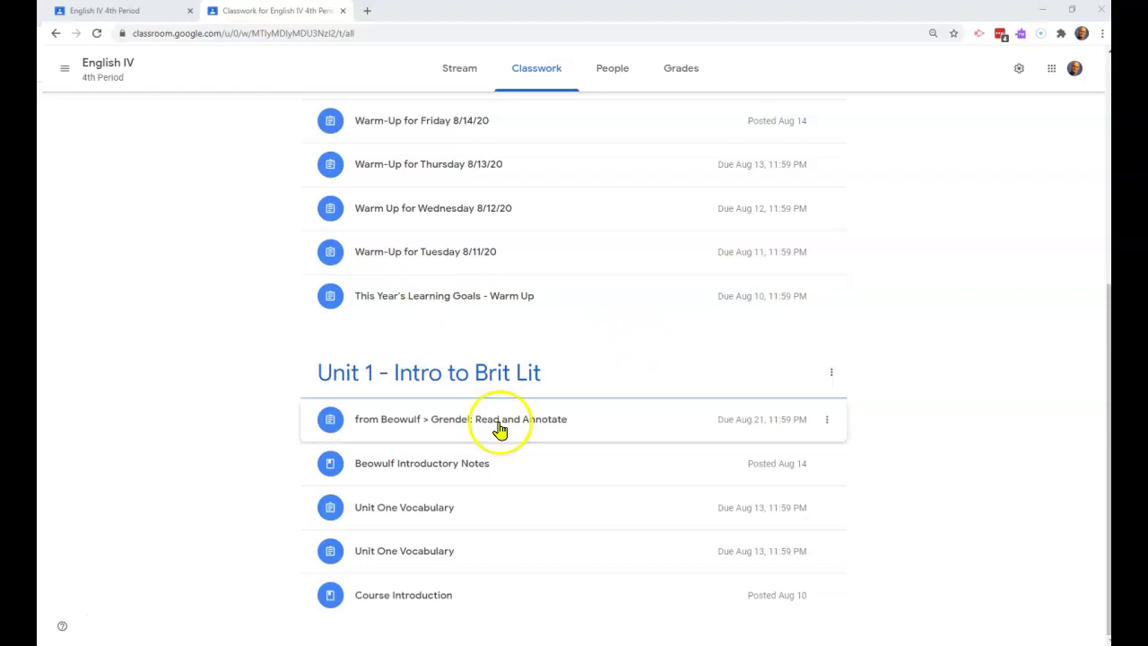
# Open the Master Introduction to Beowulf document from the Beowulf Introductory Notes material, view it, and return to the Classwork page.
pyautogui.click(431, 465)
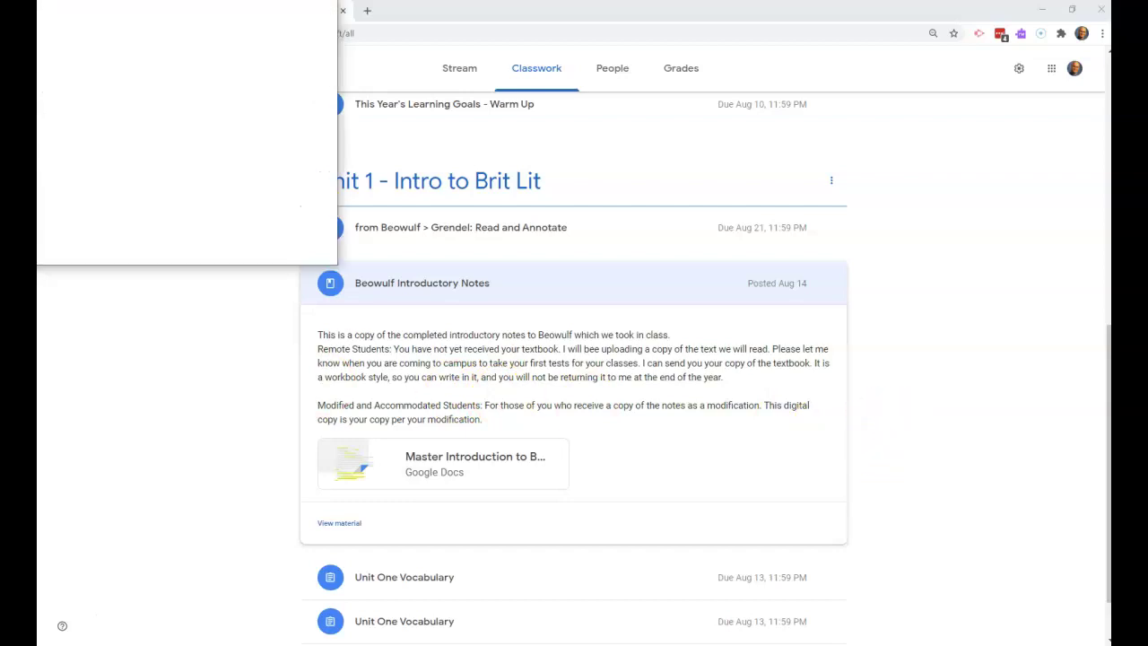
pyautogui.click(469, 13)
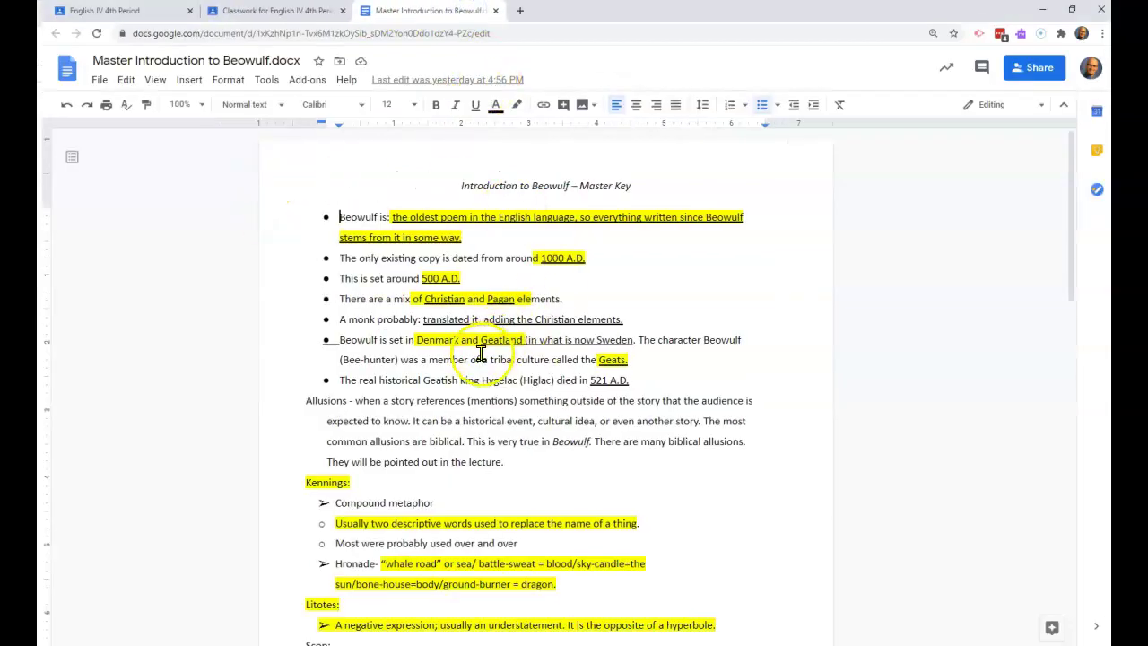
pyautogui.click(256, 9)
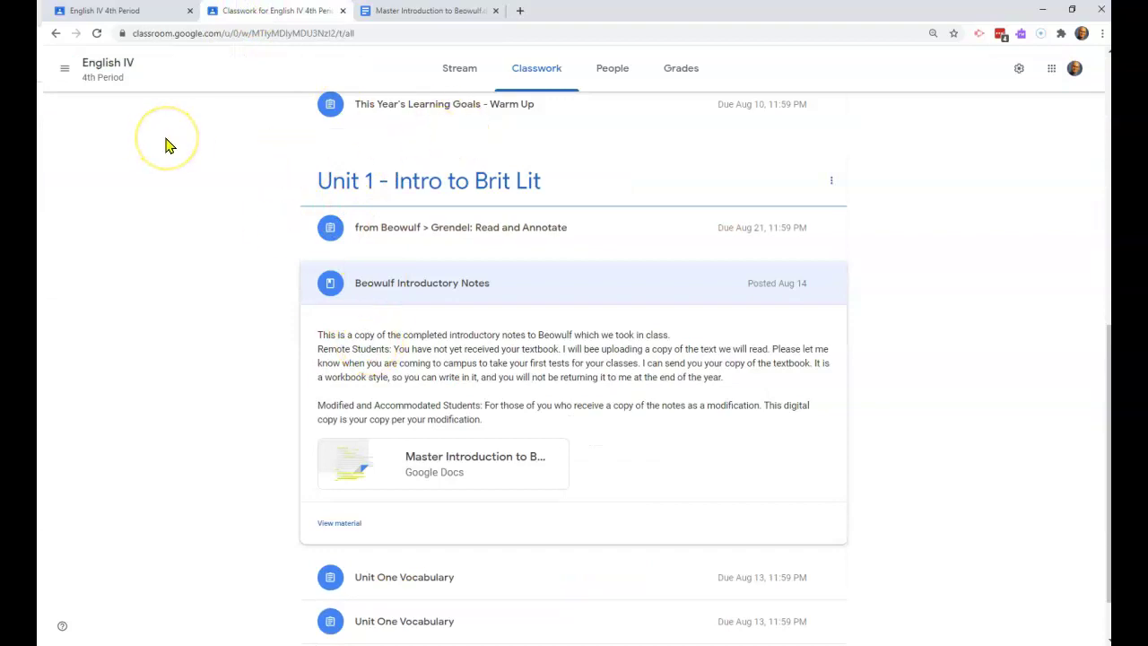
# Open the Grendel reading from the Read and Annotate assignment and look through the poem and its embedded activities.
pyautogui.click(563, 231)
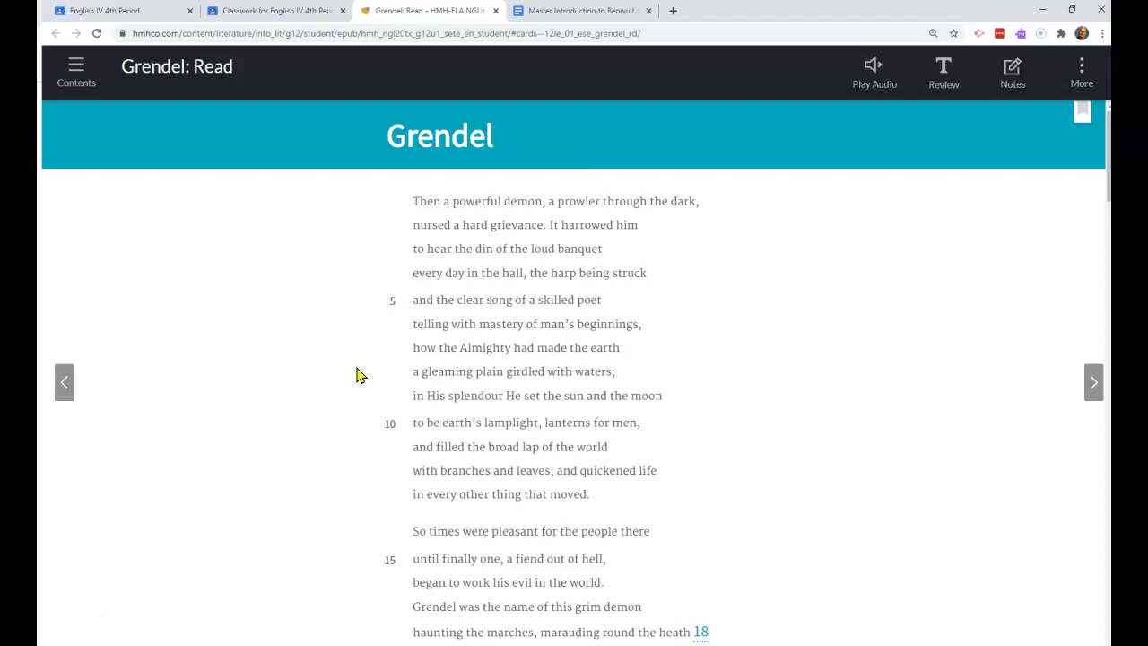
pyautogui.scroll(-7, 698, 292)
pyautogui.scroll(-7, 702, 295)
pyautogui.scroll(-4, 702, 294)
pyautogui.scroll(9, 702, 294)
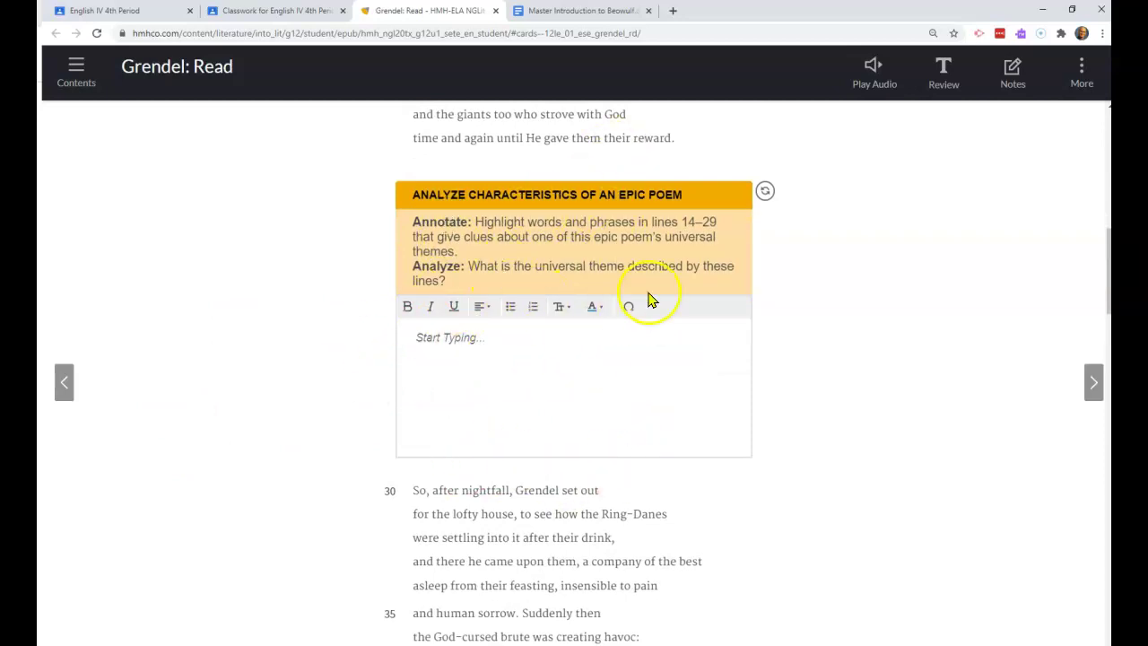
pyautogui.scroll(-10, 743, 313)
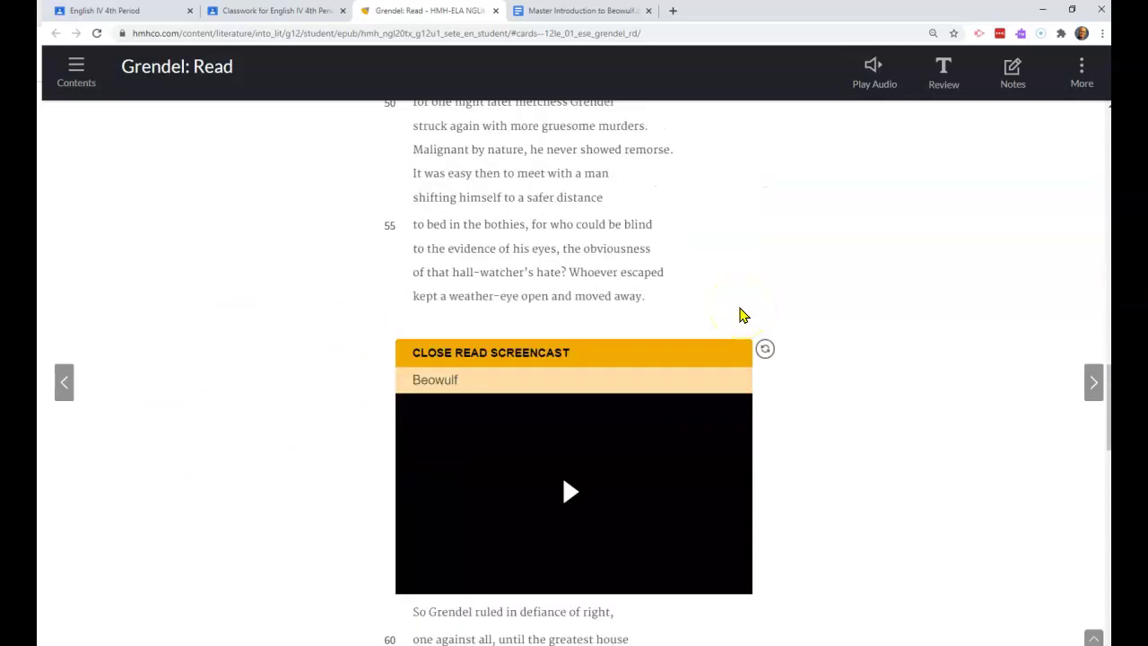
pyautogui.scroll(-3, 741, 315)
pyautogui.scroll(-2, 851, 353)
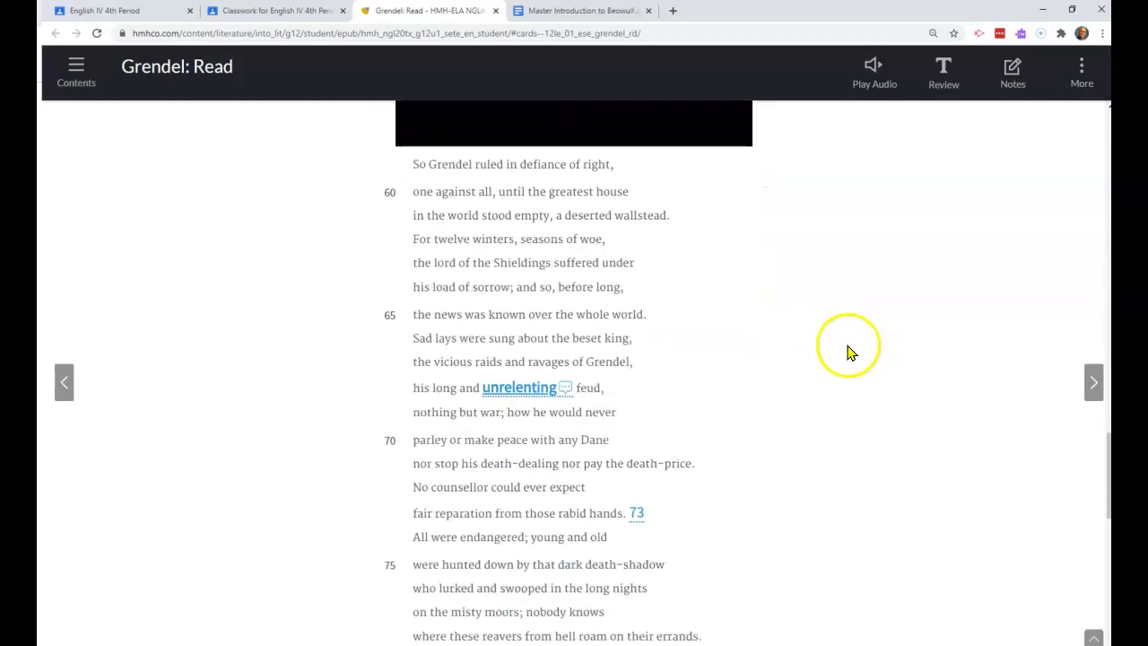
pyautogui.scroll(-1, 849, 351)
pyautogui.scroll(4, 849, 350)
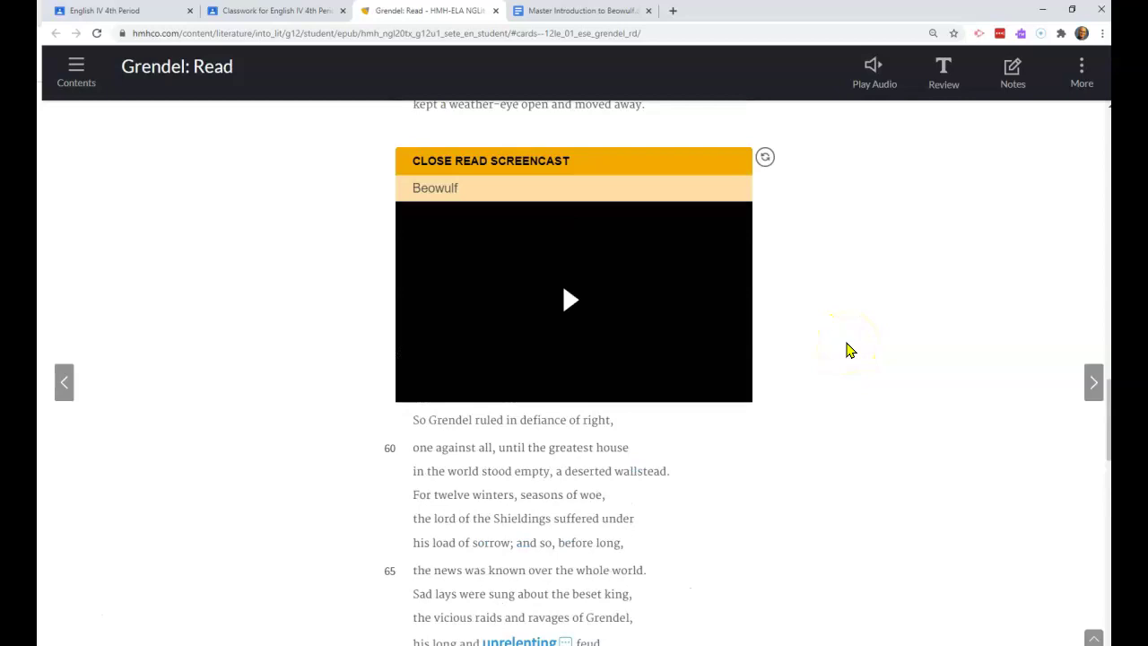
pyautogui.scroll(18, 851, 351)
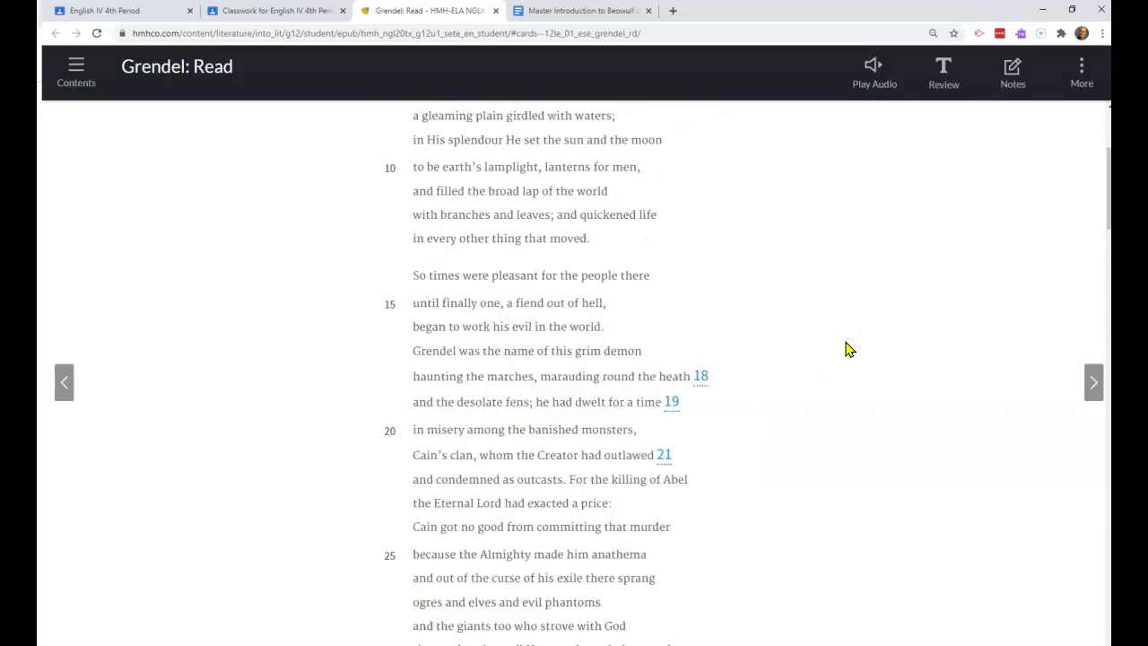
pyautogui.scroll(3, 848, 348)
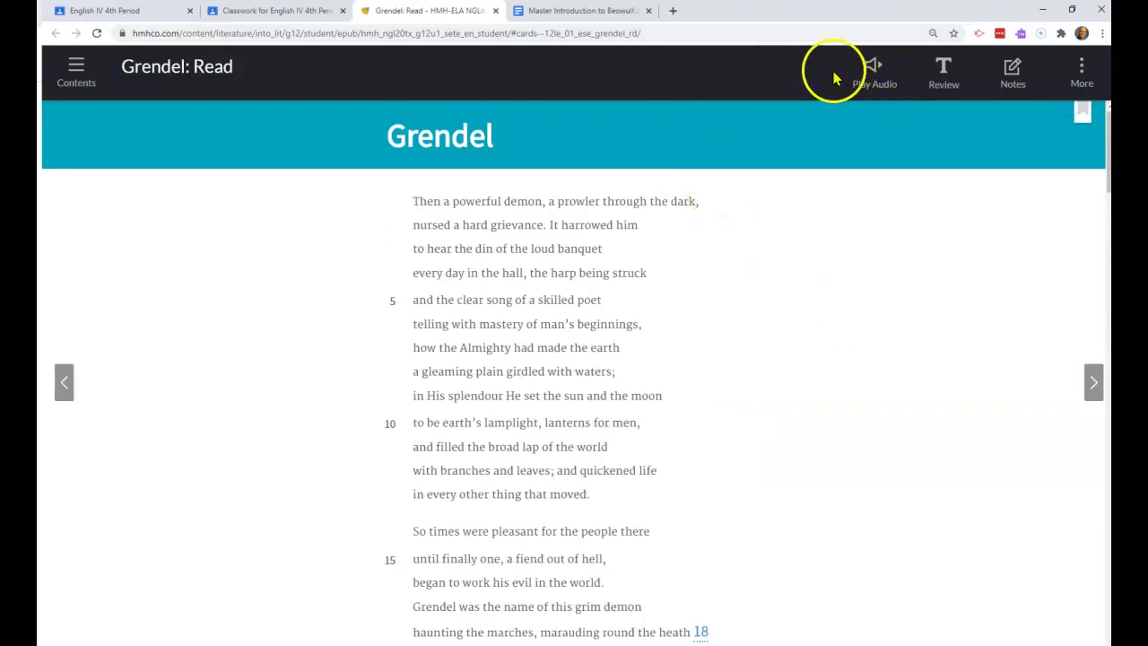
# Play the audio narration of the Grendel reading and pause it.
pyautogui.click(871, 104)
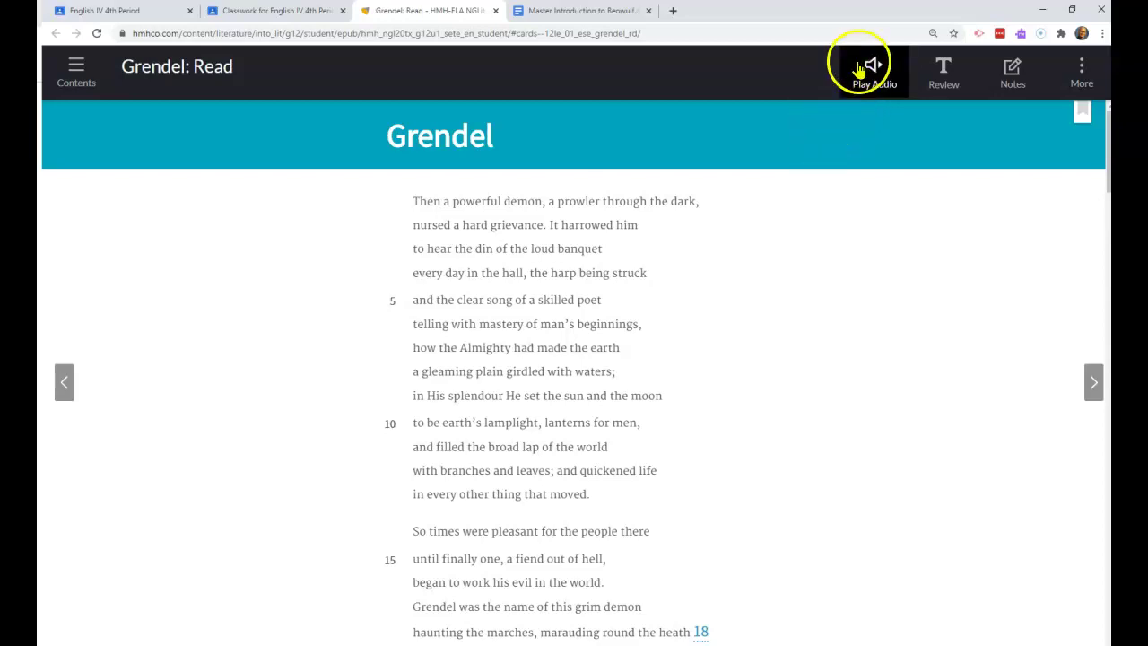
pyautogui.click(870, 70)
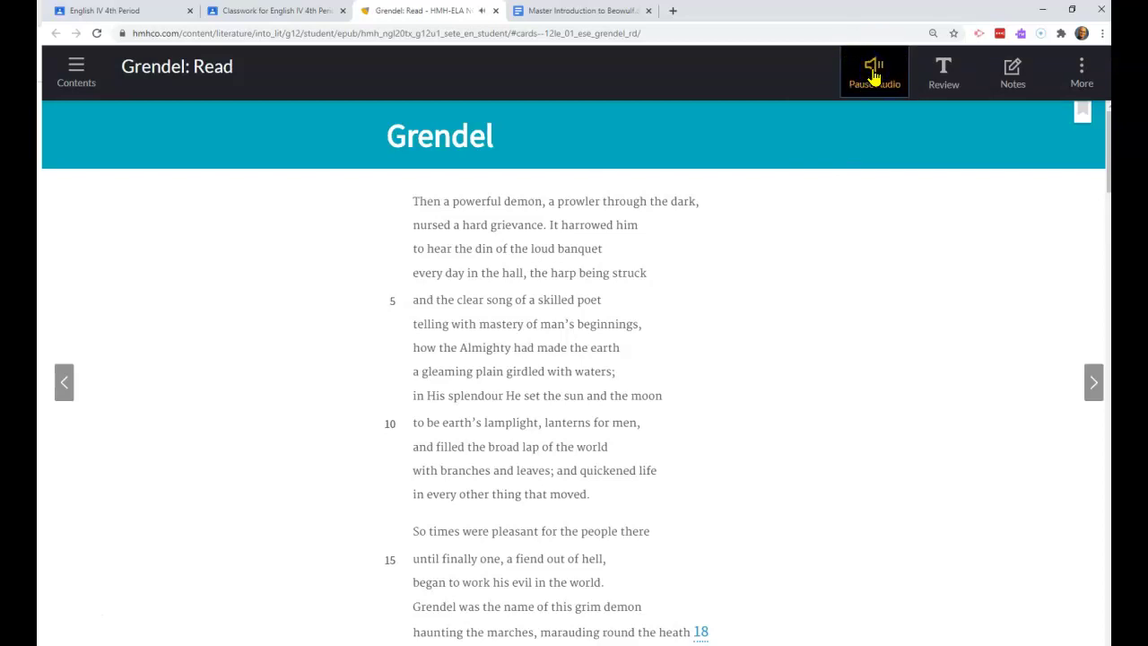
pyautogui.click(874, 76)
pyautogui.click(874, 76)
pyautogui.click(884, 87)
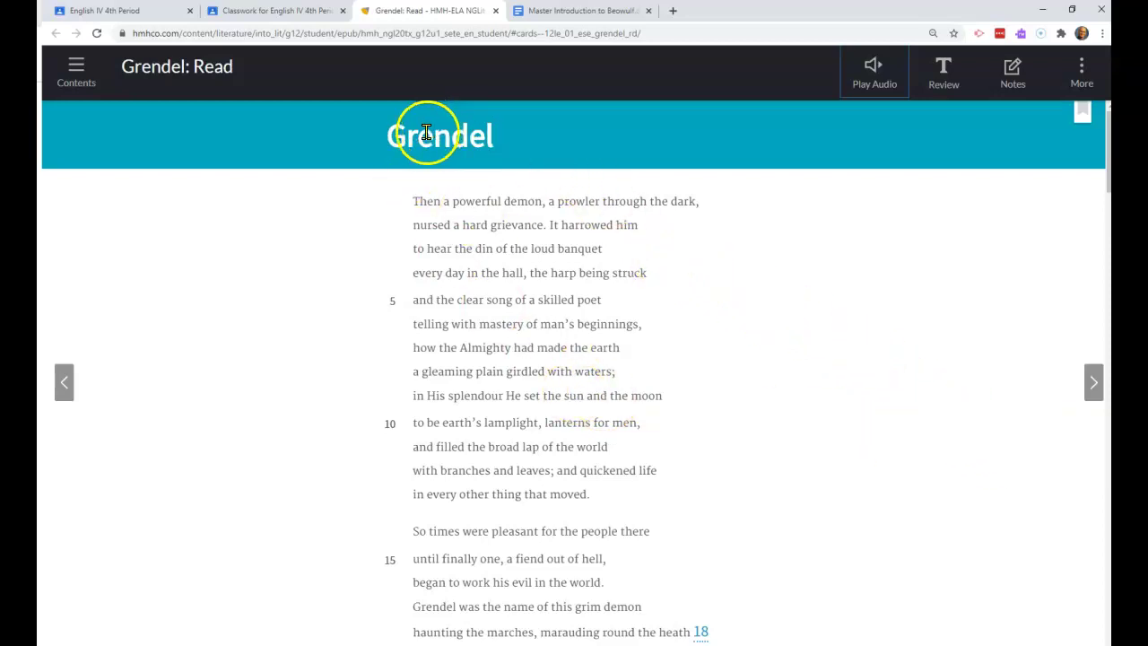
# Highlight the page title "Grendel" in pink.
pyautogui.moveTo(389, 134); pyautogui.dragTo(510, 130)
pyautogui.scroll(-1, 397, 133)
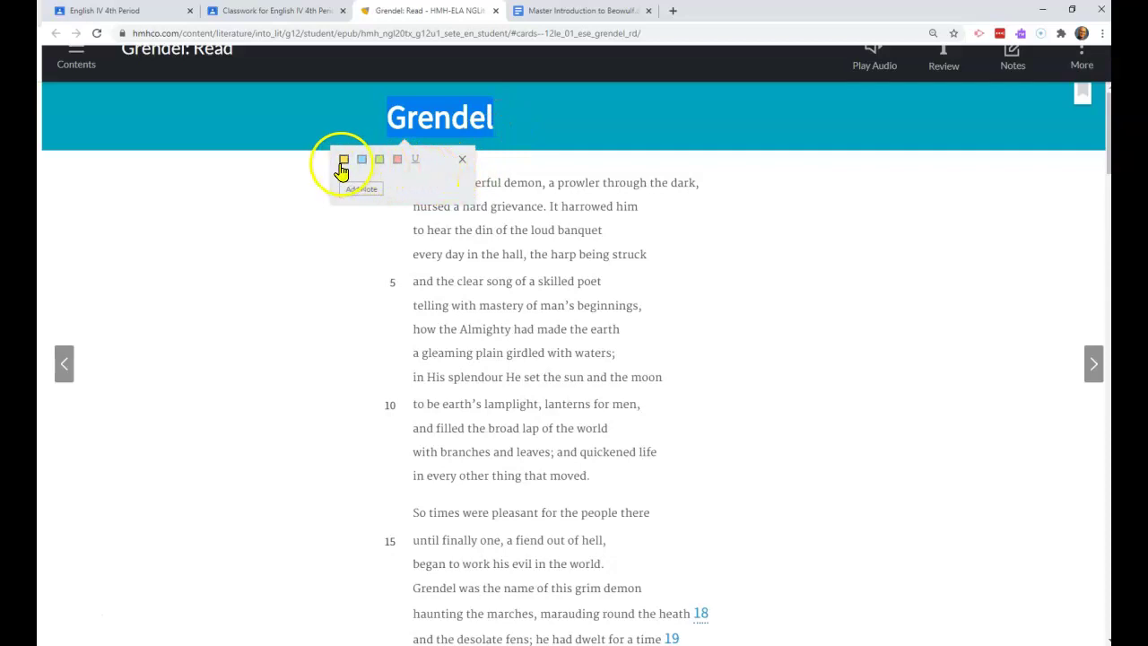
pyautogui.click(398, 165)
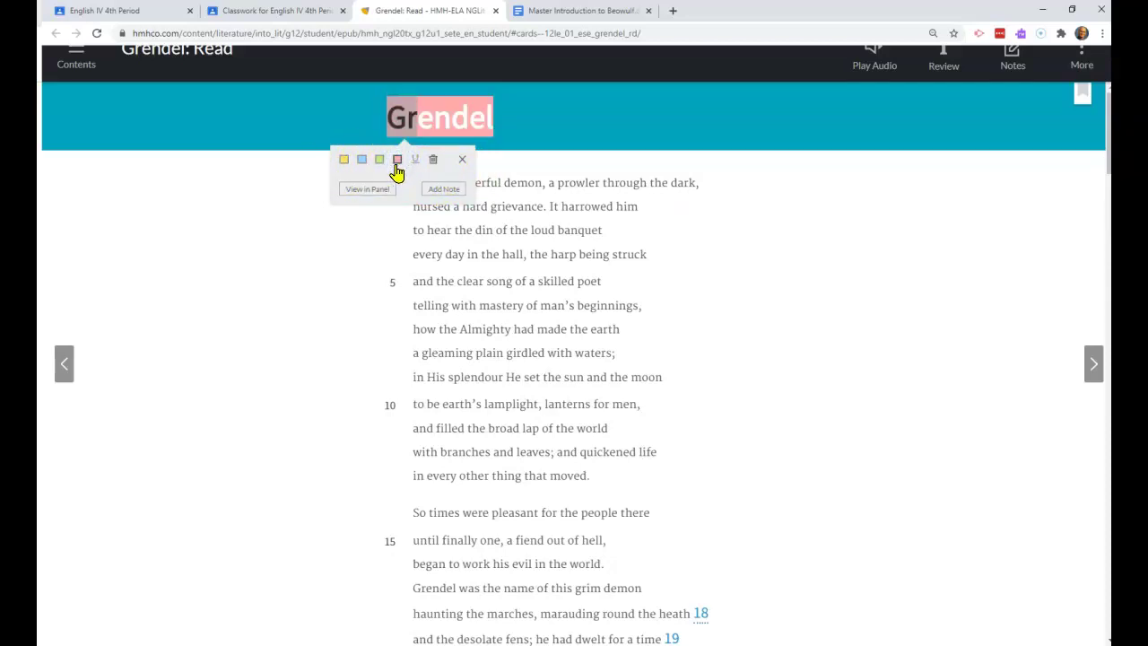
# Attach the note "Name of the first monster in the story." to the highlighted Grendel title.
pyautogui.click(444, 193)
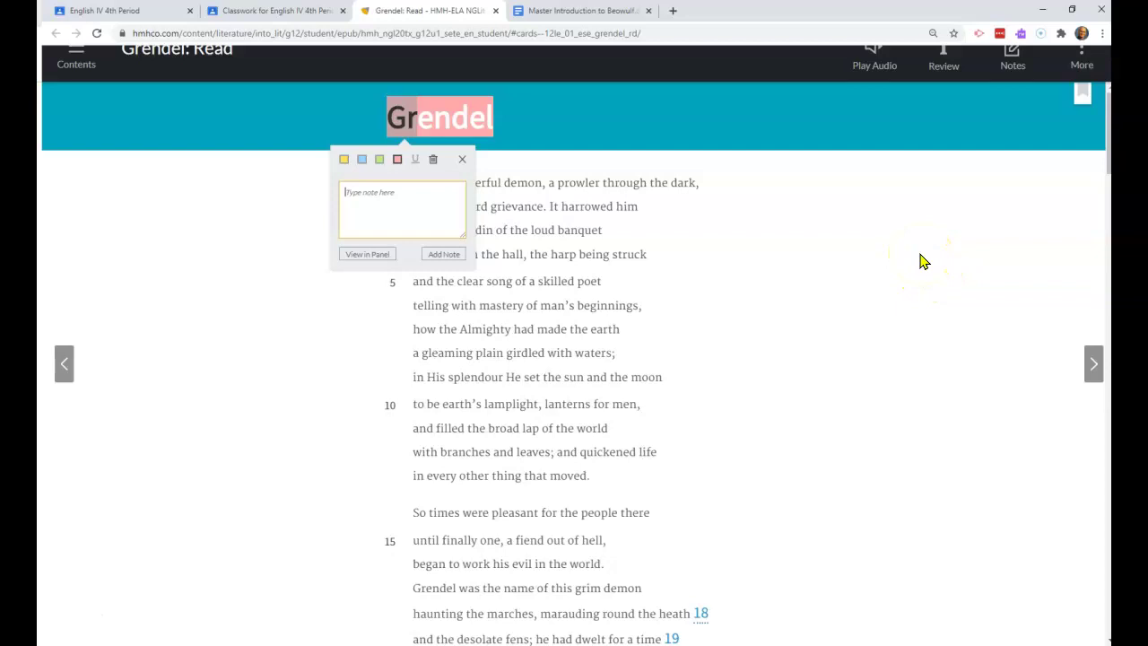
pyautogui.write('I')
pyautogui.press('BackSpace')
pyautogui.write('Name of the first monster')
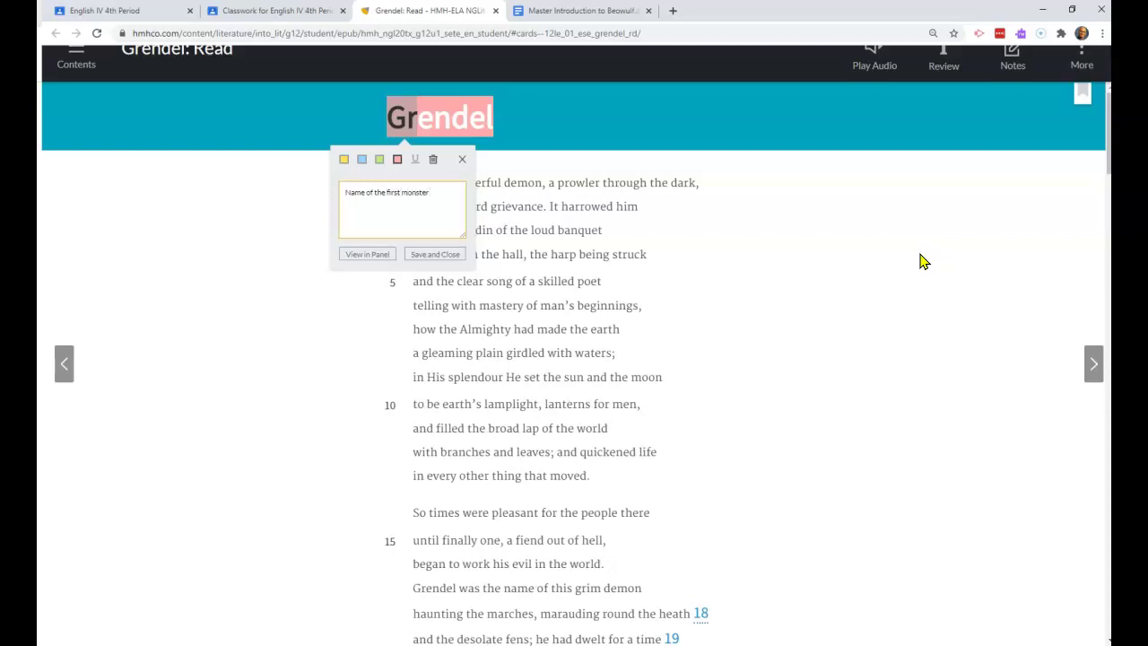
pyautogui.write(' in the story.')
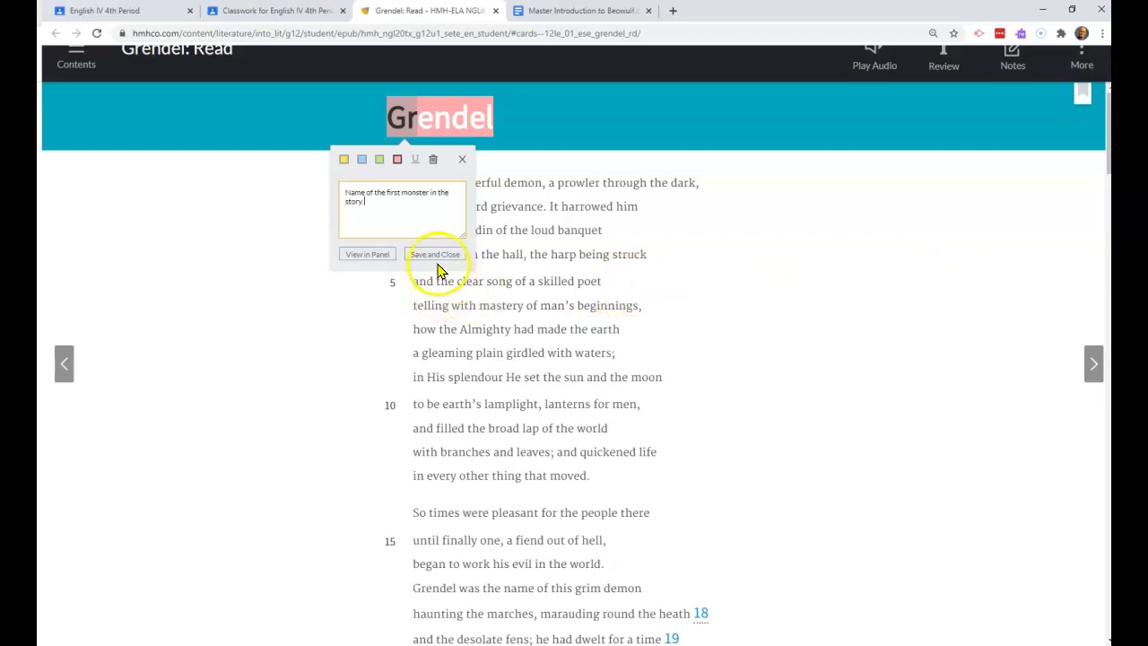
# Save the Grendel title note with the notes panel open and view its location on the page.
pyautogui.click(366, 257)
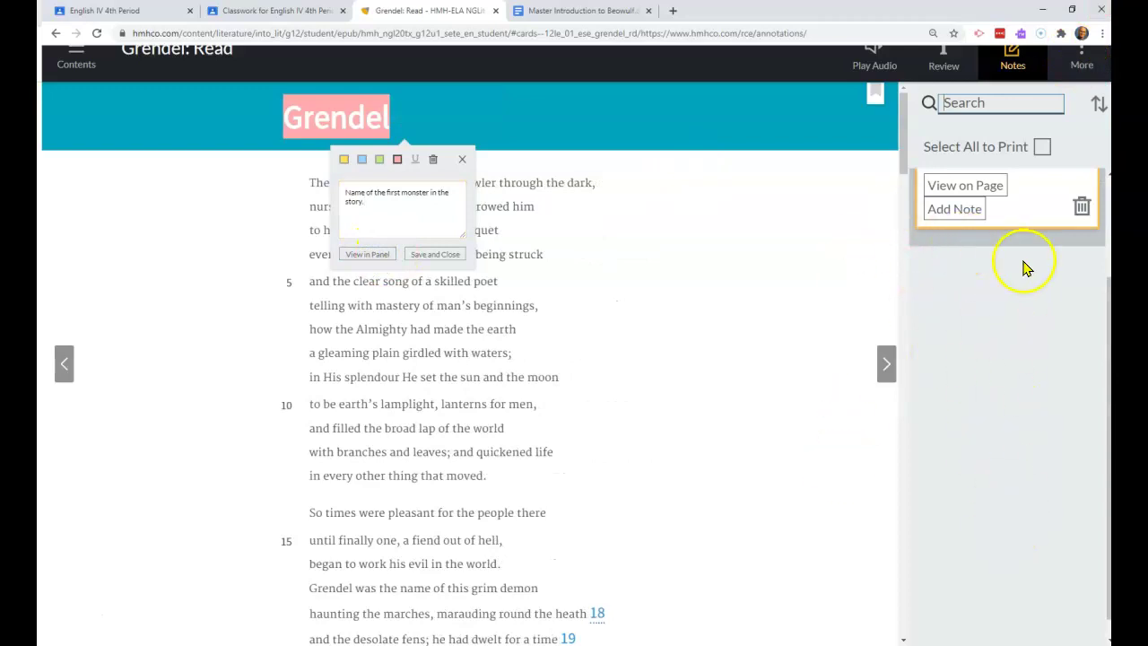
pyautogui.click(437, 254)
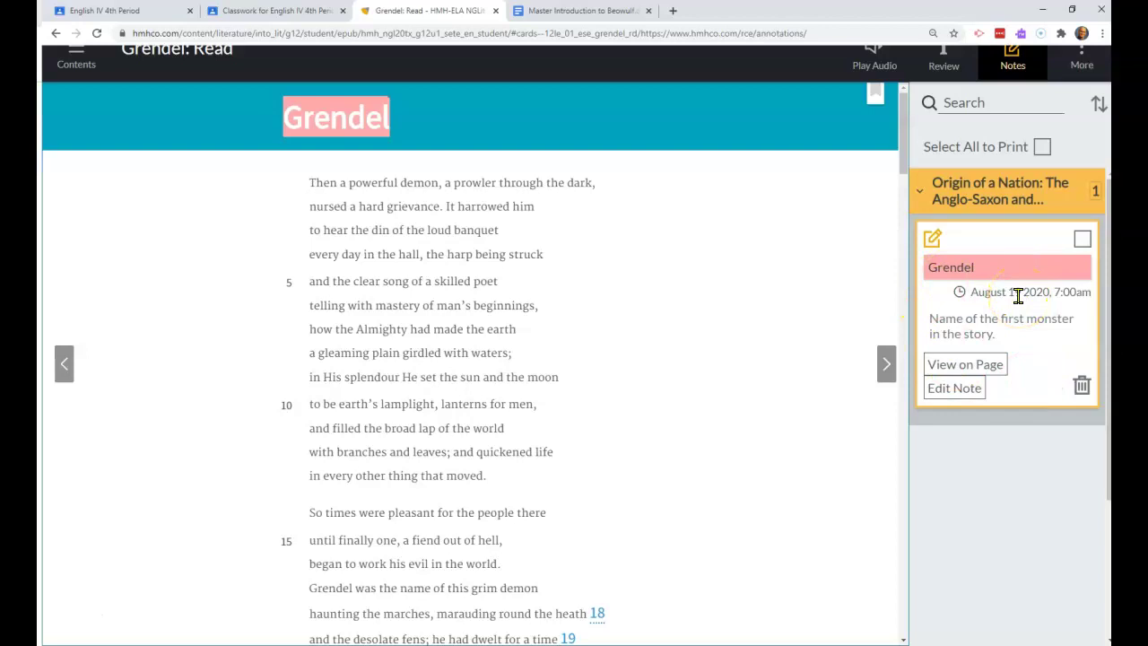
pyautogui.click(984, 368)
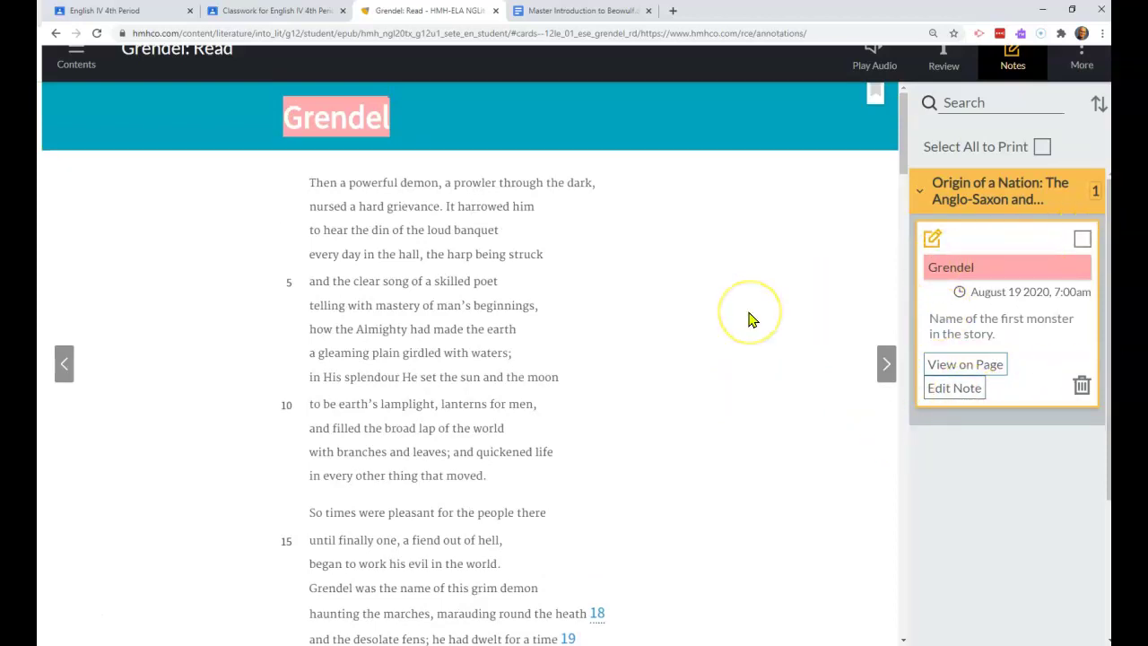
pyautogui.click(659, 260)
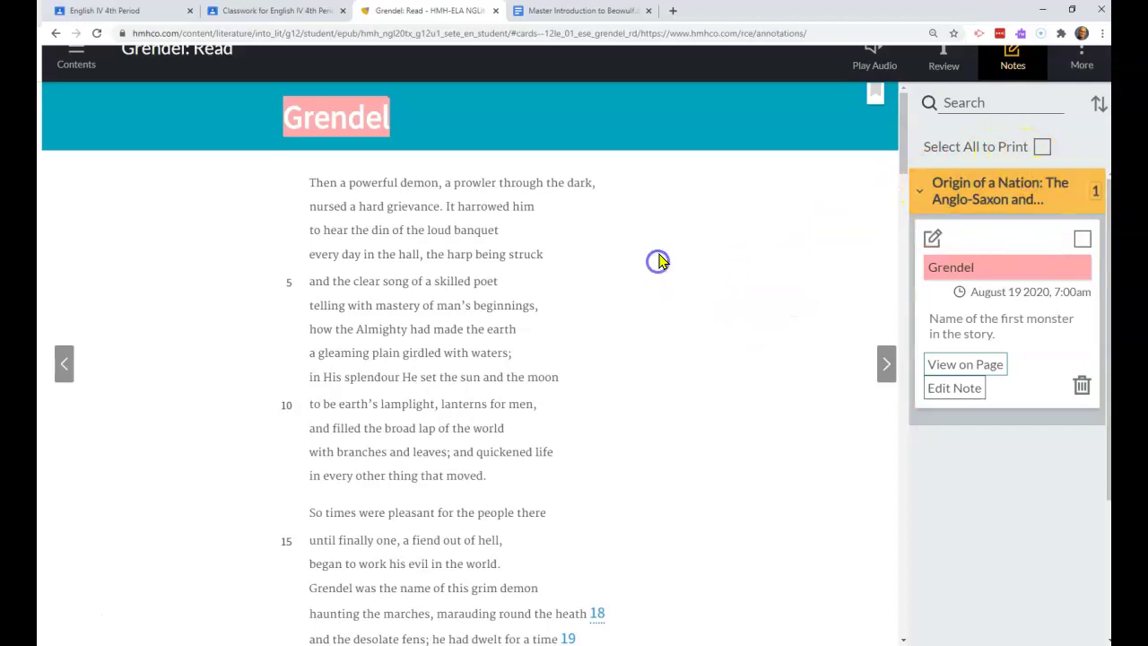
# Page forward to the Beowulf section and back to Grendel, and close the notes panel.
pyautogui.click(887, 368)
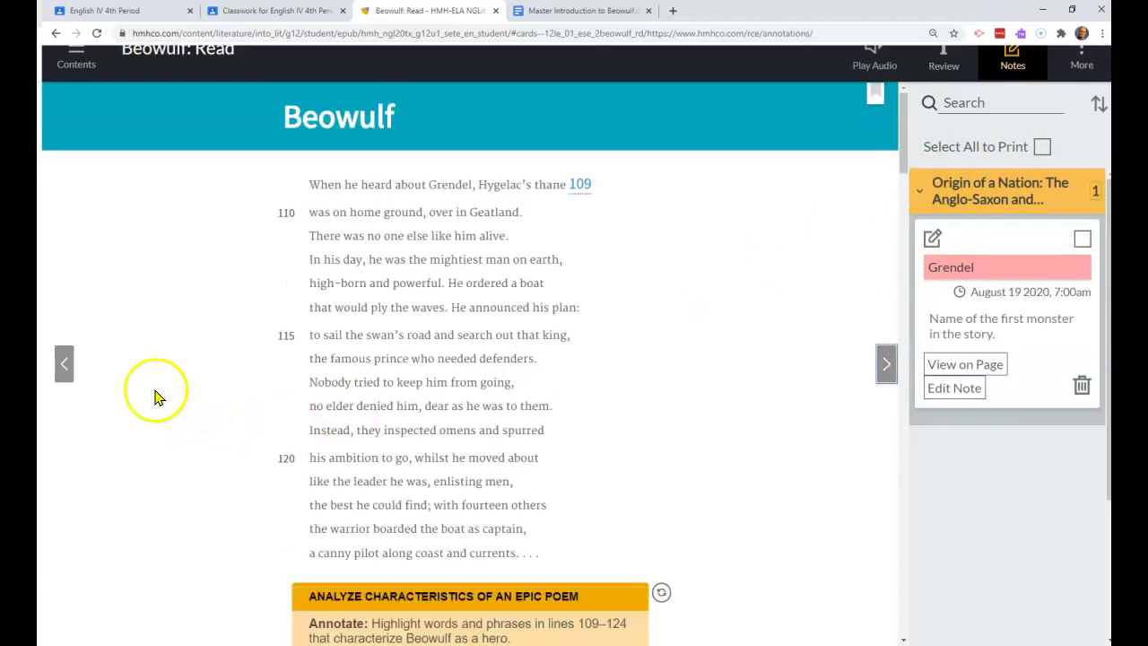
pyautogui.click(63, 366)
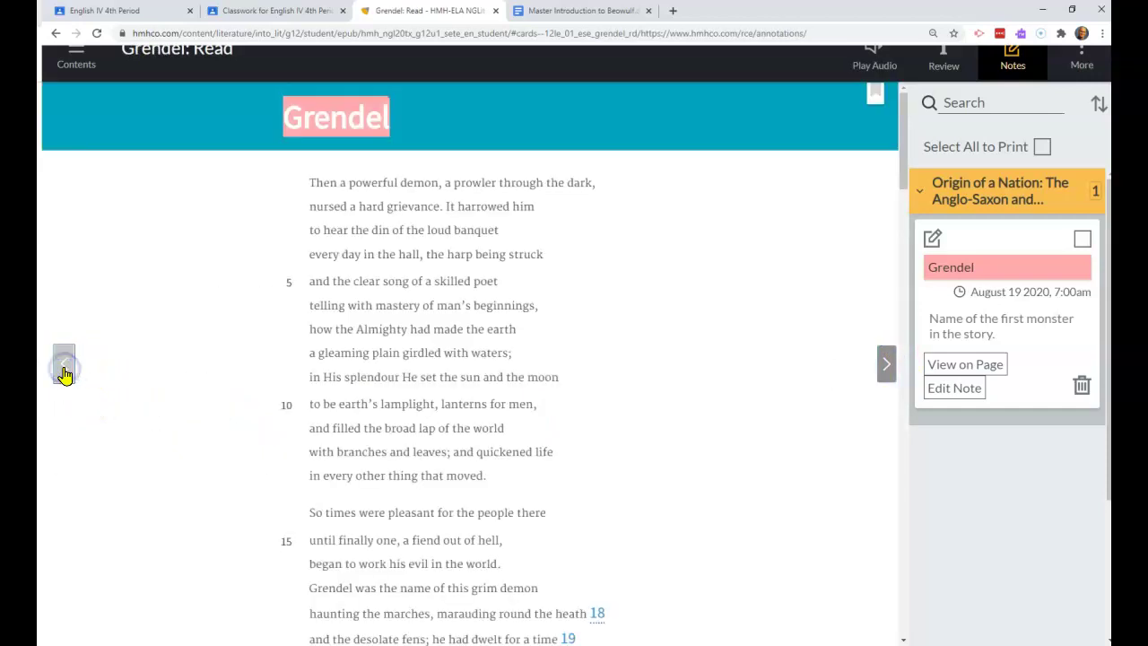
pyautogui.click(883, 368)
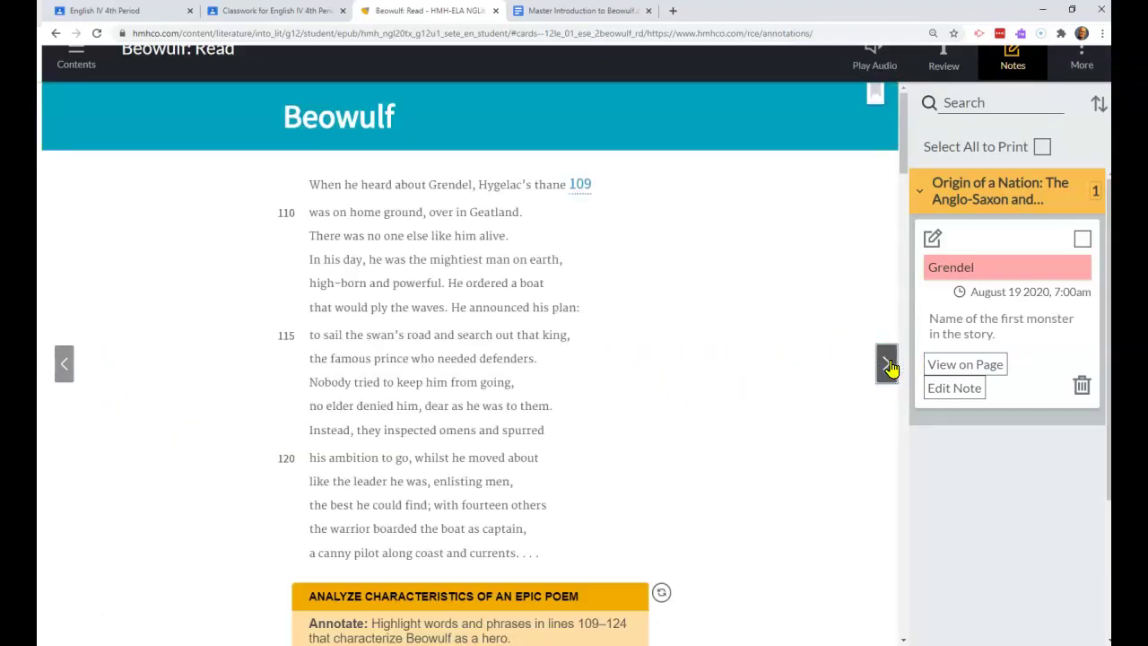
pyautogui.click(69, 374)
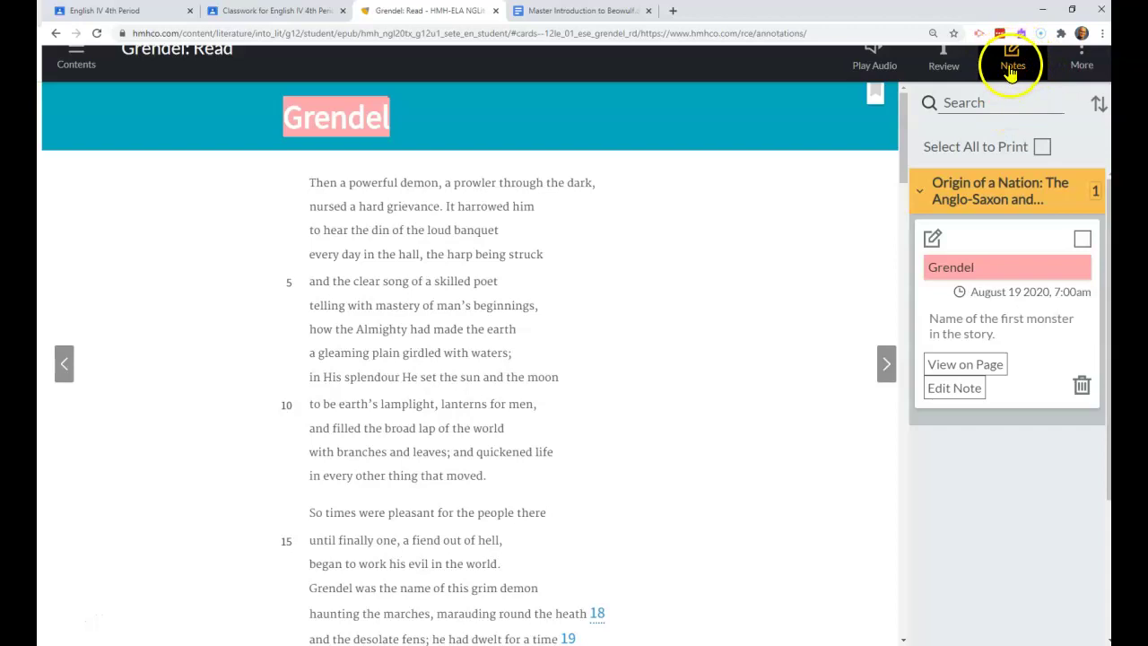
pyautogui.click(1006, 67)
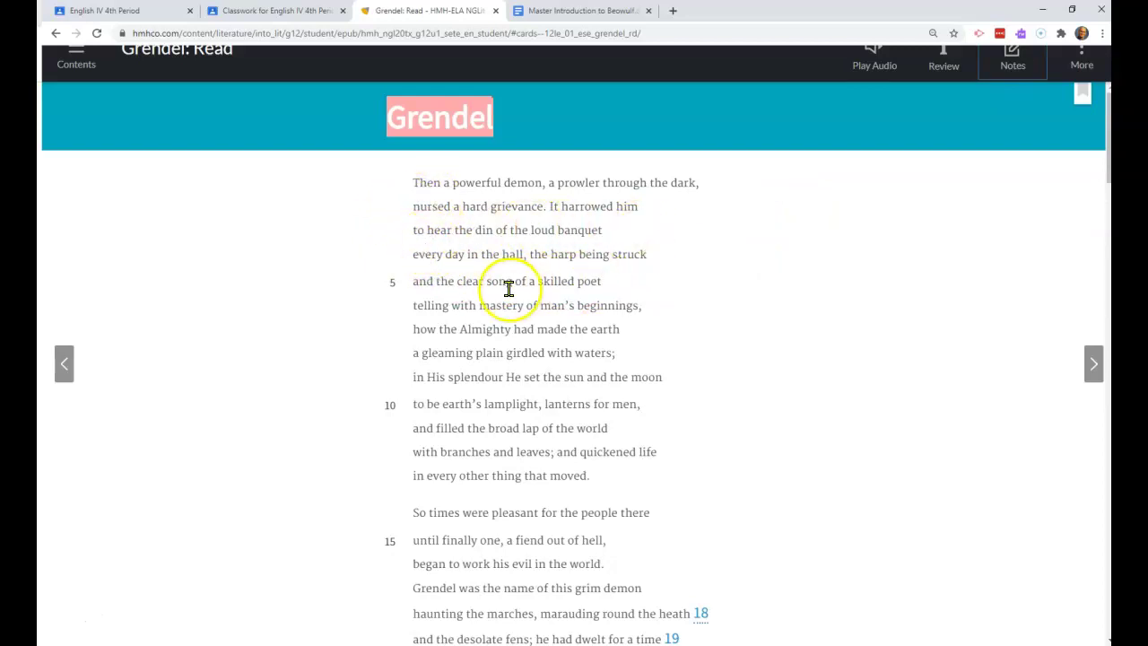
# Highlight "harrowed him" in the poem's second line in green and attach the note "tortured and caused him pain.".
pyautogui.moveTo(561, 206); pyautogui.dragTo(658, 213)
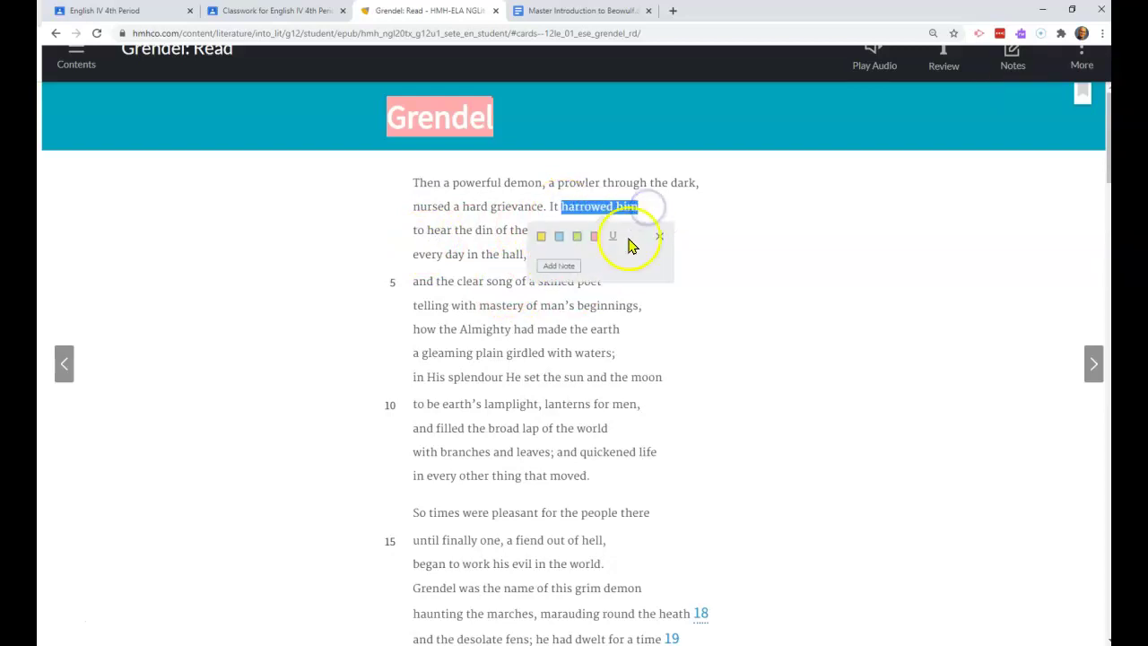
pyautogui.click(577, 236)
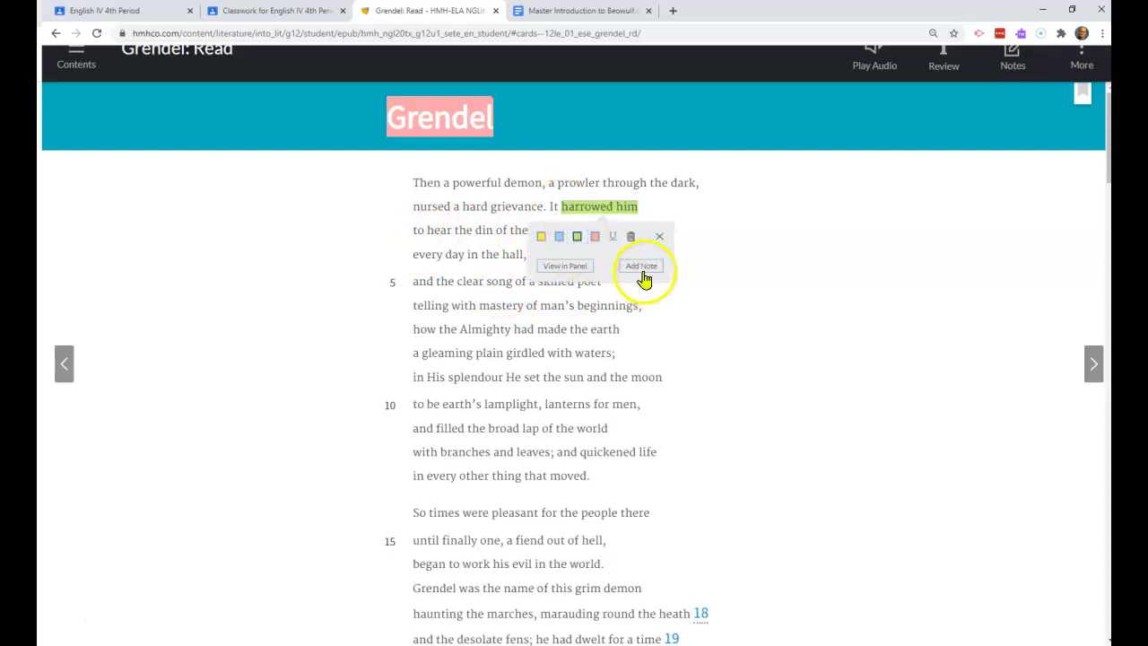
pyautogui.click(640, 267)
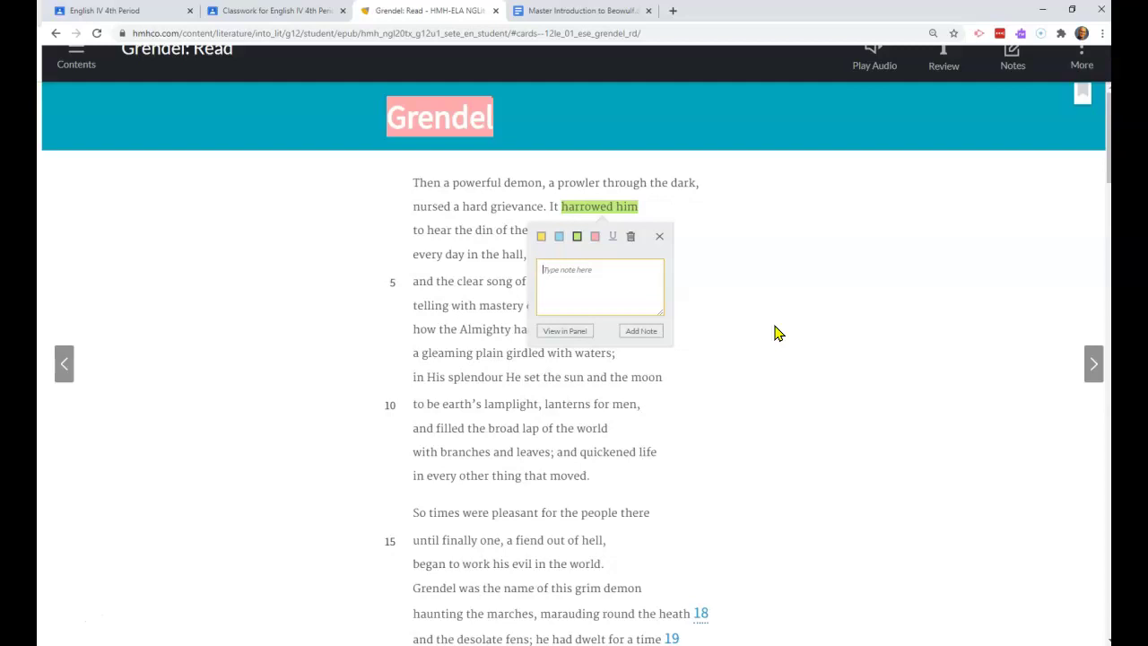
pyautogui.write('tortured and caused him pain')
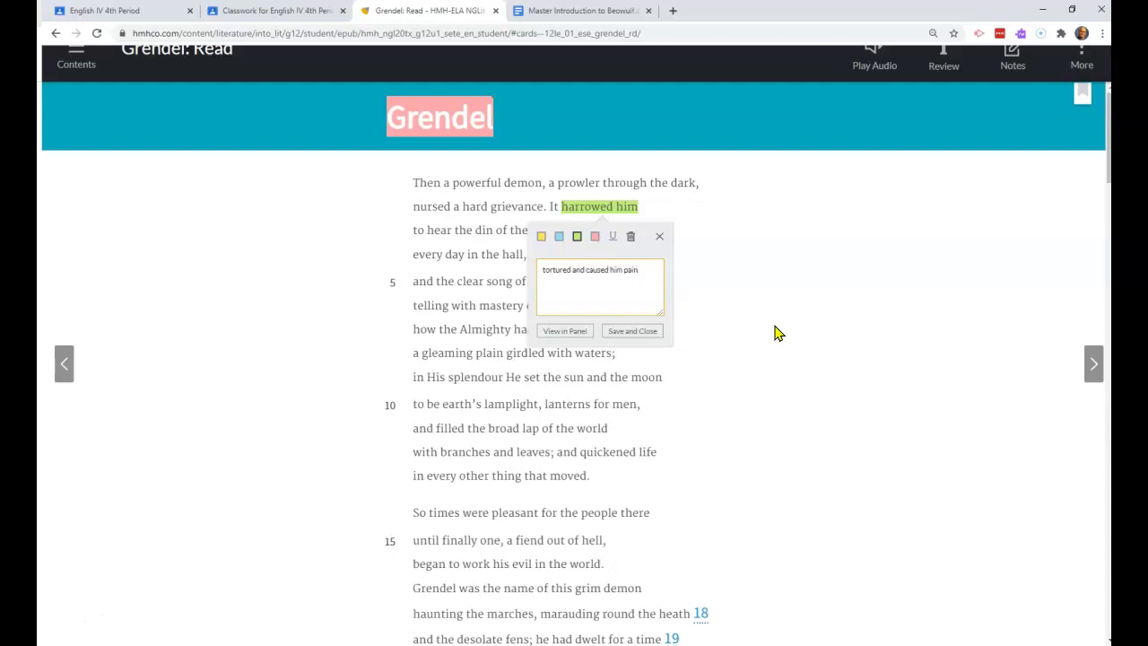
pyautogui.write('.')
pyautogui.click(633, 331)
# Revise the "harrowed him" note to read "tortured and caused him physical pain." and save it.
pyautogui.click(533, 305)
pyautogui.click(623, 280)
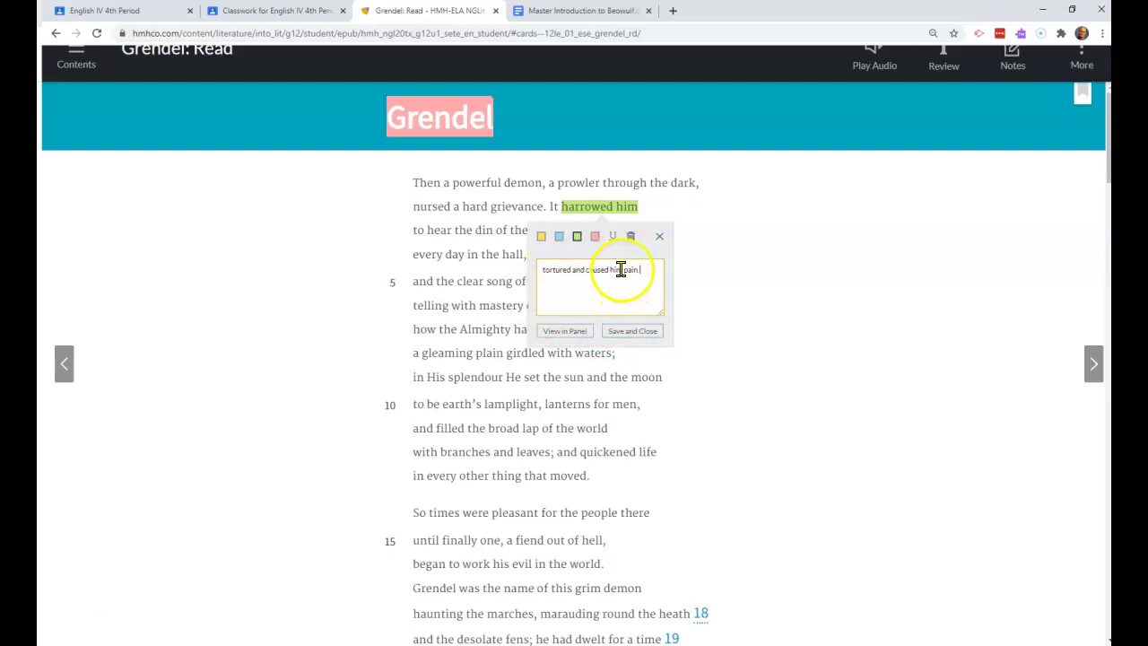
pyautogui.click(646, 333)
pyautogui.write('physical p')
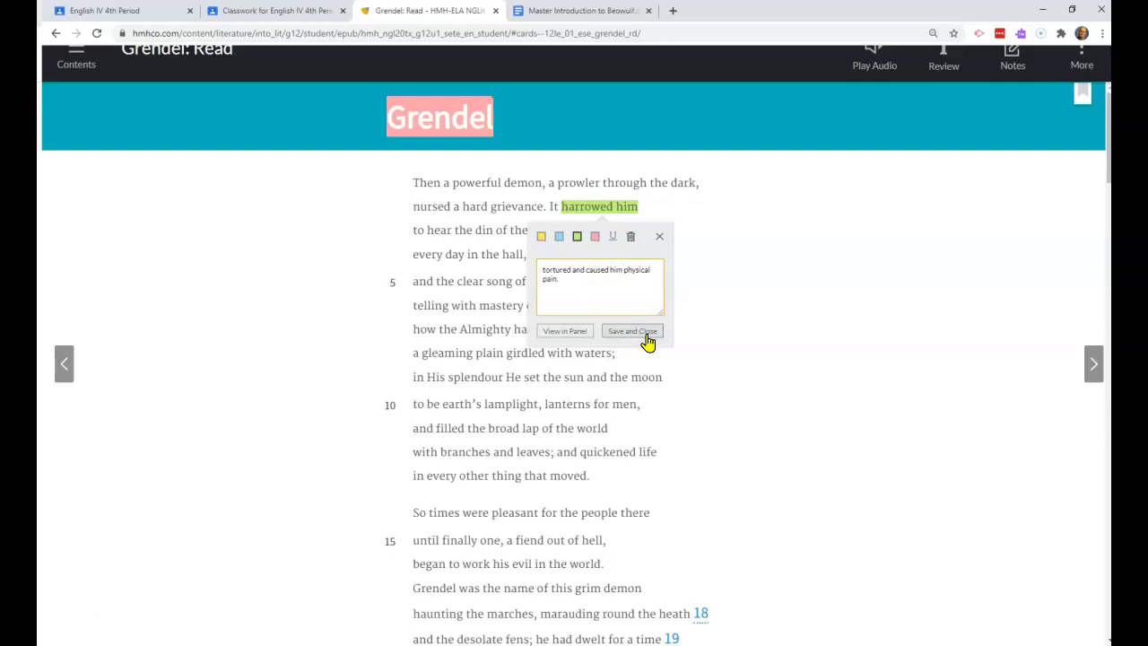
pyautogui.click(648, 337)
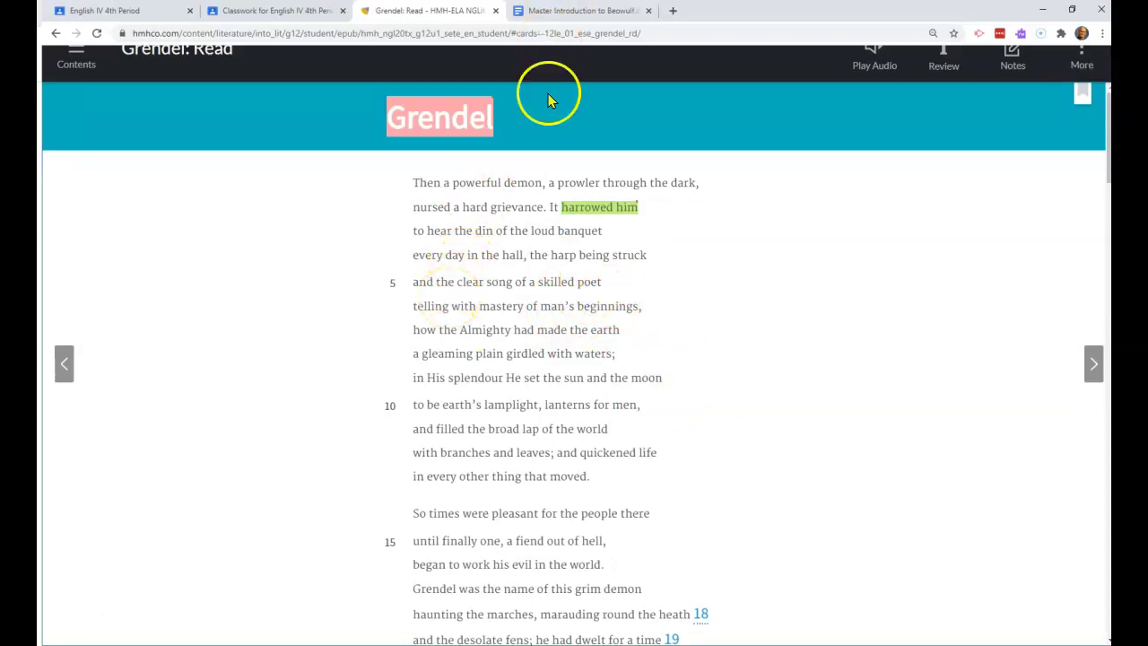
# Switch to the Master Introduction to Beowulf document and select the whole Allusions paragraph.
pyautogui.click(548, 10)
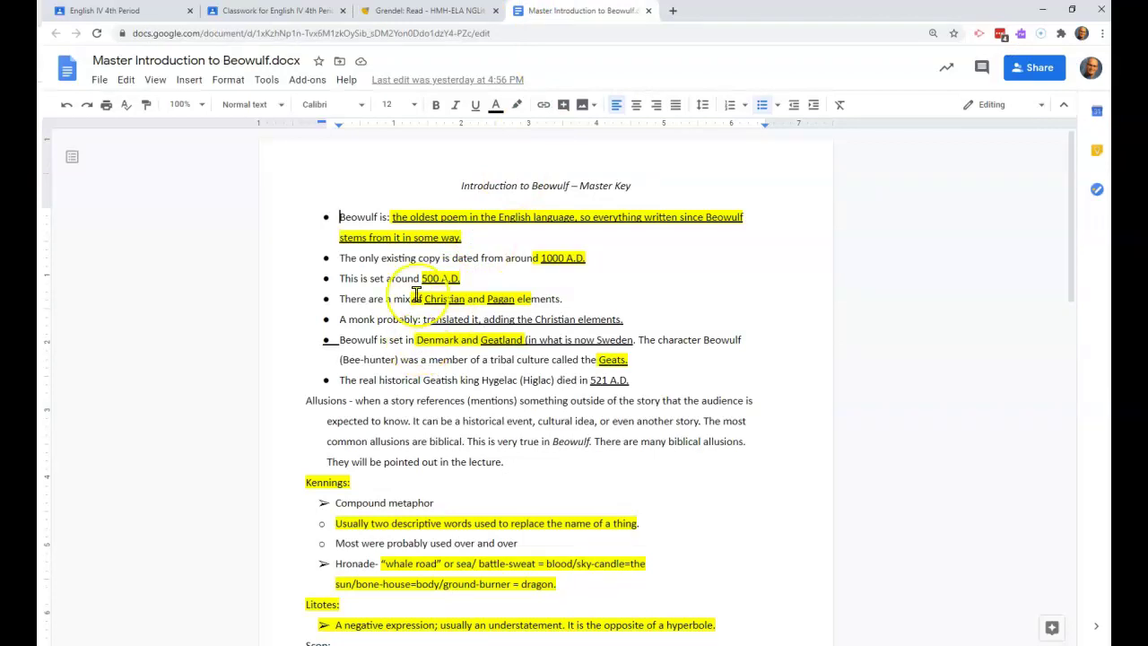
pyautogui.scroll(-2, 448, 388)
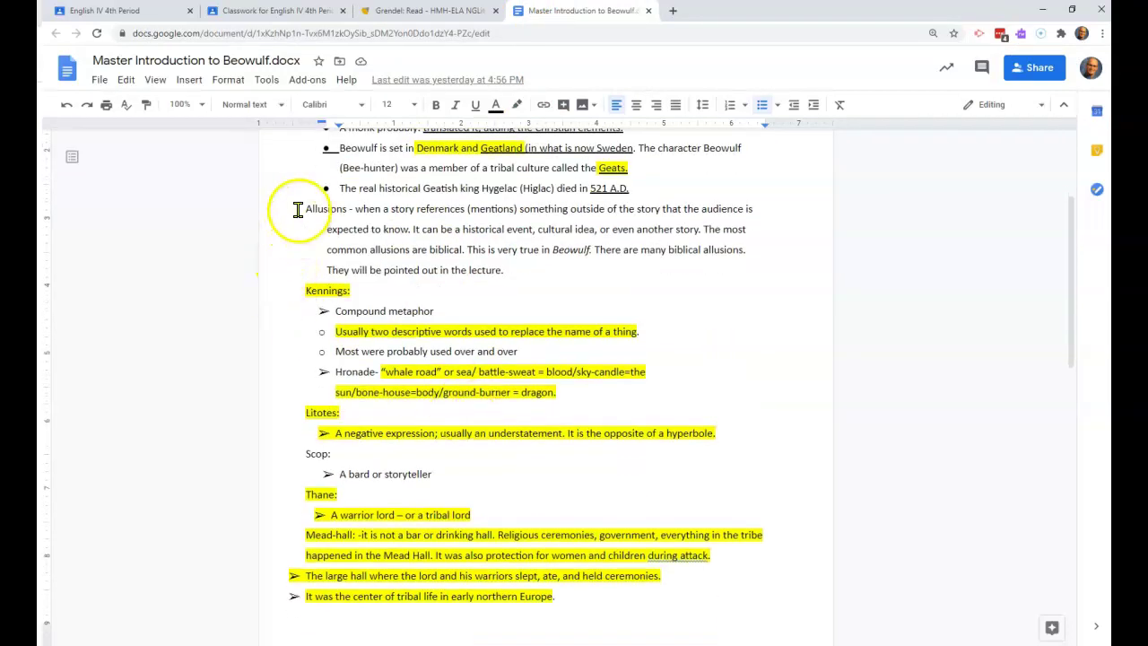
pyautogui.moveTo(297, 210); pyautogui.dragTo(362, 210)
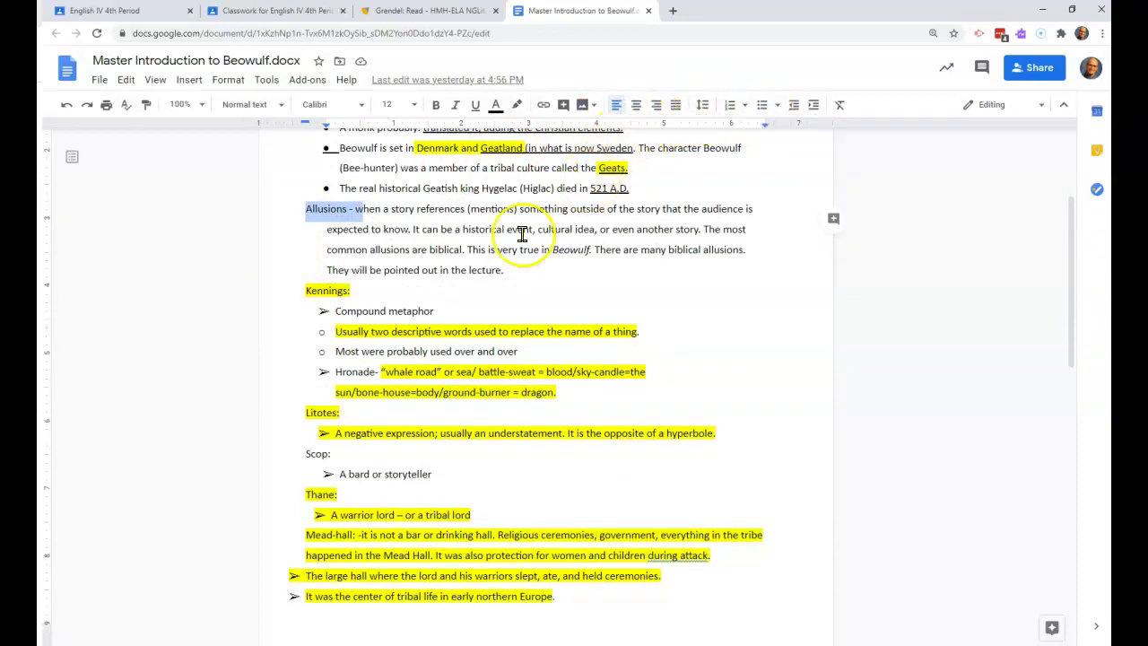
pyautogui.click(319, 210)
pyautogui.moveTo(297, 209); pyautogui.dragTo(509, 270)
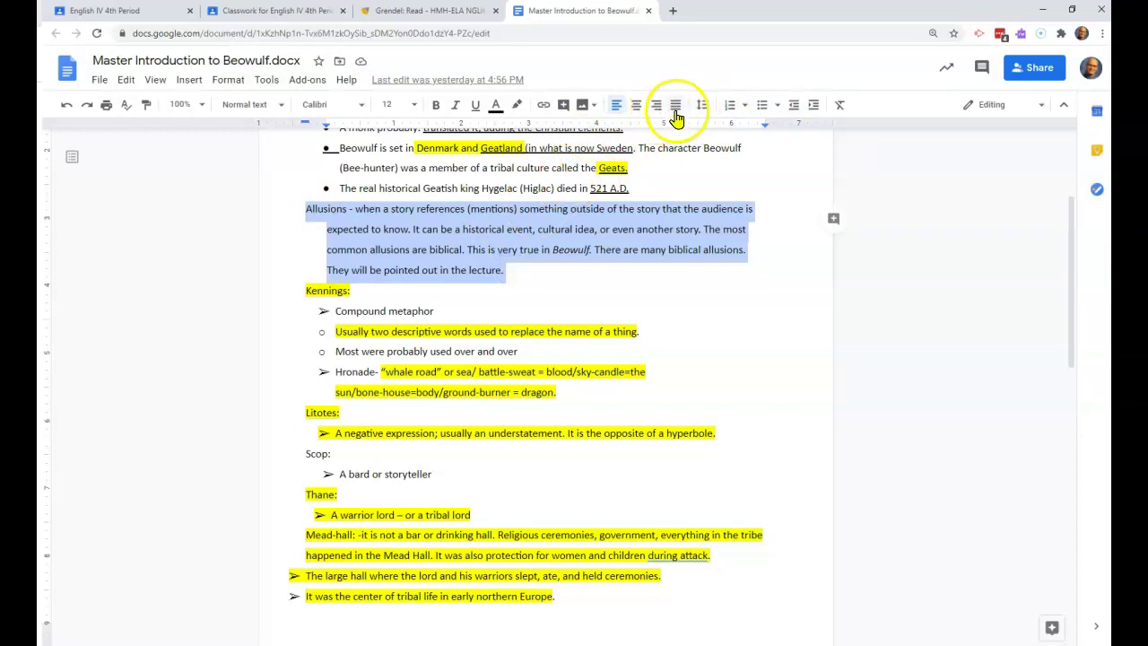
pyautogui.click(495, 106)
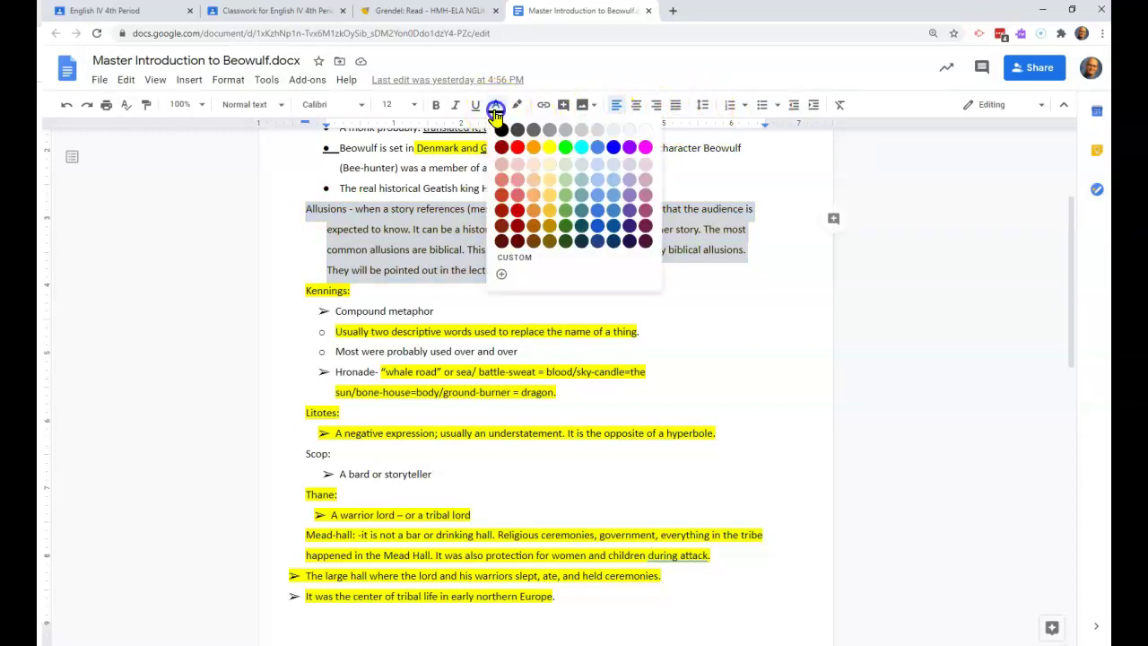
pyautogui.click(551, 148)
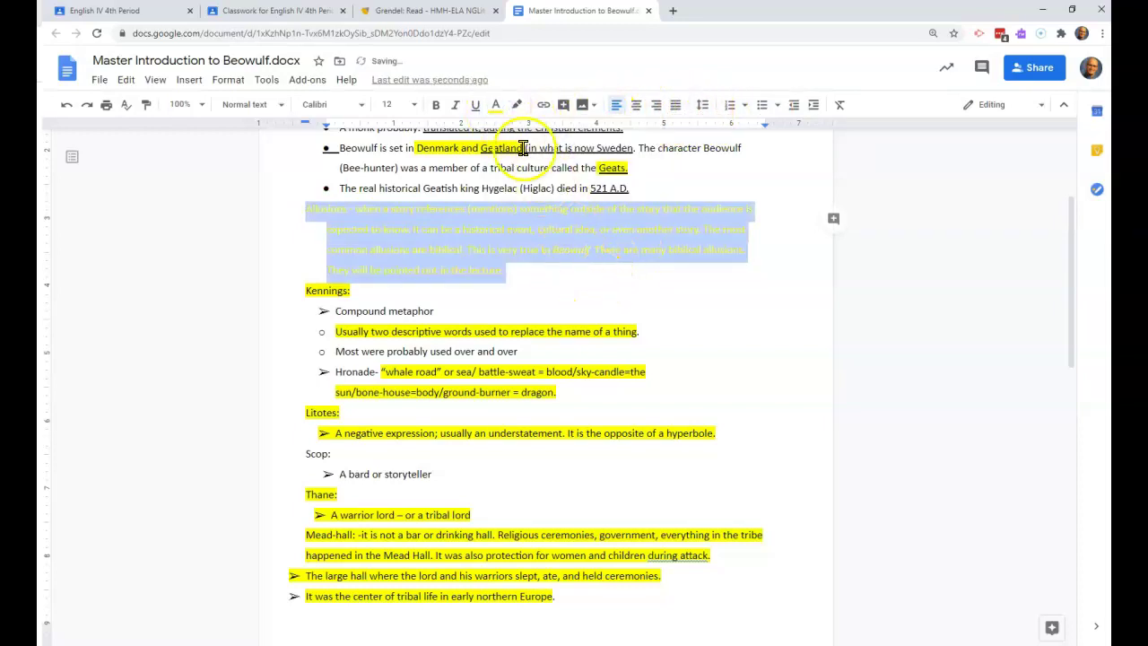
pyautogui.click(496, 106)
pyautogui.click(500, 132)
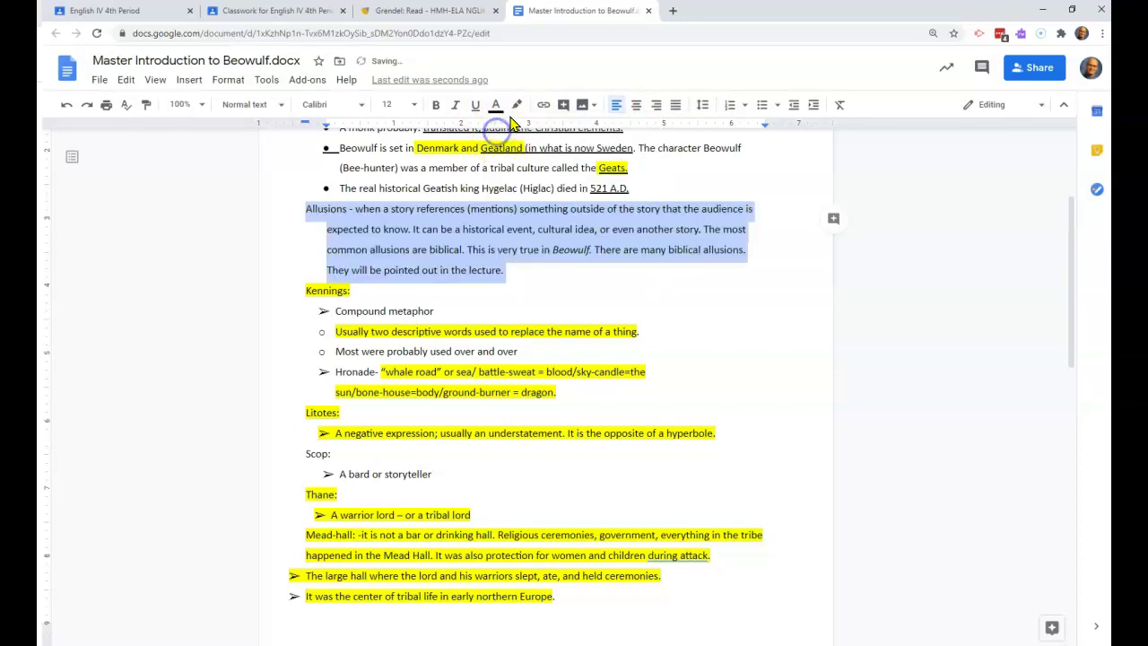
# Highlight the selected Allusions paragraph in yellow and deselect it.
pyautogui.click(517, 105)
pyautogui.click(566, 170)
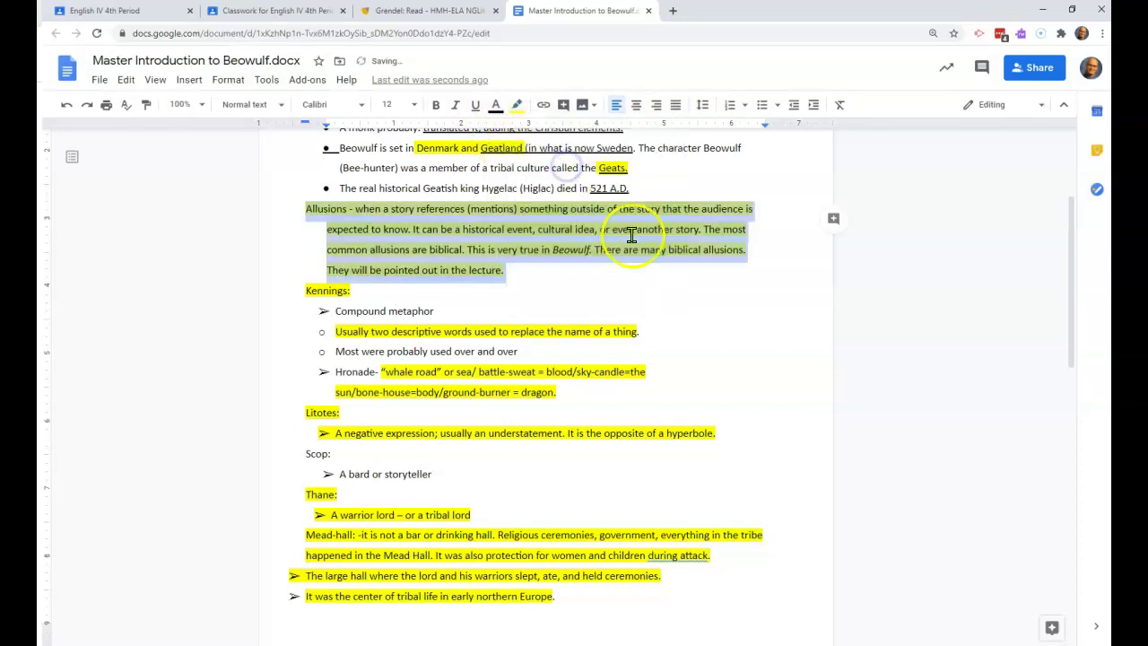
pyautogui.click(629, 290)
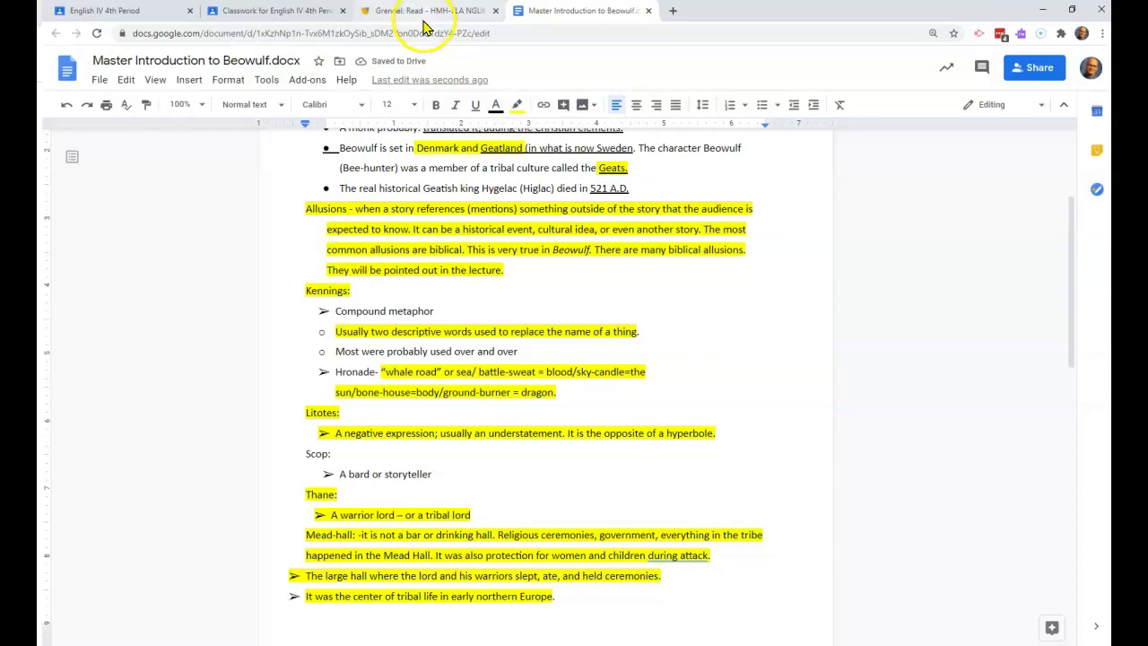
# Return to the Grendel reading, highlight "how the Almighty had made the earth" through "that moved." in yellow, and open a blank note on it.
pyautogui.click(388, 10)
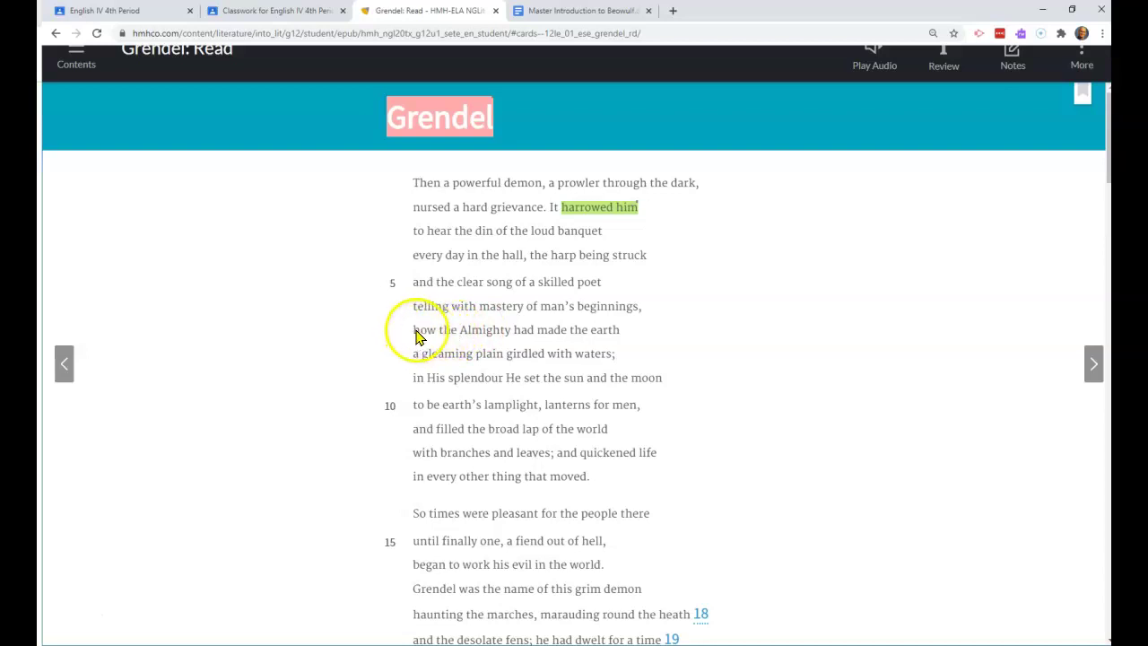
pyautogui.moveTo(414, 331); pyautogui.dragTo(679, 466)
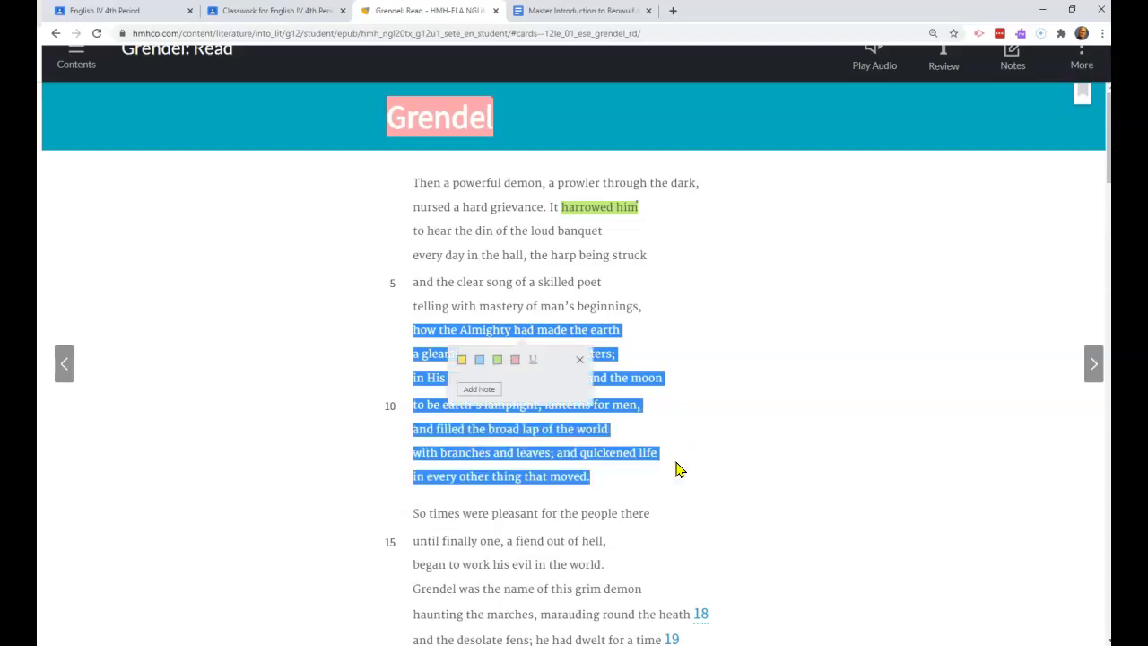
pyautogui.click(486, 371)
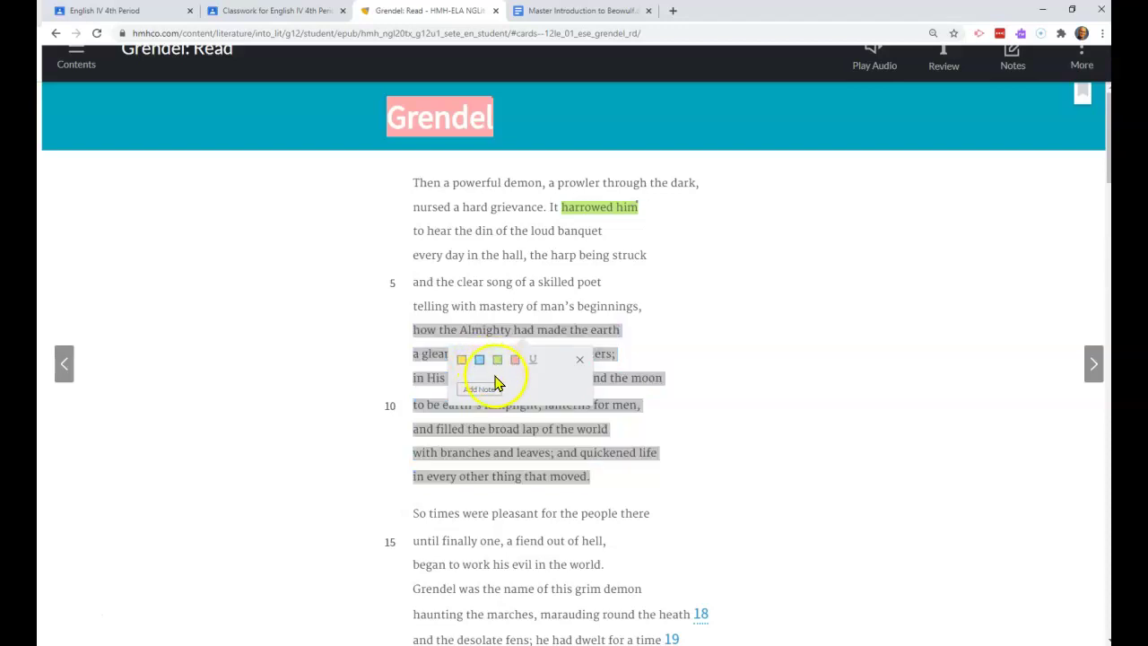
pyautogui.click(491, 391)
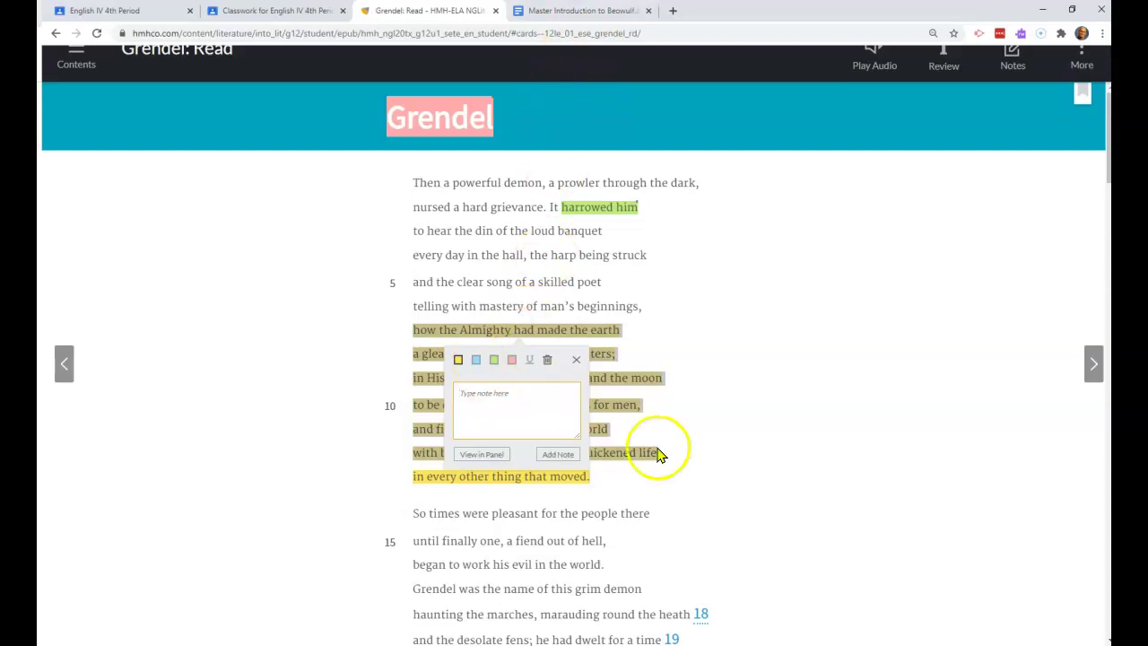
# Check the Allusions definition in the Master Introduction to Beowulf document, and return to the Grendel reading.
pyautogui.click(526, 10)
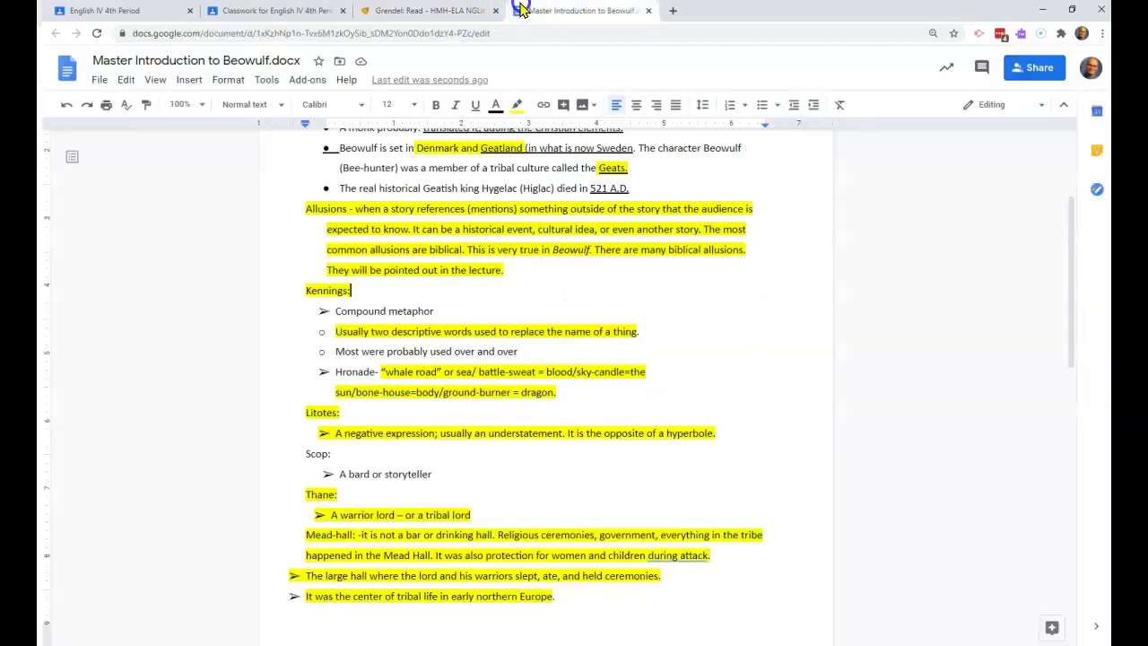
pyautogui.click(654, 271)
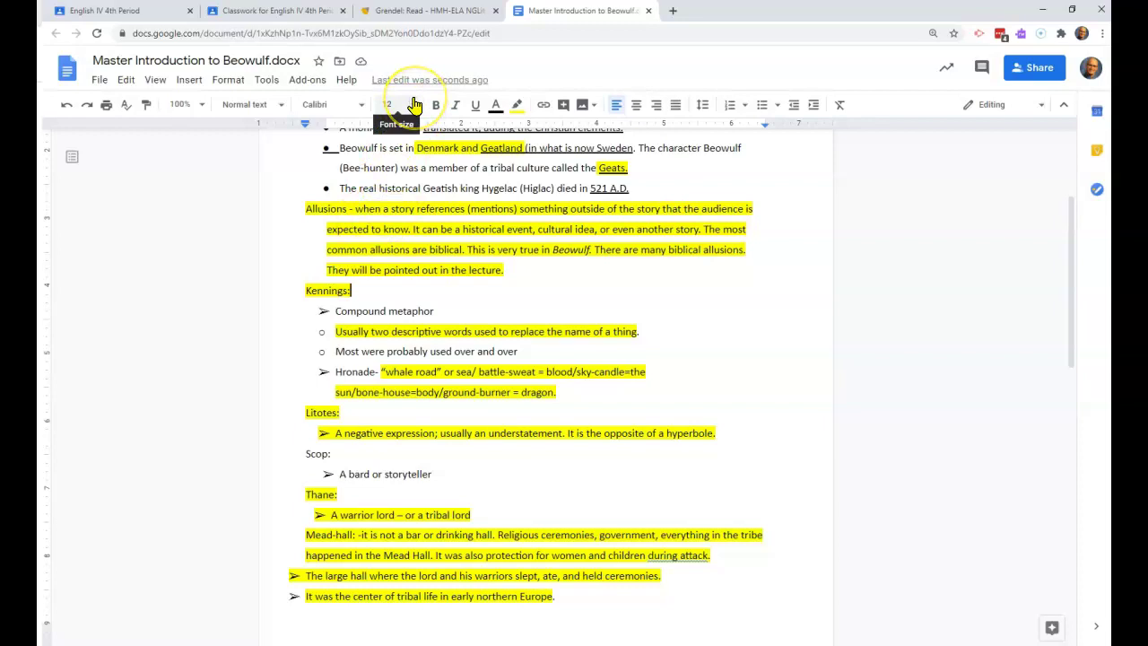
pyautogui.click(429, 11)
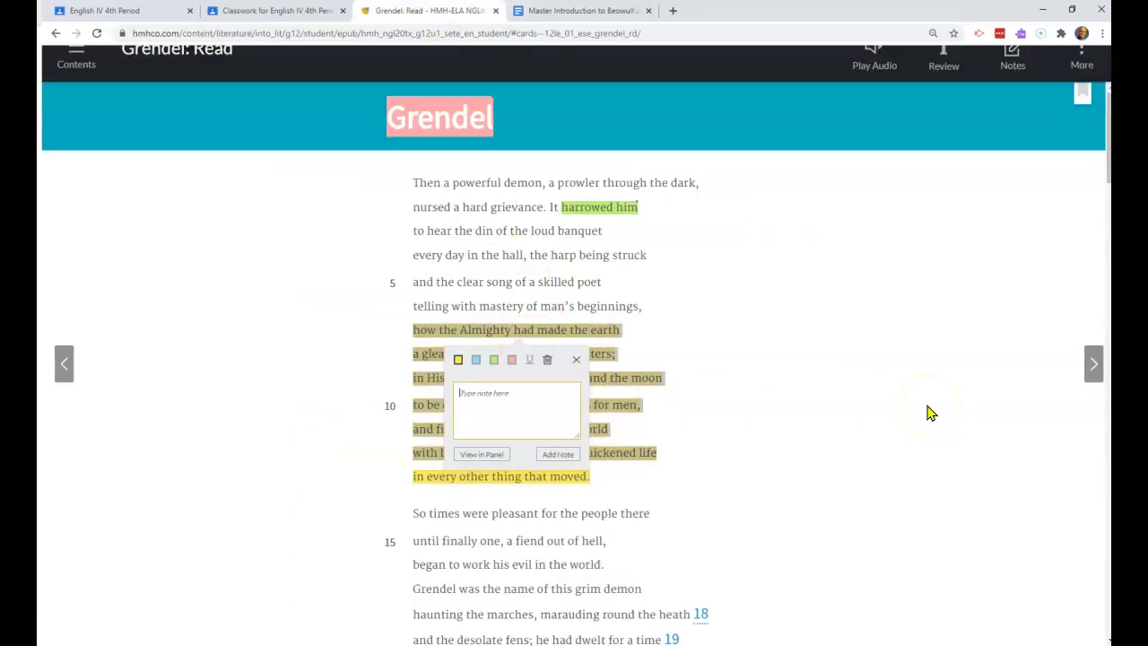
# Enter the note "Biblical Allusion to the creation story." for the yellow passage and save it.
pyautogui.write('Biblical Allusion to the creation')
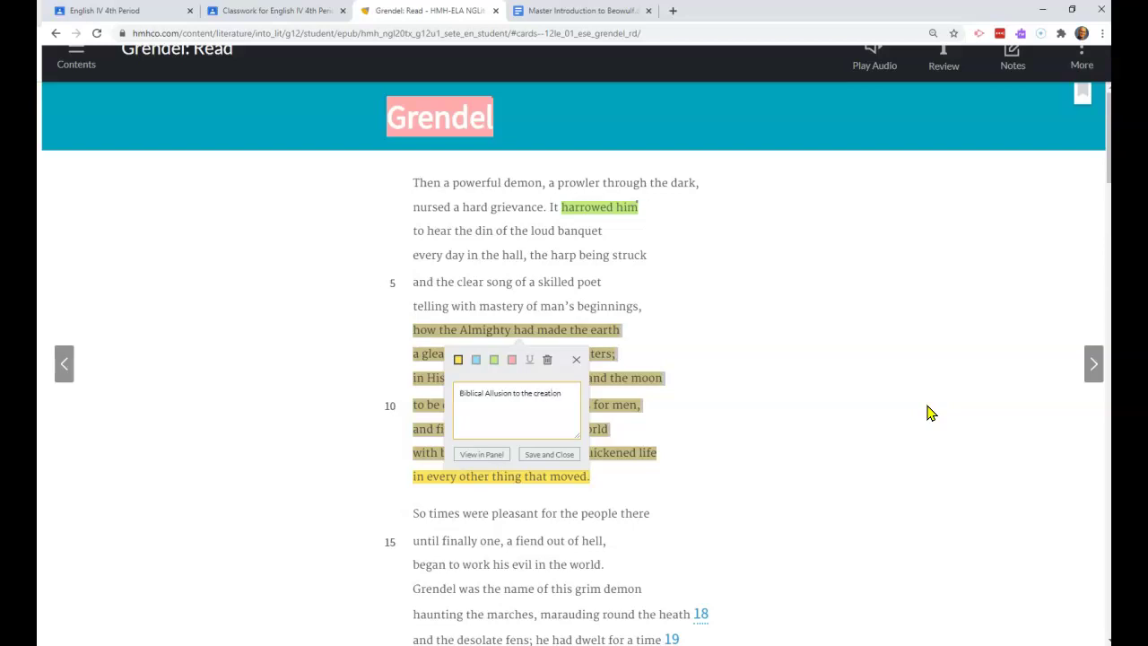
pyautogui.write(' story.')
pyautogui.click(550, 456)
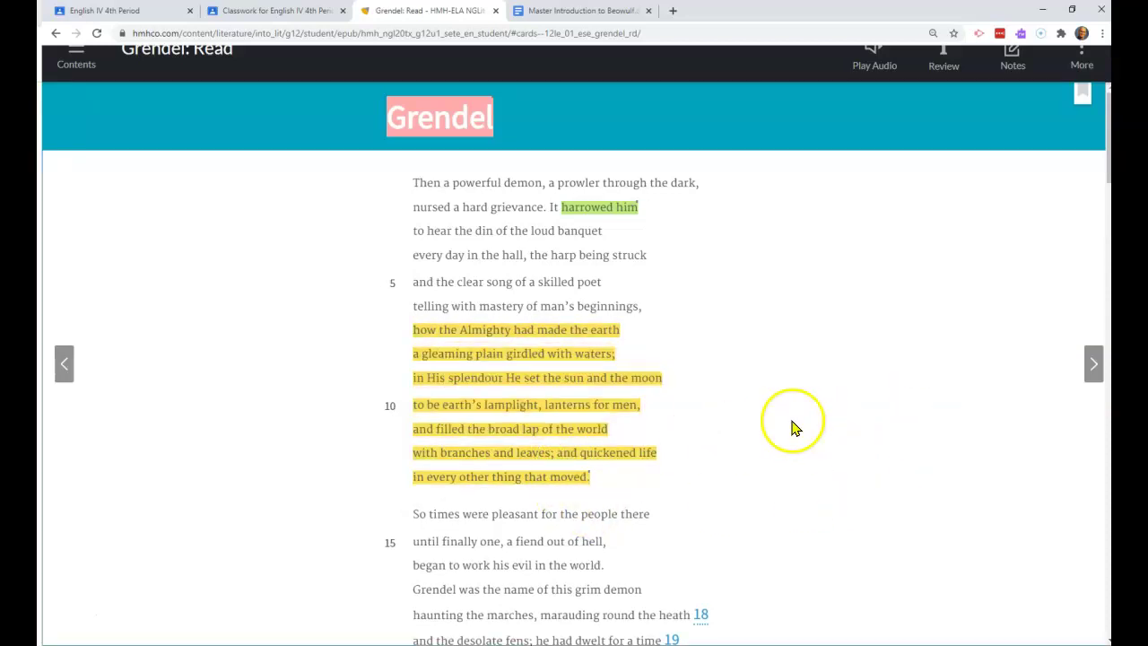
# Read the poem's next stanza, lines 14 to 29, about Grendel and Cain's clan.
pyautogui.scroll(-2, 713, 420)
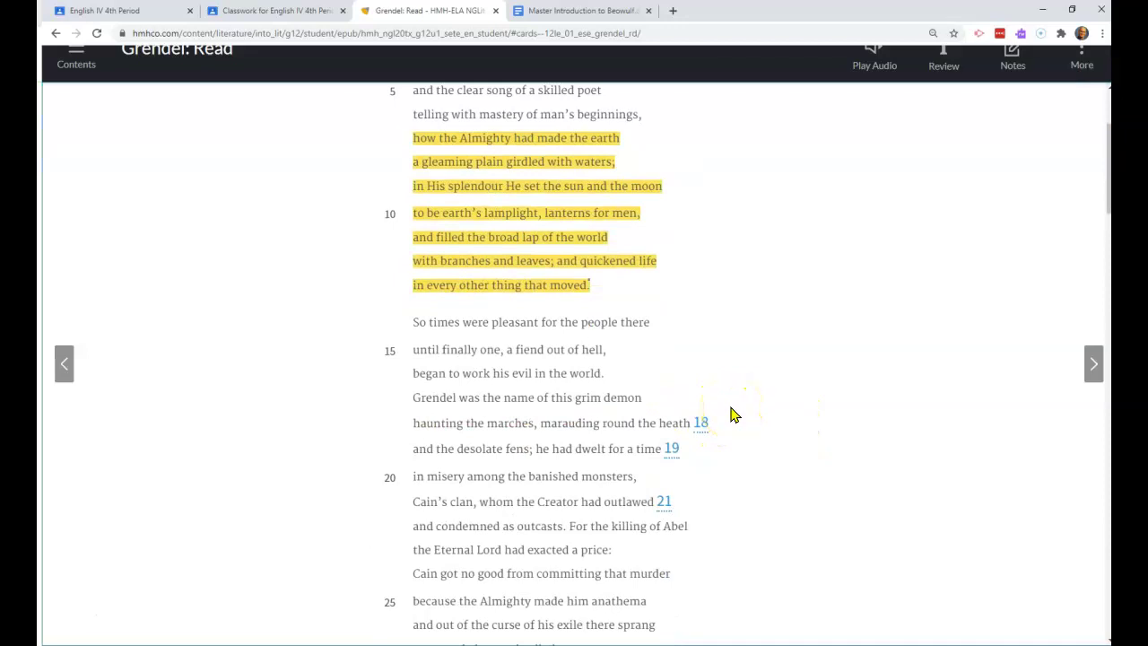
pyautogui.click(735, 401)
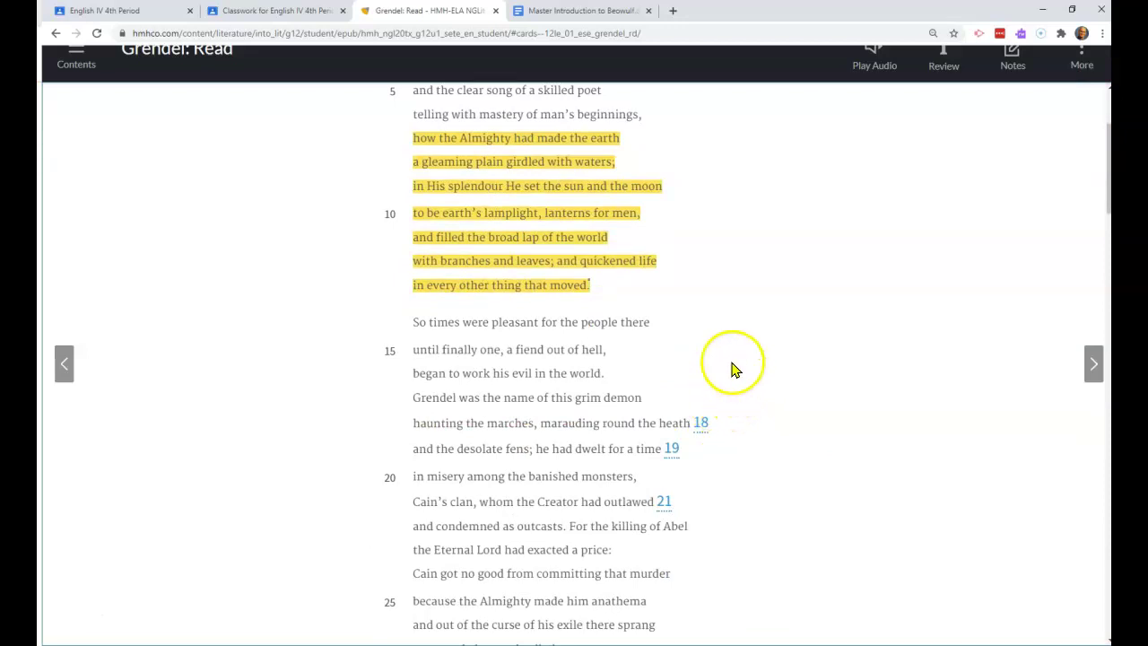
pyautogui.scroll(1, 741, 298)
pyautogui.scroll(2, 741, 298)
pyautogui.scroll(-4, 741, 298)
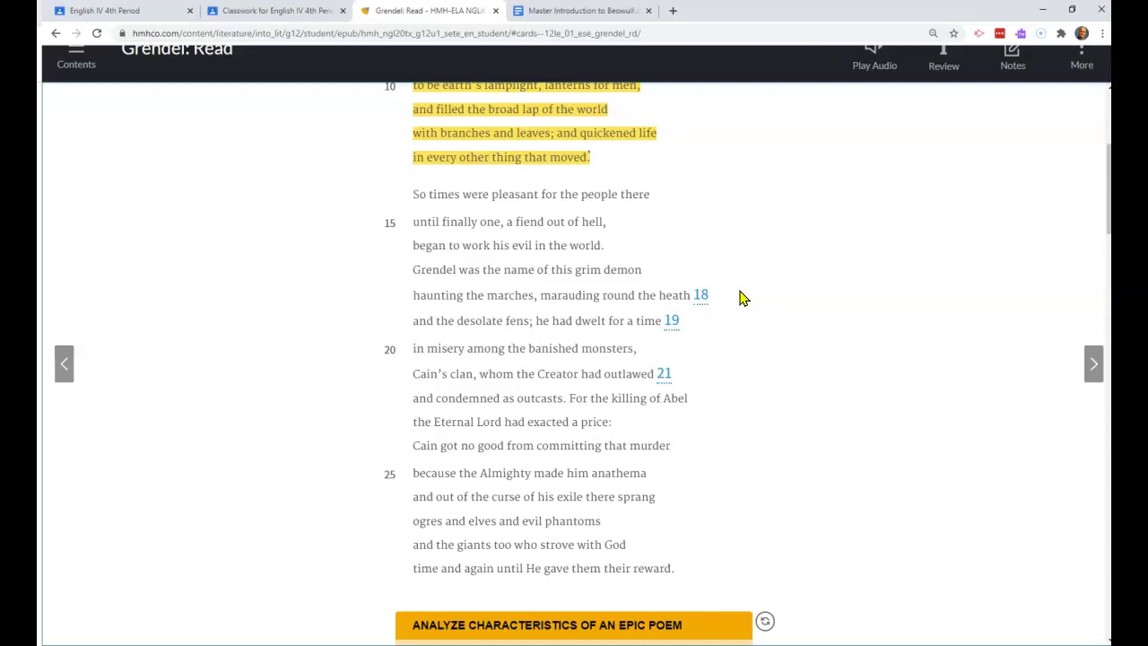
pyautogui.click(748, 301)
pyautogui.click(740, 333)
pyautogui.scroll(-1, 722, 390)
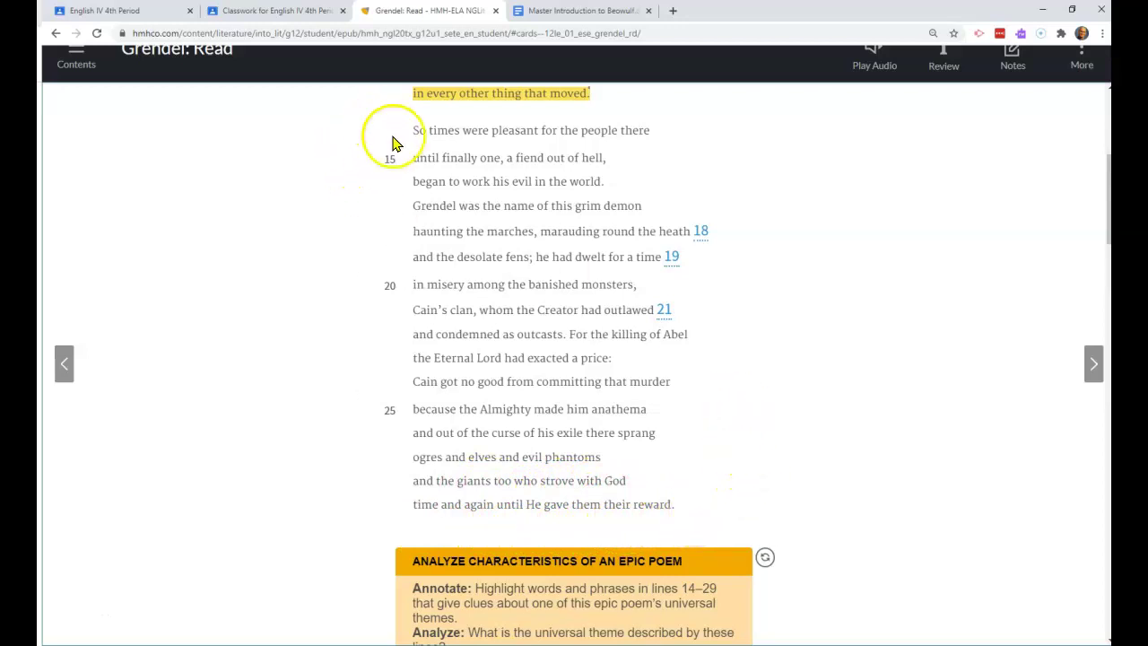
# Review the Important Themes list at the end of the Master Introduction to Beowulf document, and return to the Grendel reading.
pyautogui.click(571, 11)
pyautogui.scroll(-6, 584, 435)
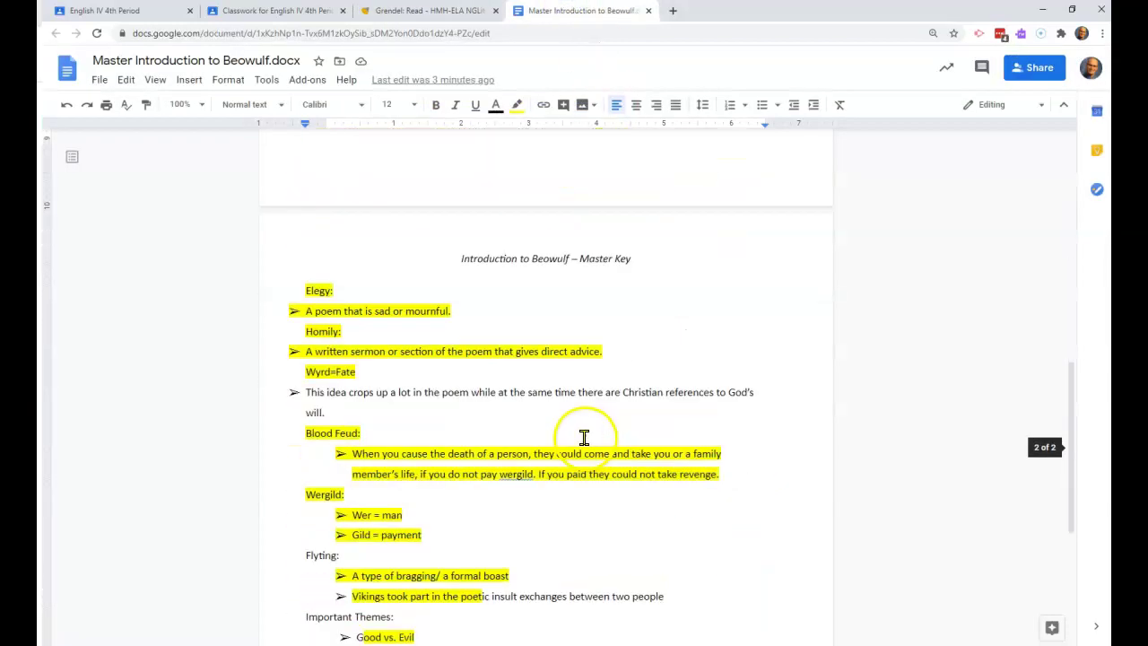
pyautogui.scroll(-3, 588, 440)
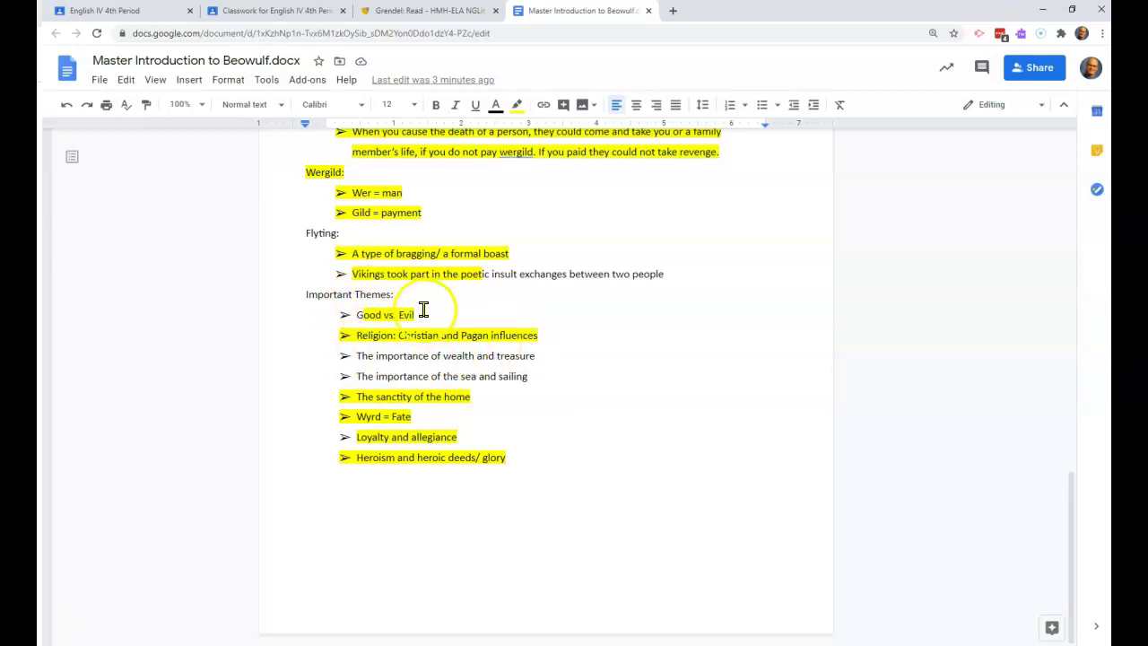
pyautogui.click(398, 16)
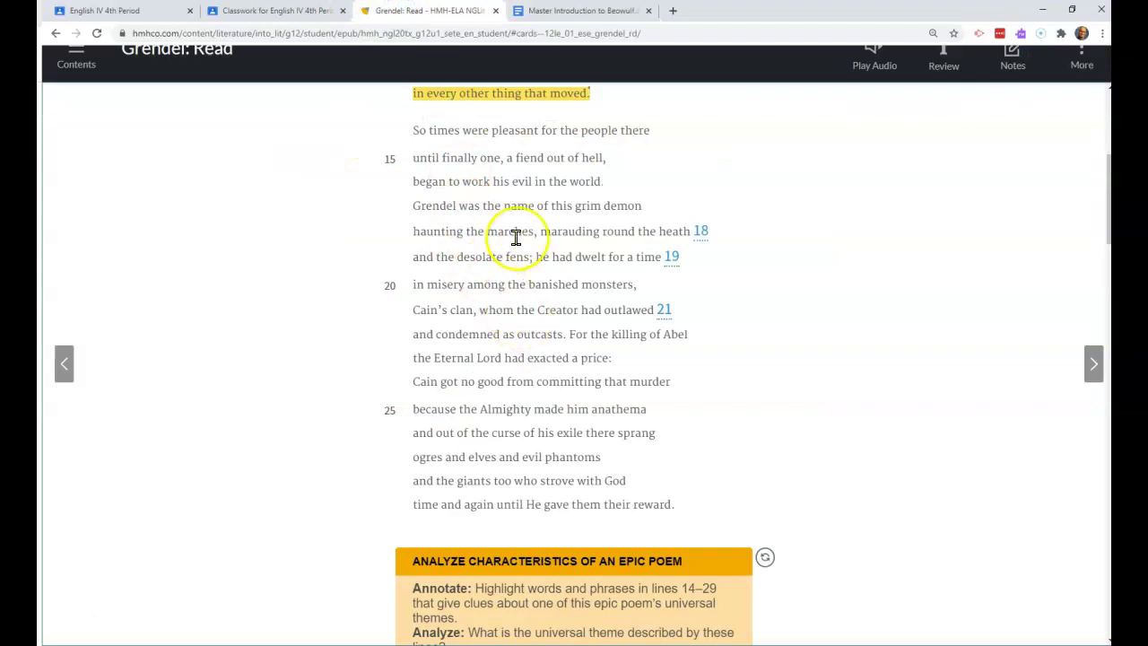
# Highlight the line "Grendel was the name of this grim demon" in green and show its entry in the notes panel.
pyautogui.scroll(1, 561, 258)
pyautogui.scroll(3, 562, 258)
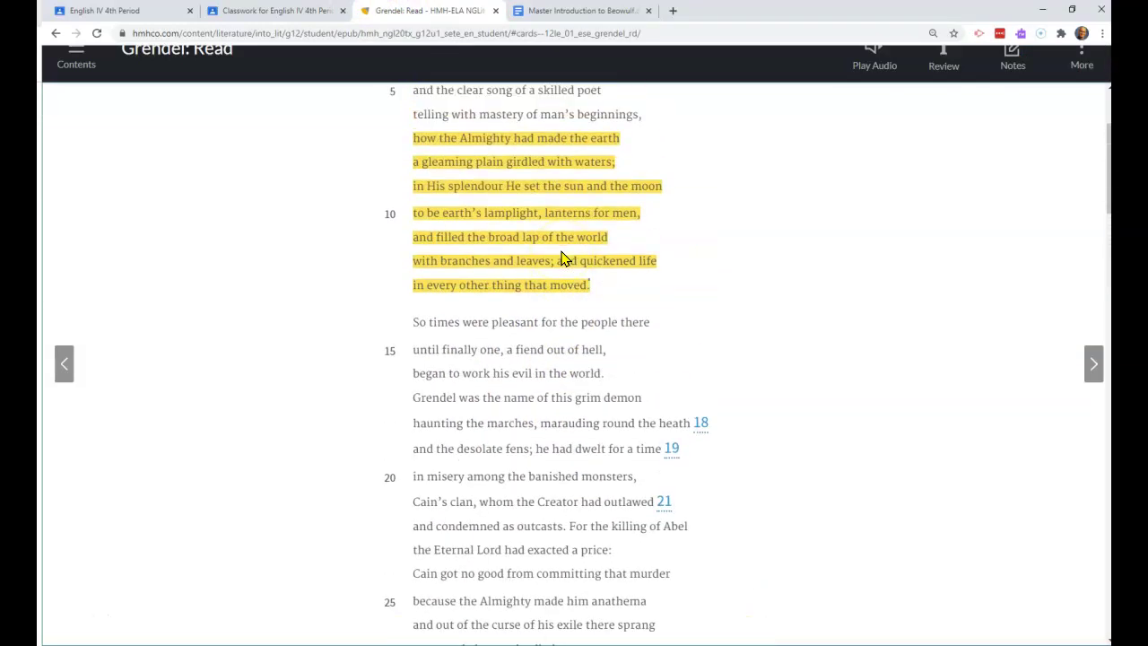
pyautogui.scroll(-1, 526, 416)
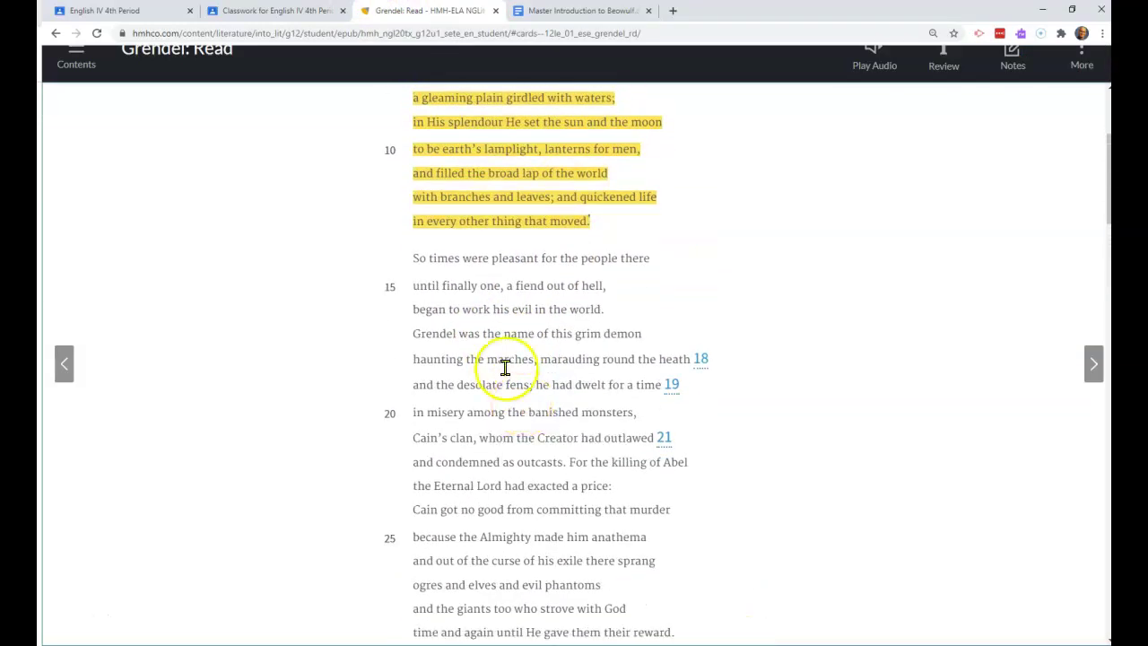
pyautogui.moveTo(409, 338); pyautogui.dragTo(653, 342)
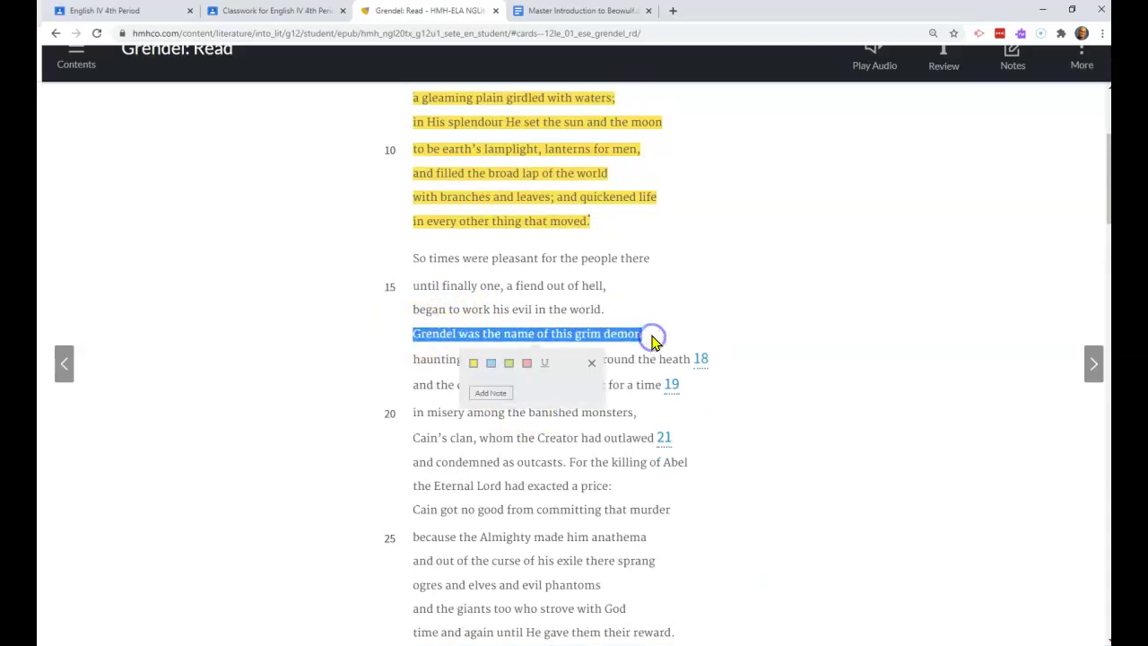
pyautogui.click(509, 365)
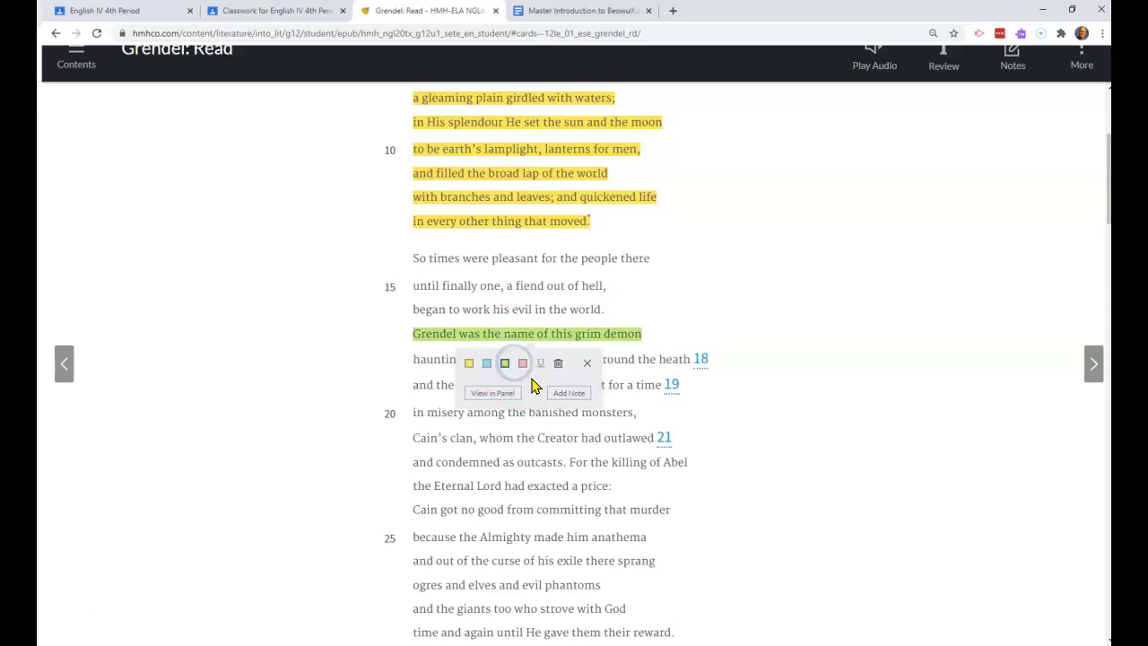
pyautogui.click(505, 394)
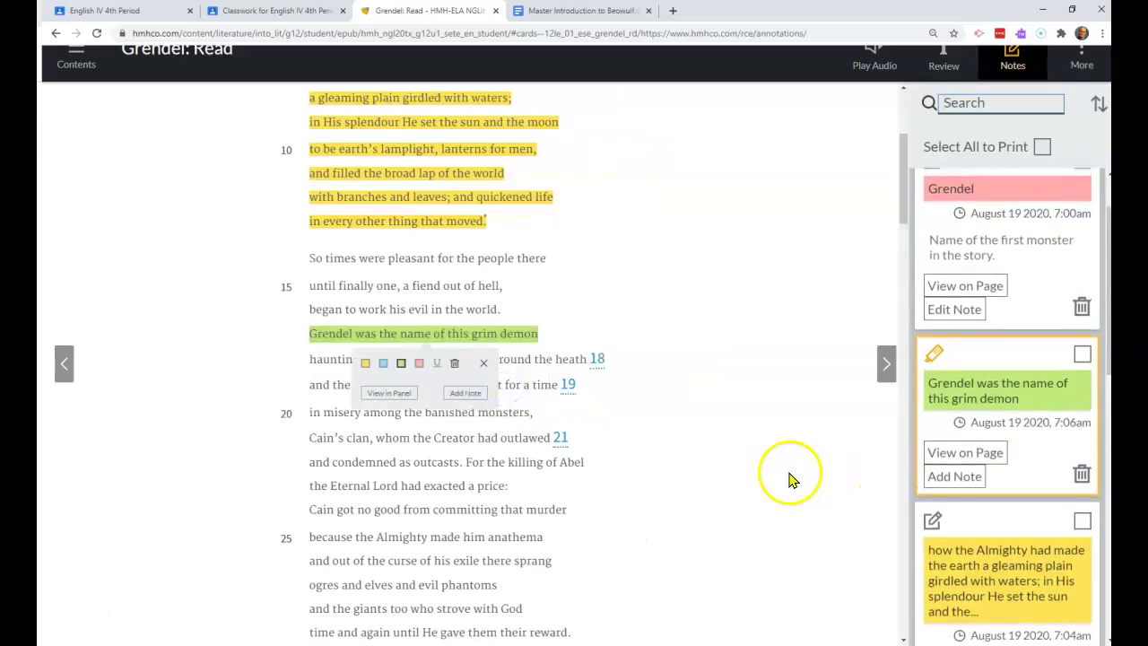
# Attach the note "The evil in the theme of good vs. evil." to the green grim demon line and save it.
pyautogui.click(473, 395)
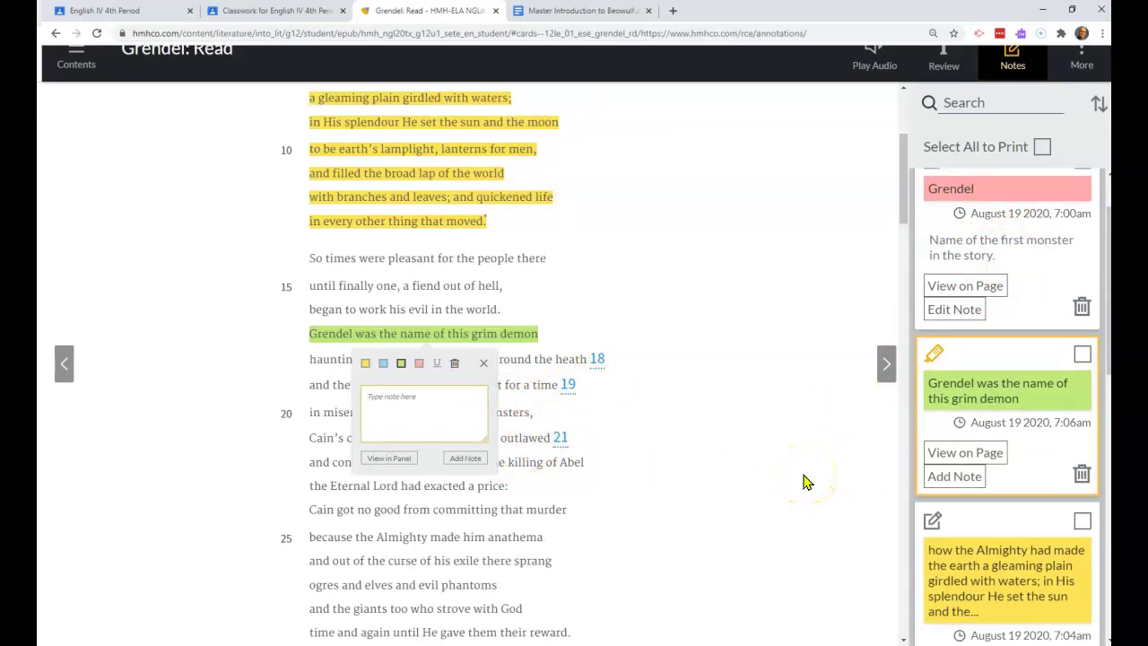
pyautogui.write('The evil in the theme of ggod va')
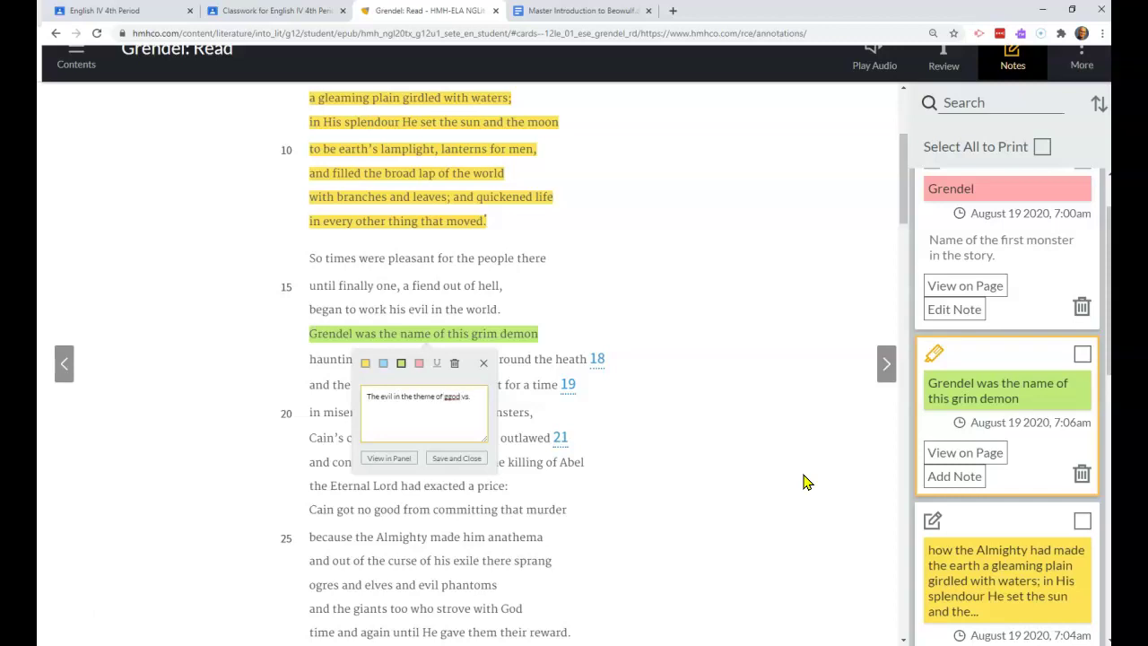
pyautogui.press('BackSpace')
pyautogui.press('BackSpace')
pyautogui.press('BackSpace')
pyautogui.press('BackSpace')
pyautogui.press('BackSpace')
pyautogui.press('BackSpace')
pyautogui.write('good vs. evil')
pyautogui.click(456, 459)
pyautogui.click(455, 461)
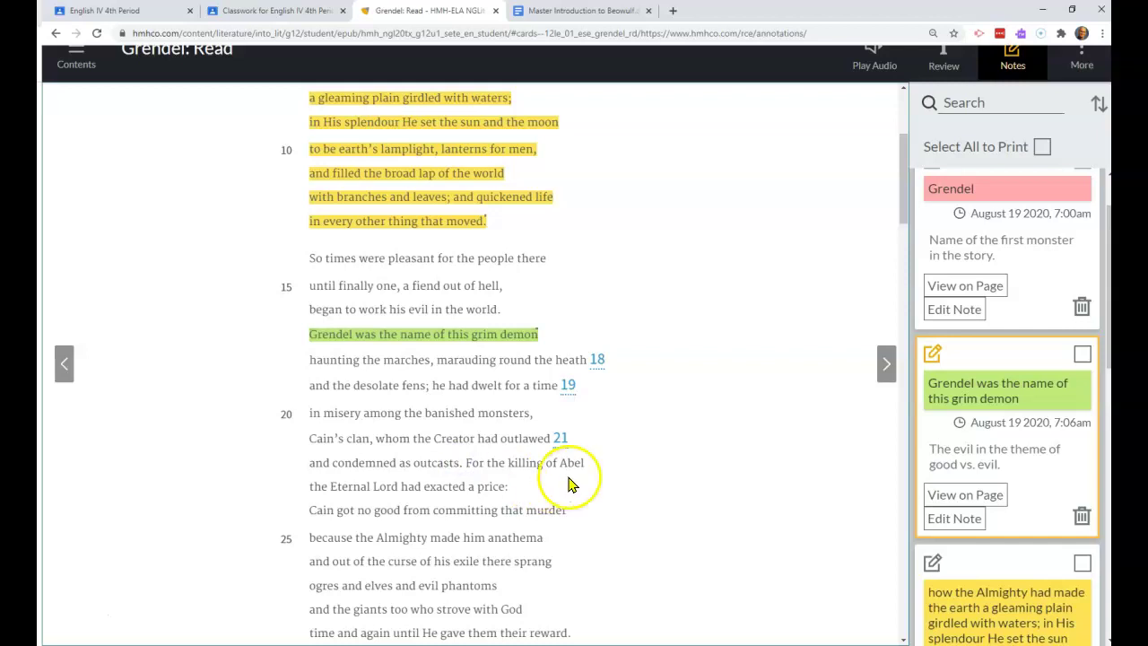
pyautogui.click(658, 471)
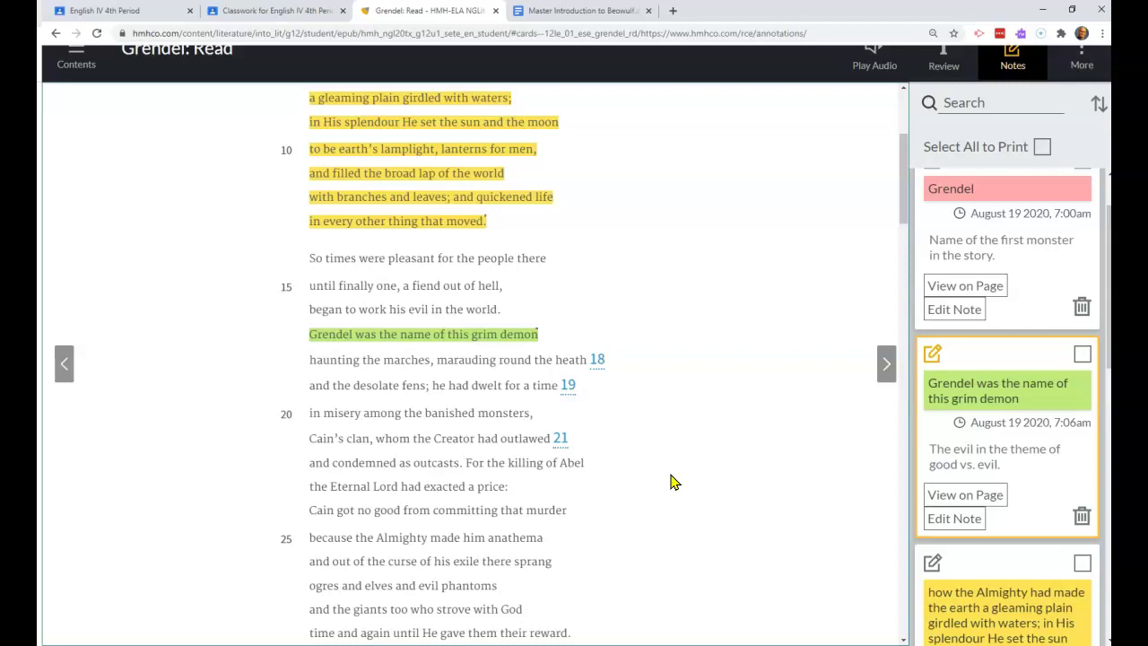
pyautogui.click(671, 476)
pyautogui.click(538, 357)
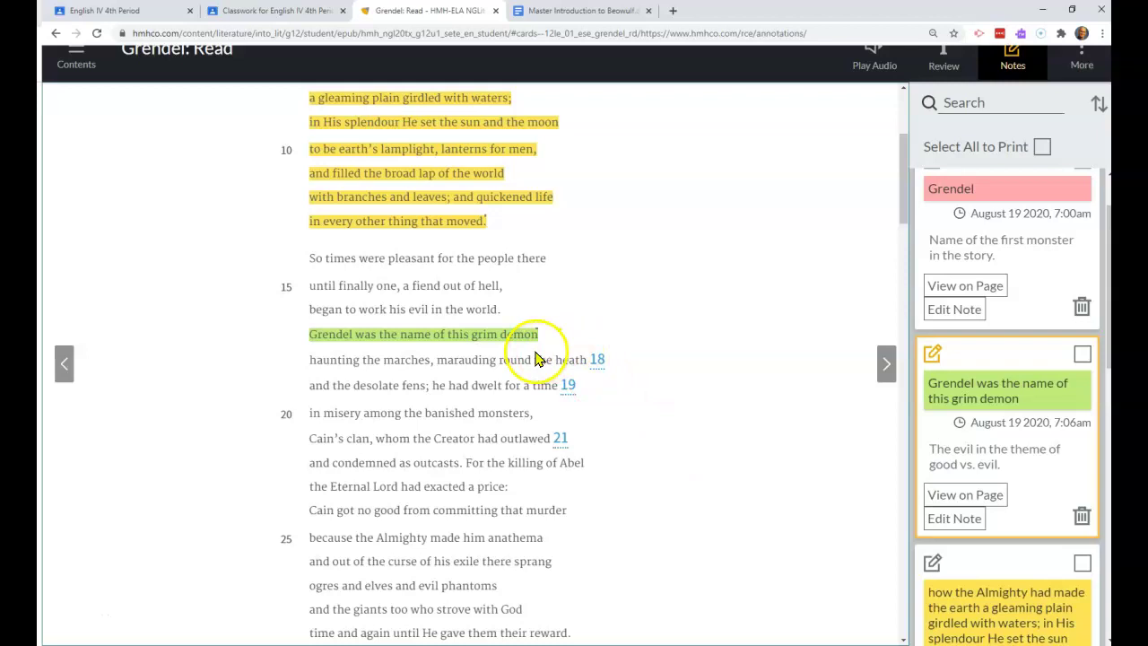
# Close the notes panel and highlight lines 19 to 21 in pink, from "he had dwelt for a time" into the Cain's clan line.
pyautogui.click(689, 335)
pyautogui.click(1014, 46)
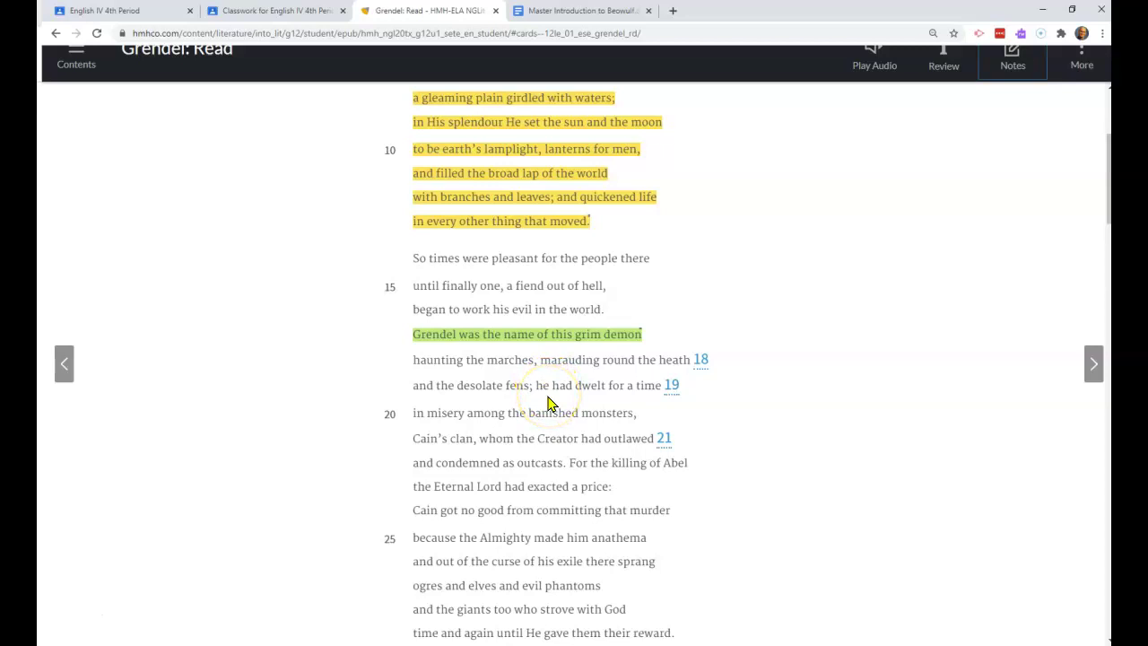
pyautogui.scroll(-1, 550, 404)
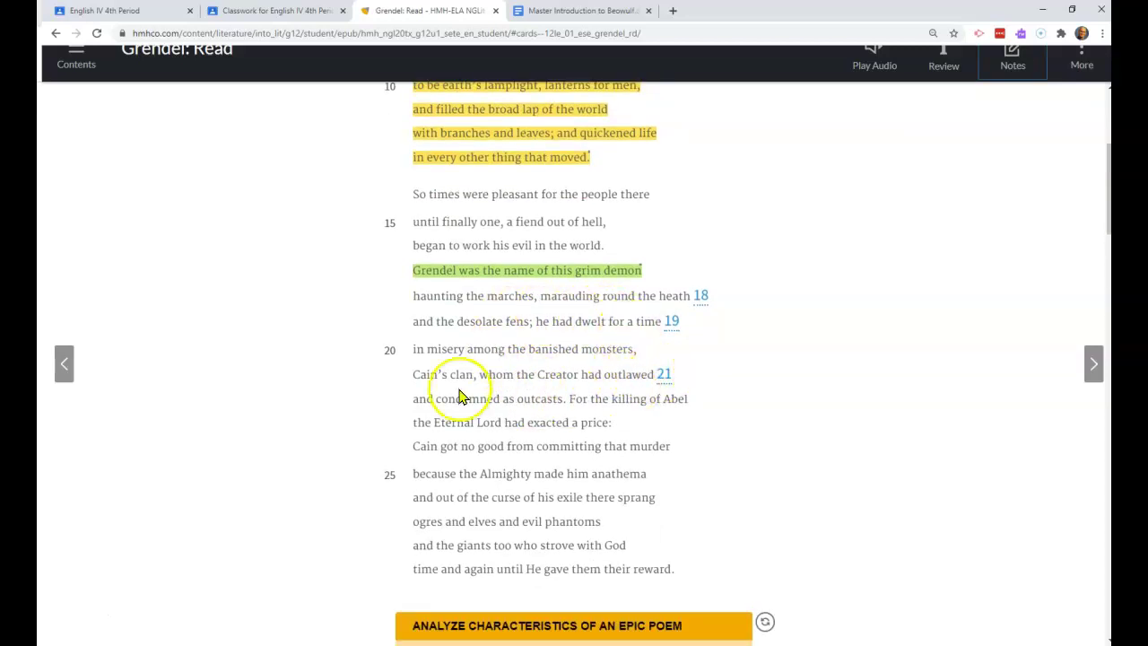
pyautogui.click(534, 323)
pyautogui.moveTo(535, 323); pyautogui.dragTo(549, 374)
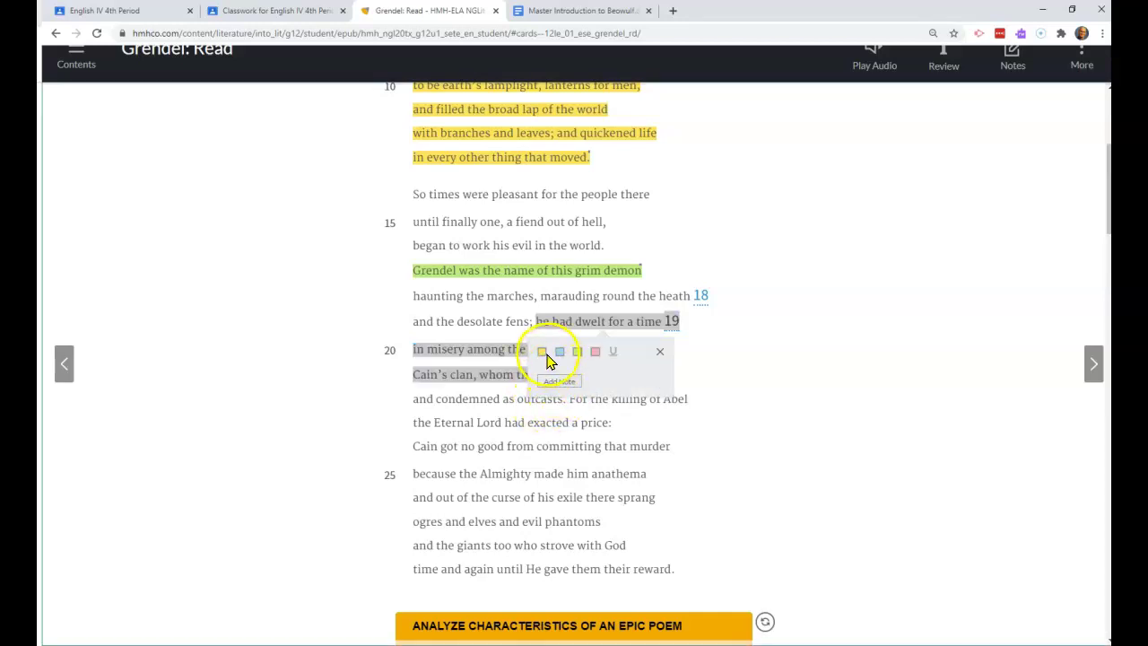
pyautogui.click(594, 352)
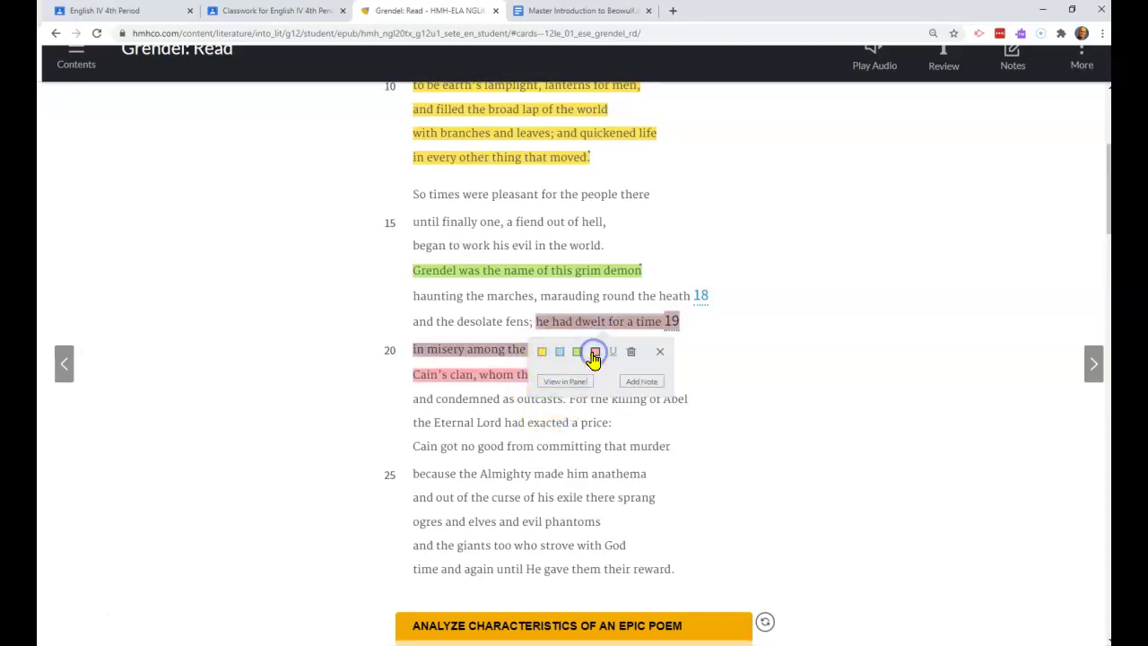
# Save the note "Grendel is a descent of Cain. Cain is the first murderer in the biblical tradition; therefor, Grendel is cursed by God." on the pink highlight.
pyautogui.click(653, 384)
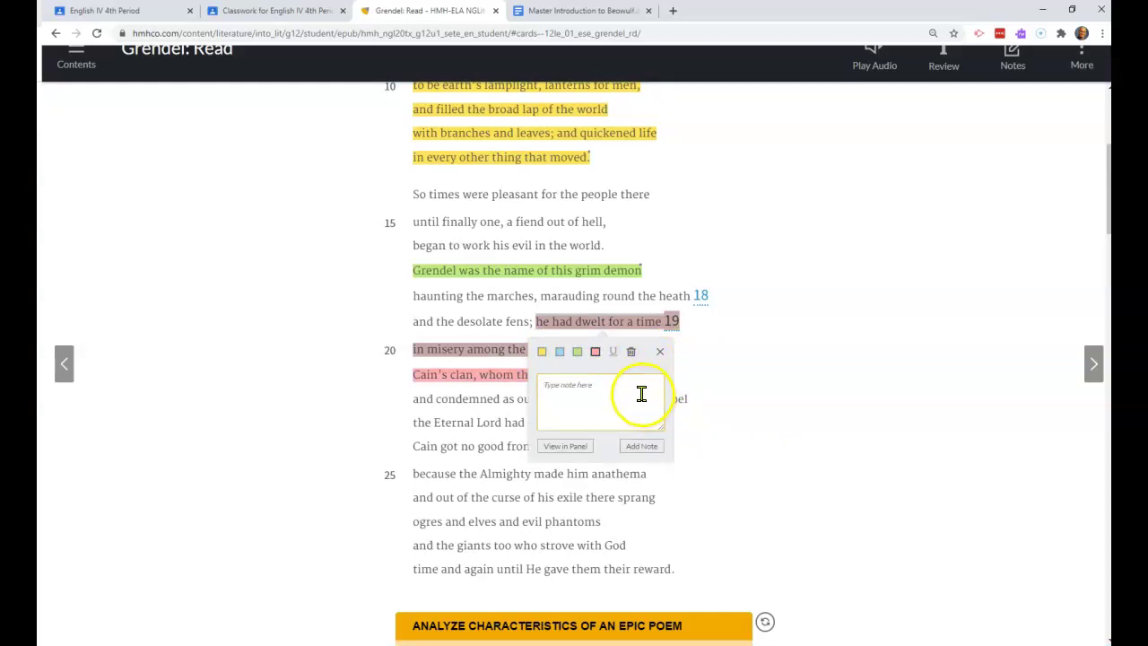
pyautogui.write('Grendel is a desc')
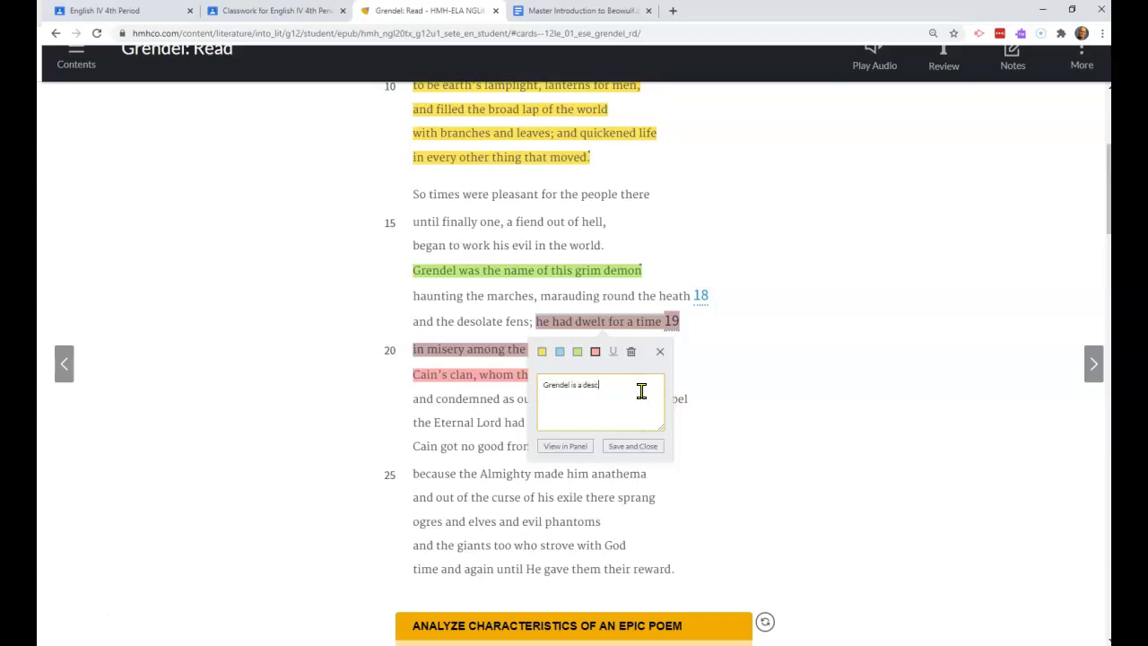
pyautogui.write('ent of Cain.')
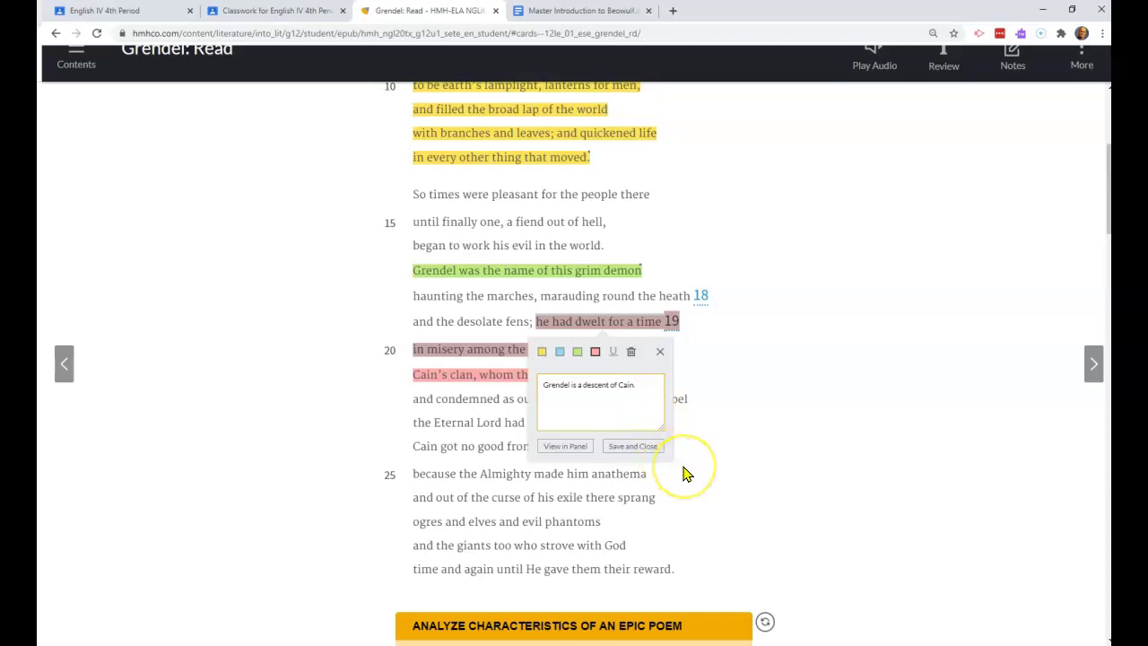
pyautogui.write(' Cain is the first murderer in the')
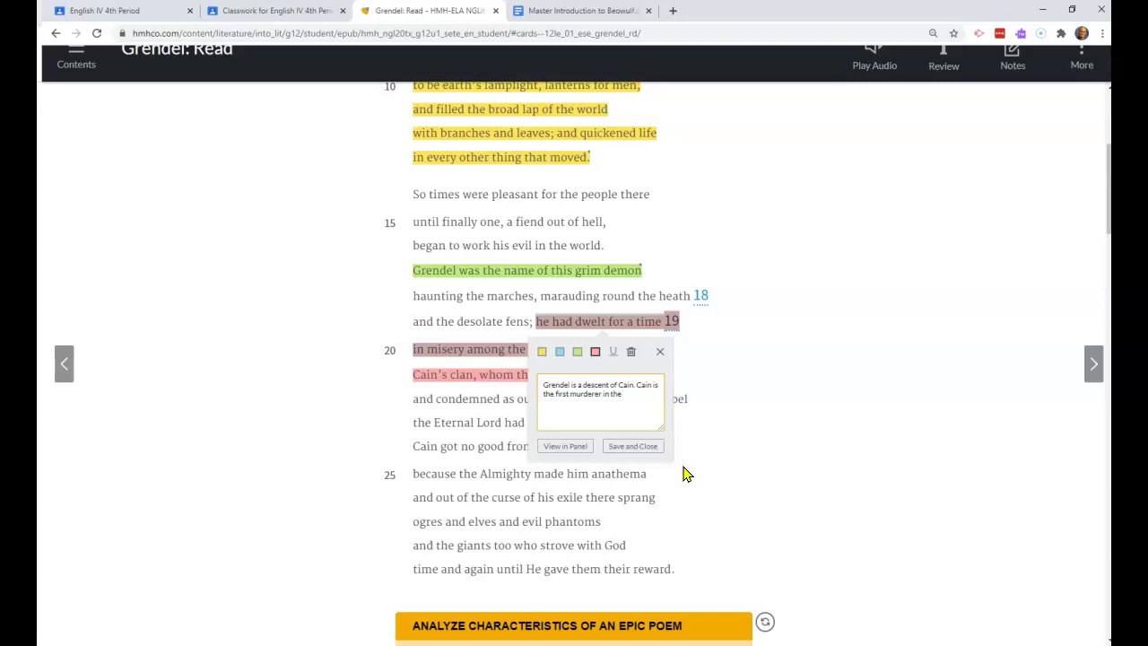
pyautogui.write(' biblical trasistion')
pyautogui.write('there. Grendel is')
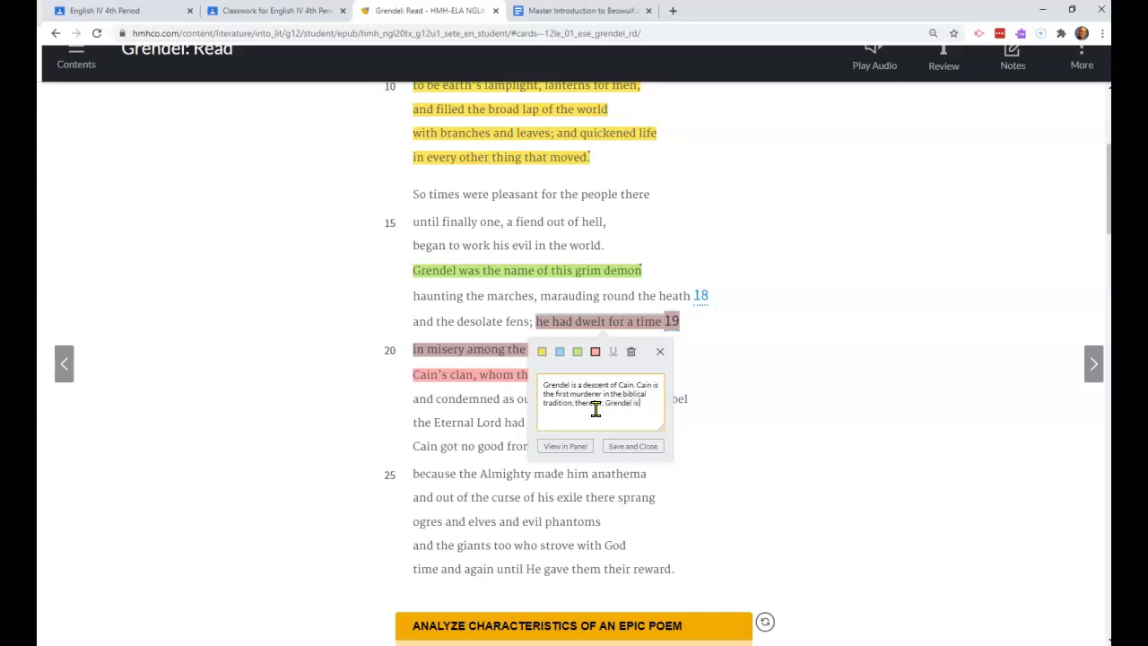
pyautogui.write(' cursed by God.')
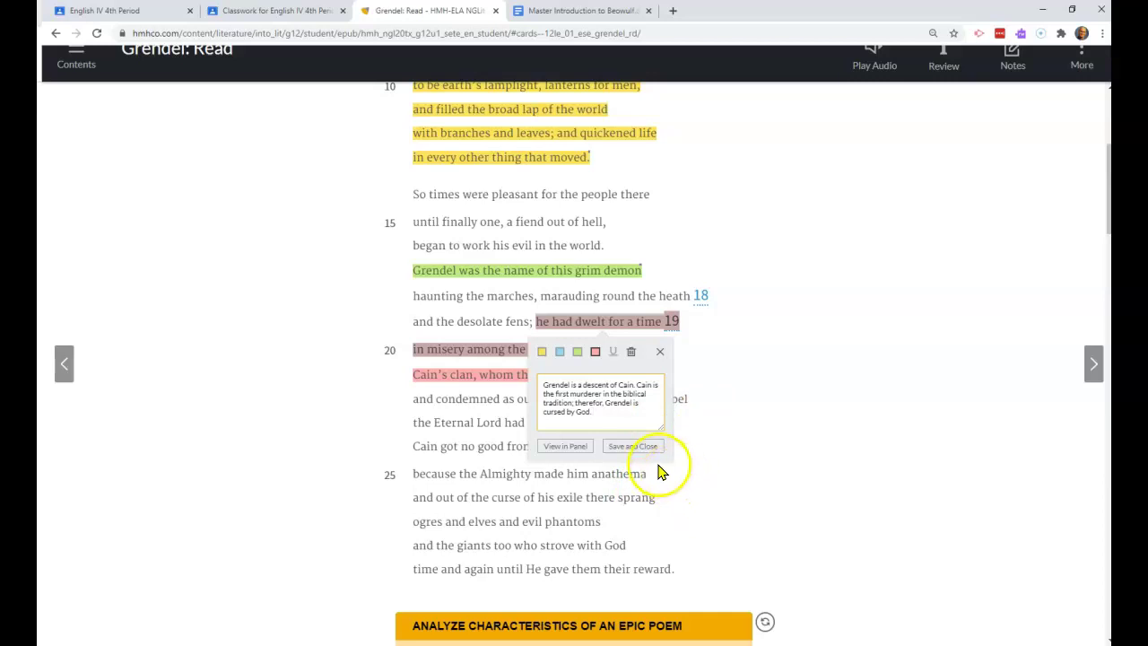
pyautogui.click(639, 446)
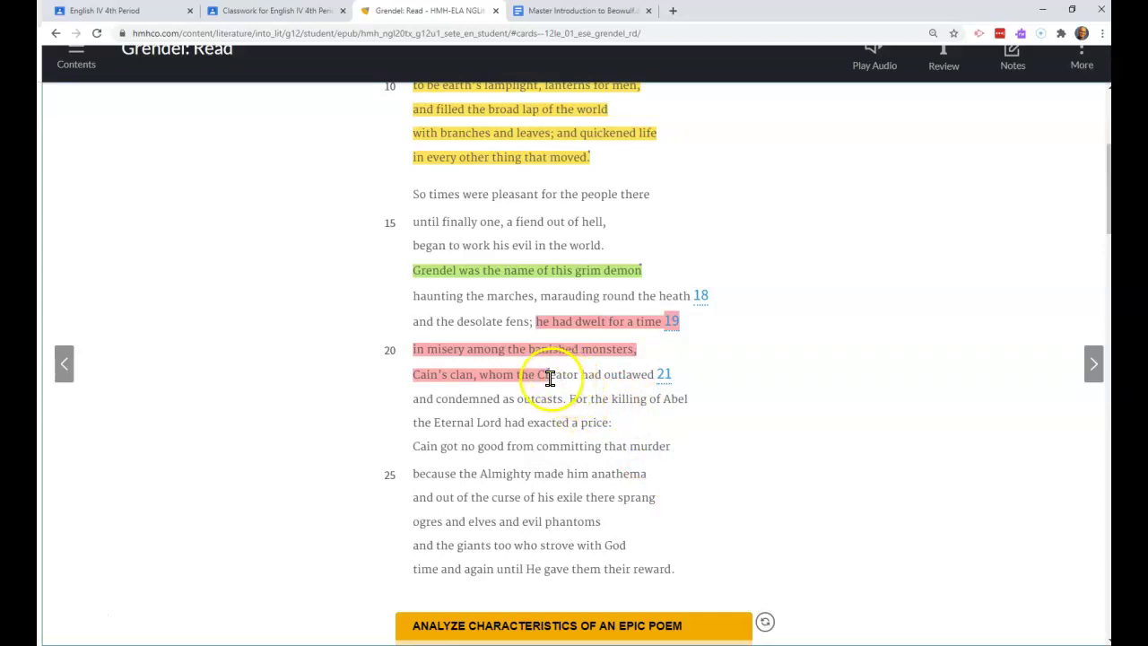
# Highlight lines 21 to 29, from "Cain's clan" to "their reward", in yellow and save the note "Biblical allusion." on them.
pyautogui.moveTo(403, 386)
pyautogui.mouseDown()
pyautogui.moveTo(653, 473)
pyautogui.moveTo(671, 545)
pyautogui.moveTo(694, 572)
pyautogui.mouseUp()
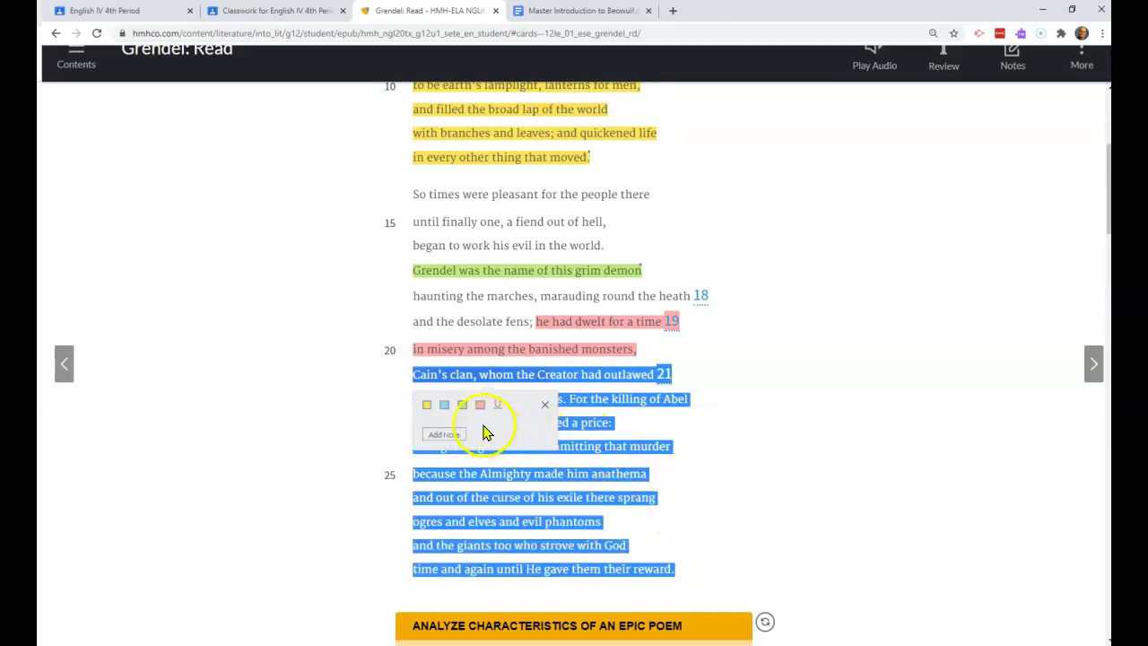
pyautogui.click(428, 405)
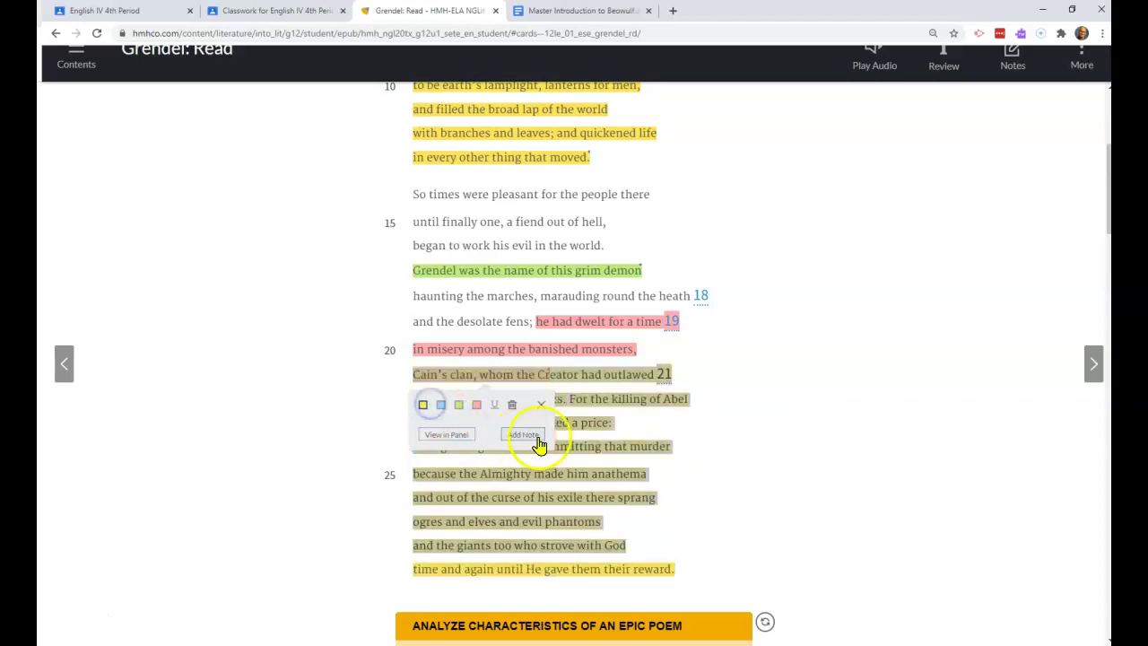
pyautogui.click(523, 435)
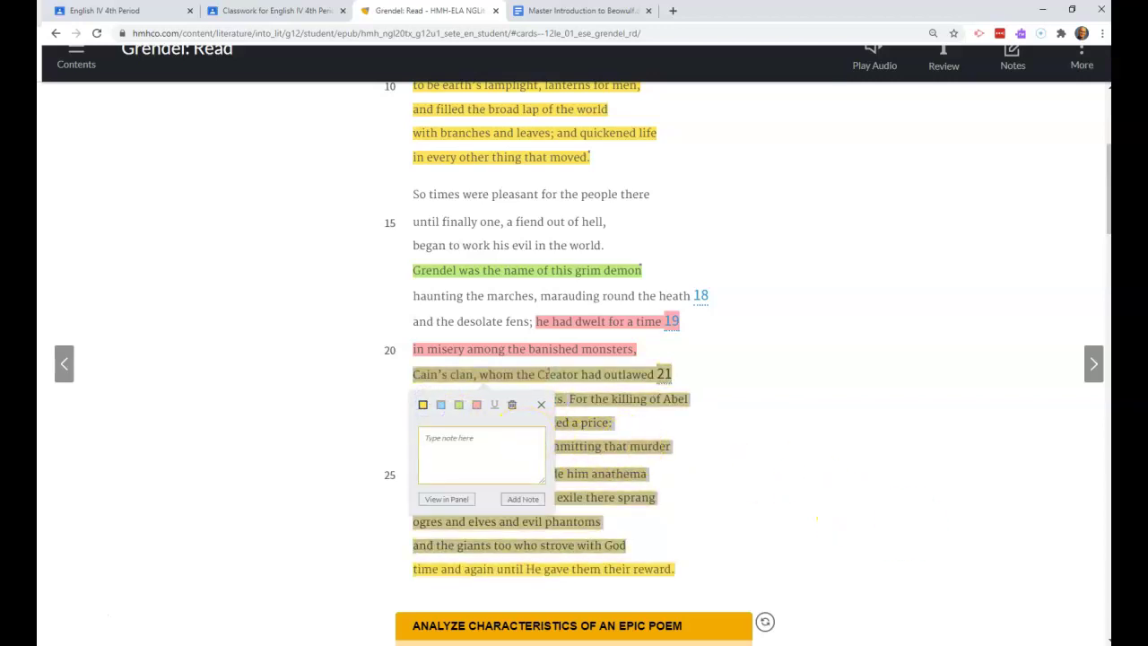
pyautogui.write('Biblical allusion.')
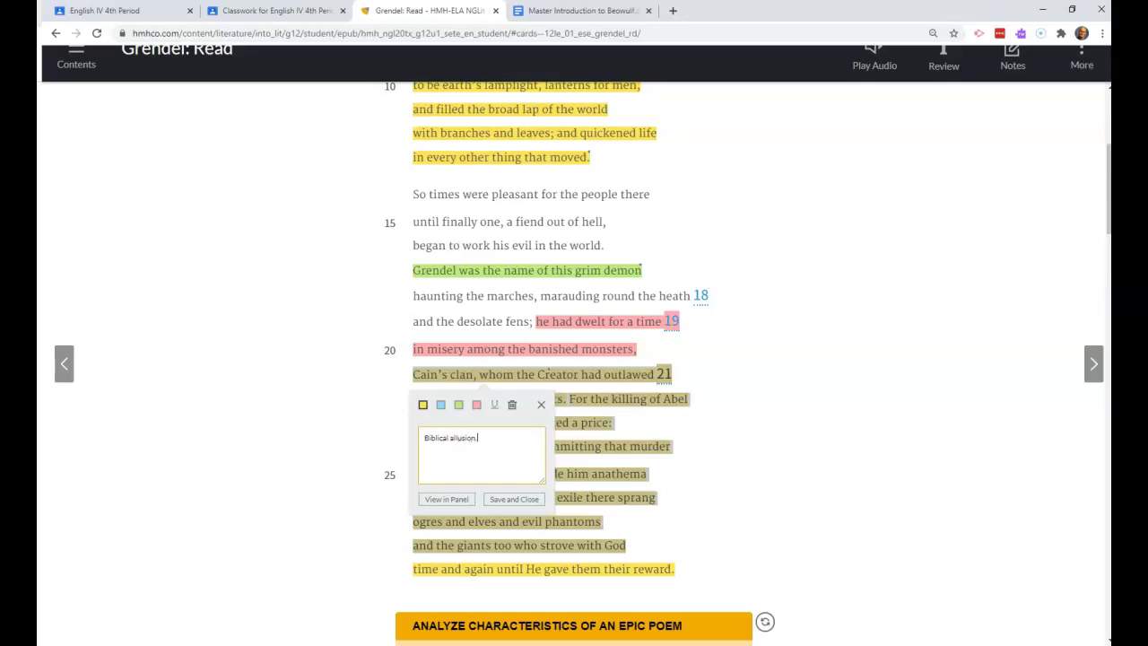
pyautogui.click(514, 501)
# Review the Analyze Characteristics of an Epic Poem prompt and its answer box, comparing it with lines 14 to 29.
pyautogui.scroll(-2, 933, 489)
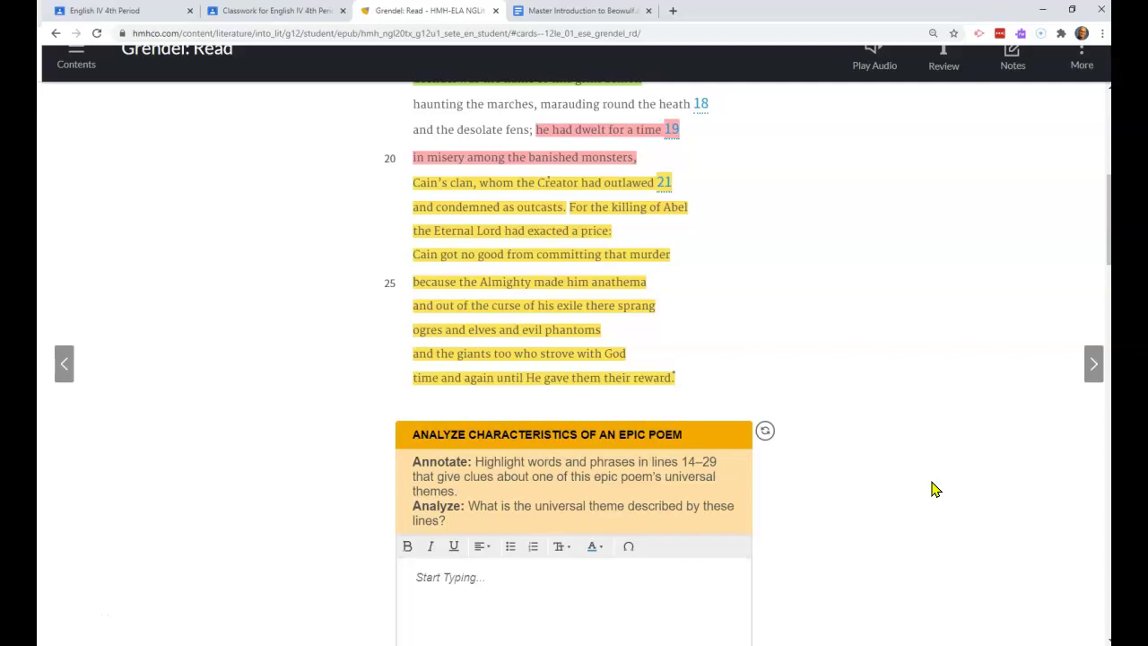
pyautogui.scroll(-2, 933, 489)
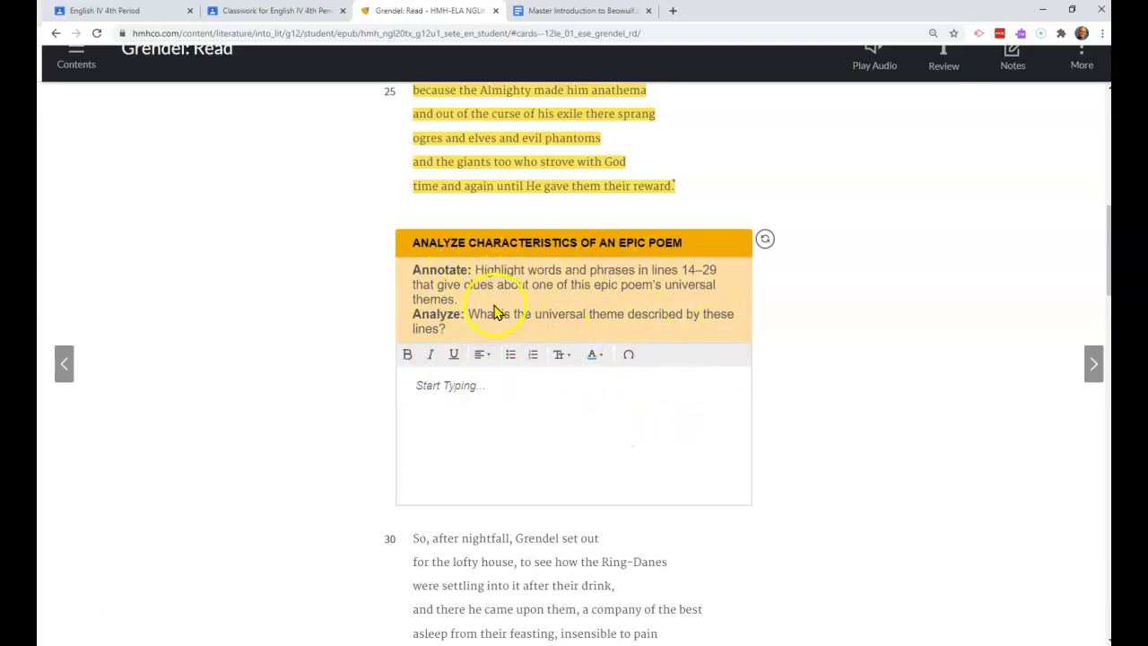
pyautogui.scroll(3, 588, 312)
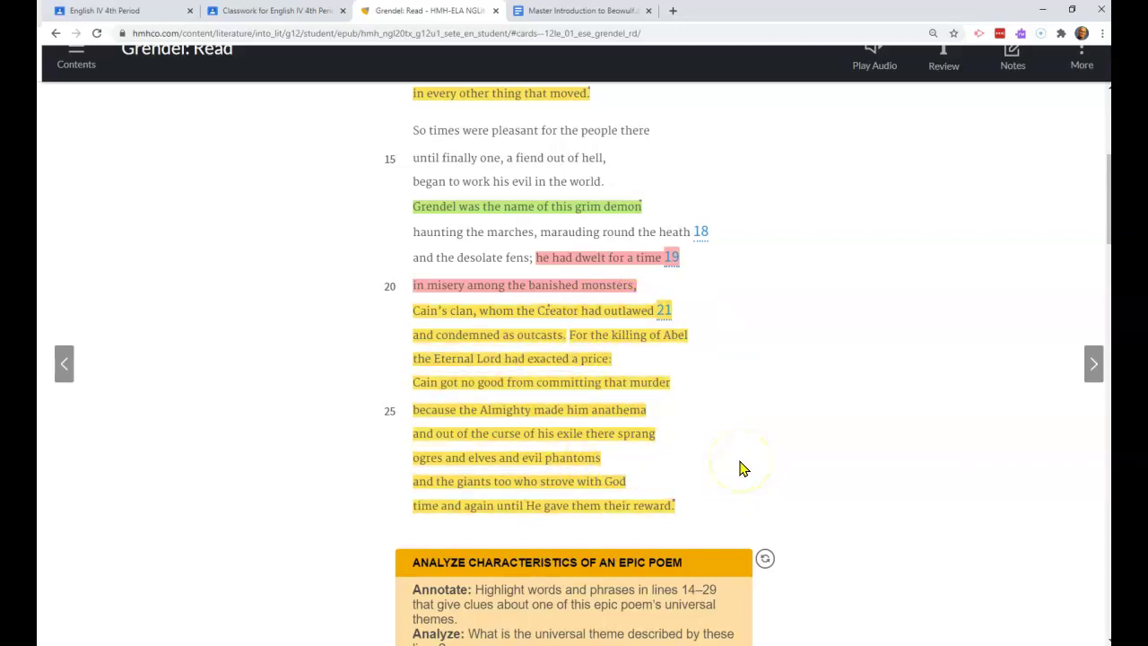
pyautogui.scroll(2, 741, 468)
pyautogui.scroll(-4, 741, 467)
pyautogui.scroll(3, 741, 467)
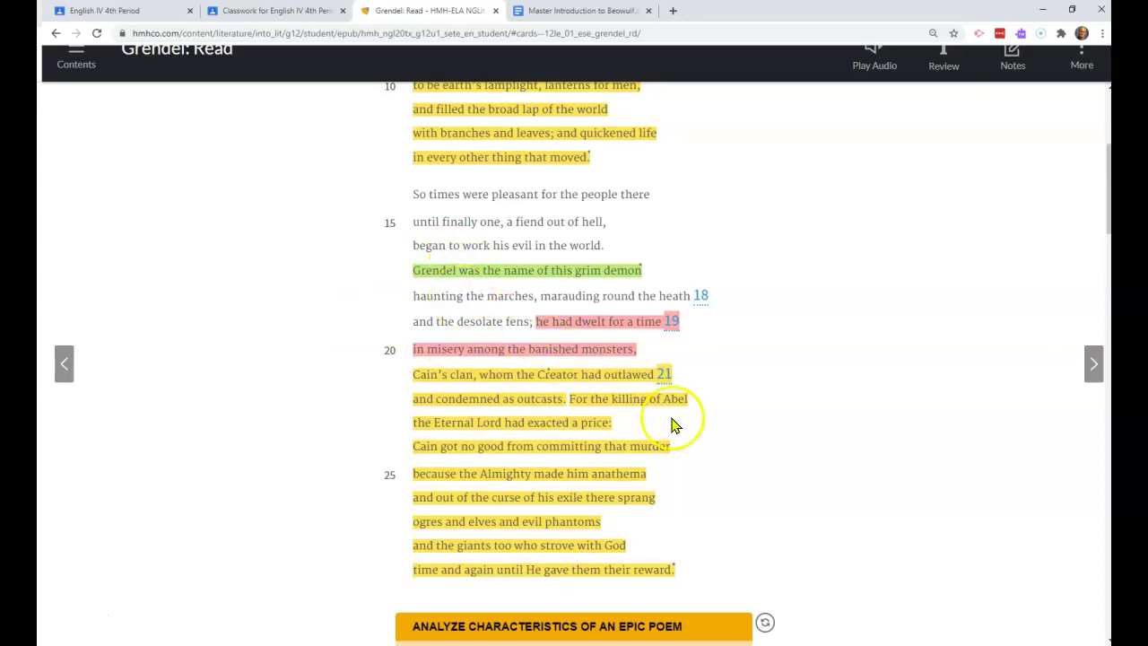
pyautogui.scroll(-3, 924, 431)
pyautogui.scroll(-3, 926, 431)
pyautogui.scroll(1, 926, 430)
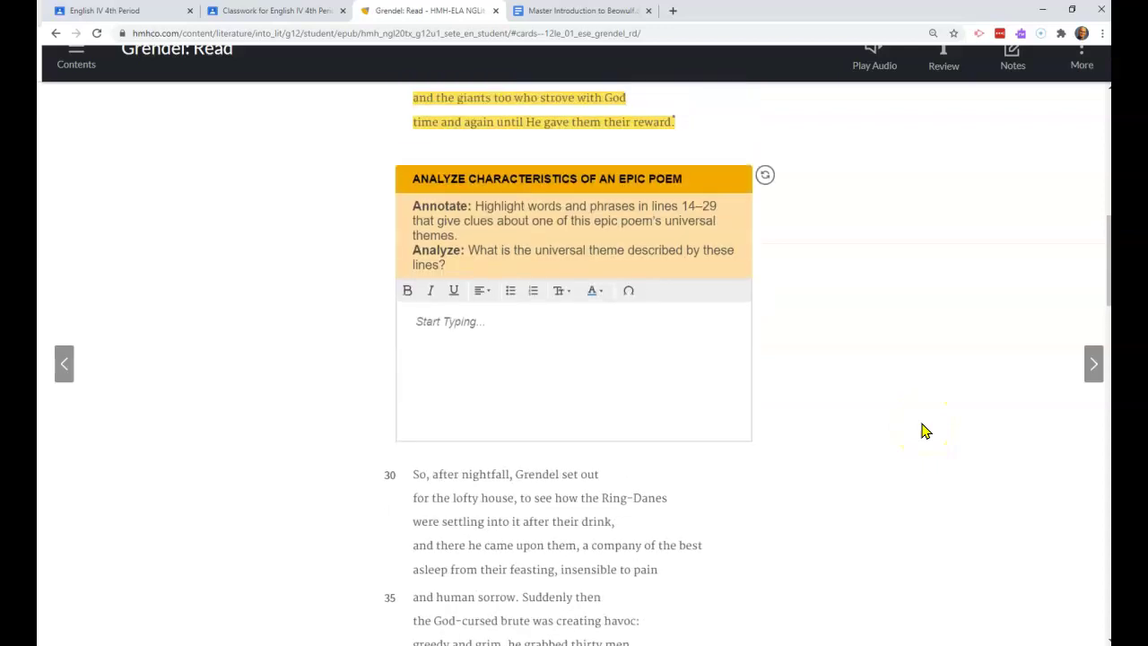
pyautogui.scroll(-2, 926, 431)
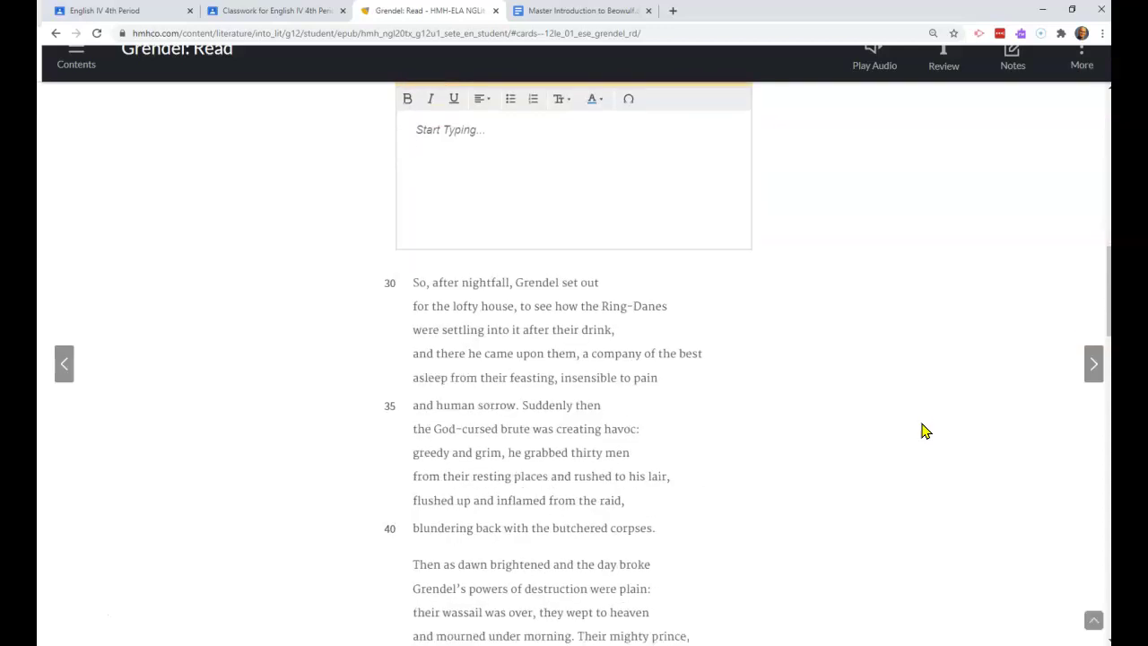
pyautogui.click(464, 166)
pyautogui.scroll(1, 487, 179)
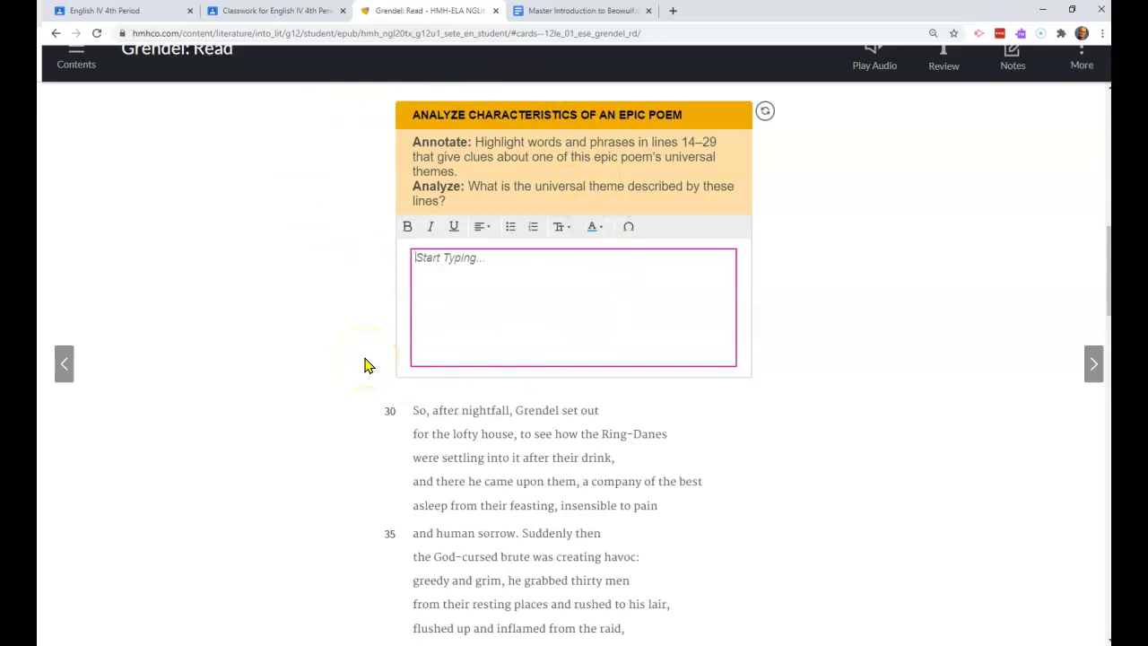
pyautogui.scroll(-1, 749, 388)
pyautogui.click(750, 388)
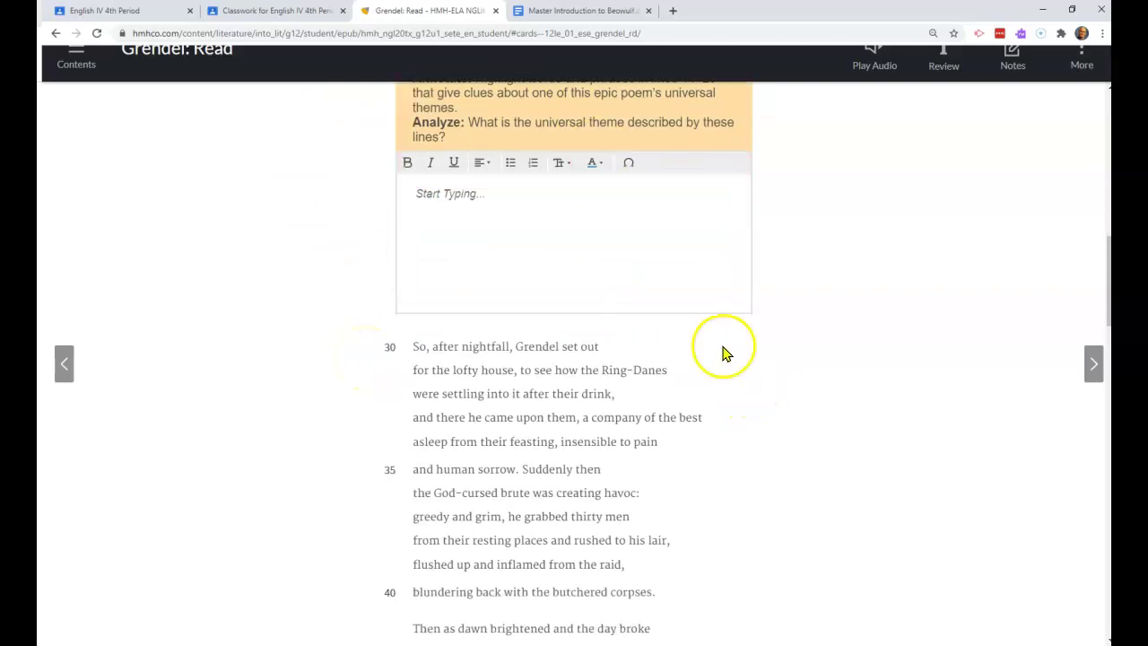
# Read the stanza starting at line 30 about Grendel's night raid, and review the highlighted passages from the poem's opening.
pyautogui.scroll(-4, 839, 276)
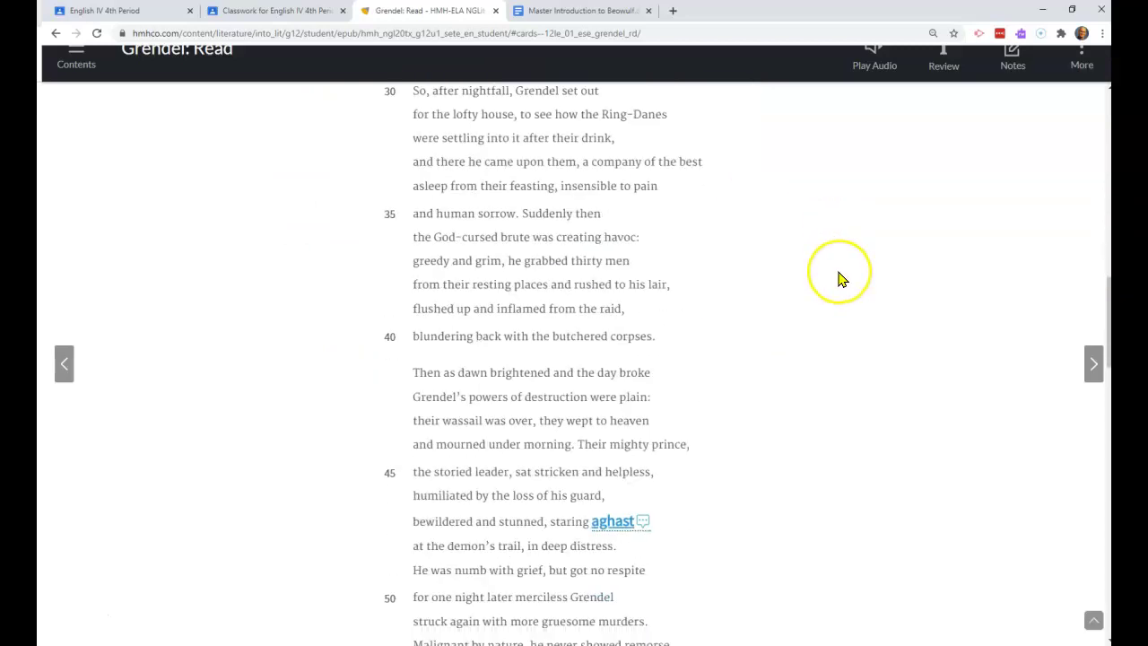
pyautogui.scroll(1, 841, 280)
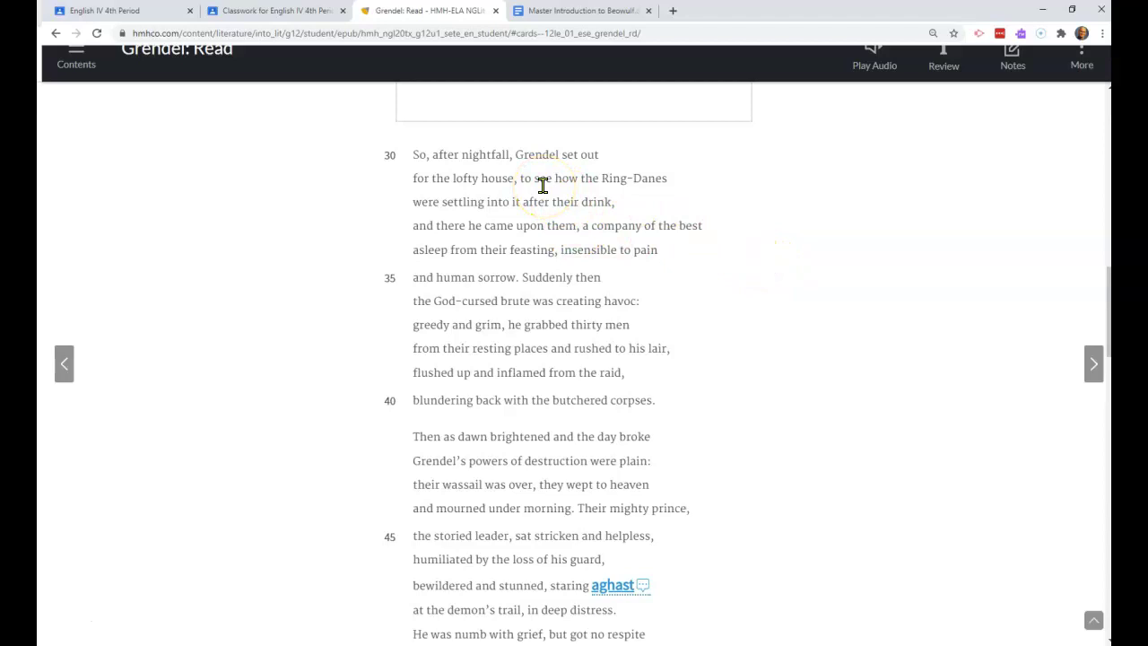
pyautogui.scroll(5, 574, 184)
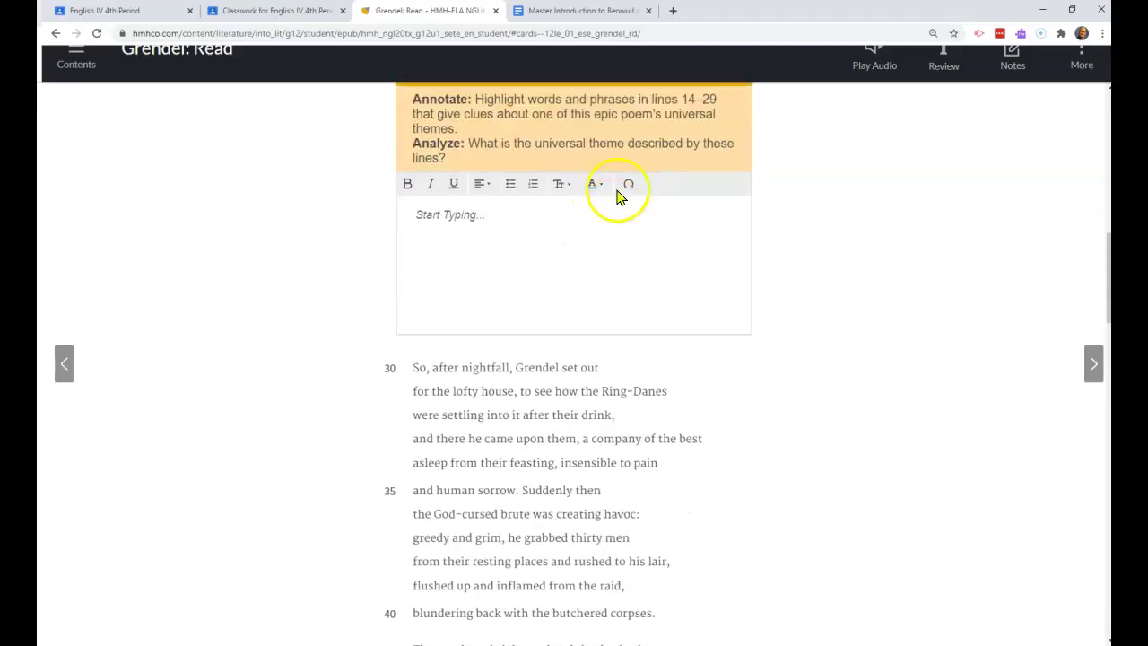
pyautogui.scroll(7, 659, 202)
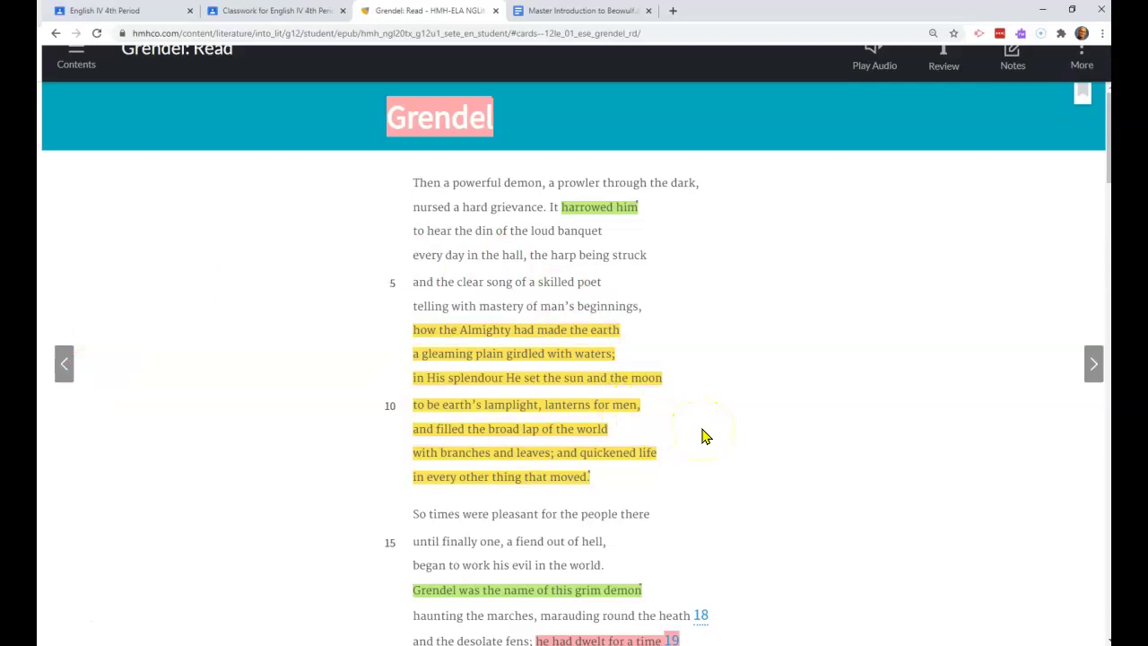
pyautogui.scroll(-3, 702, 436)
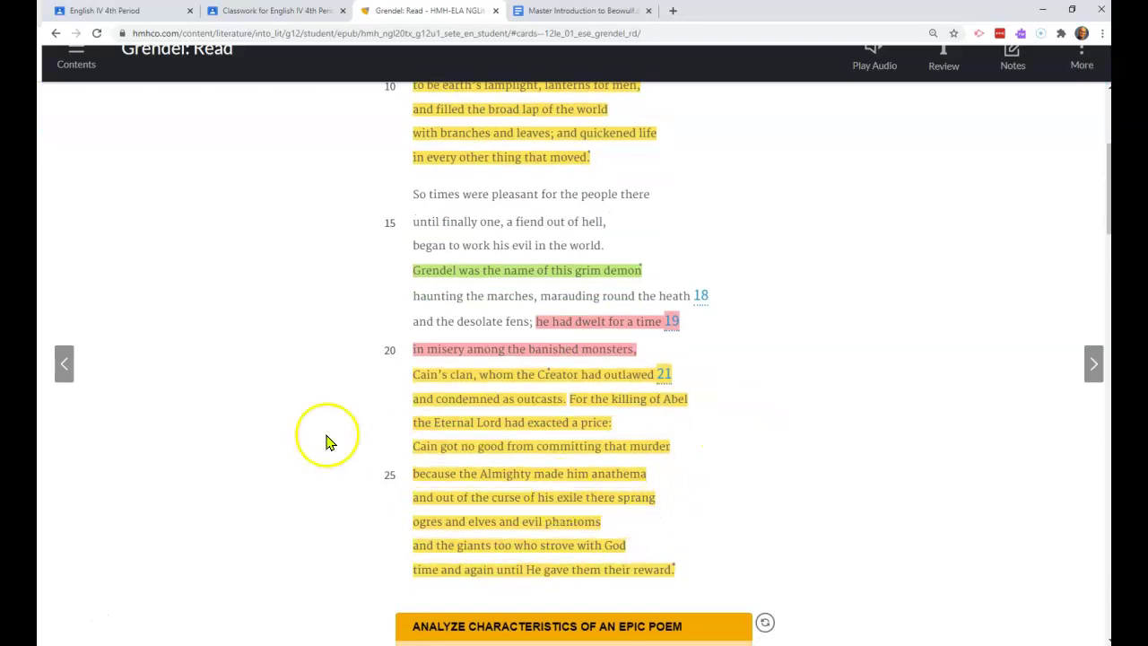
# Highlight "lofty house" in the line after line 30 in pink and open a blank note for it.
pyautogui.scroll(-7, 381, 406)
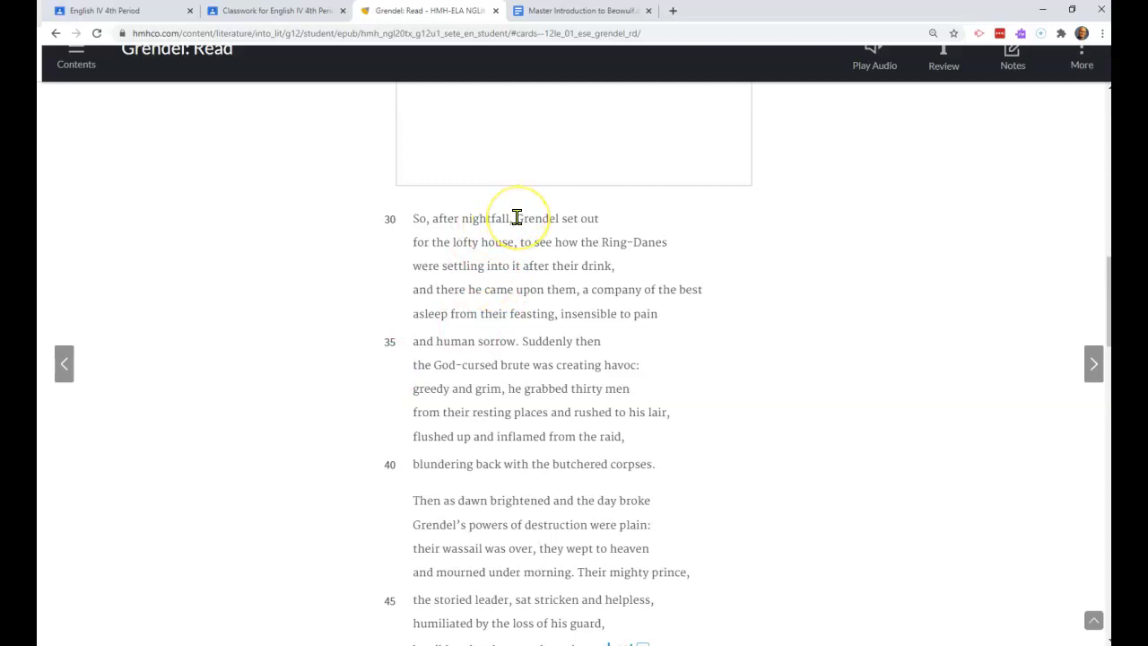
pyautogui.moveTo(517, 220); pyautogui.dragTo(565, 224)
pyautogui.click(764, 269)
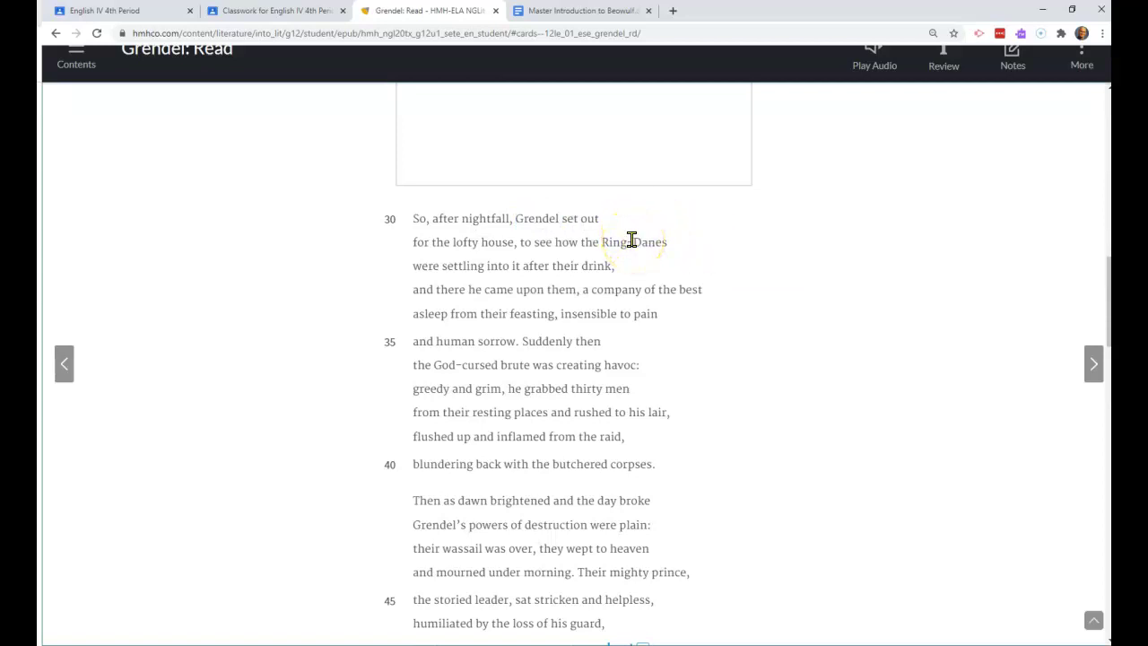
pyautogui.moveTo(452, 241); pyautogui.dragTo(514, 242)
pyautogui.click(478, 272)
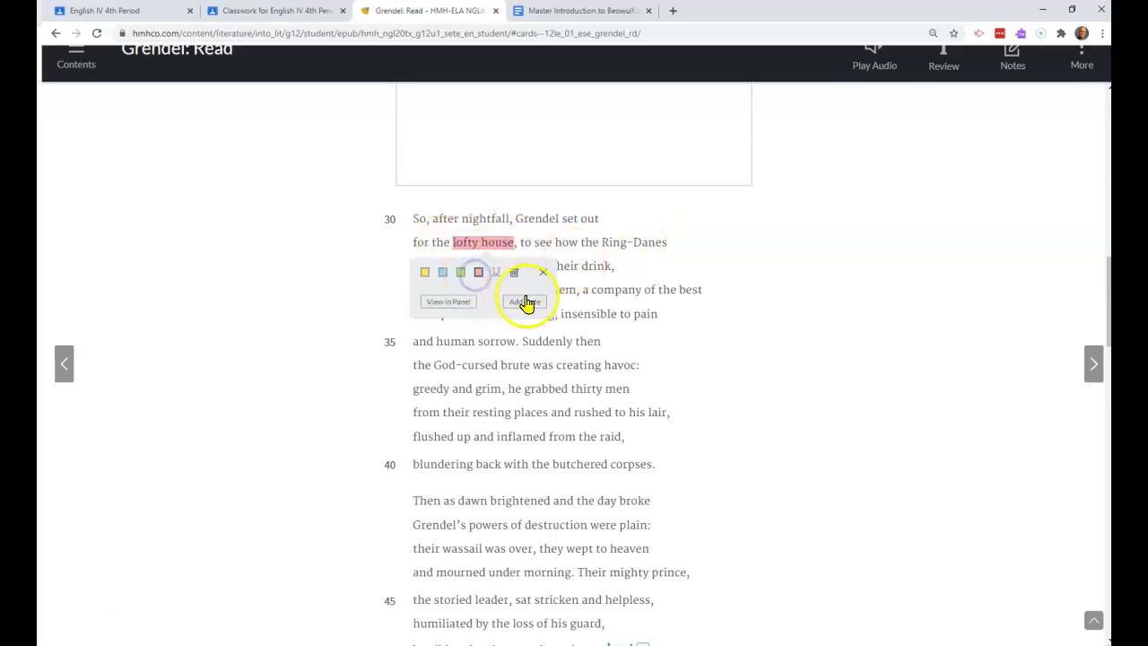
pyautogui.click(533, 306)
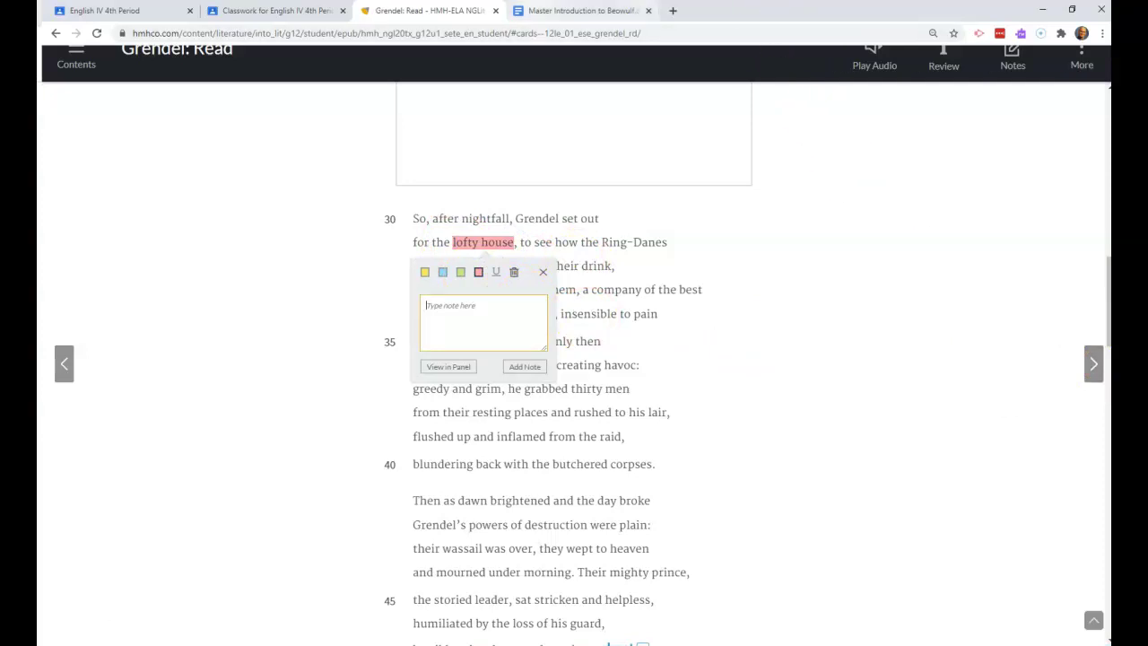
# Switch to the Master Introduction to Beowulf document and look up the mead-hall definition.
pyautogui.click(538, 11)
pyautogui.scroll(2, 551, 329)
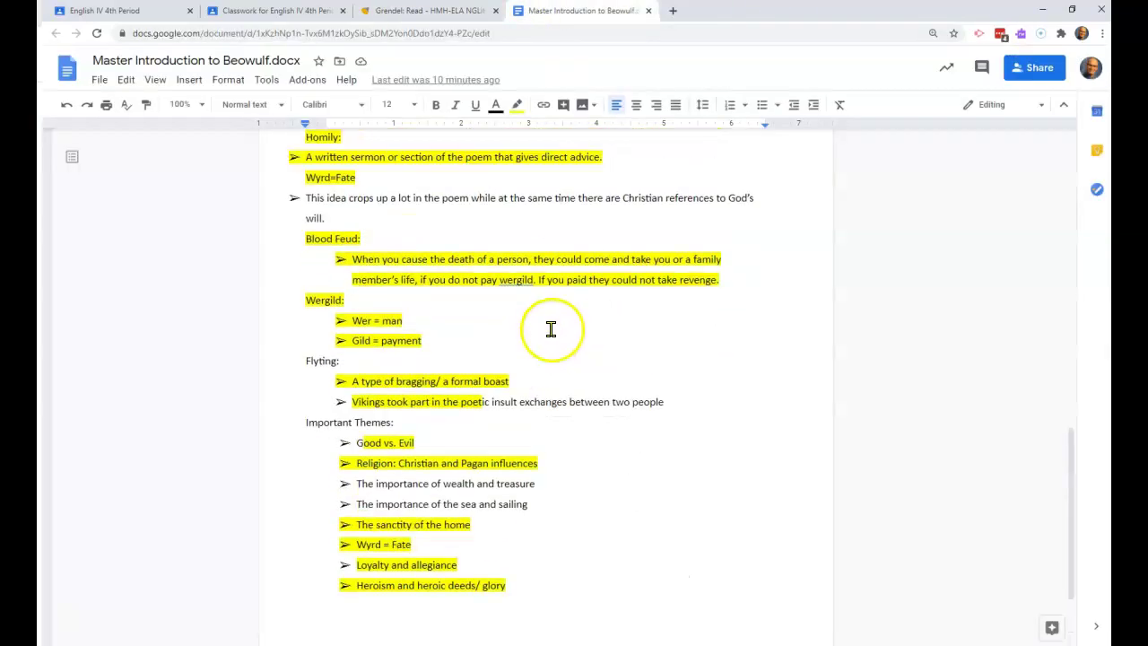
pyautogui.scroll(1, 551, 330)
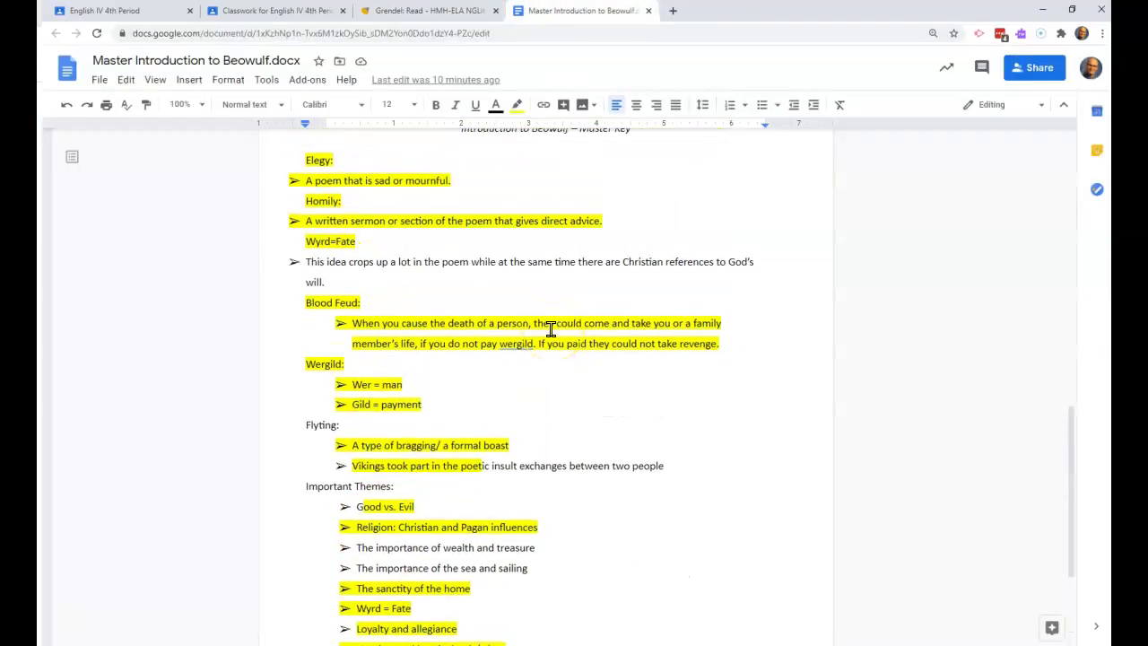
pyautogui.scroll(6, 551, 329)
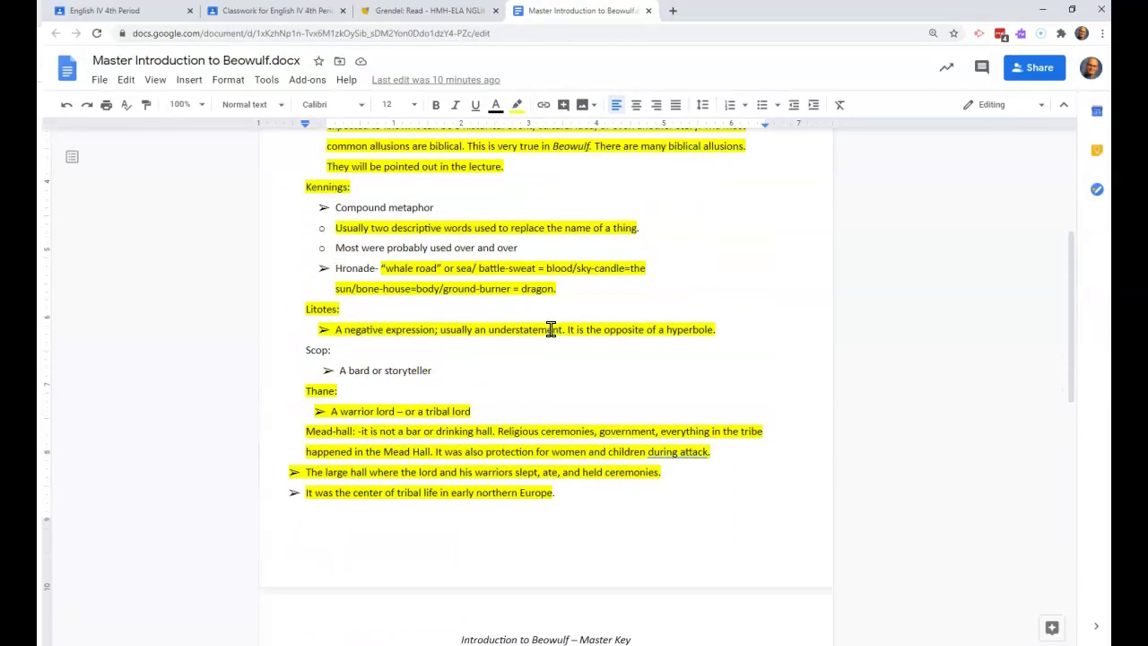
# Accept the suggested grammar correction "during the attack" in the mead-hall definition.
pyautogui.click(387, 456)
pyautogui.scroll(-1, 392, 429)
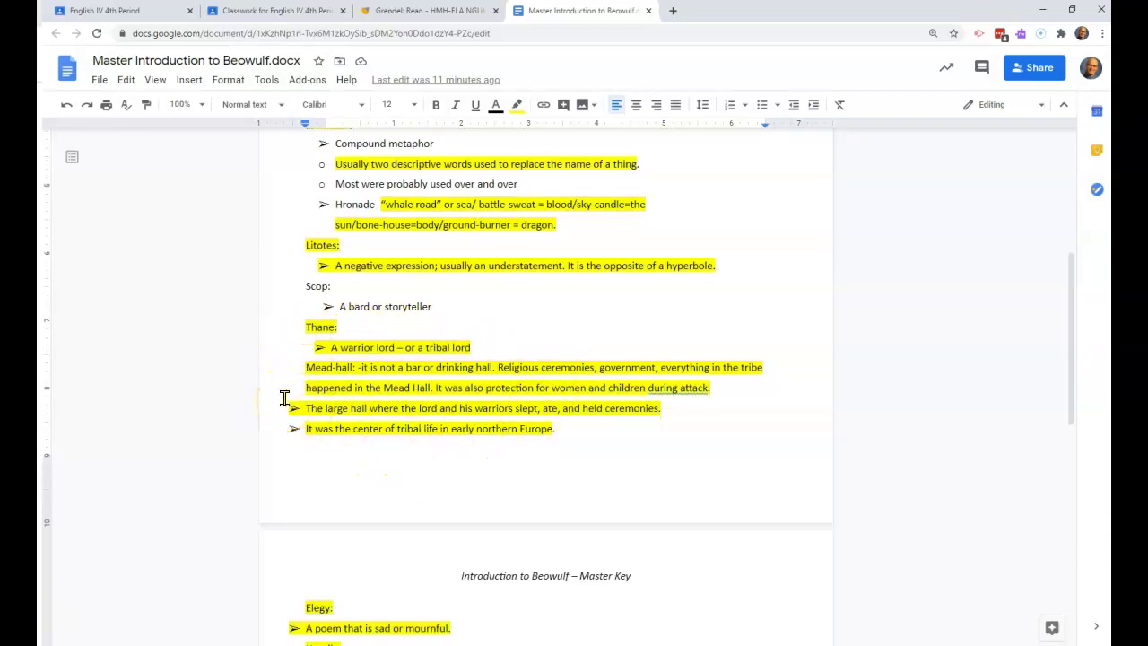
pyautogui.click(671, 391)
pyautogui.rightClick(671, 391)
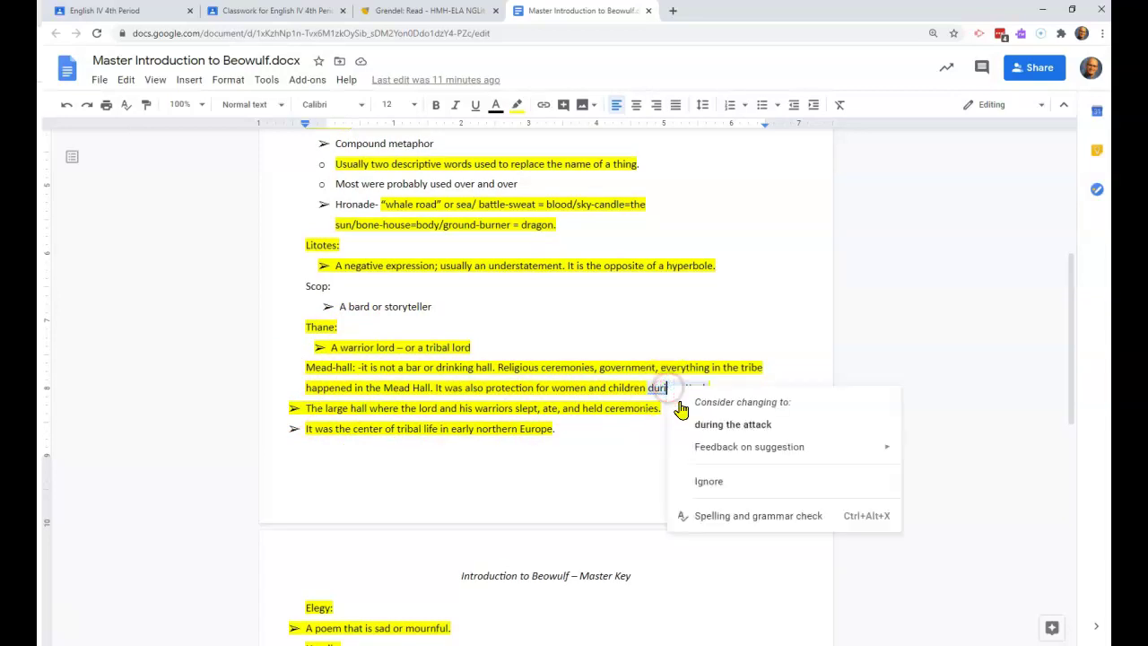
pyautogui.click(683, 420)
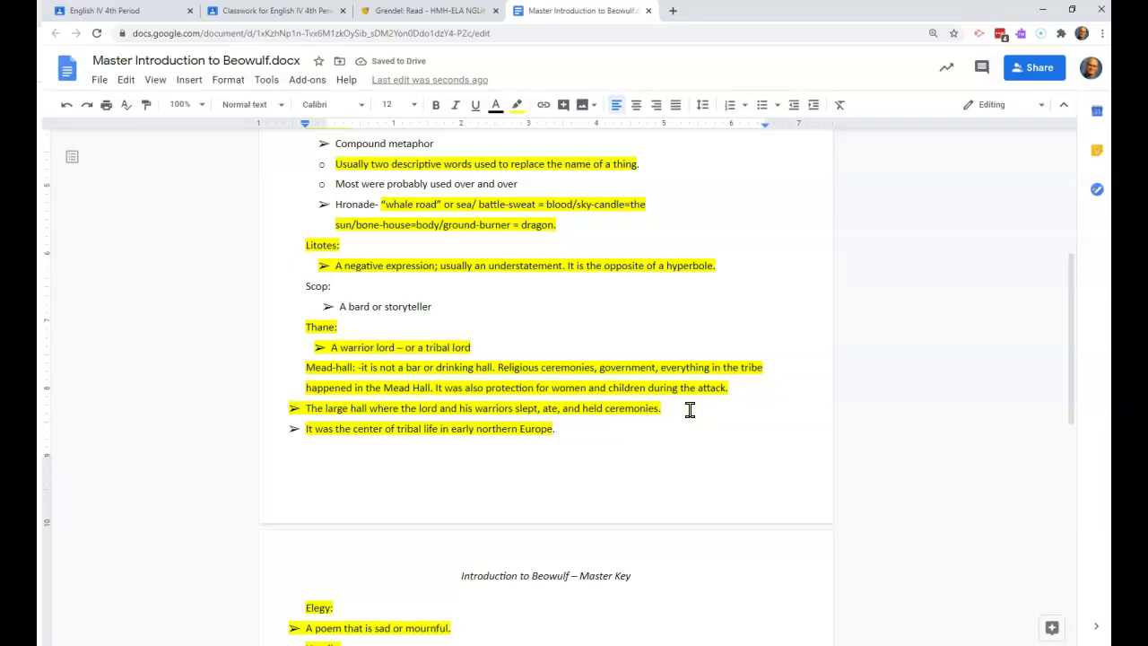
pyautogui.write('.')
# Start a new line below the mead-hall definition's "during the attack" sentence reading "Mead is a beer made from honey.".
pyautogui.click(554, 387)
pyautogui.scroll(-1, 553, 386)
pyautogui.click(578, 375)
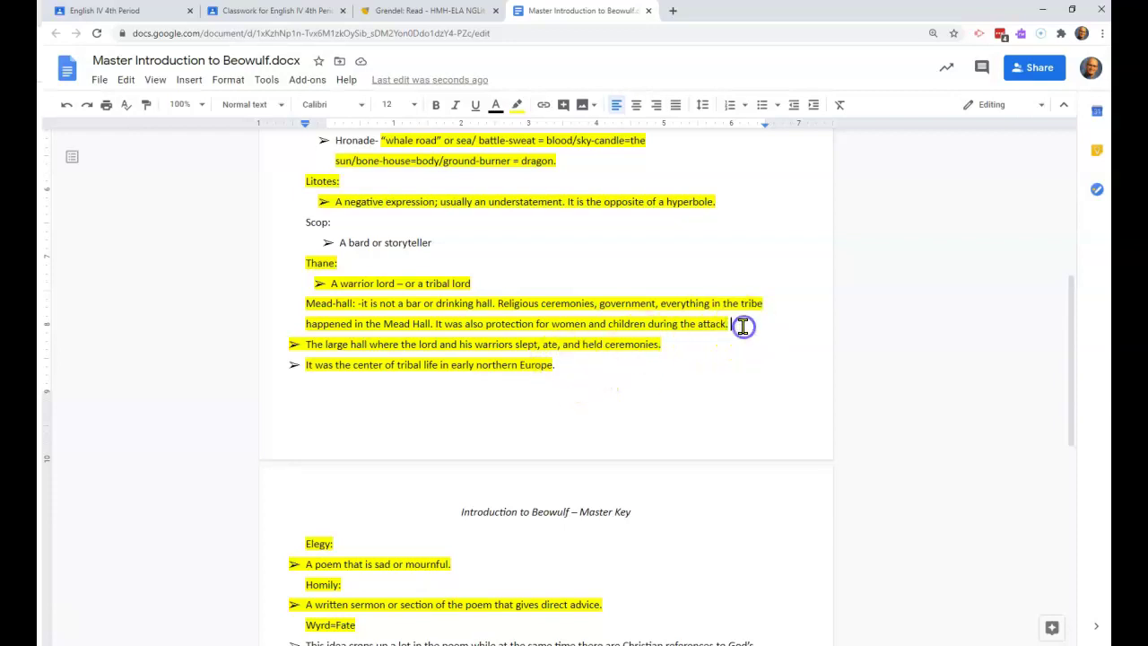
pyautogui.press('Return')
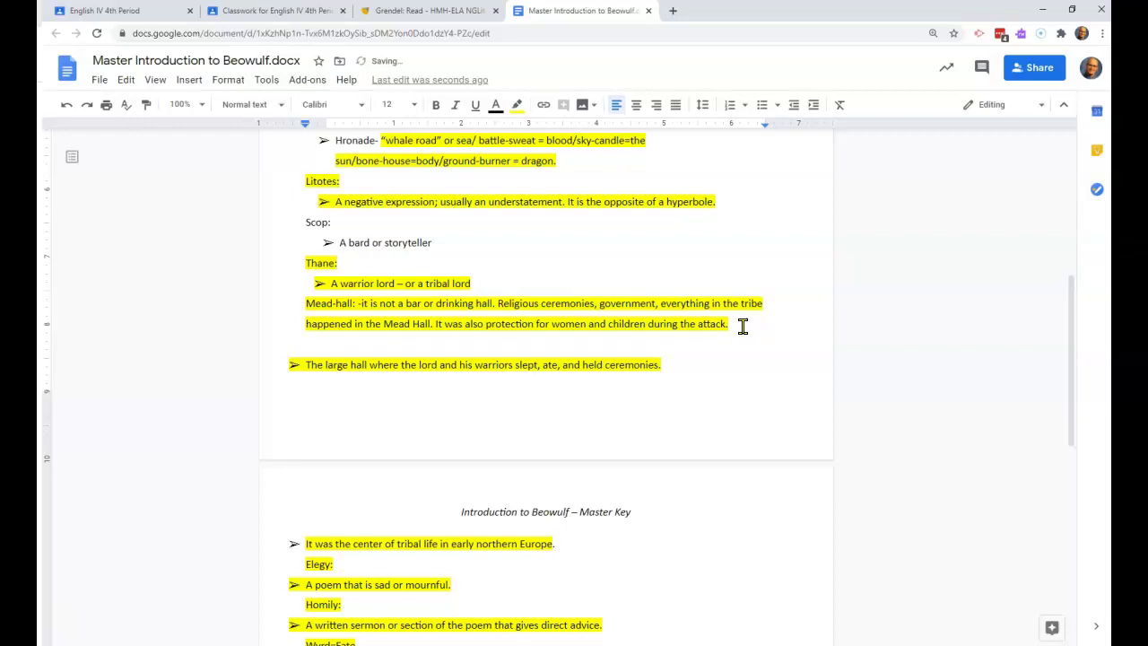
pyautogui.write('Mean')
pyautogui.press('BackSpace')
pyautogui.write('d is a ')
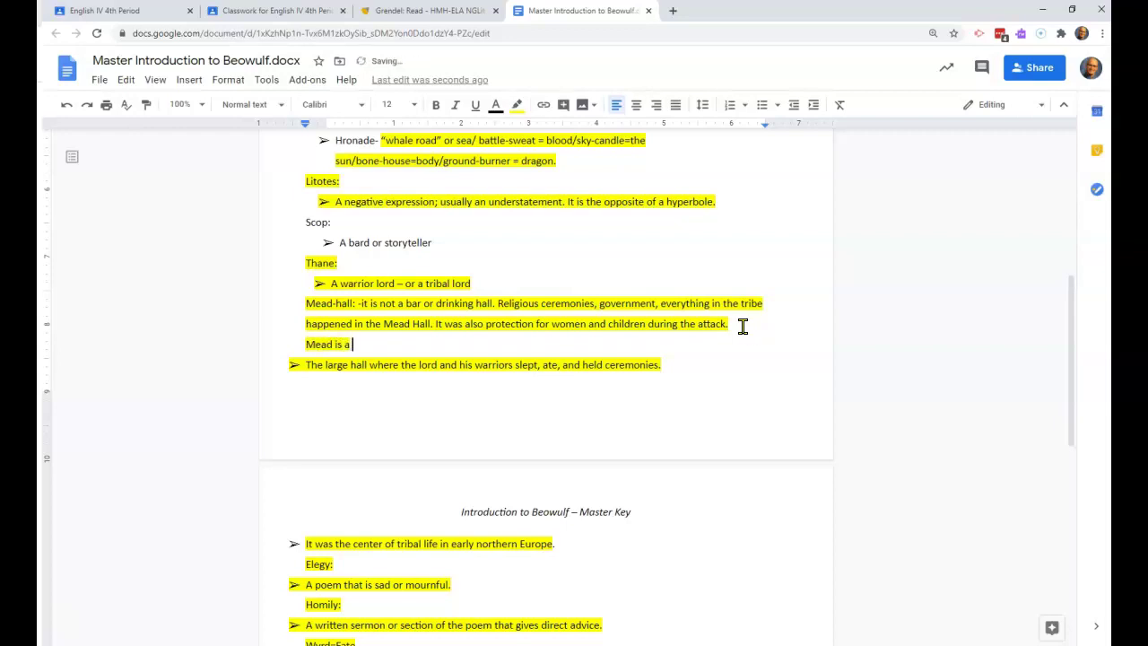
pyautogui.write('beer made from ')
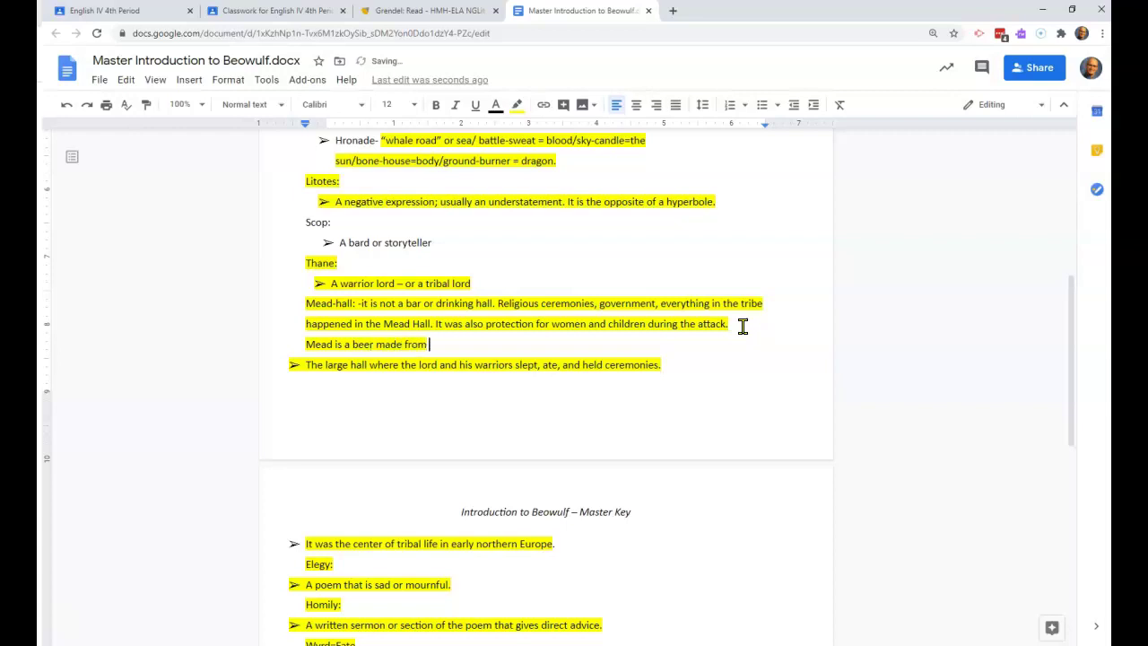
pyautogui.write('honey. Mead')
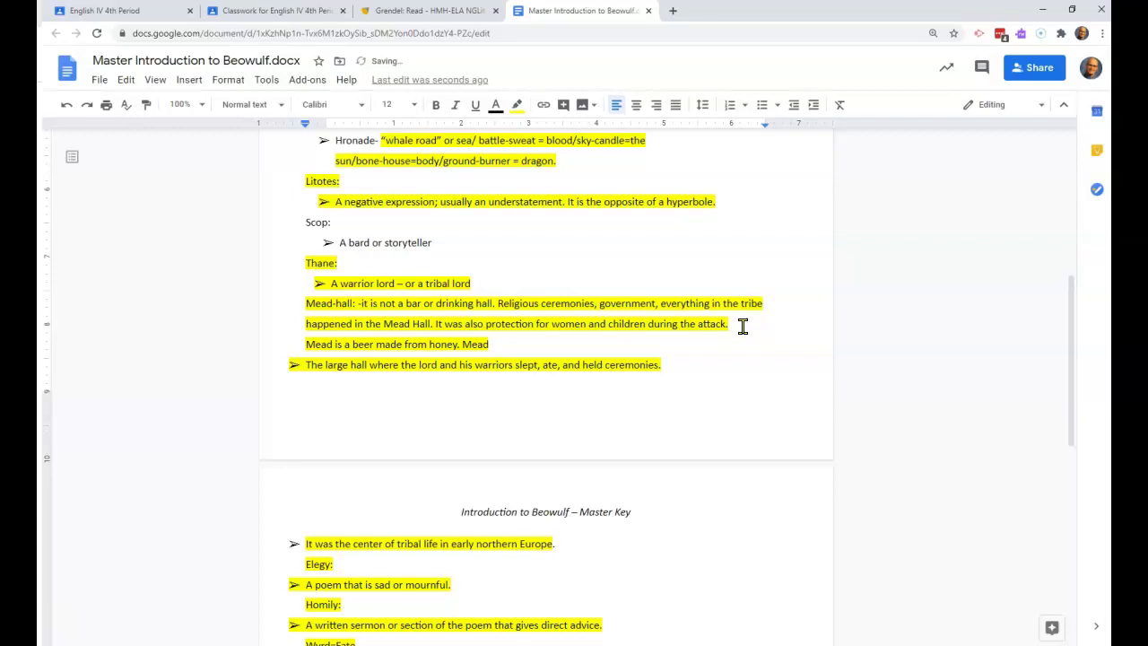
# Continue the mead line with "Mead had a great deal of calories and nutrients which could help the tribes survive the harsh winters in northern Europe.".
pyautogui.write(' had a great deal of calories and nu')
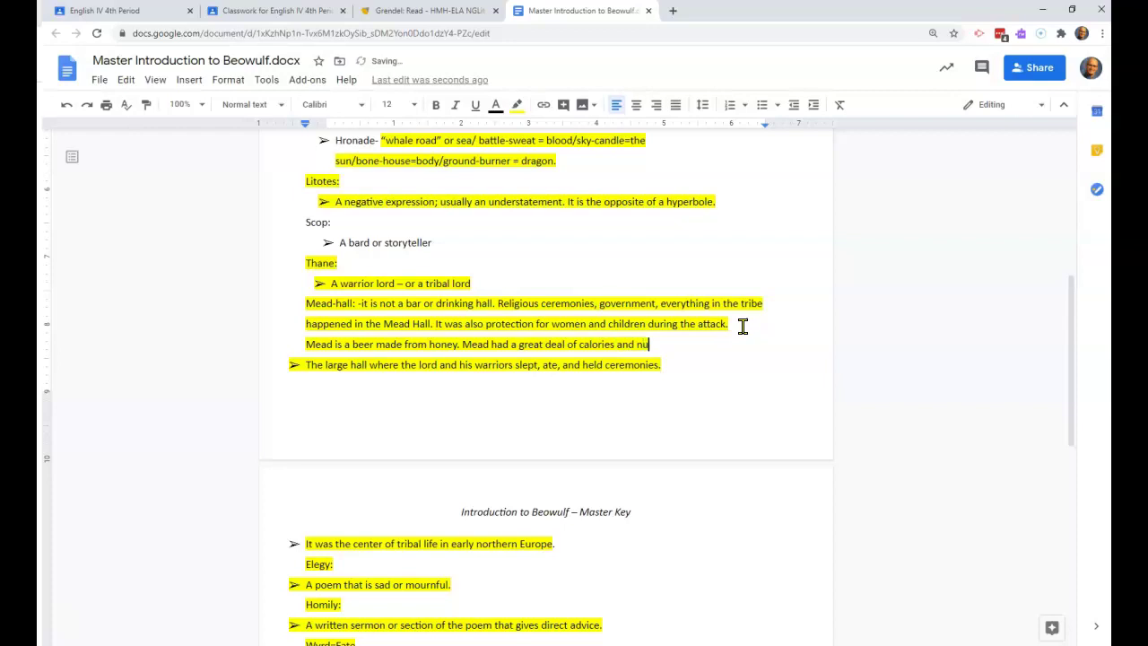
pyautogui.write('trients which ')
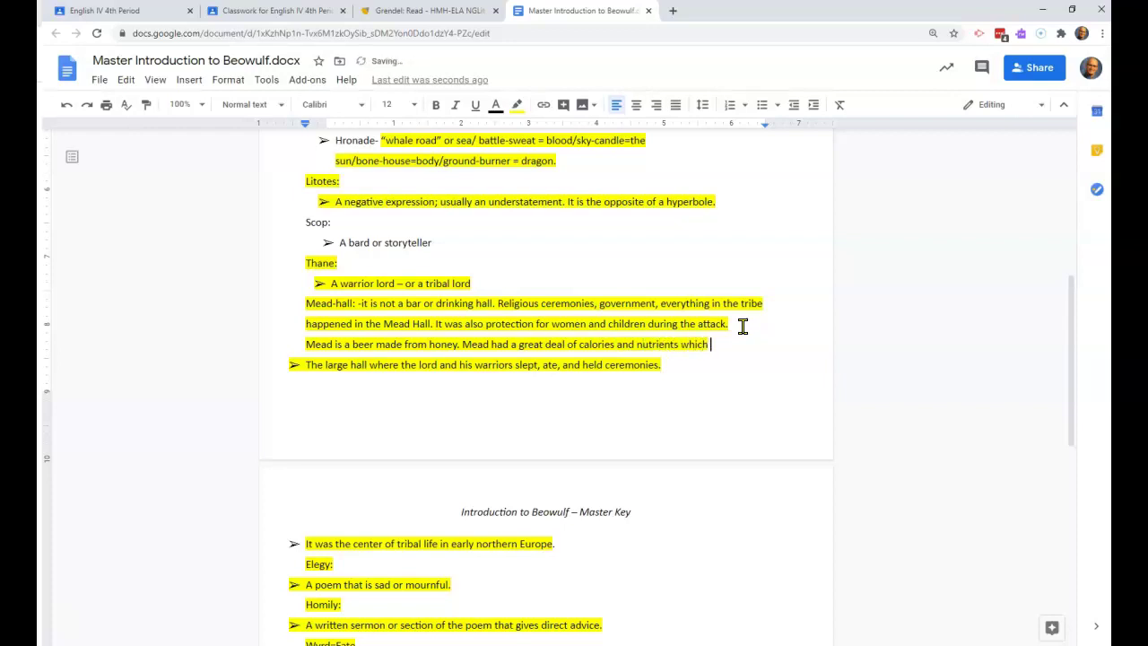
pyautogui.write('could help the tri')
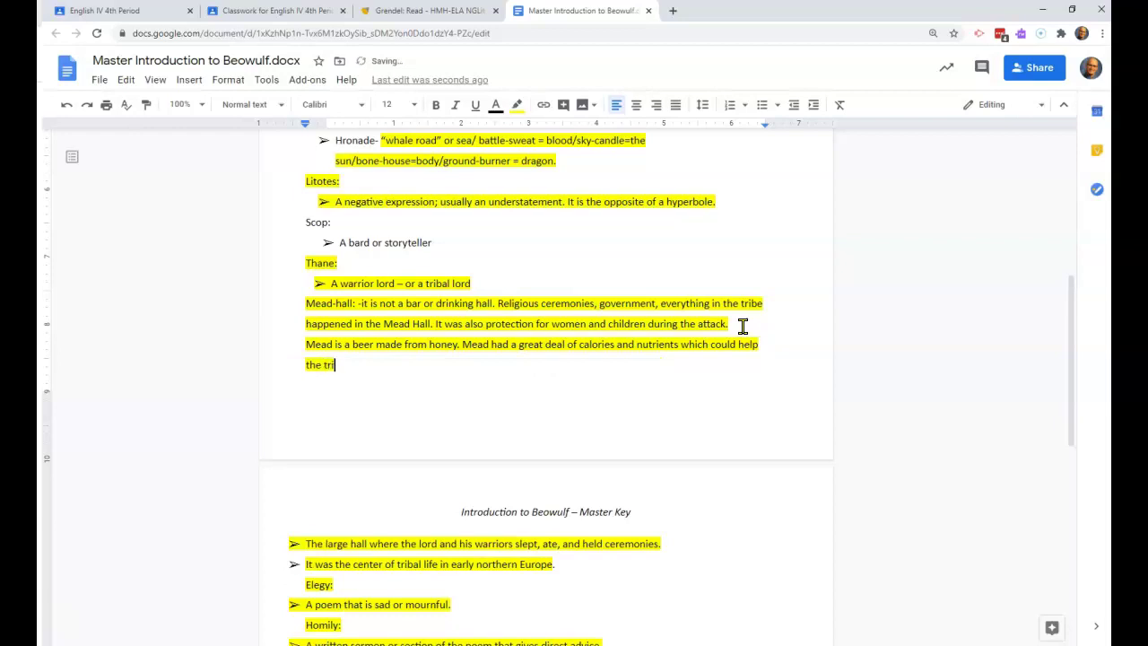
pyautogui.write('bes survive th')
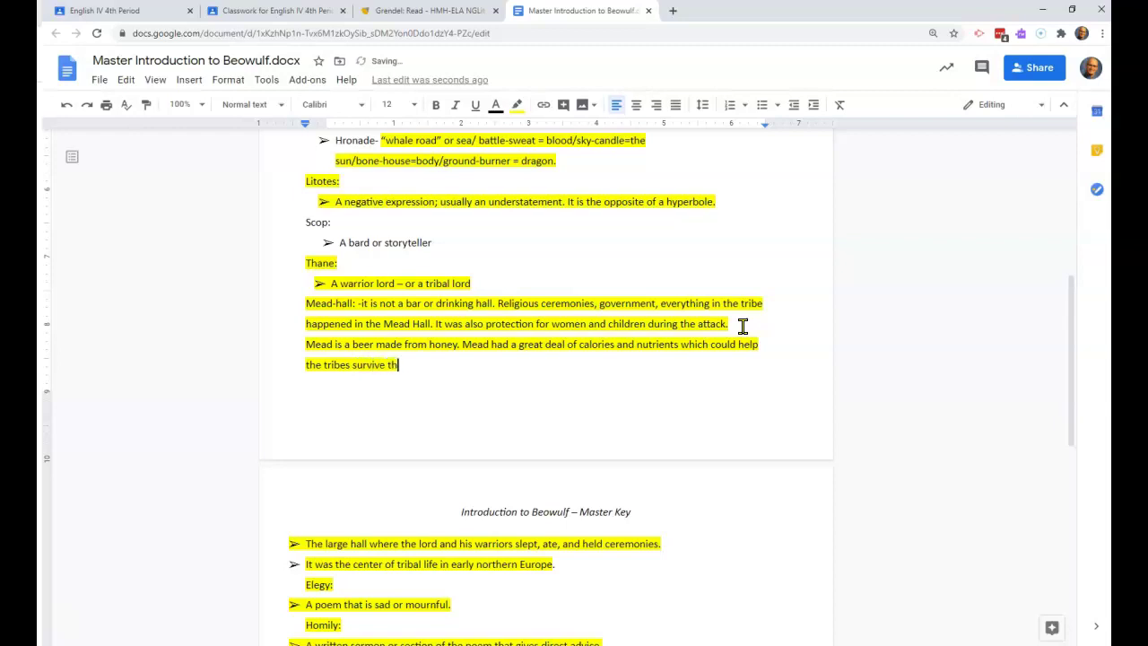
pyautogui.write('e harsh winters in ')
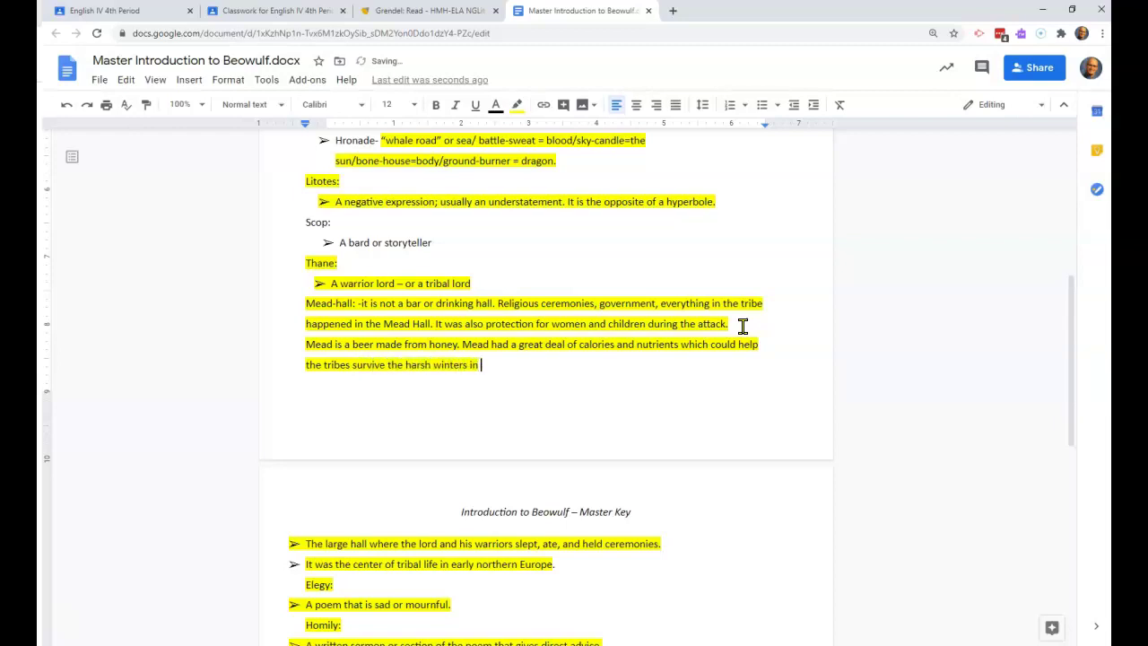
pyautogui.write('northern Europe.')
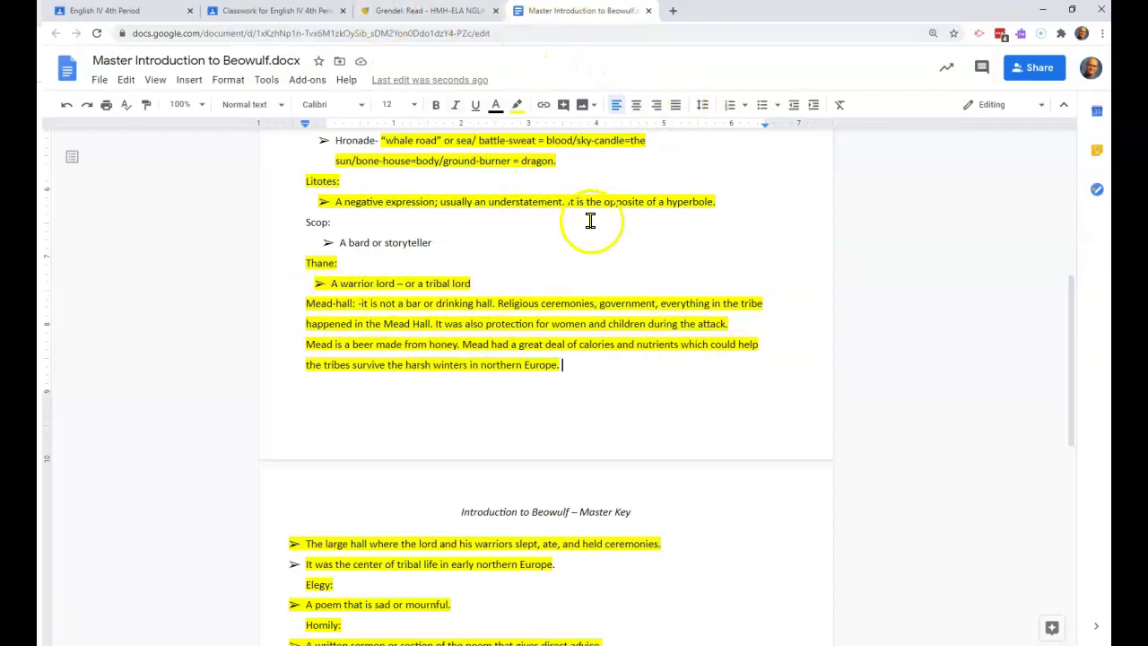
# Return to the Grendel text and save the note "Mead hall" on the pink "lofty house" highlight.
pyautogui.scroll(-3, 593, 221)
pyautogui.click(433, 9)
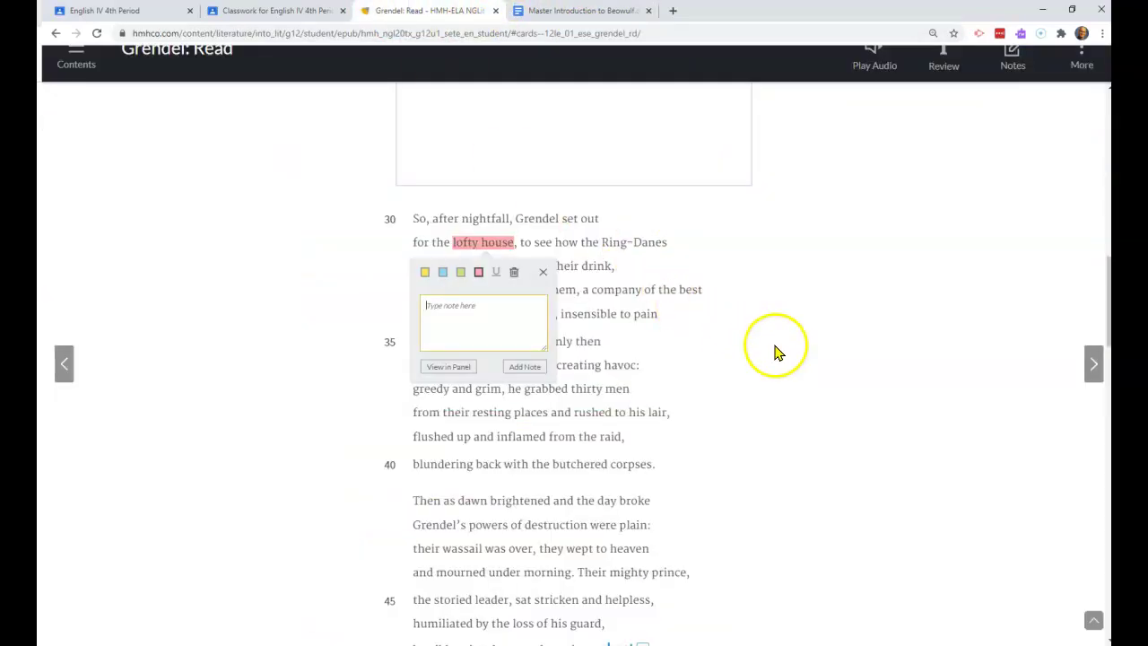
pyautogui.click(508, 316)
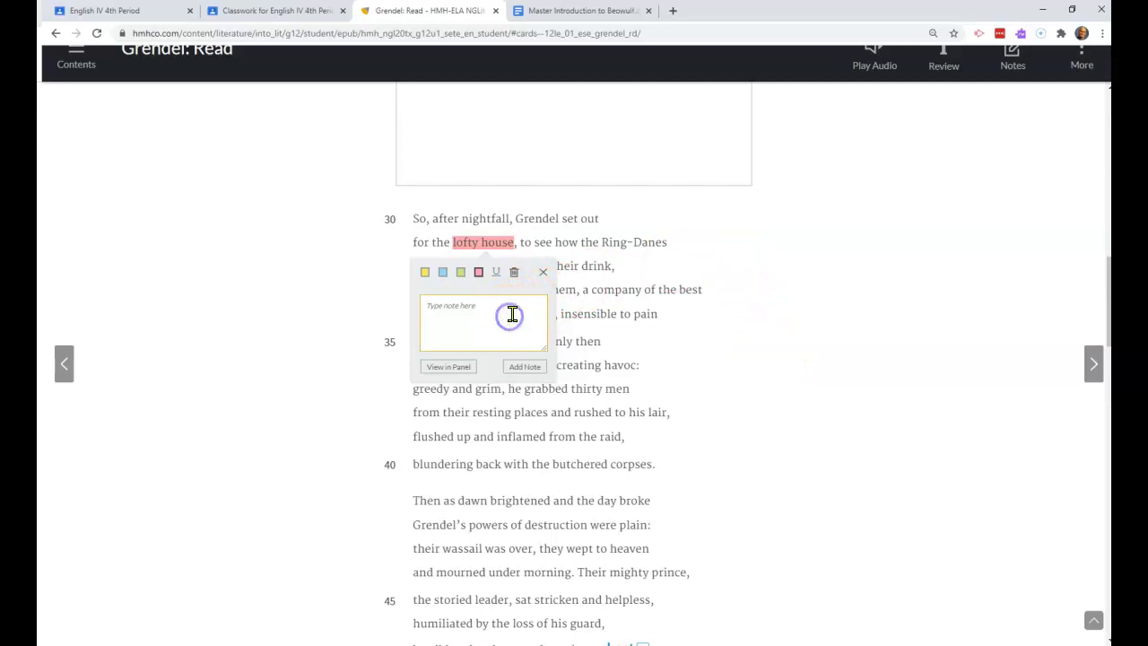
pyautogui.write('Mead hall')
pyautogui.click(515, 367)
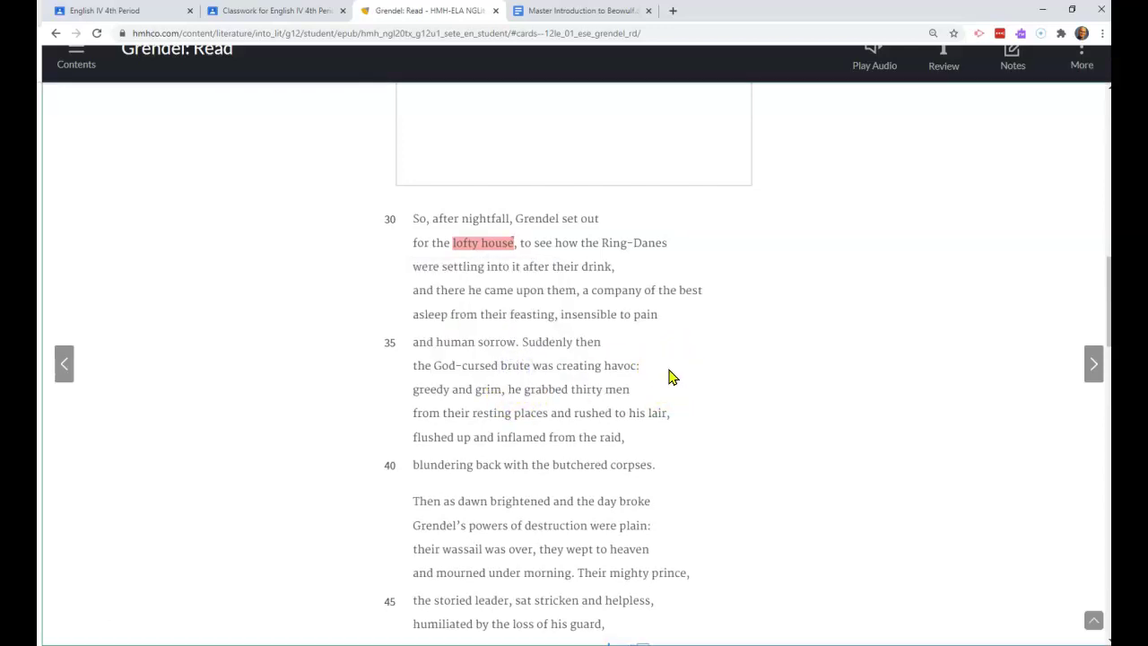
pyautogui.click(521, 367)
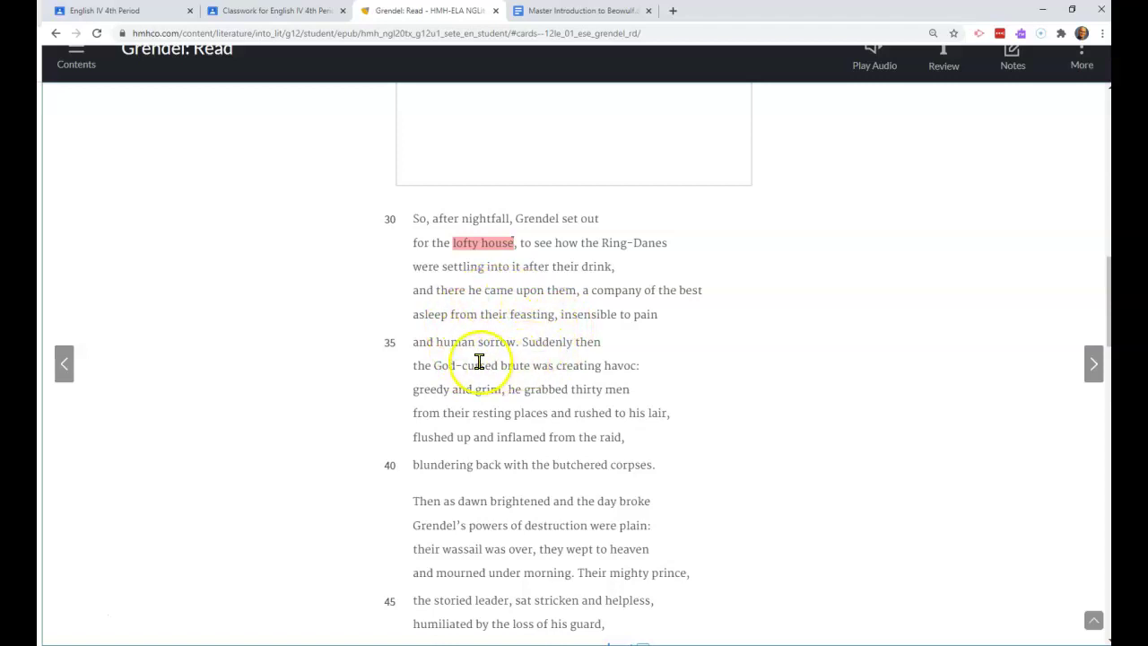
# Highlight "he grabbed thirty men" through "butchered corpses." in green and save the note "He's got to be strong - HUGE!!!!!" on it.
pyautogui.scroll(-2, 476, 364)
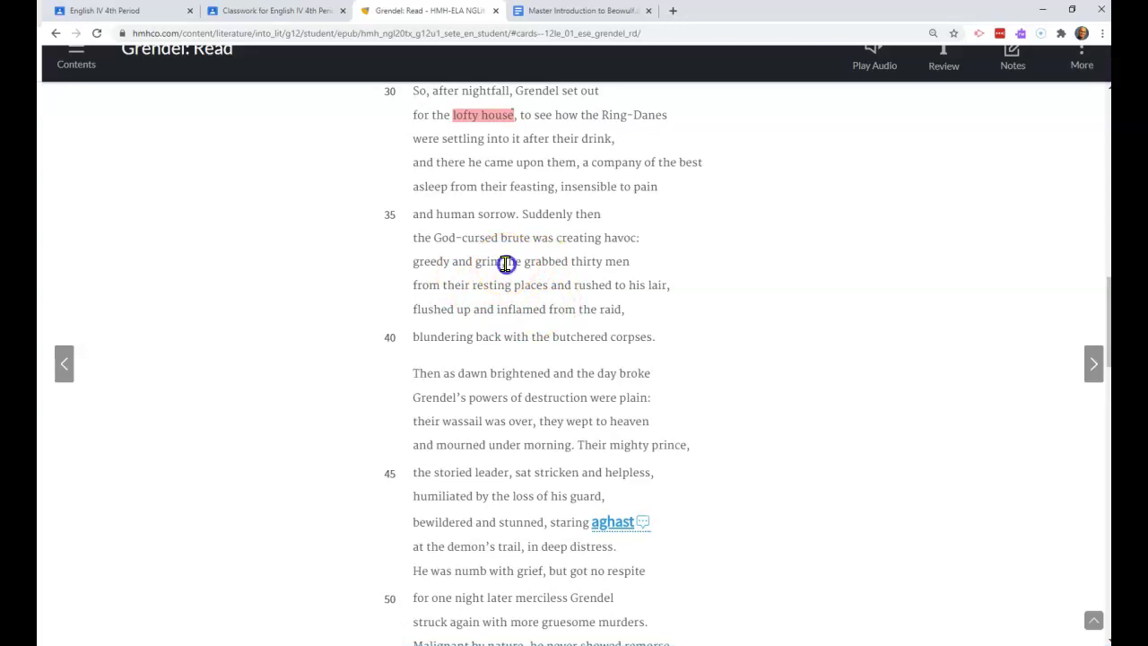
pyautogui.moveTo(506, 263); pyautogui.dragTo(669, 335)
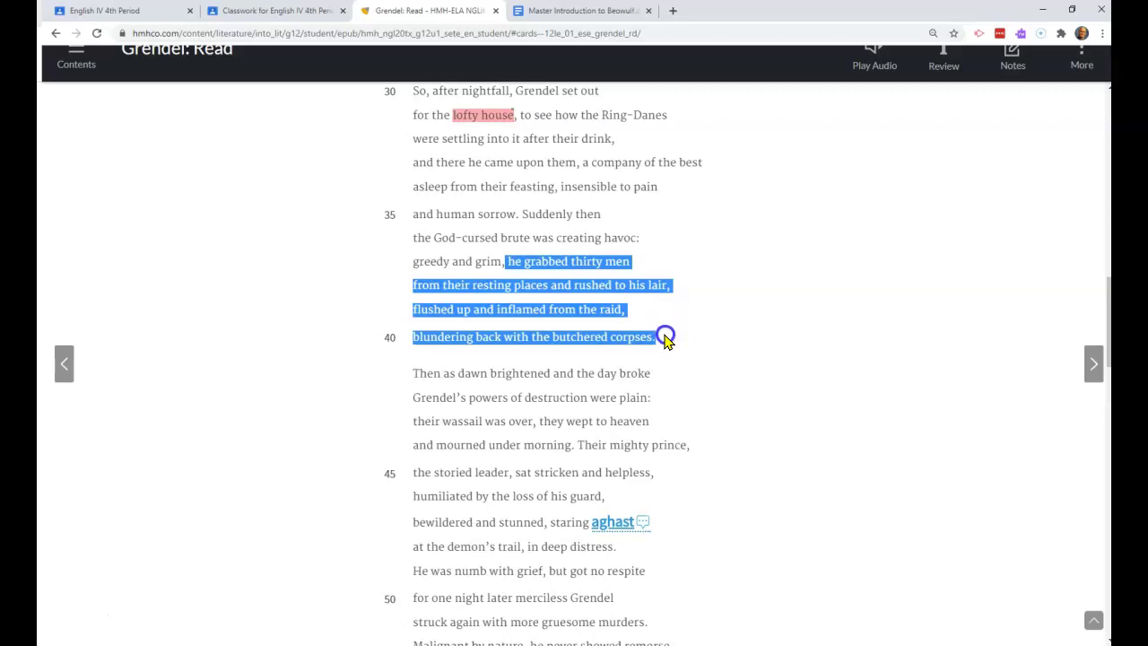
pyautogui.moveTo(668, 335); pyautogui.dragTo(667, 340)
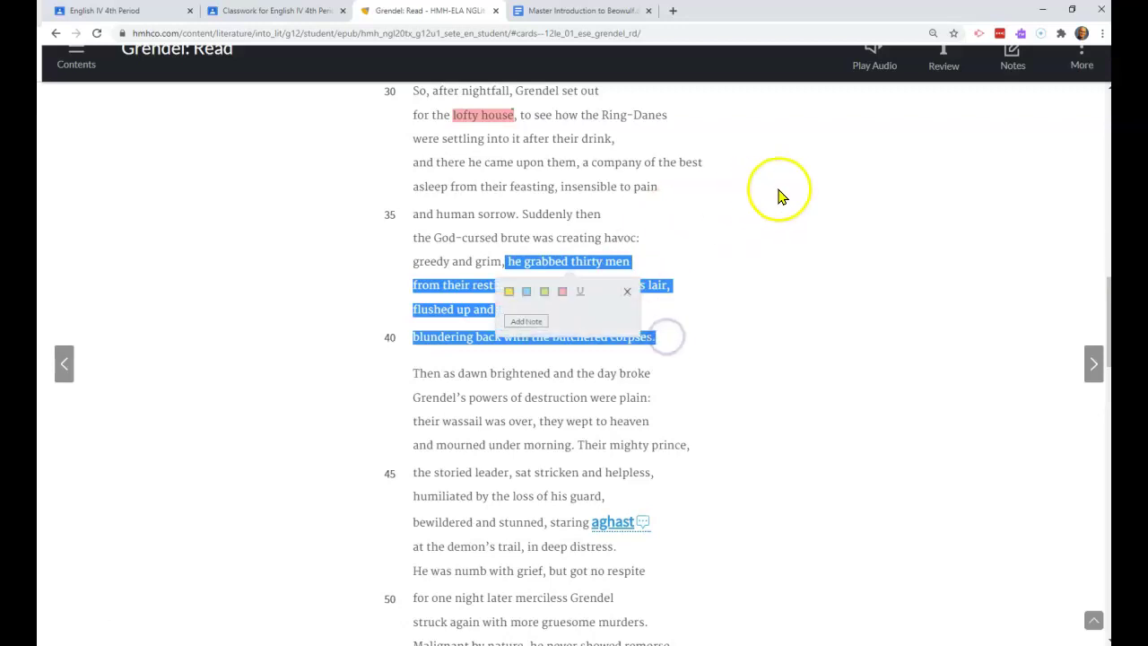
pyautogui.click(545, 291)
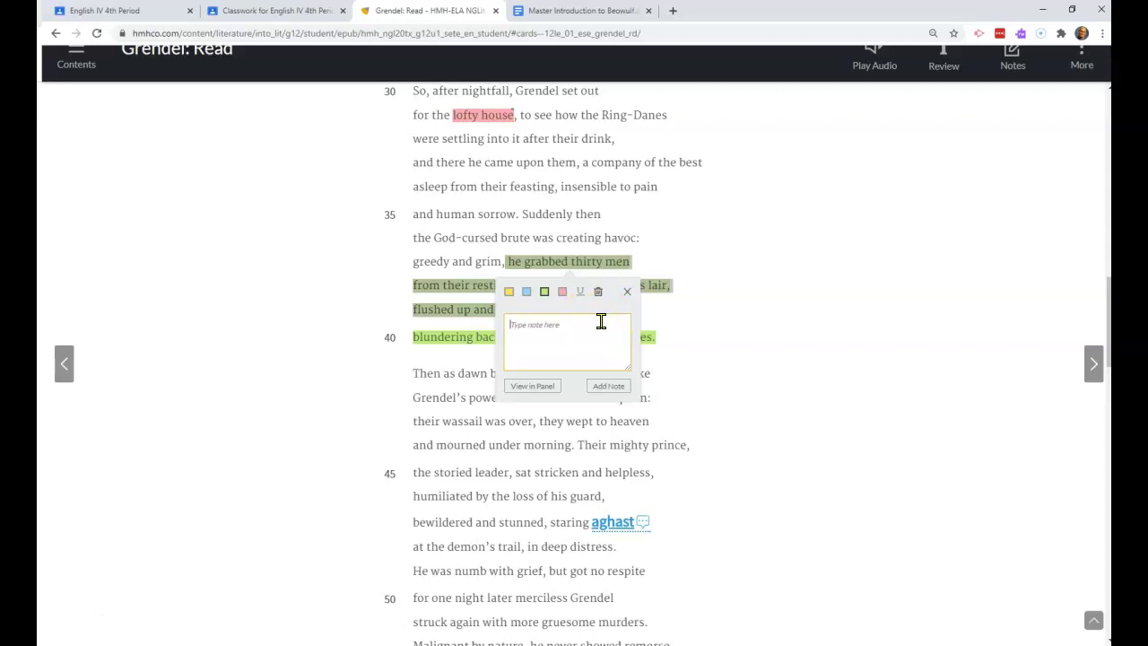
pyautogui.write("He's got to be strong - HUGE!!!!!")
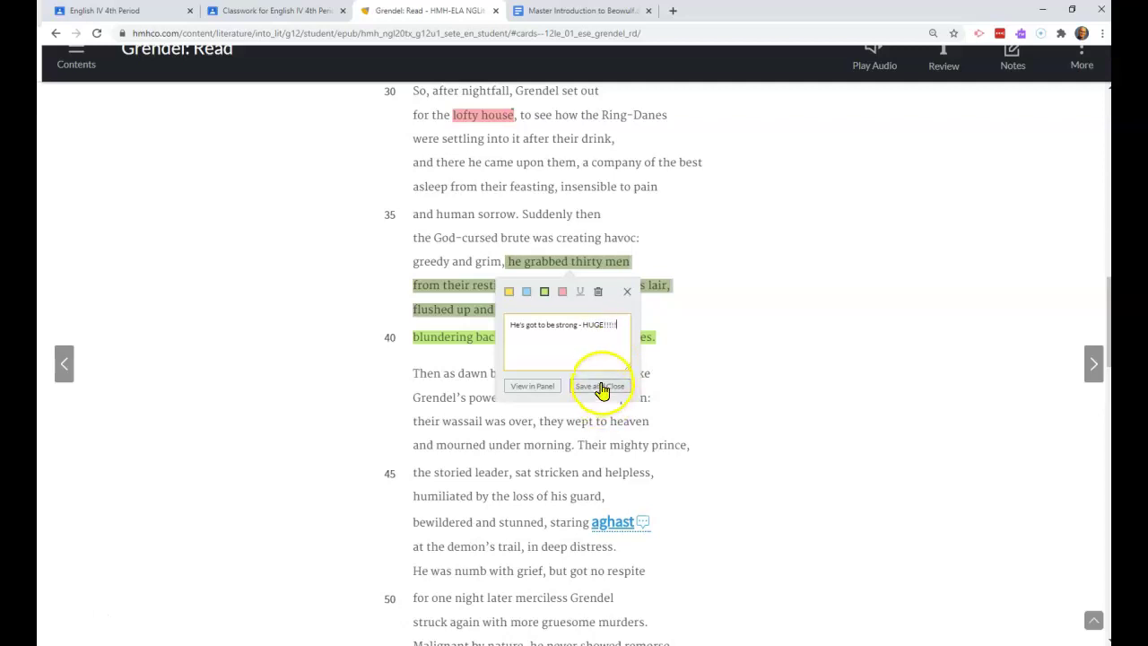
pyautogui.click(601, 386)
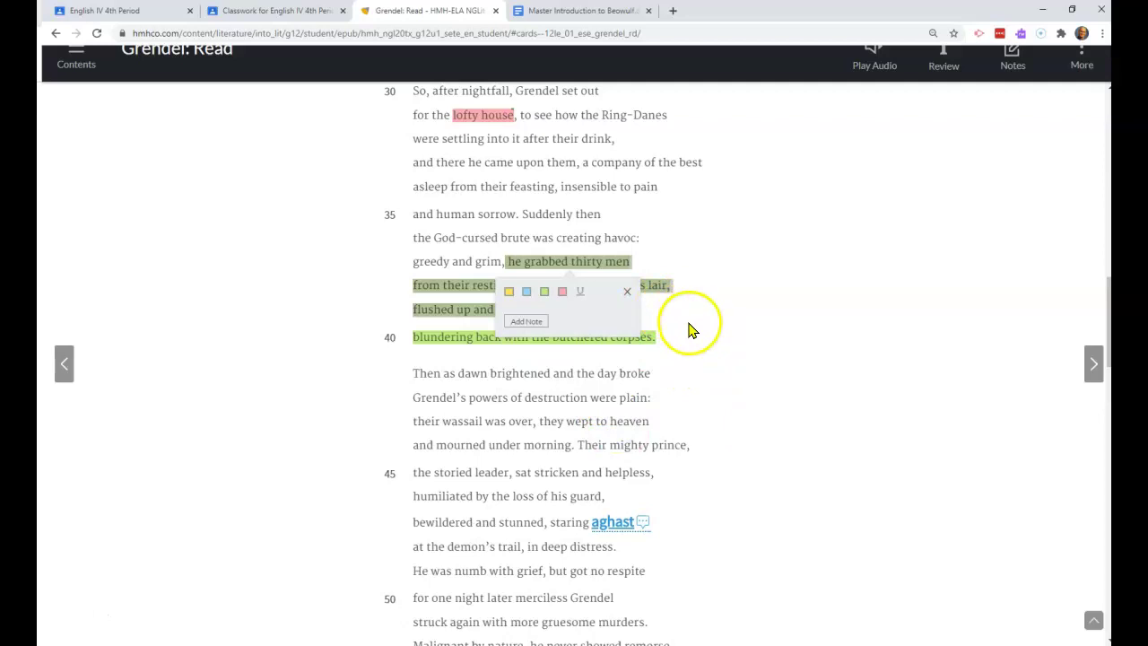
pyautogui.click(627, 292)
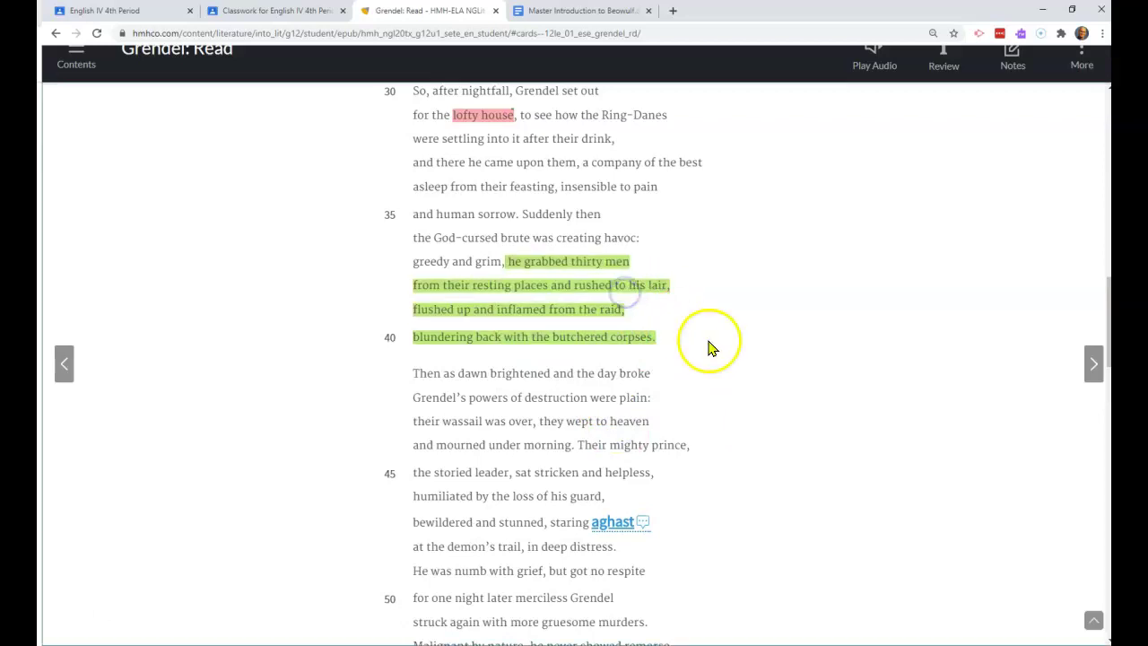
# Highlight "butchered corpses." in line 40 in blue and open a blank note for it.
pyautogui.scroll(-2, 769, 368)
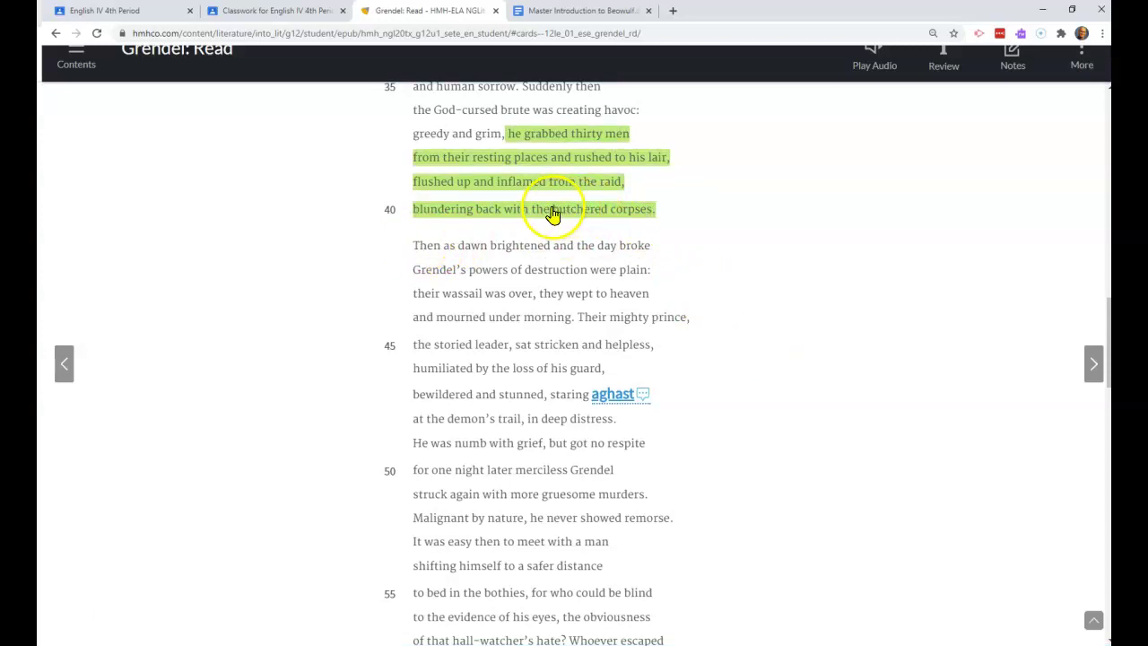
pyautogui.moveTo(552, 210); pyautogui.dragTo(664, 210)
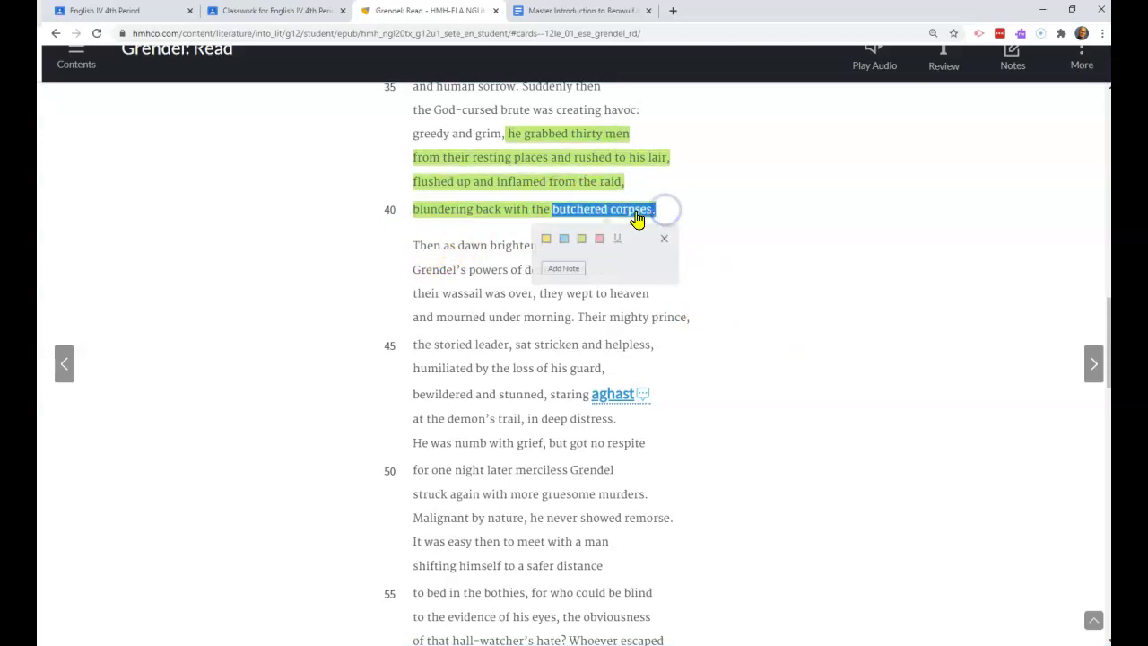
pyautogui.click(564, 239)
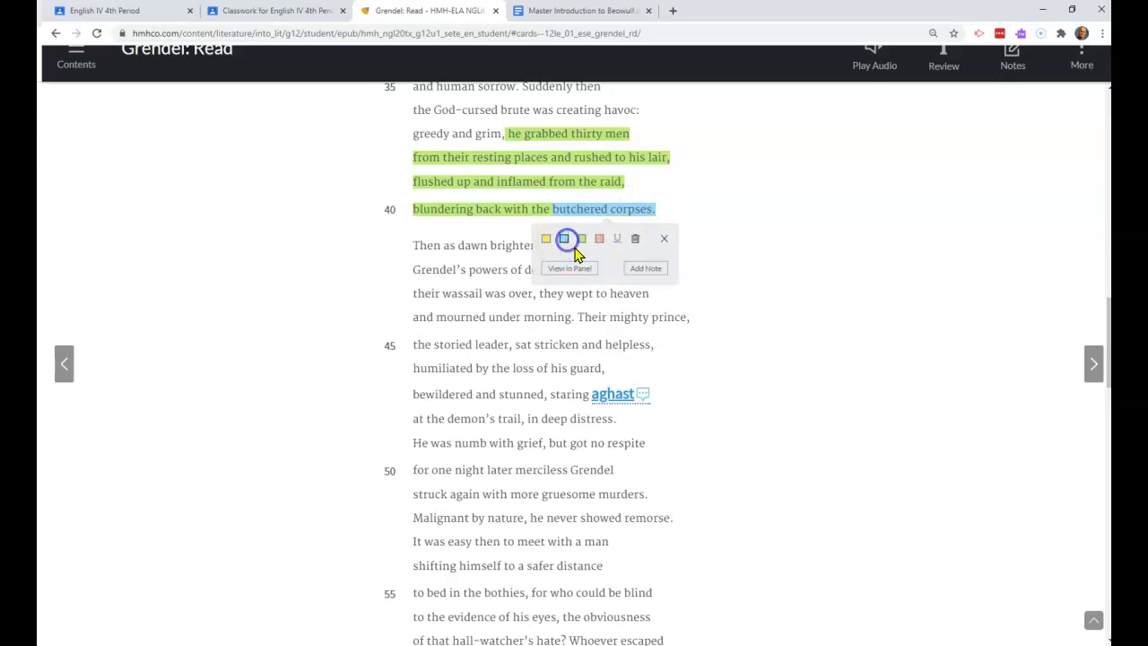
pyautogui.click(649, 272)
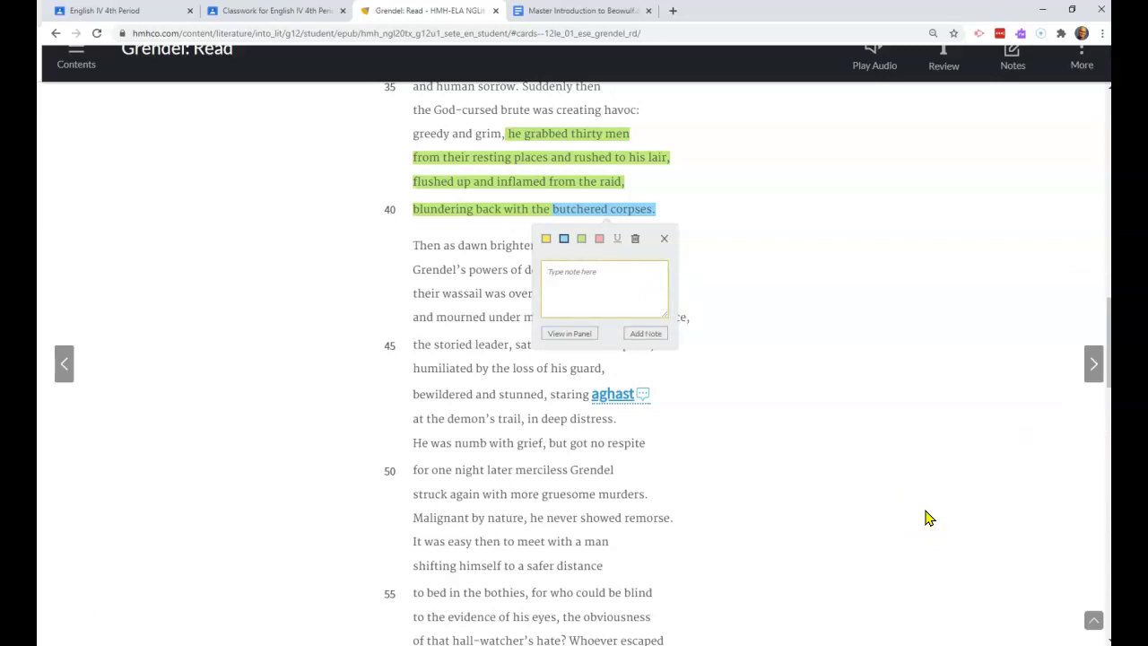
# Write the note "What is he going to do with the bodies? Eat them?" for "butchered corpses." and save it.
pyautogui.write('wHAT')
pyautogui.press('BackSpace')
pyautogui.press('BackSpace')
pyautogui.press('BackSpace')
pyautogui.press('BackSpace')
pyautogui.write('What')
pyautogui.write('is he going to do with th')
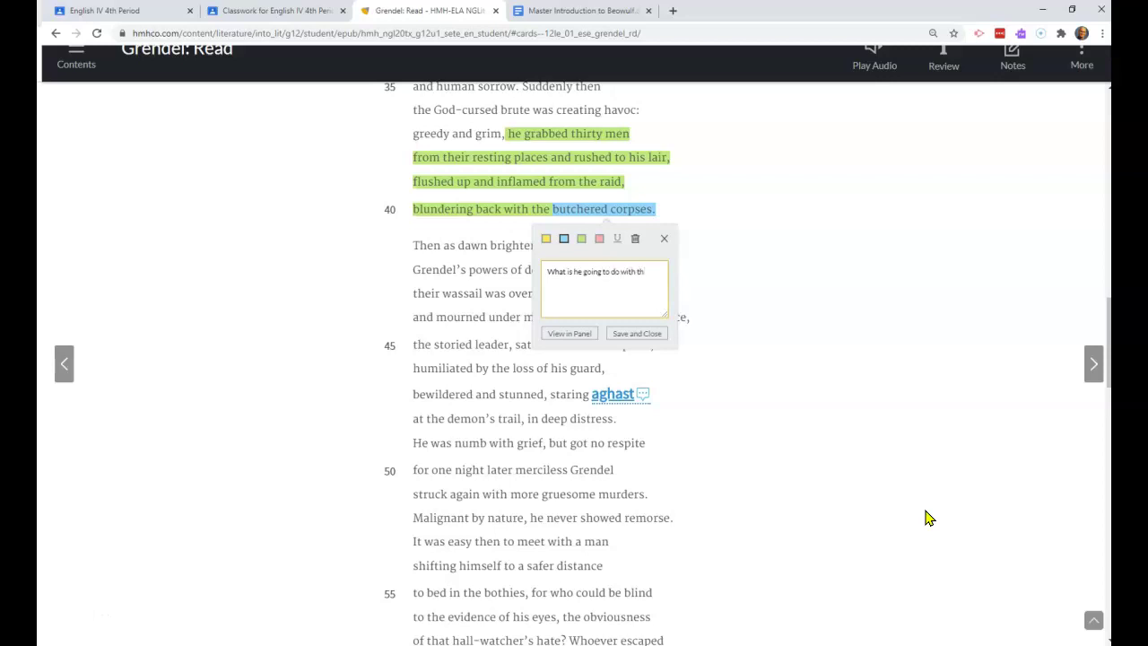
pyautogui.write('e bodies?')
pyautogui.write('bodi')
pyautogui.write('es?  ')
pyautogui.write('Eat')
pyautogui.write(' them?')
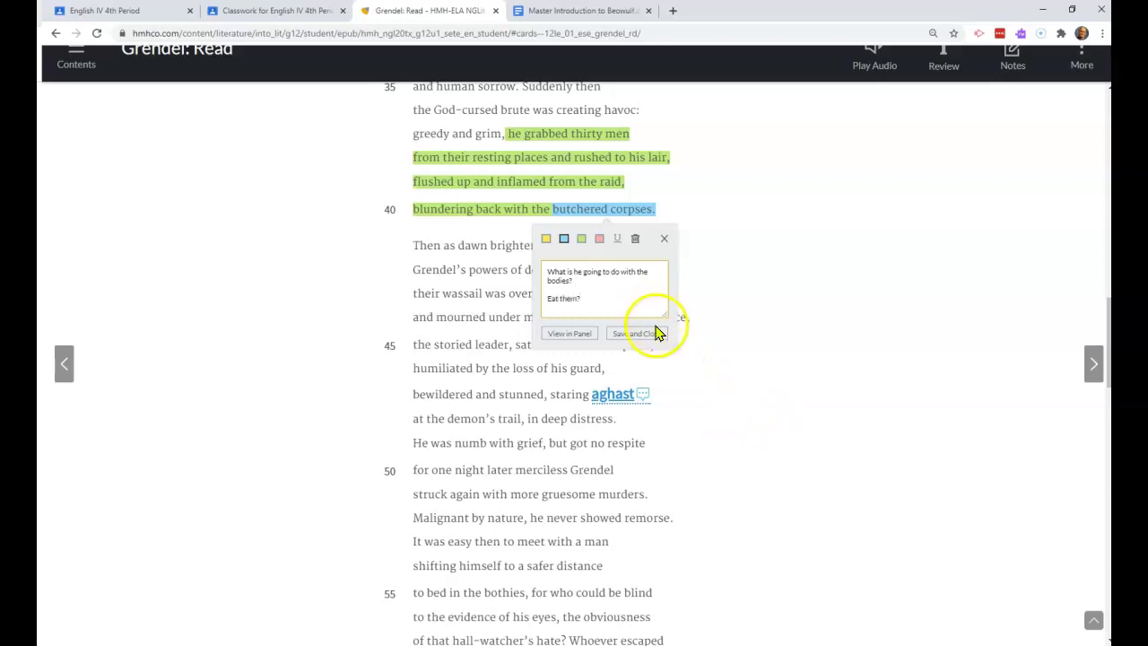
pyautogui.click(669, 387)
pyautogui.click(654, 347)
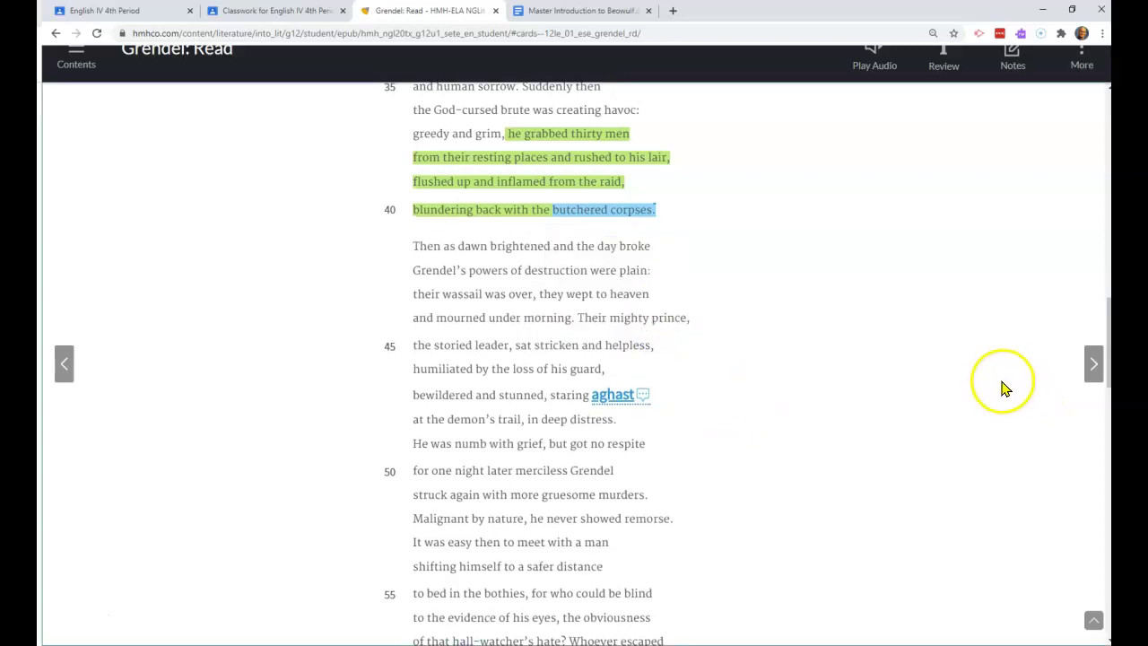
# Highlight "mighty prince," in the line just before line 45 in pink.
pyautogui.scroll(-1, 1003, 388)
pyautogui.scroll(-1, 1004, 395)
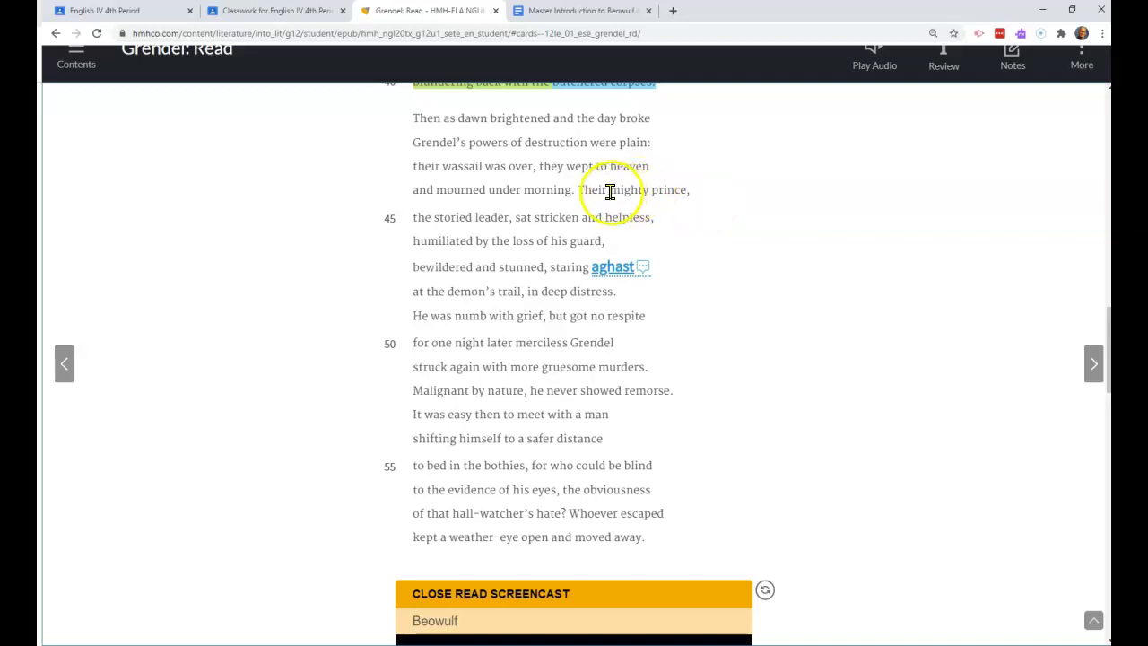
pyautogui.moveTo(610, 191); pyautogui.dragTo(696, 192)
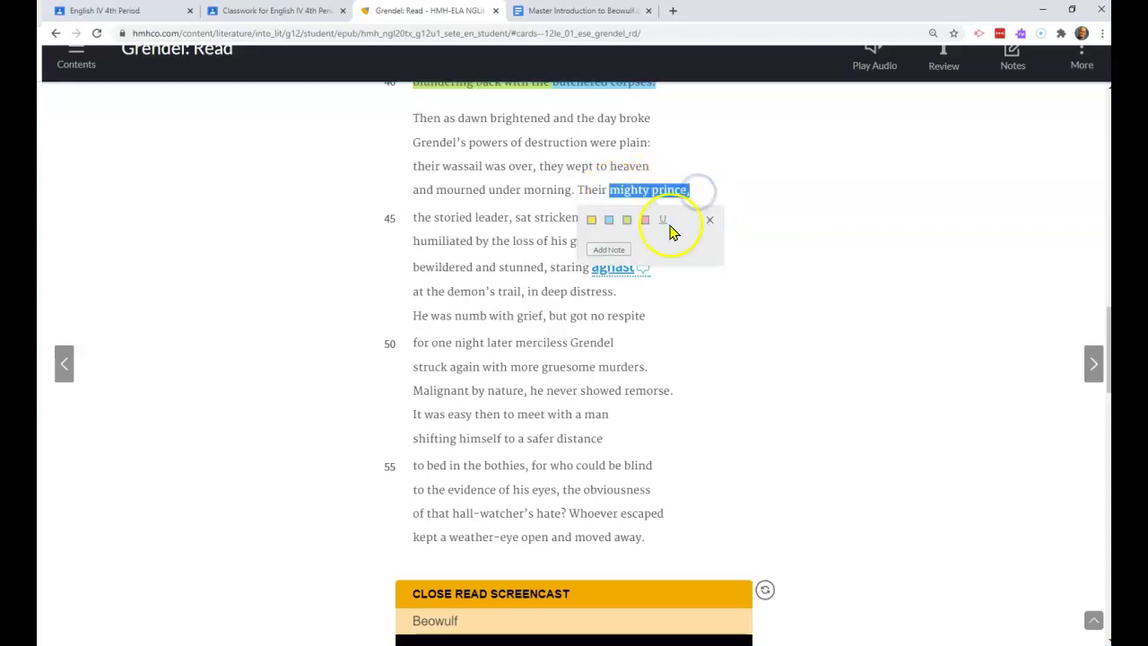
pyautogui.click(646, 220)
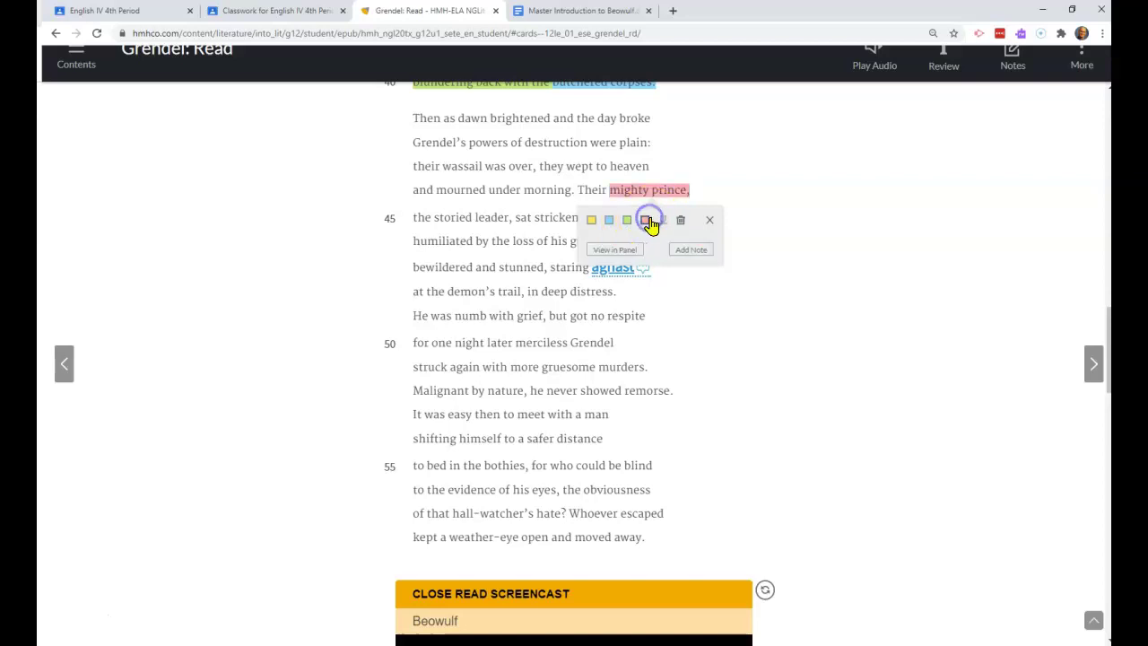
# Add the note "The Dane's King Hrothgar" to the pink "mighty prince," highlight and save it.
pyautogui.click(690, 250)
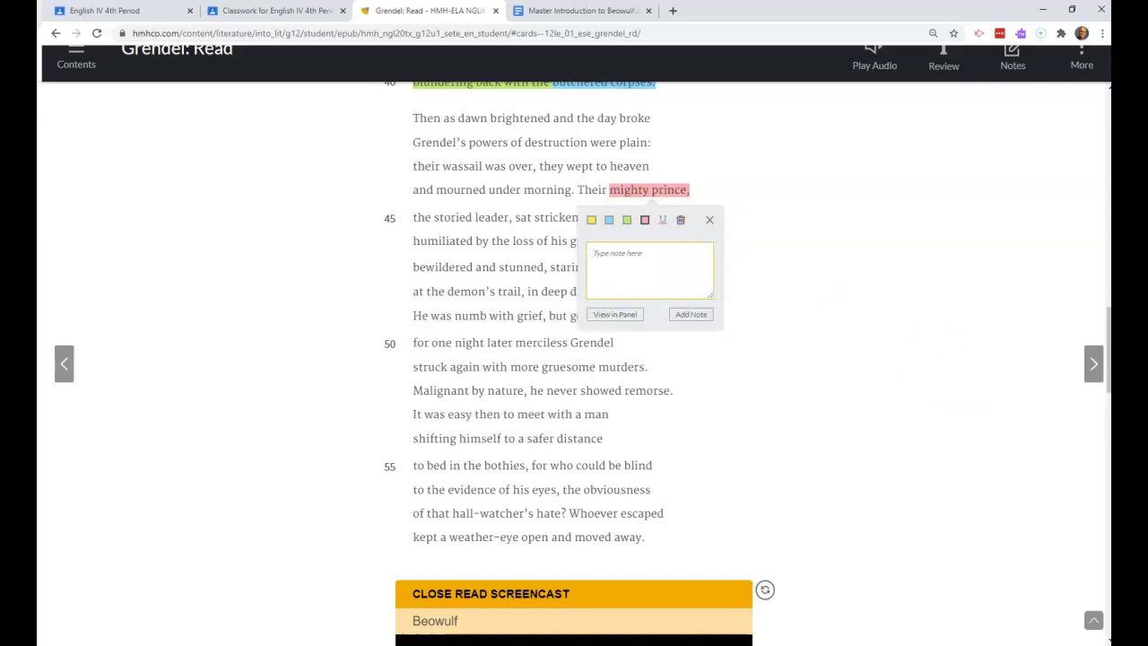
pyautogui.write('The D')
pyautogui.write('annes')
pyautogui.press('BackSpace')
pyautogui.press('BackSpace')
pyautogui.write('es')
pyautogui.press('BackSpace')
pyautogui.write("'s King Hrothe")
pyautogui.press('BackSpace')
pyautogui.write('gar')
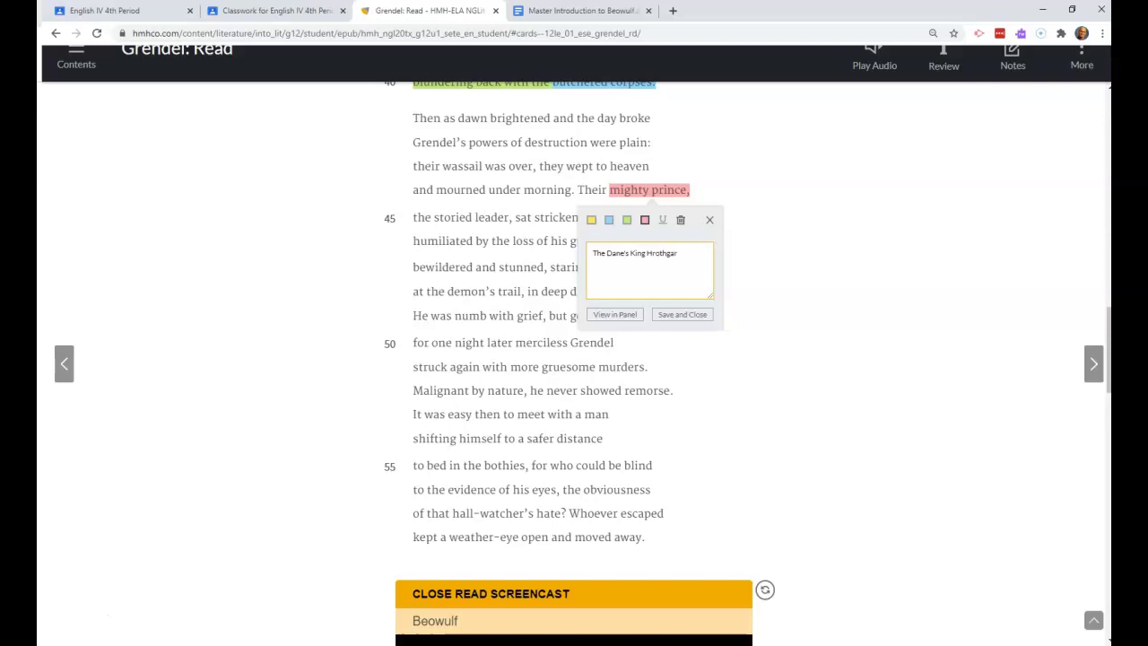
pyautogui.click(685, 315)
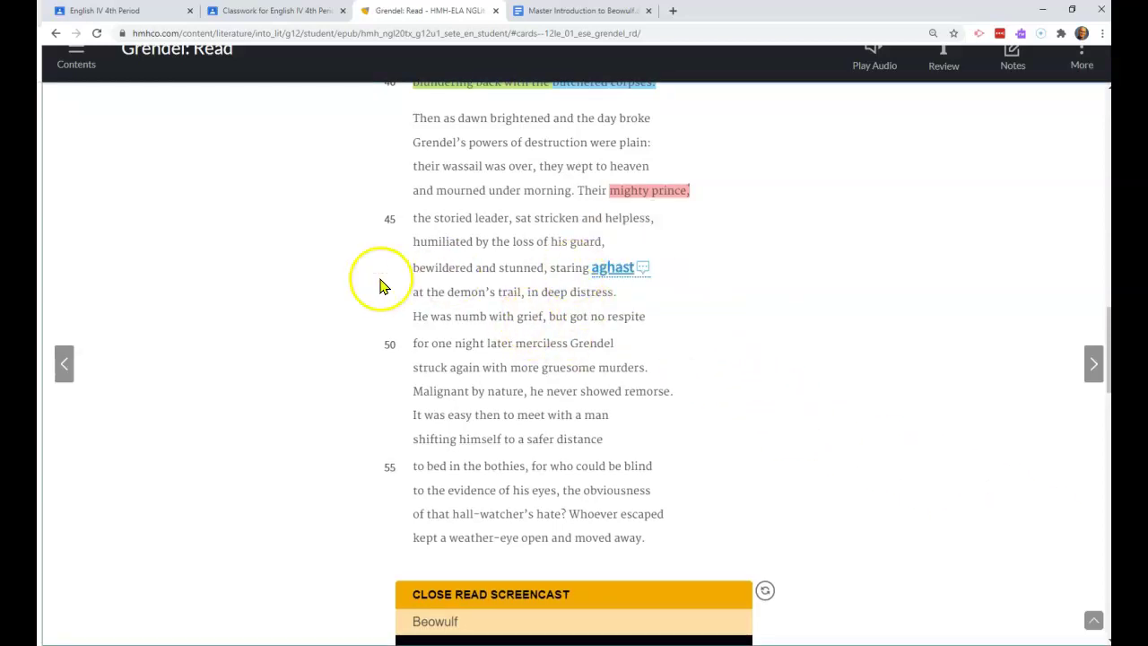
# Read the glossary definition of "aghast" and close it.
pyautogui.click(618, 269)
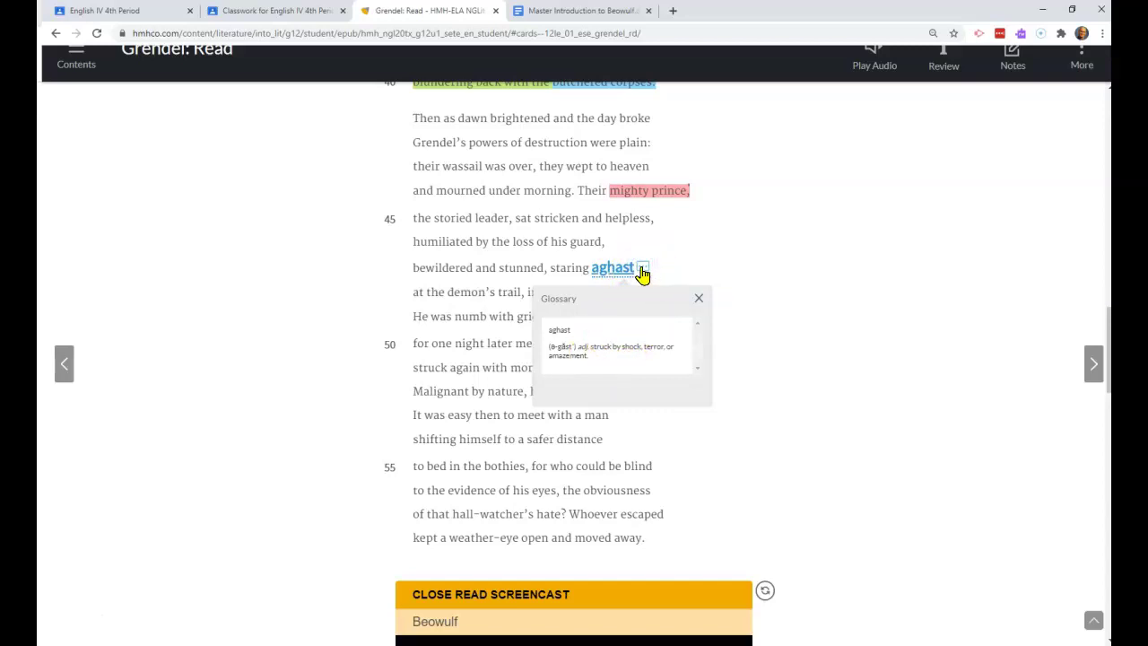
pyautogui.click(698, 298)
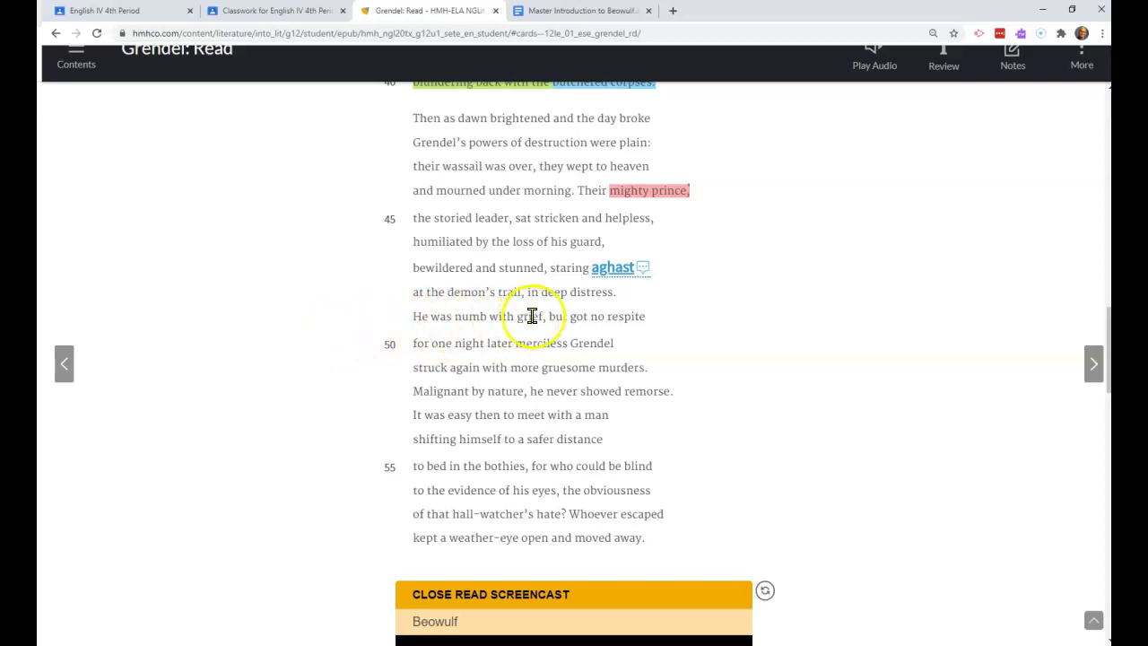
# Highlight "demon's trail," in green and save the note "a trail of blood and gore." on it.
pyautogui.click(449, 294)
pyautogui.moveTo(448, 293); pyautogui.dragTo(525, 294)
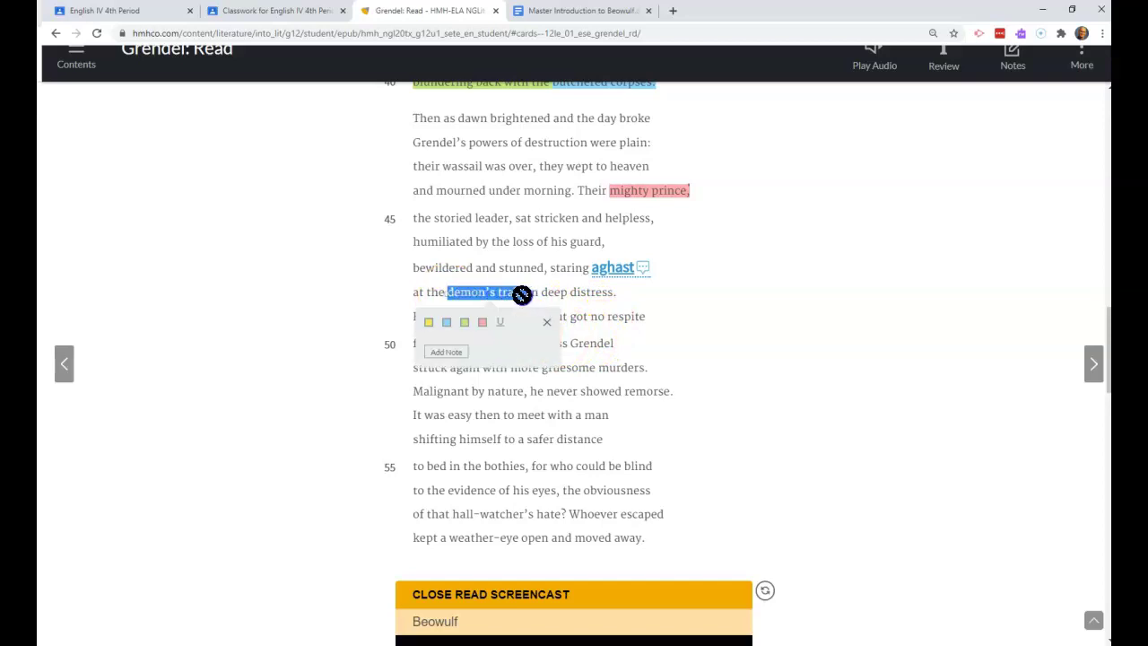
pyautogui.click(465, 321)
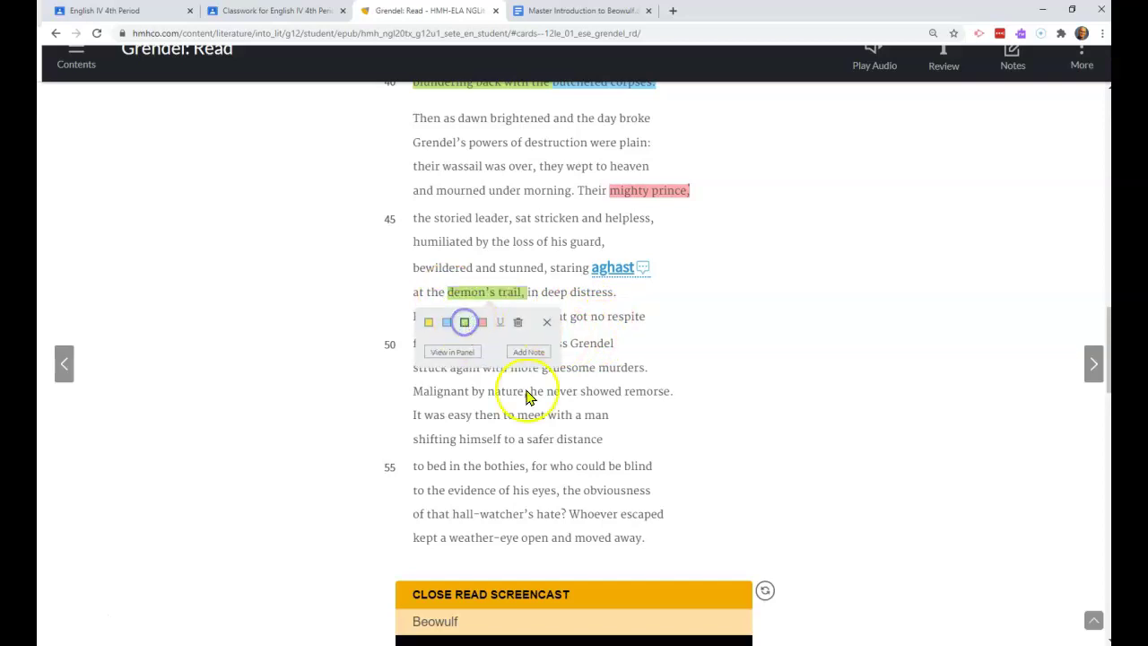
pyautogui.click(528, 352)
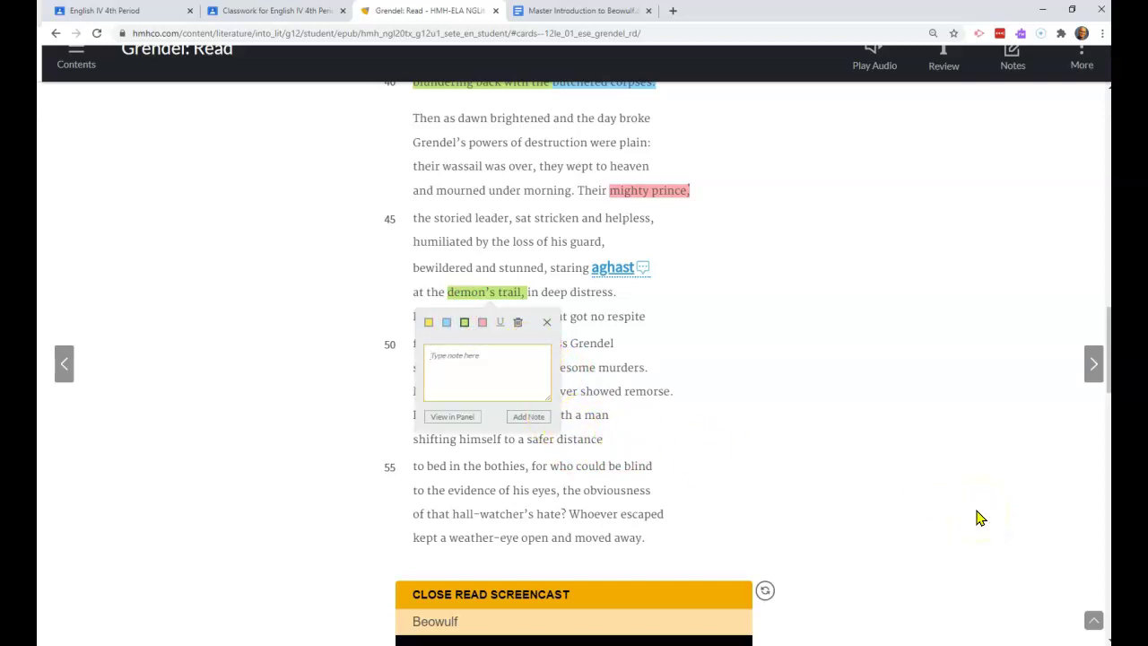
pyautogui.write('a trail of blood and gore.')
pyautogui.click(517, 417)
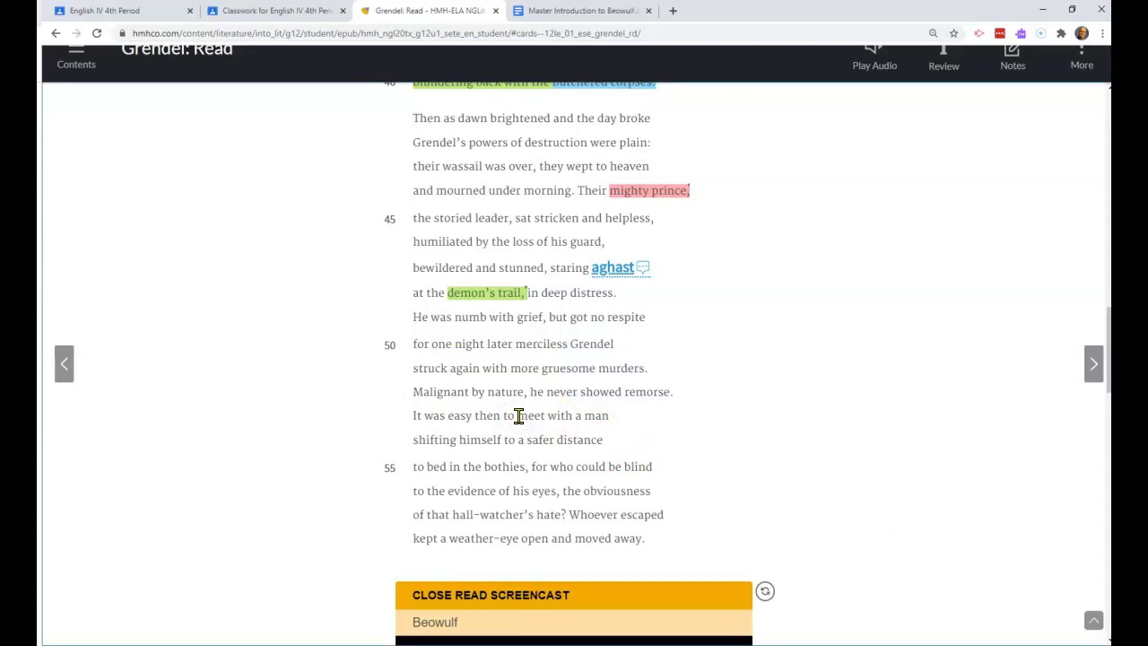
# Highlight "respite" in the line just before line 50 in yellow and save the note "rest or a break." on it.
pyautogui.doubleClick(610, 317)
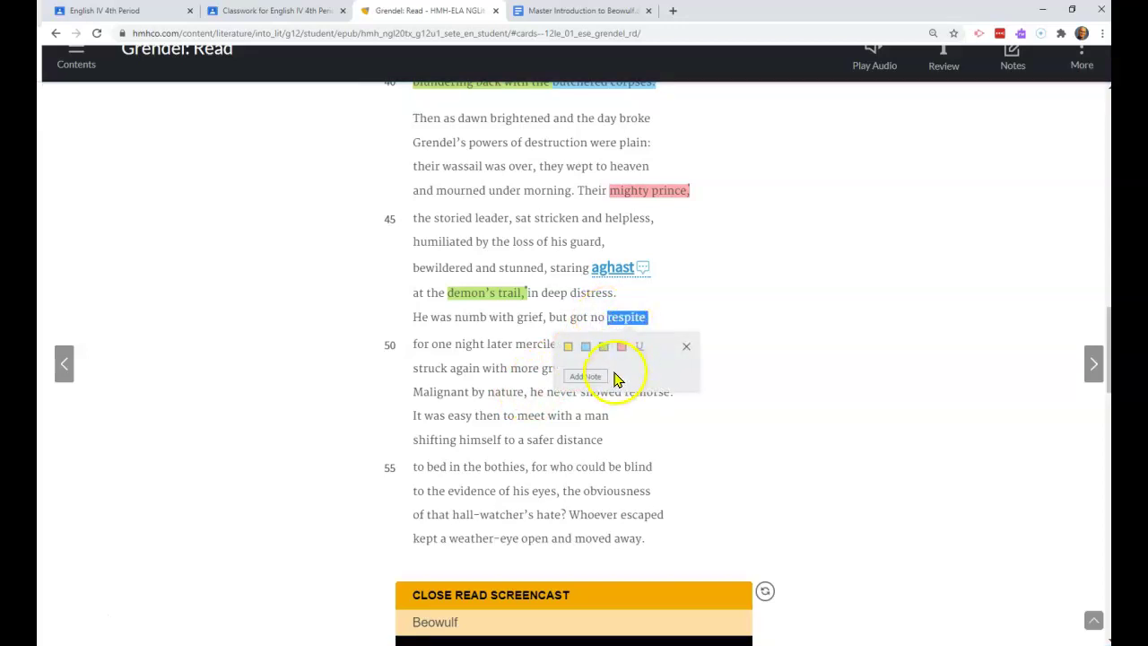
pyautogui.click(569, 348)
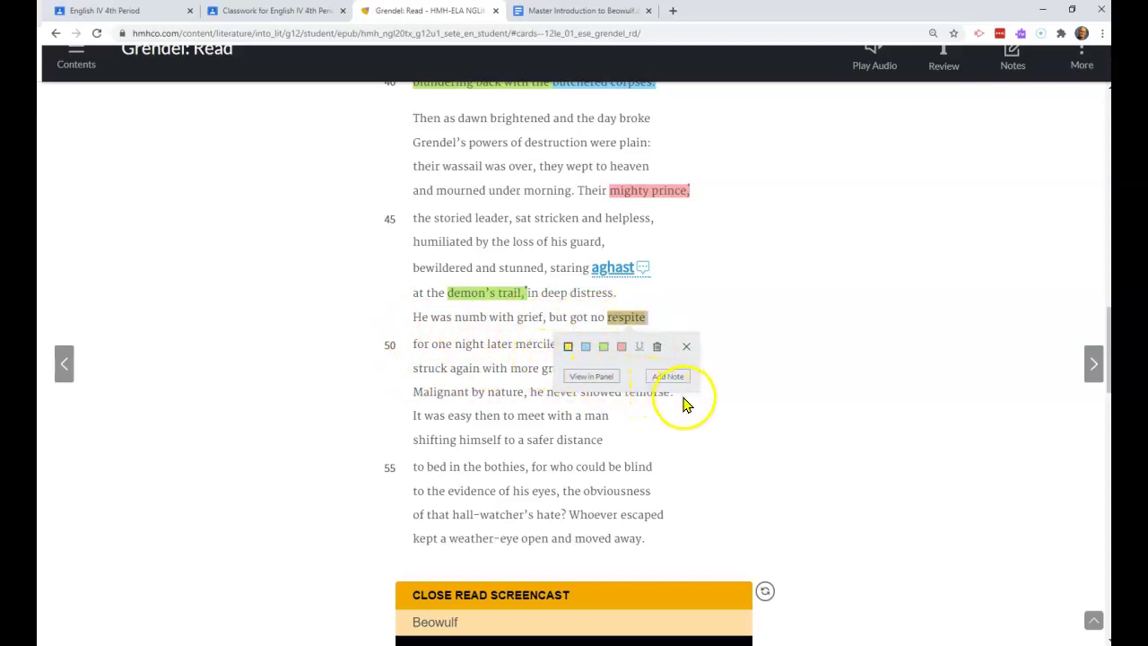
pyautogui.click(668, 377)
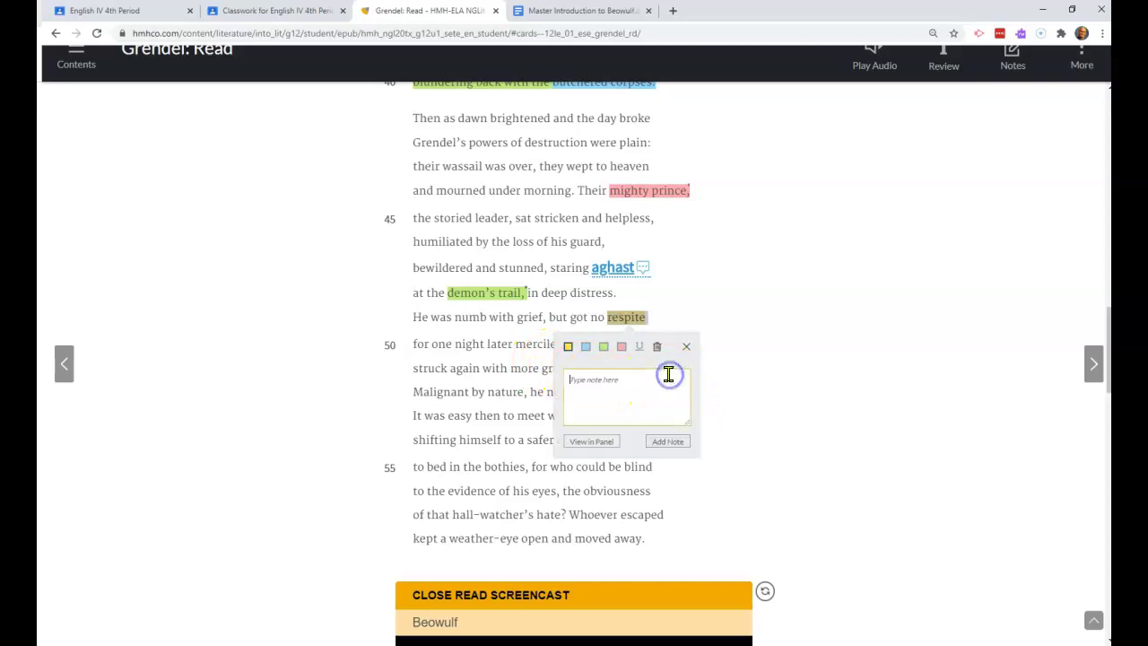
pyautogui.write('rest or a break.')
pyautogui.click(659, 441)
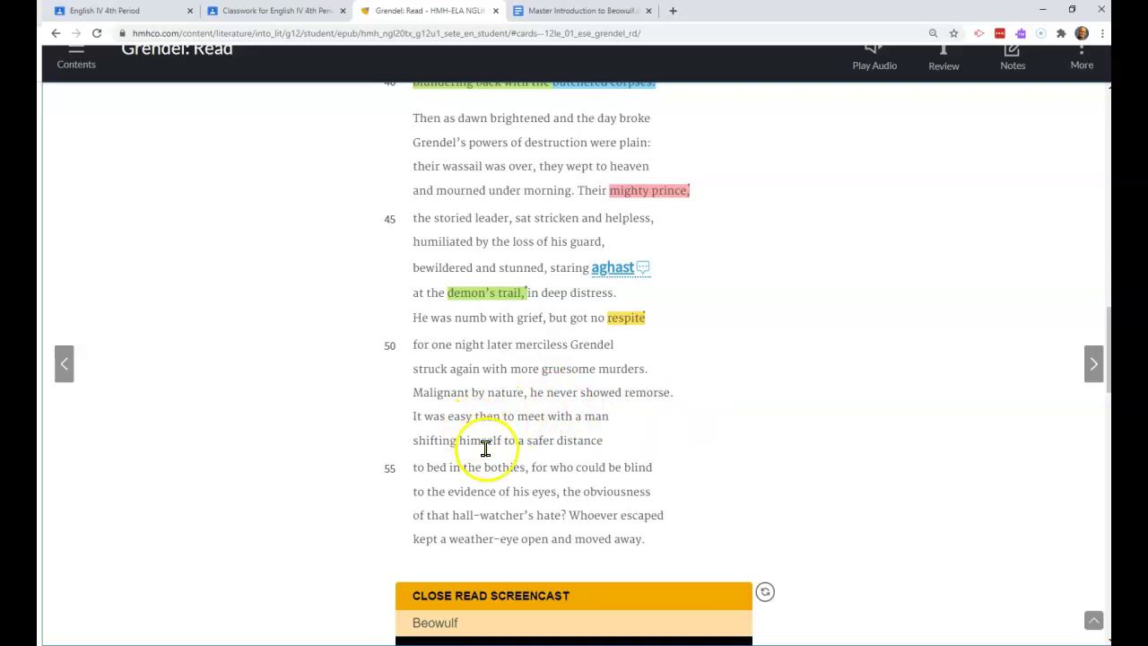
# Highlight "Malignant" in blue and save the note "Mal means bad." on it.
pyautogui.doubleClick(414, 394)
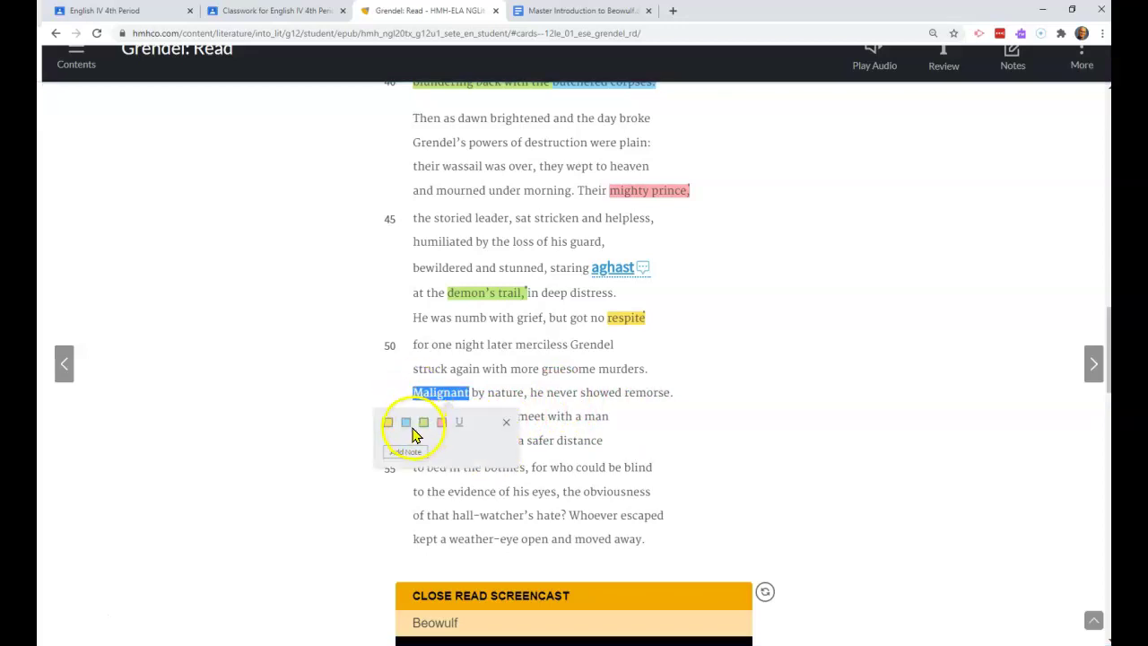
pyautogui.click(406, 424)
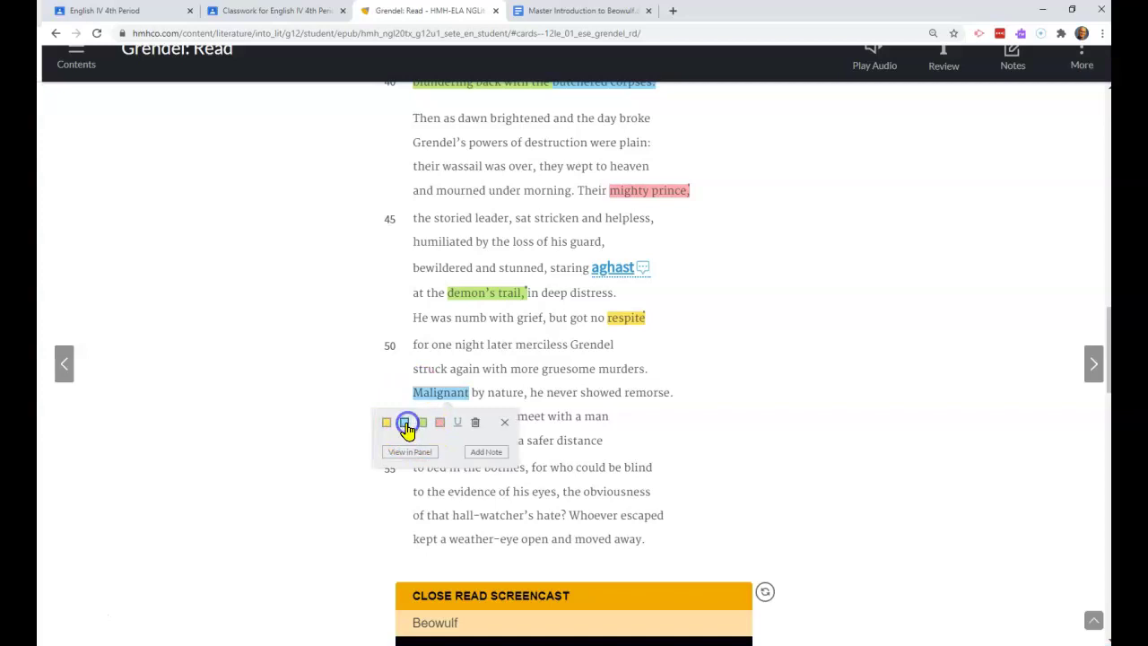
pyautogui.click(480, 451)
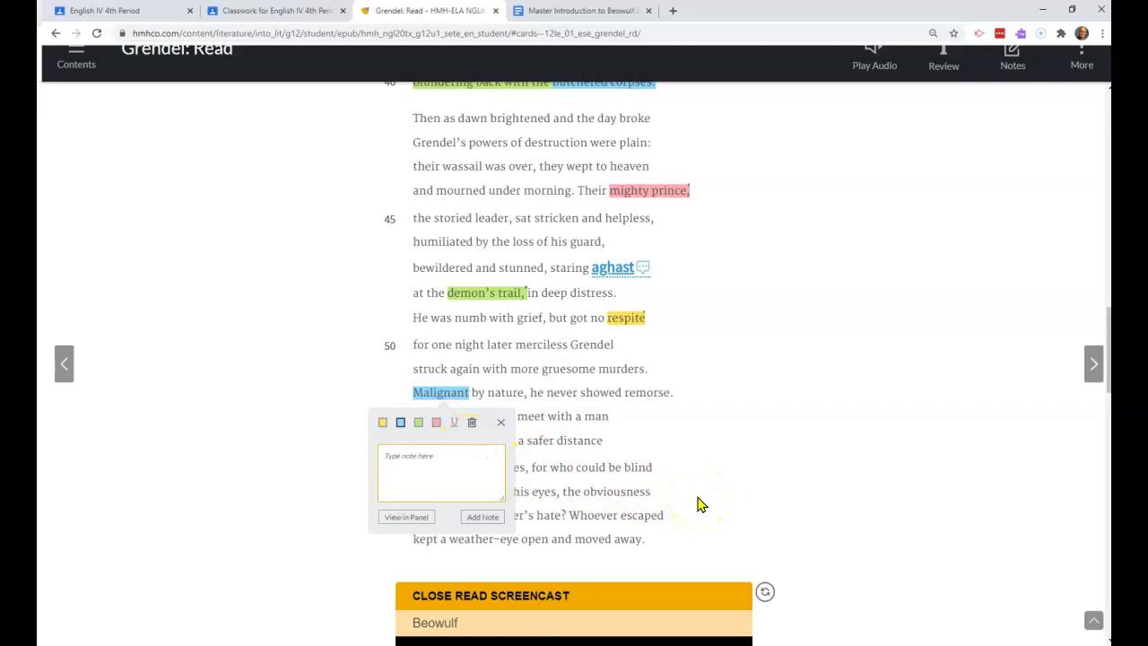
pyautogui.write('Mal means bad')
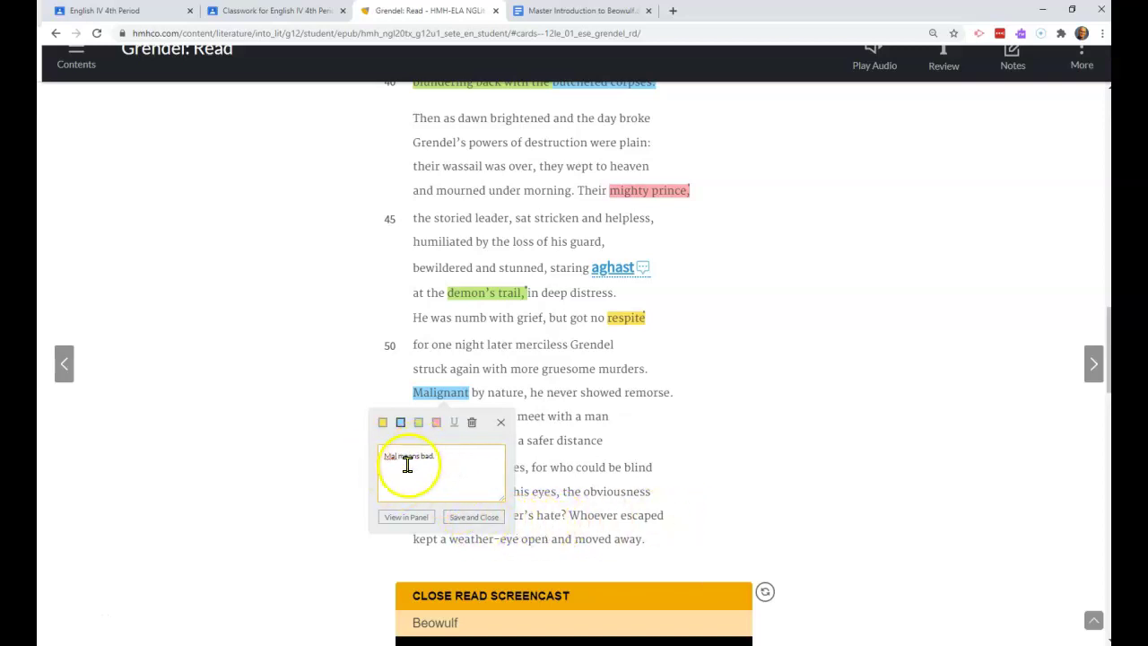
pyautogui.write('.')
pyautogui.click(473, 517)
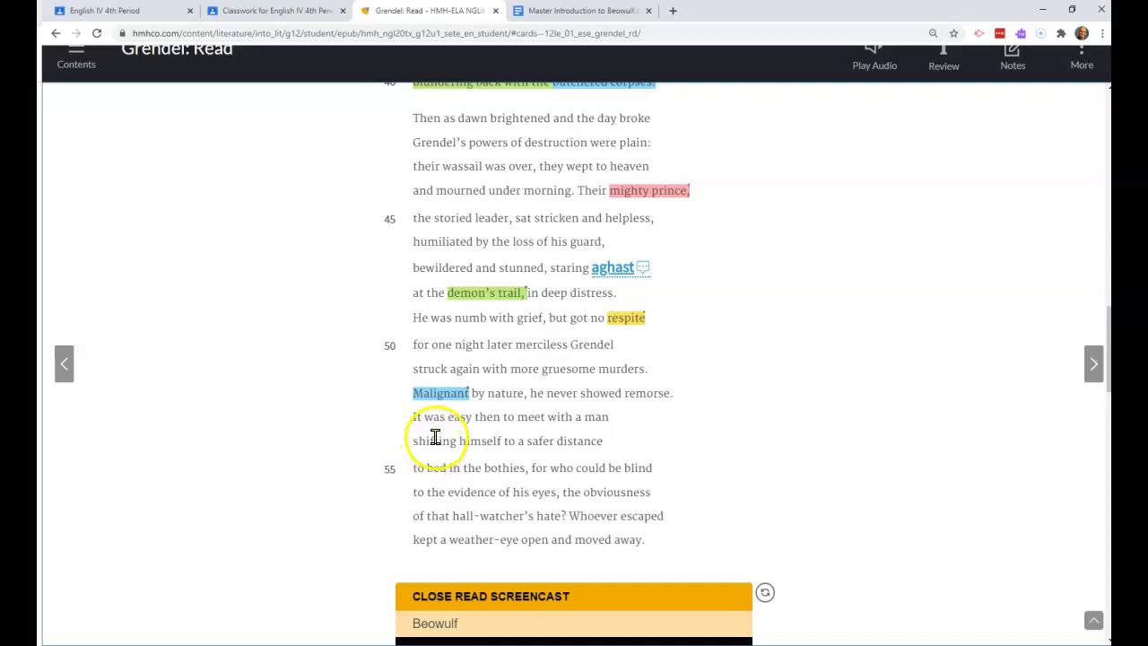
# Highlight "It was easy then" through "bothies," in green and save the note "The warrior begin sleeping far away from the Mead Hall.".
pyautogui.moveTo(413, 417); pyautogui.dragTo(529, 467)
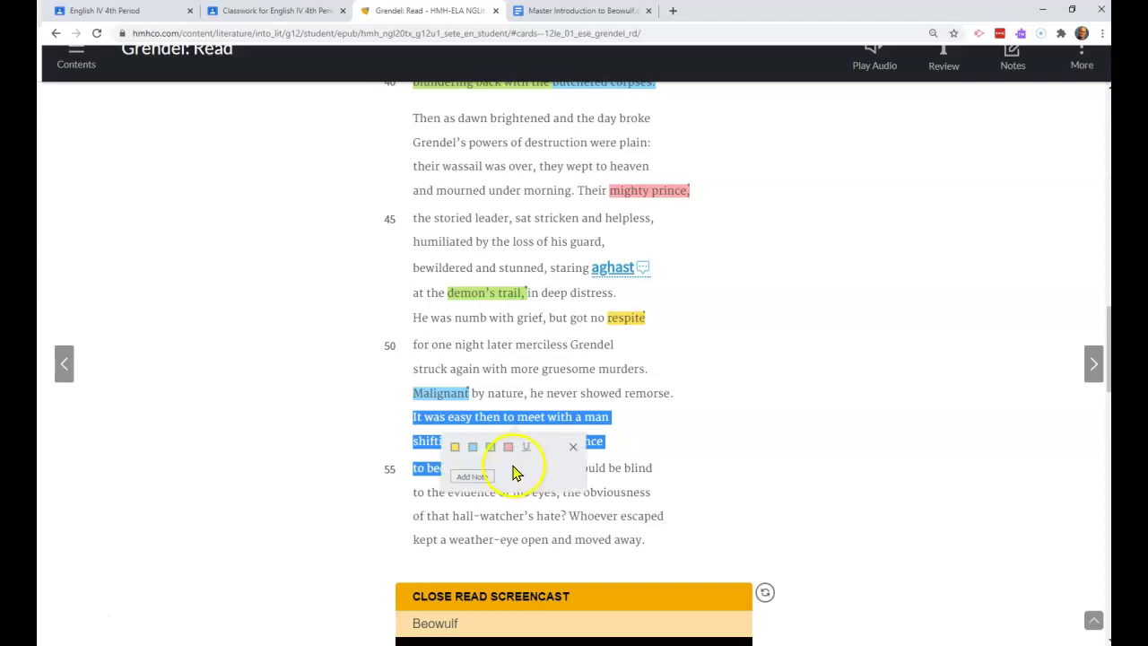
pyautogui.click(488, 451)
pyautogui.click(545, 478)
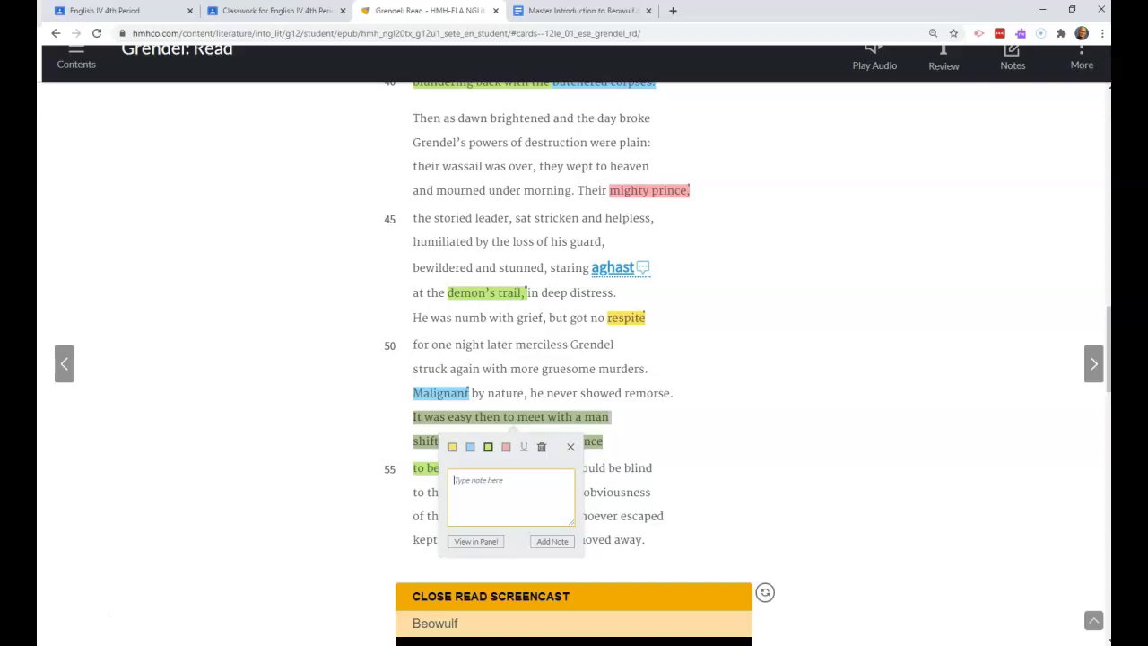
pyautogui.click(456, 480)
pyautogui.write('The warnor begin sleeping')
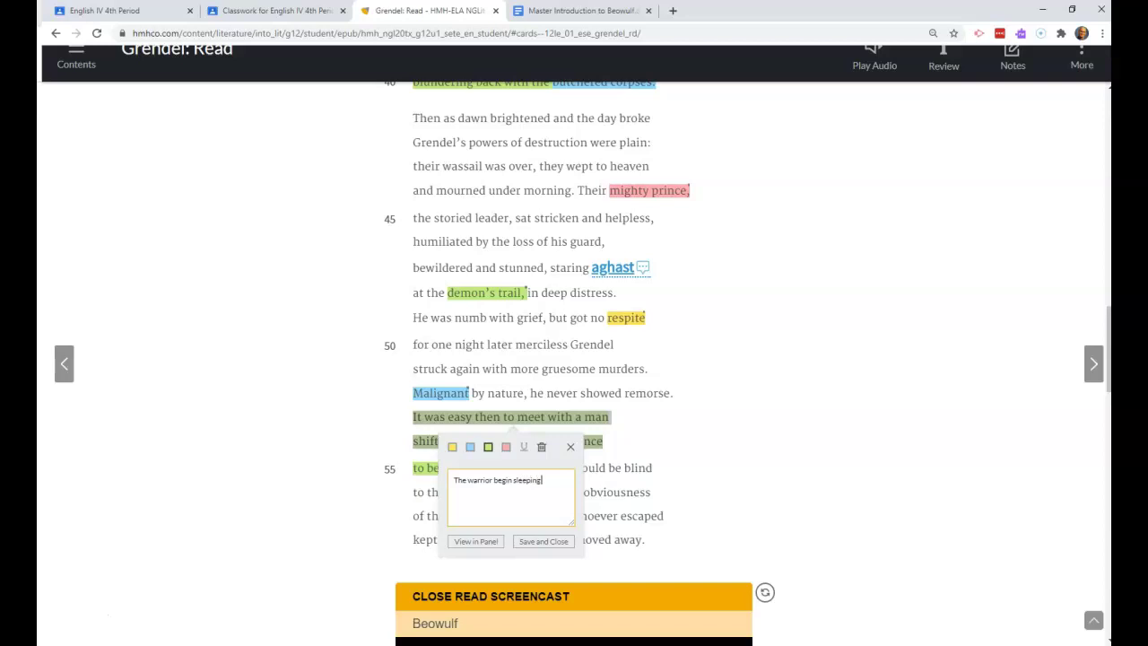
pyautogui.write(' far away from the Mead Hall.')
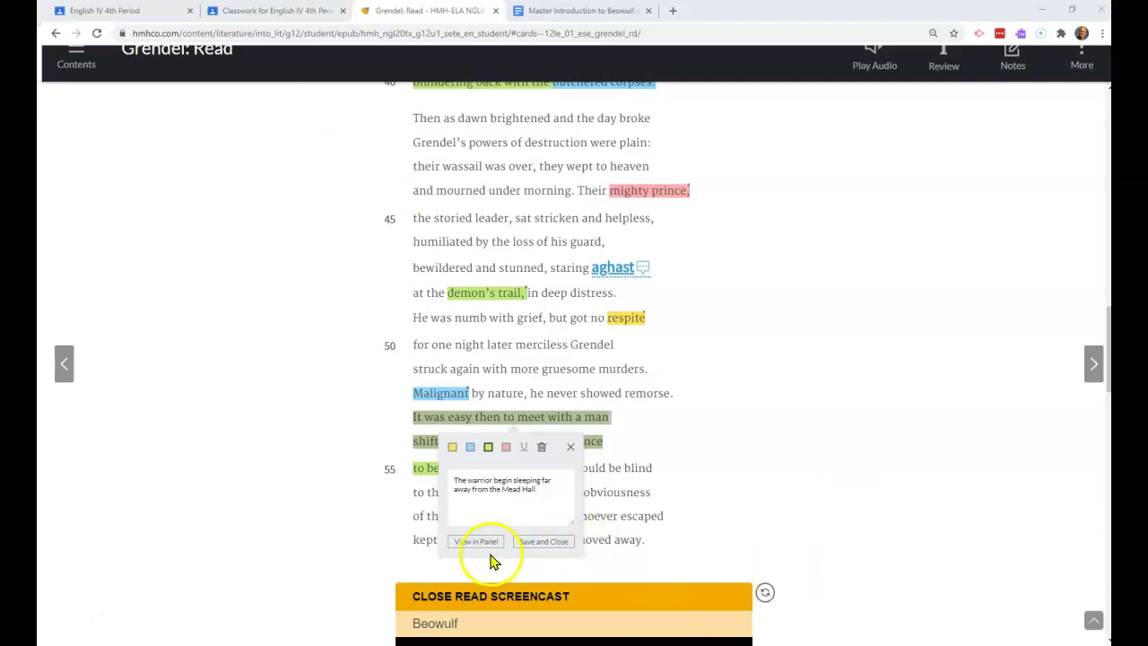
pyautogui.click(537, 542)
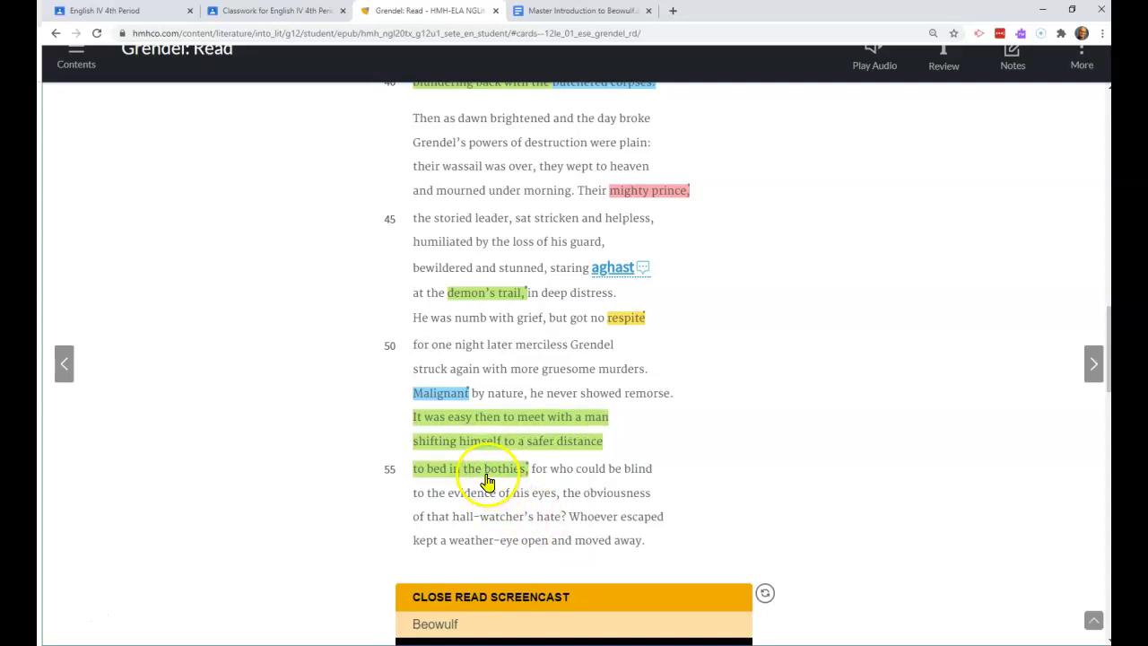
# Highlight "bothies," in pink and start its note with "In Scotland and the hills of much of northern Europe. Small rooms or chambers".
pyautogui.moveTo(484, 469); pyautogui.dragTo(532, 469)
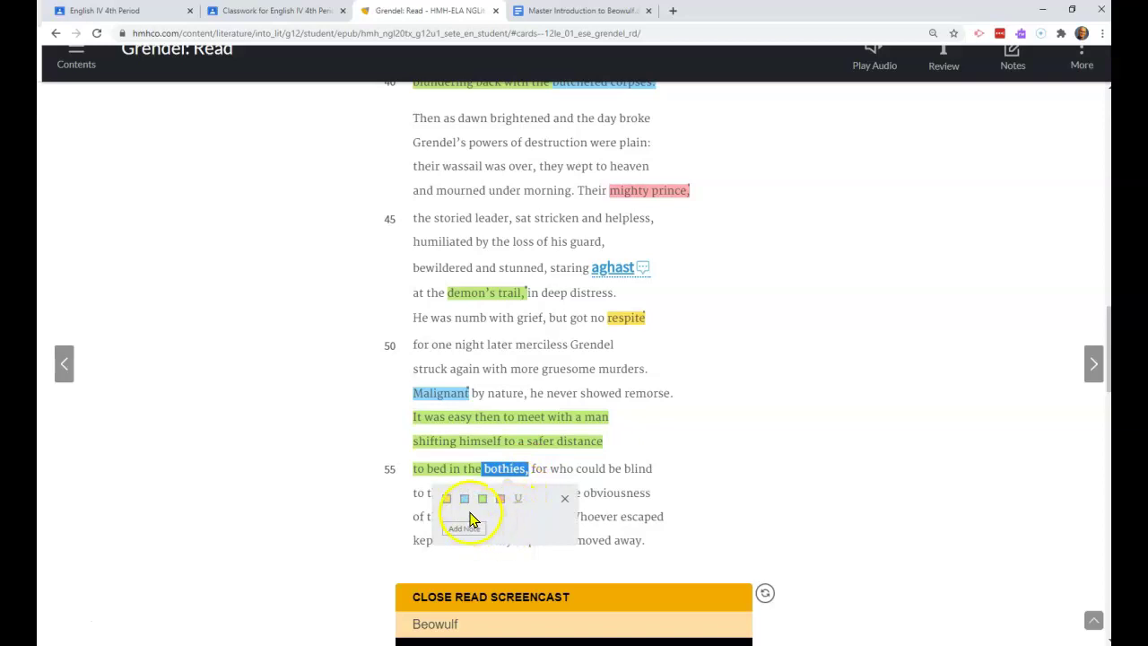
pyautogui.click(499, 507)
pyautogui.click(542, 530)
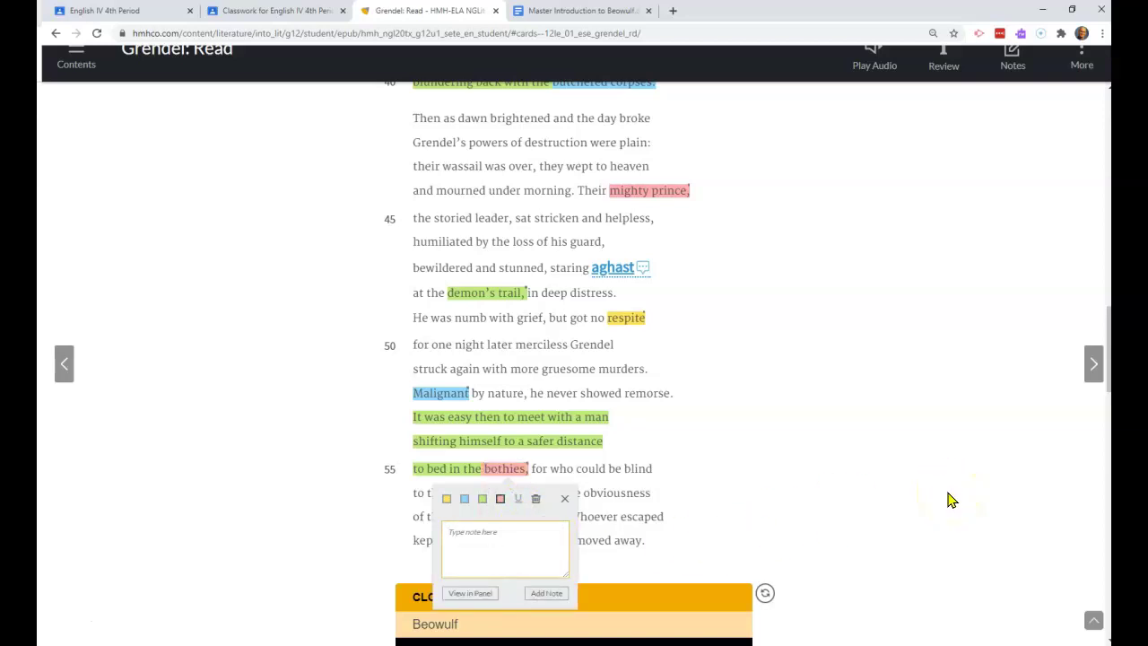
pyautogui.write('In Scotland and the hills of mu')
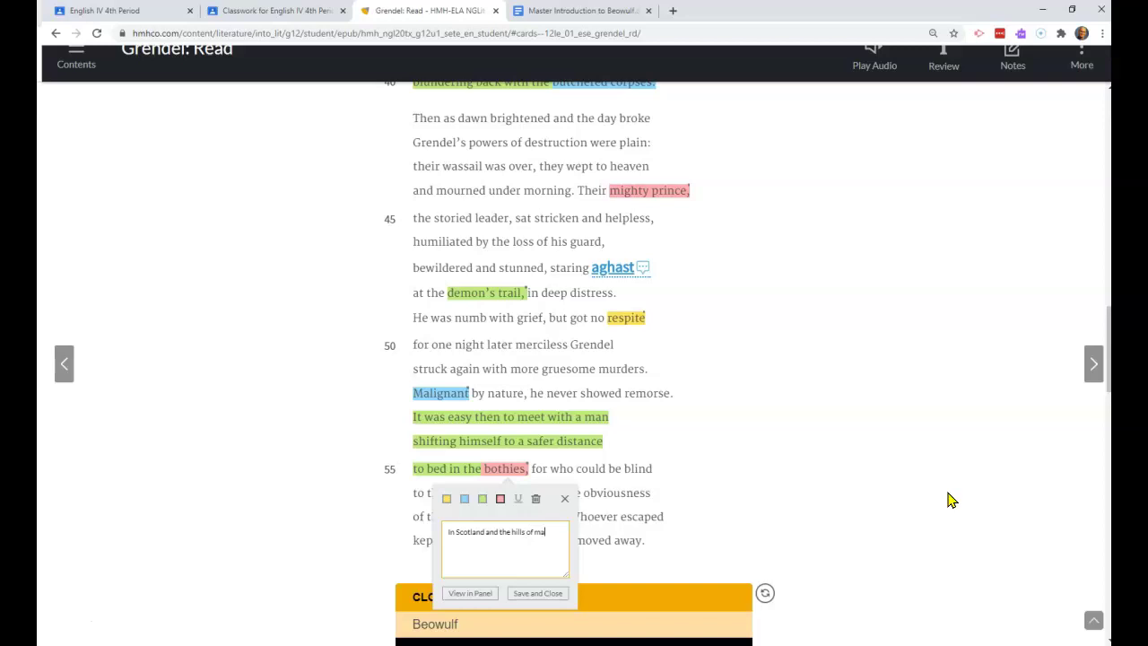
pyautogui.write('ch')
pyautogui.write('of northern Europe. Small rooms or chambers')
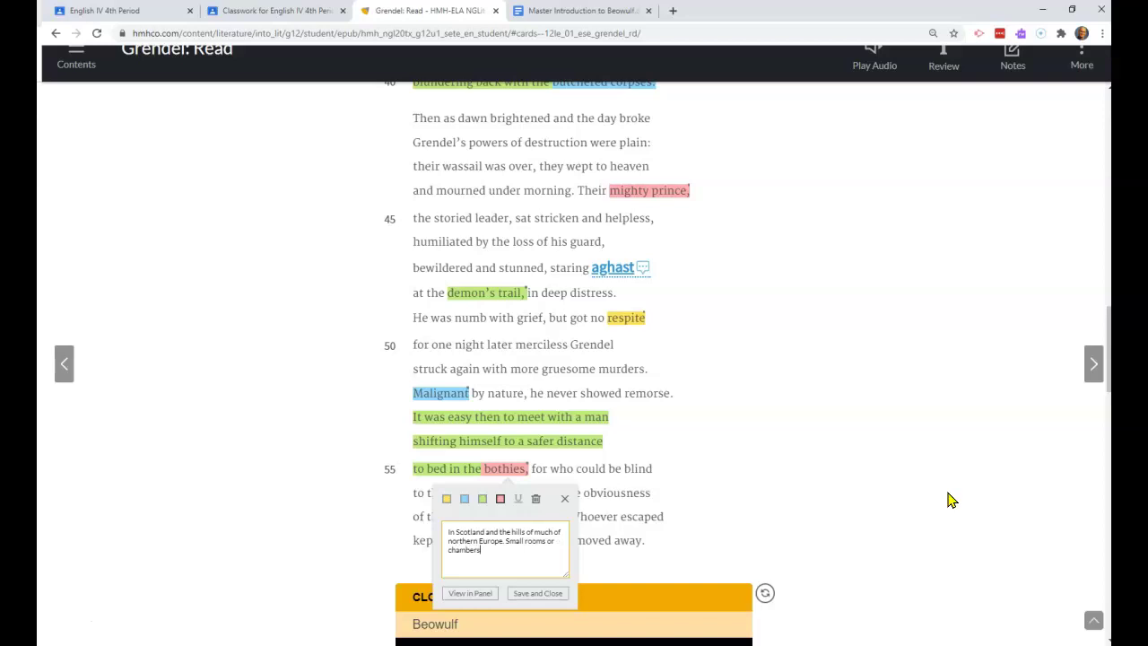
# Finish the "bothies," note with "of stone were built into the walls of hills. Travelers could bed down." and save it.
pyautogui.write(' of stone were built into the walls of hills.')
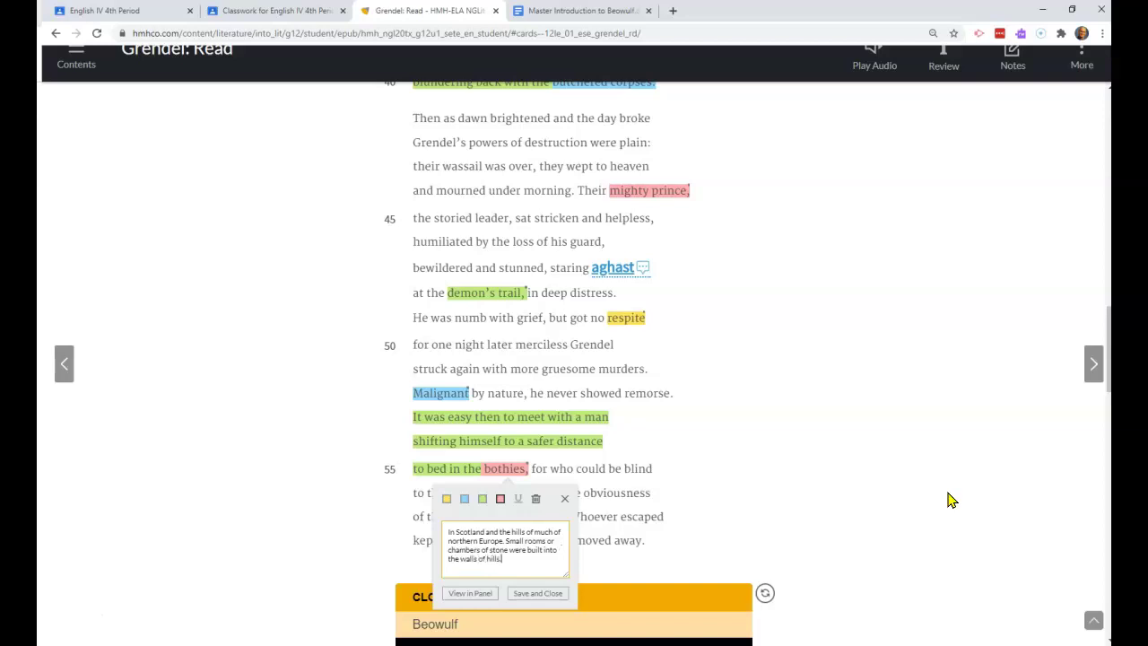
pyautogui.write(' Travels could bed down.')
pyautogui.click(529, 558)
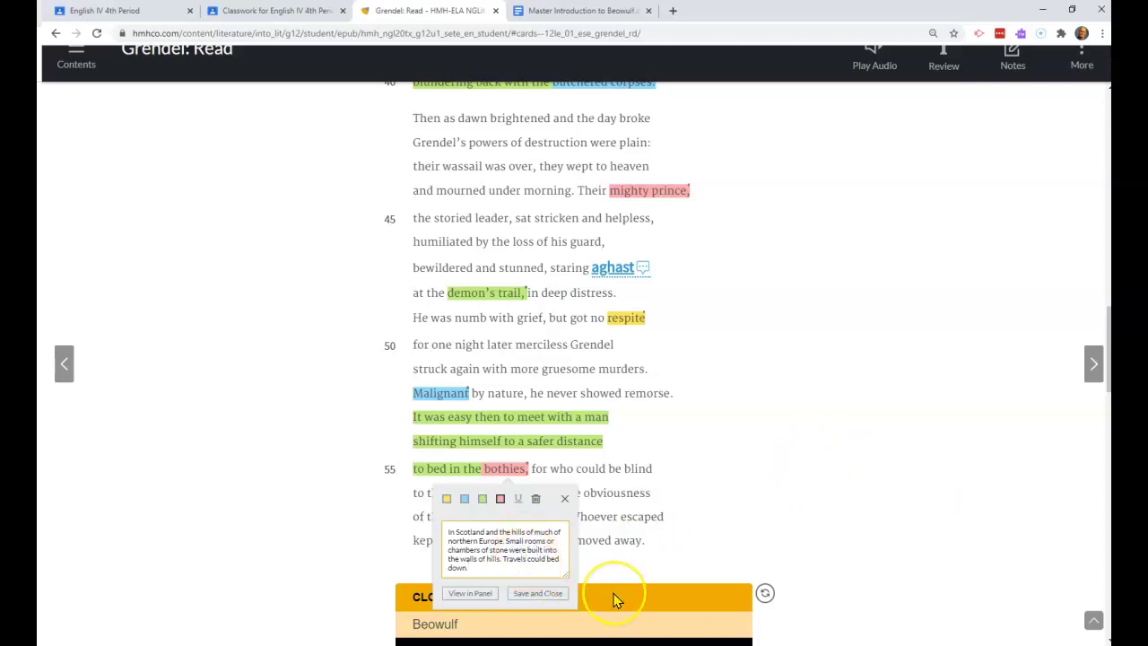
pyautogui.write('er')
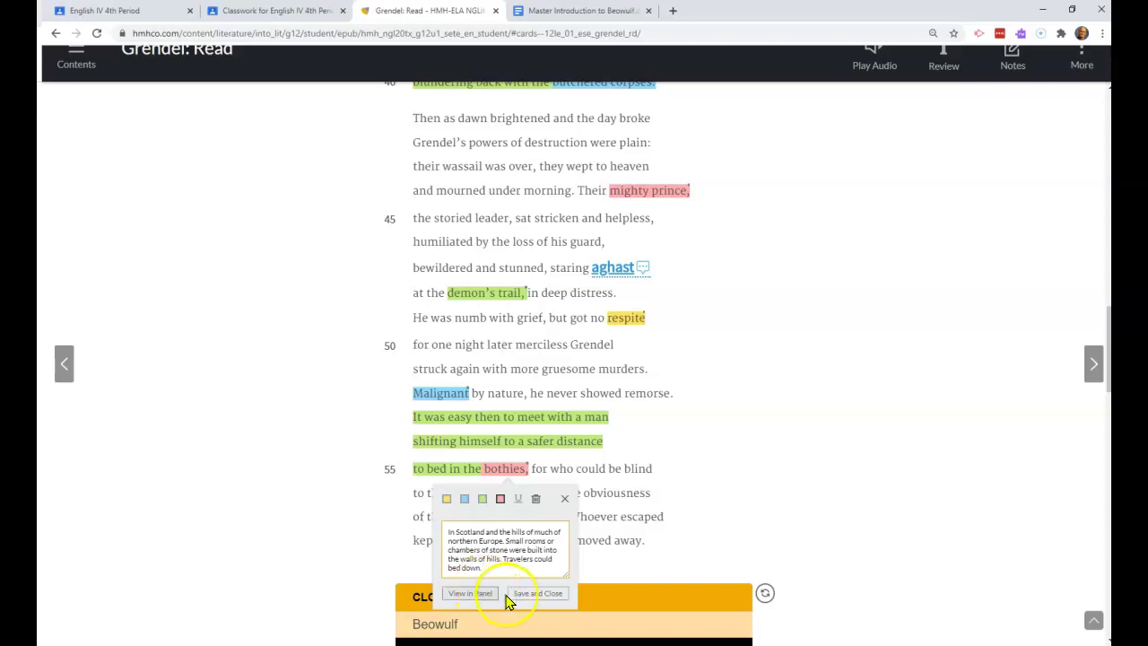
pyautogui.click(546, 596)
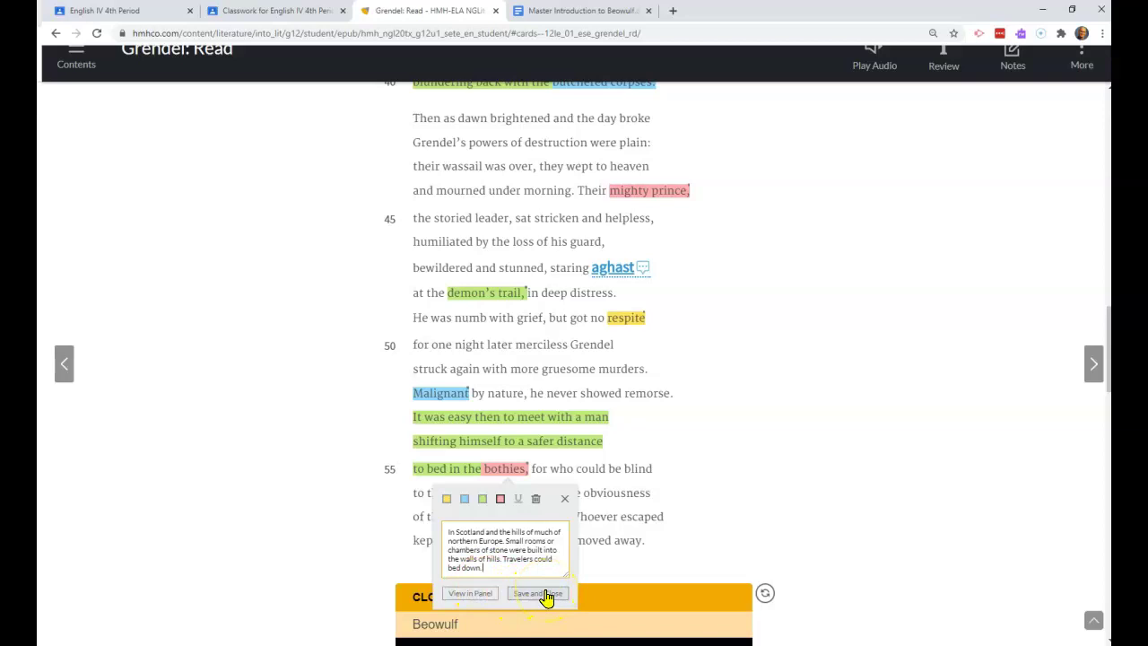
pyautogui.click(536, 599)
pyautogui.click(536, 600)
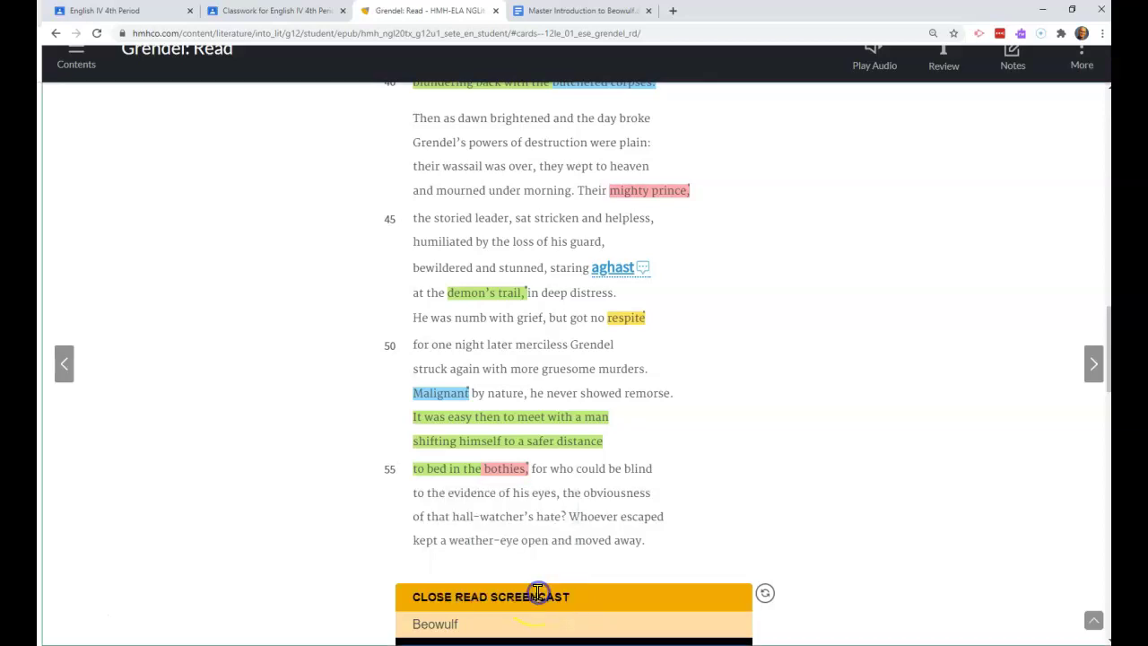
# Highlight "hall-watcher's" two lines below line 55 in yellow.
pyautogui.scroll(-1, 761, 449)
pyautogui.scroll(-1, 763, 450)
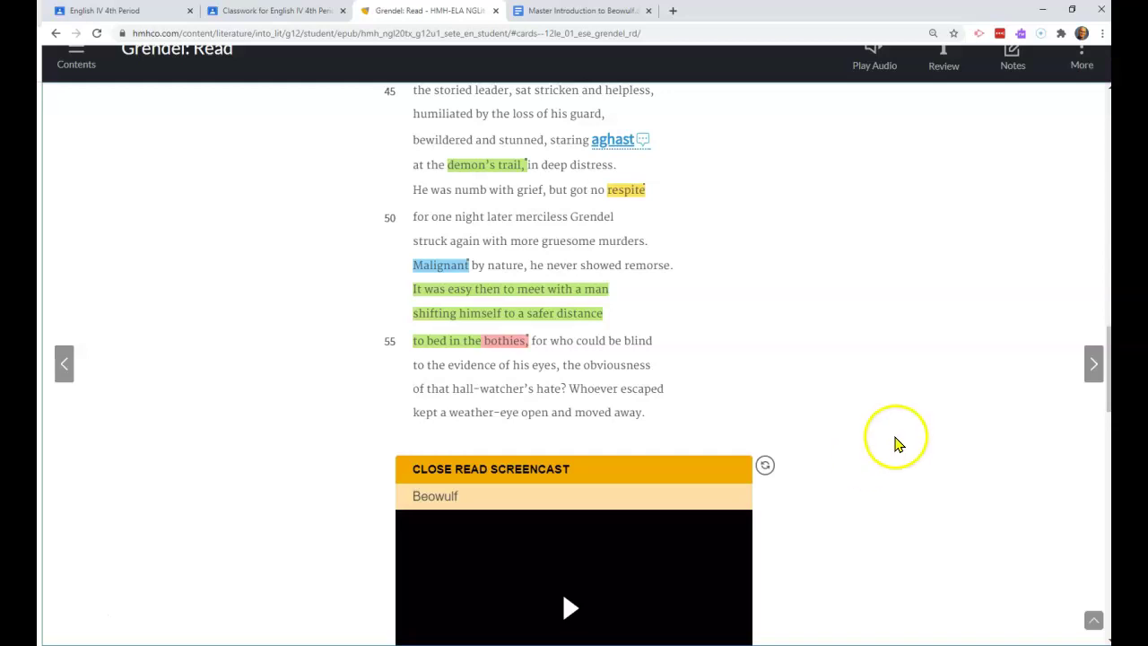
pyautogui.moveTo(451, 389); pyautogui.dragTo(537, 395)
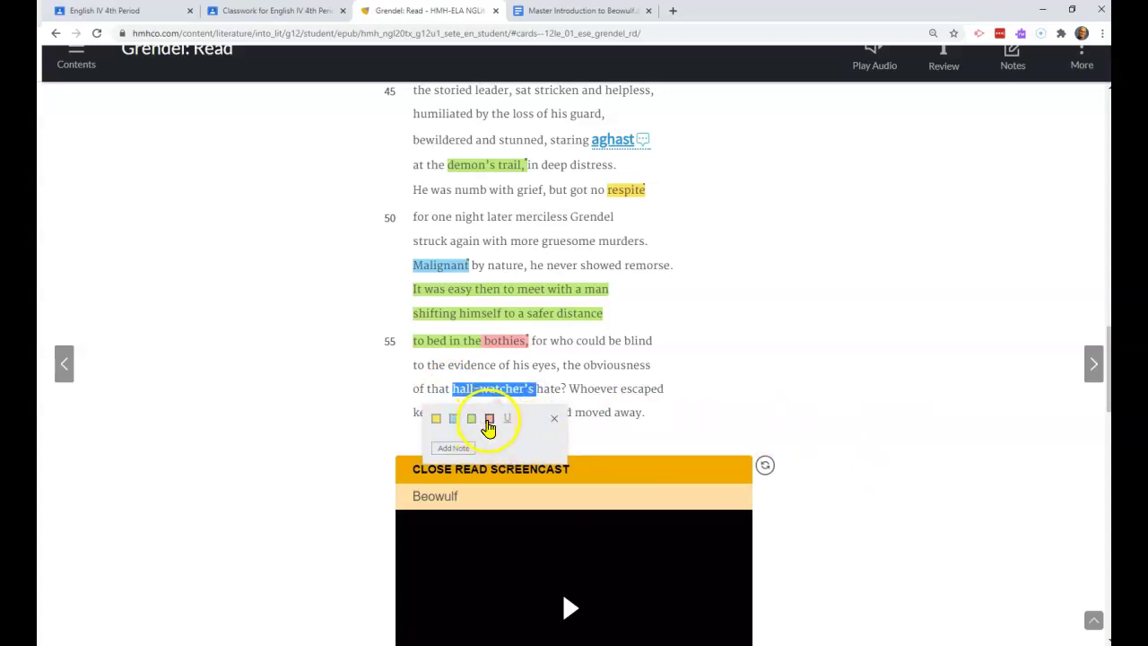
pyautogui.click(437, 419)
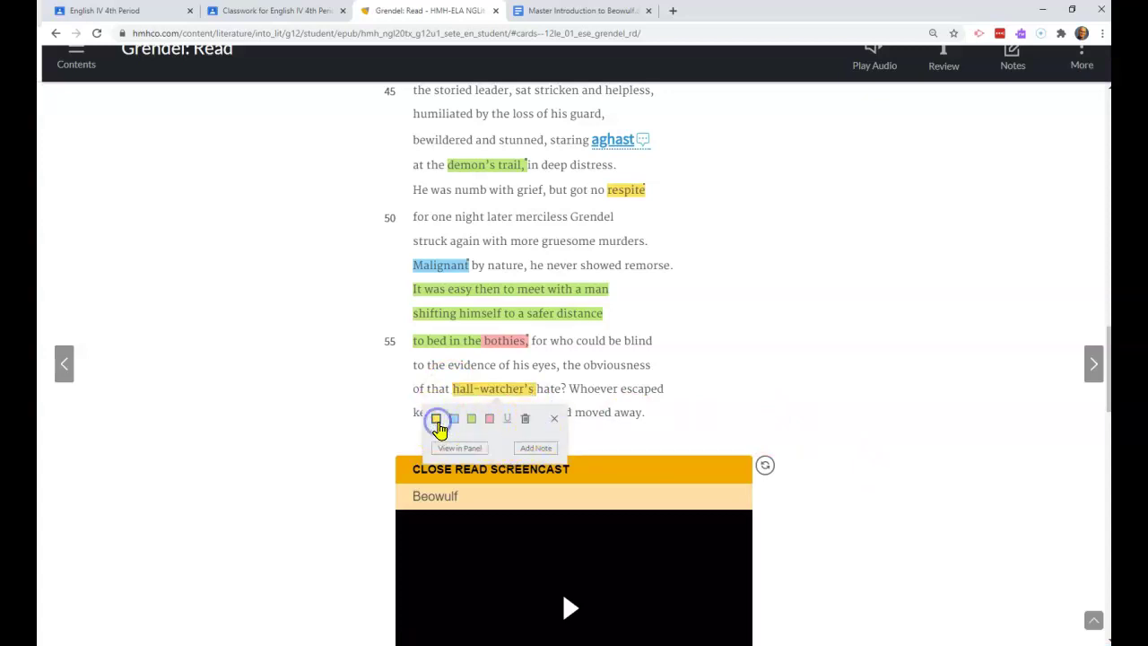
# Start the "hall-watcher's" note with "Kenning - a compound word (adj) that replaces the name of something in".
pyautogui.click(541, 449)
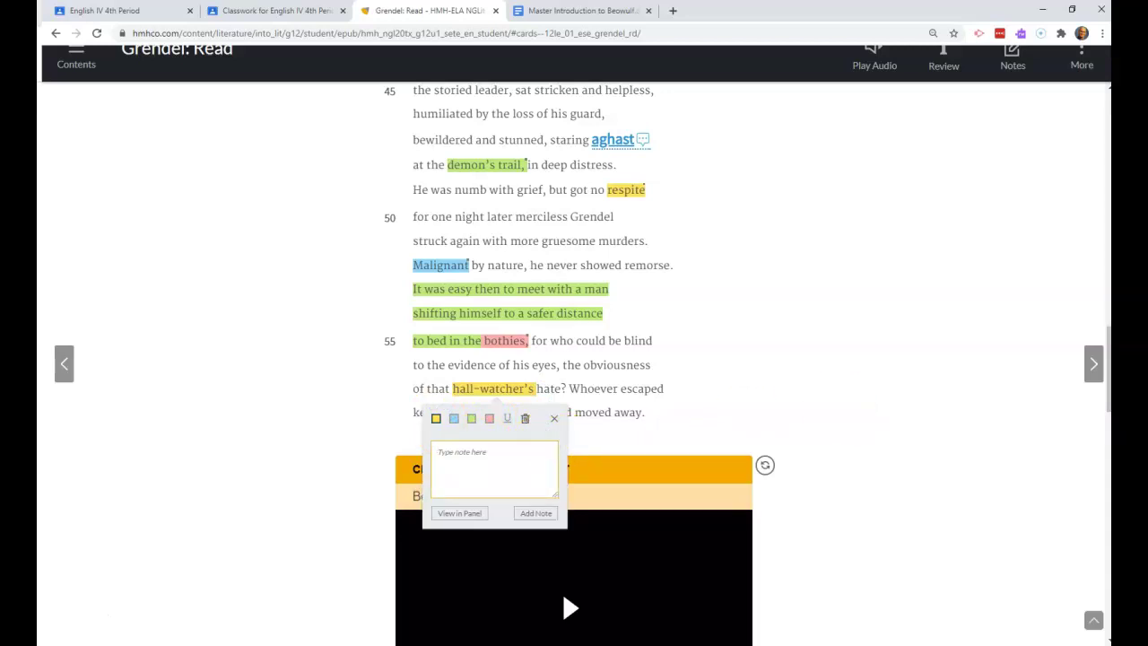
pyautogui.write('Kenning - a comppo')
pyautogui.press('BackSpace')
pyautogui.press('BackSpace')
pyautogui.write('ound')
pyautogui.write(' a')
pyautogui.press('BackSpace')
pyautogui.write('word (ad')
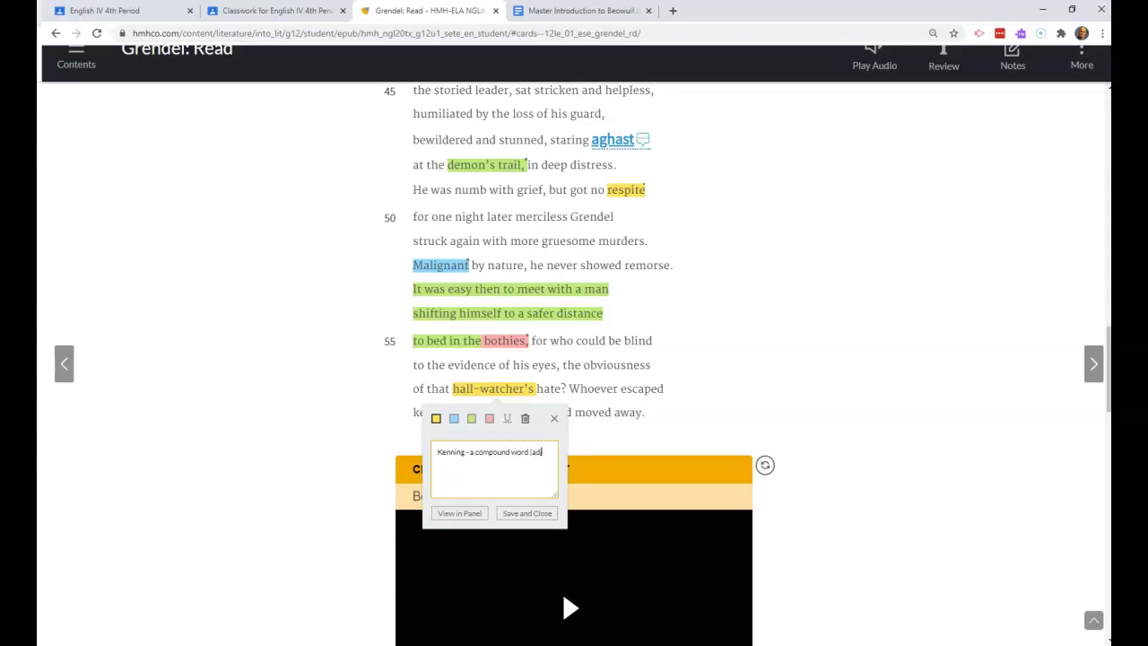
pyautogui.write('j) that replaced')
pyautogui.press('BackSpace')
pyautogui.write('s the name of something in')
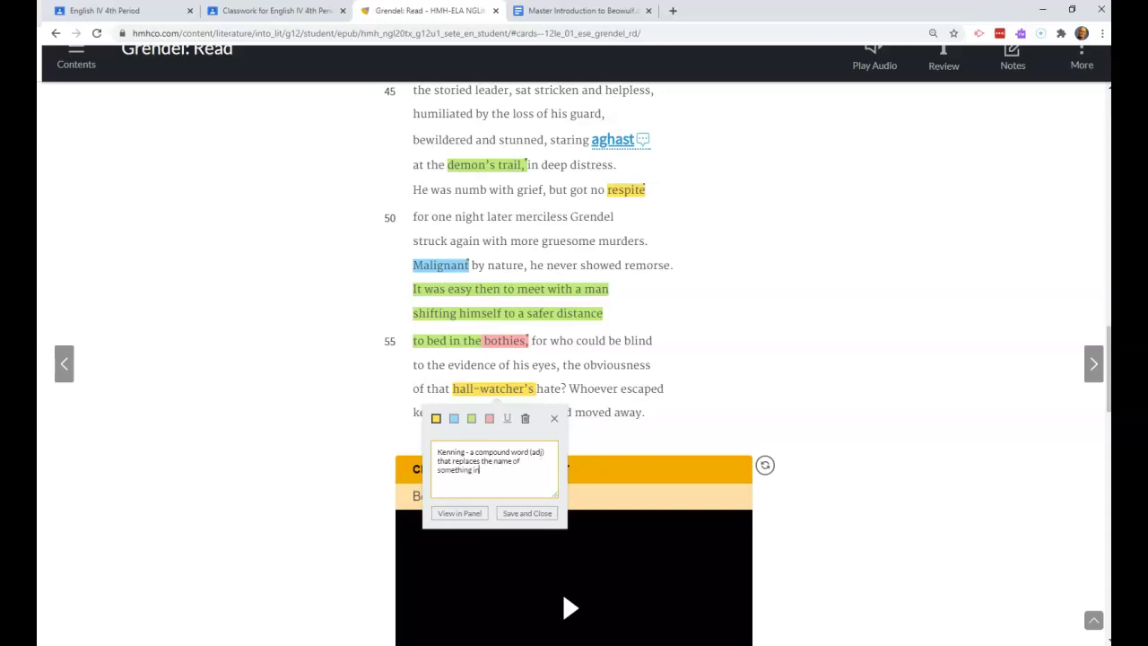
# Complete the kenning note with "storytelling and gives the audience charactersistics of that thing.".
pyautogui.write(' storytelling and gives the audience')
pyautogui.write('charactersistics fo')
pyautogui.press('BackSpace')
pyautogui.press('BackSpace')
pyautogui.write('of that thing.')
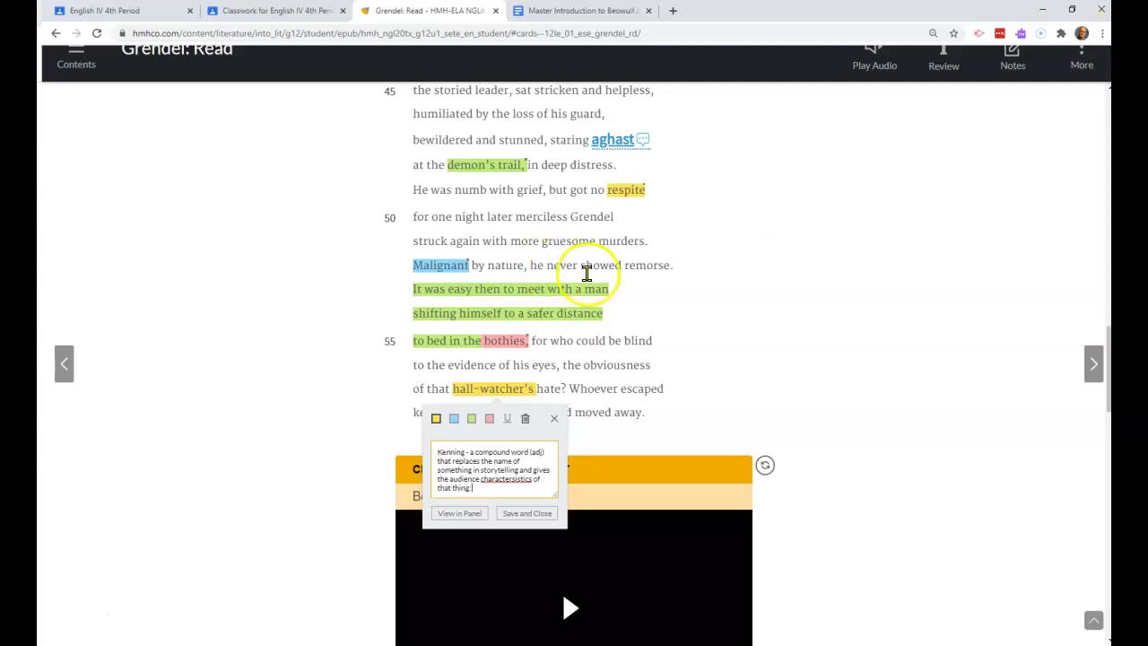
# Correct the misspelled word in the kenning note to "characteristics" and save the note.
pyautogui.rightClick(506, 482)
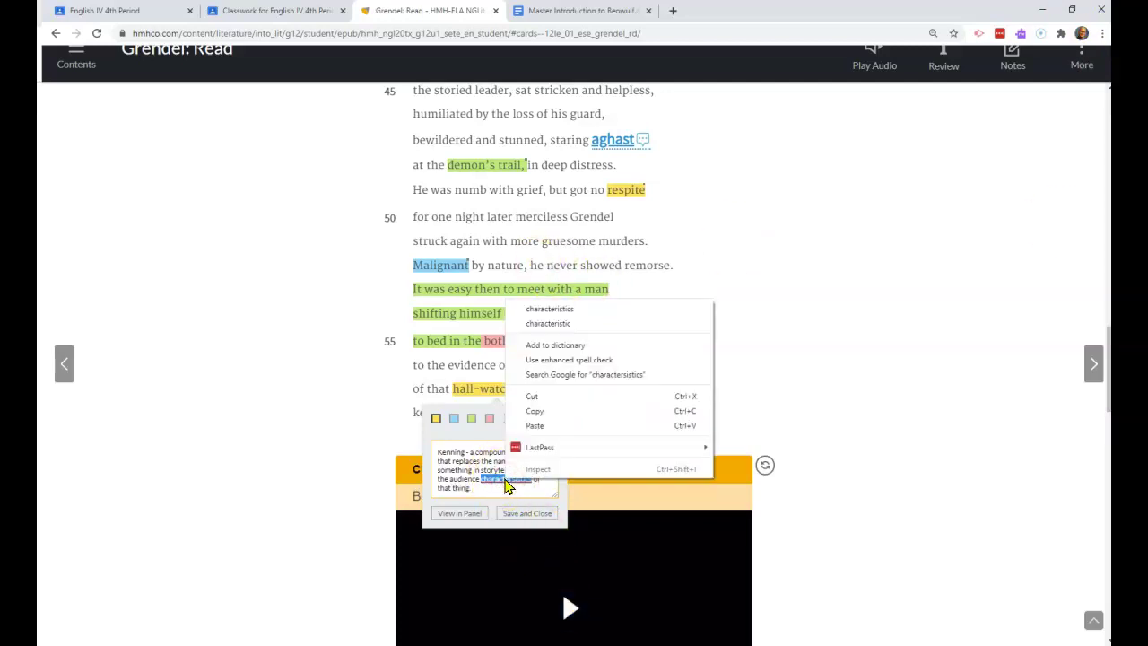
pyautogui.click(544, 314)
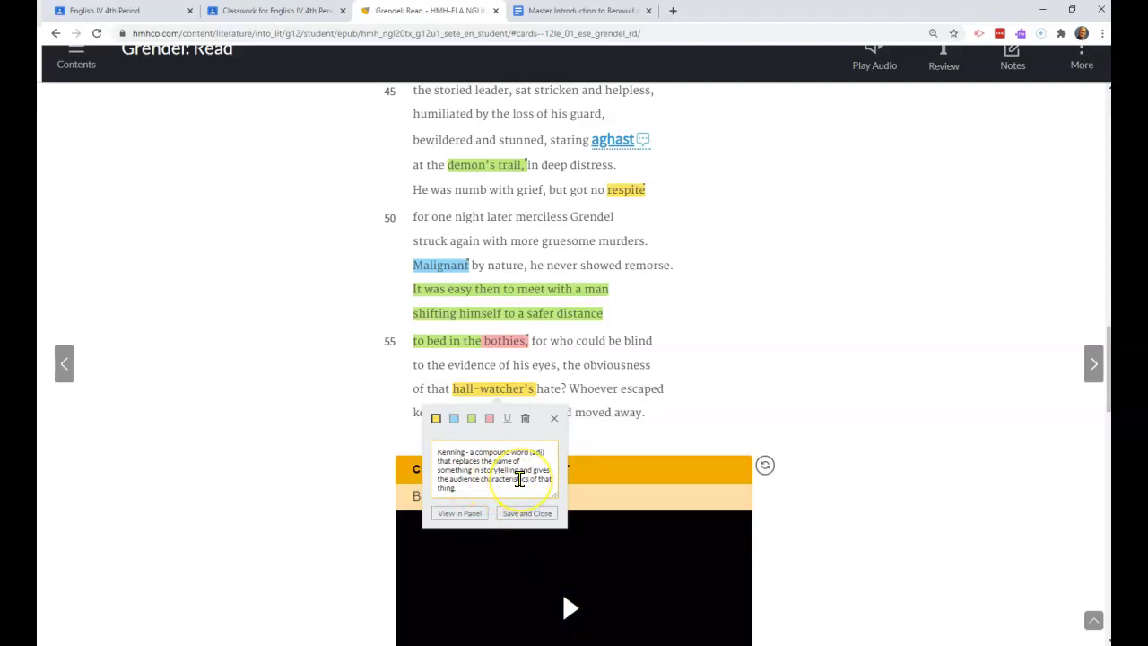
pyautogui.scroll(-2, 892, 403)
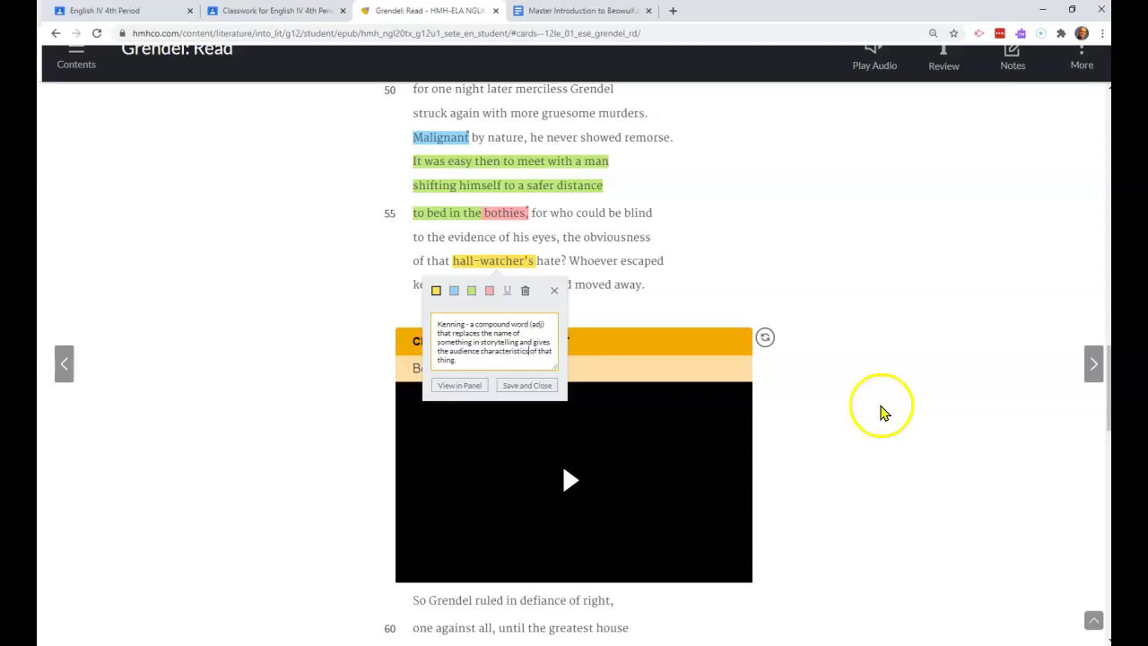
pyautogui.click(527, 386)
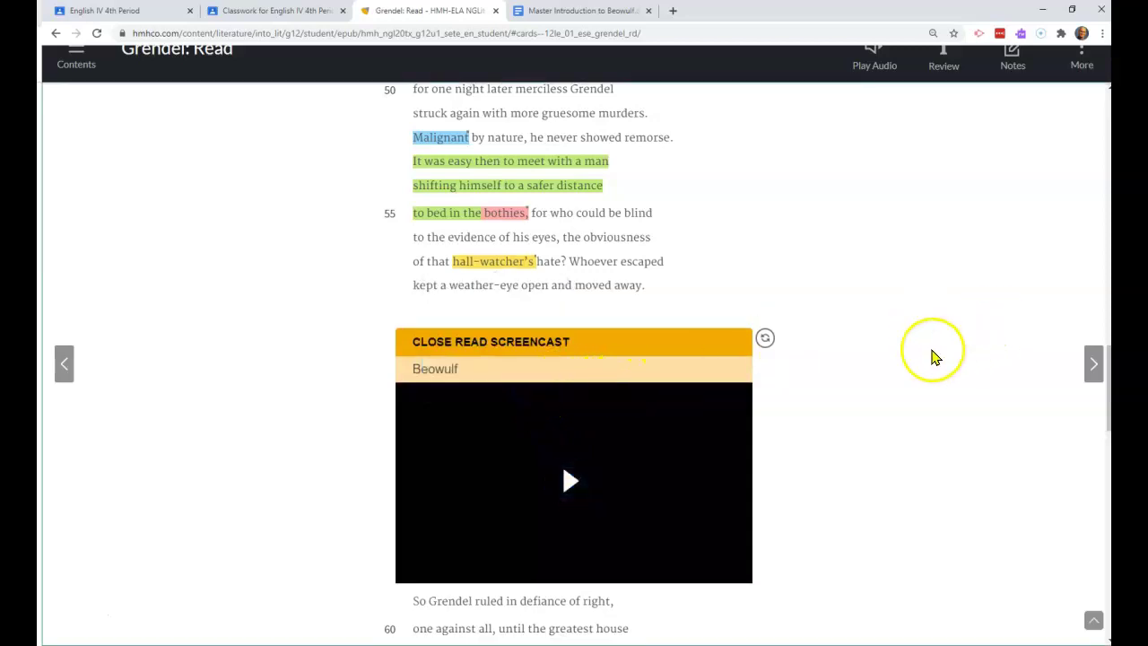
# Read the Grendel passage below the Close Read Screencast, from "So Grendel ruled in defiance of right" through line 78.
pyautogui.scroll(-2, 931, 355)
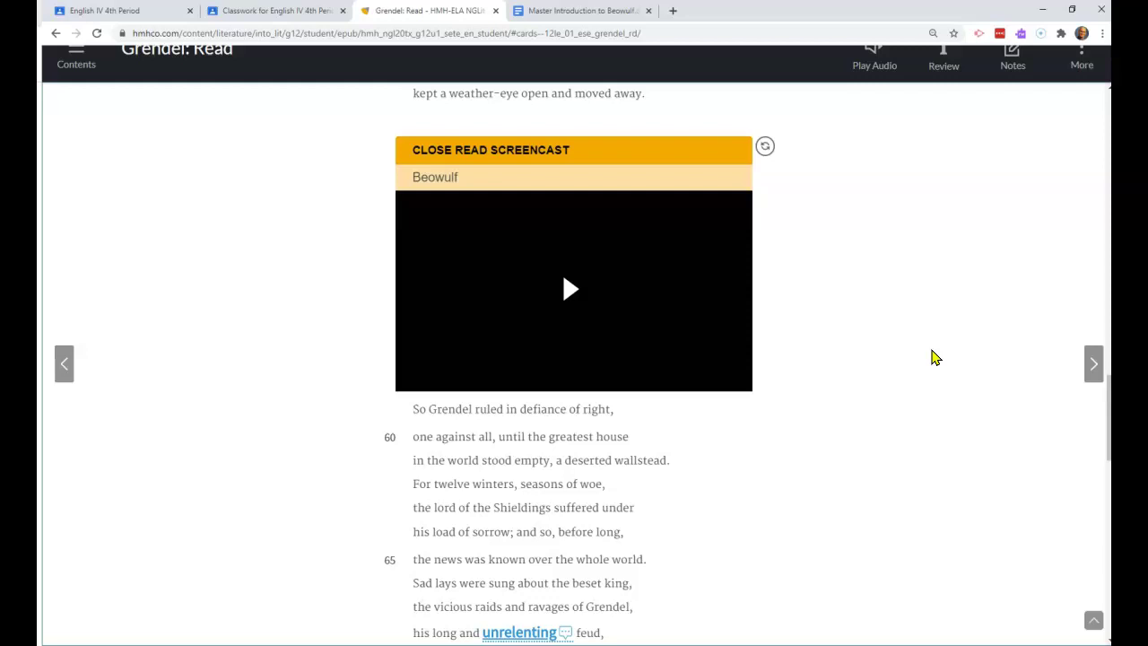
pyautogui.scroll(2, 924, 356)
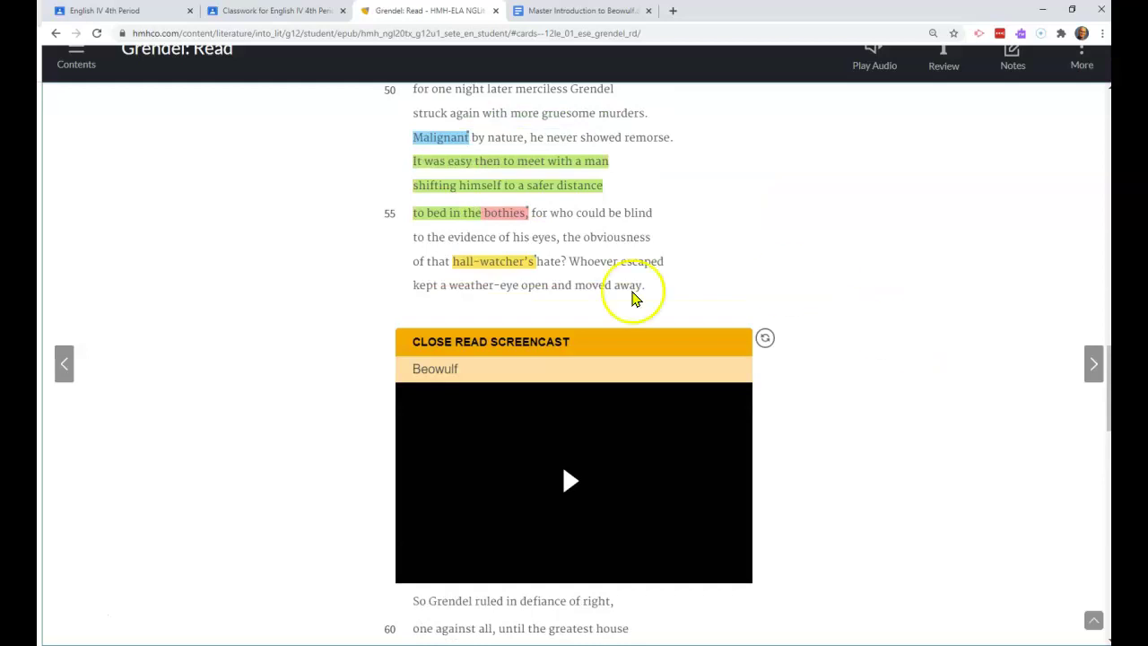
pyautogui.scroll(-3, 828, 338)
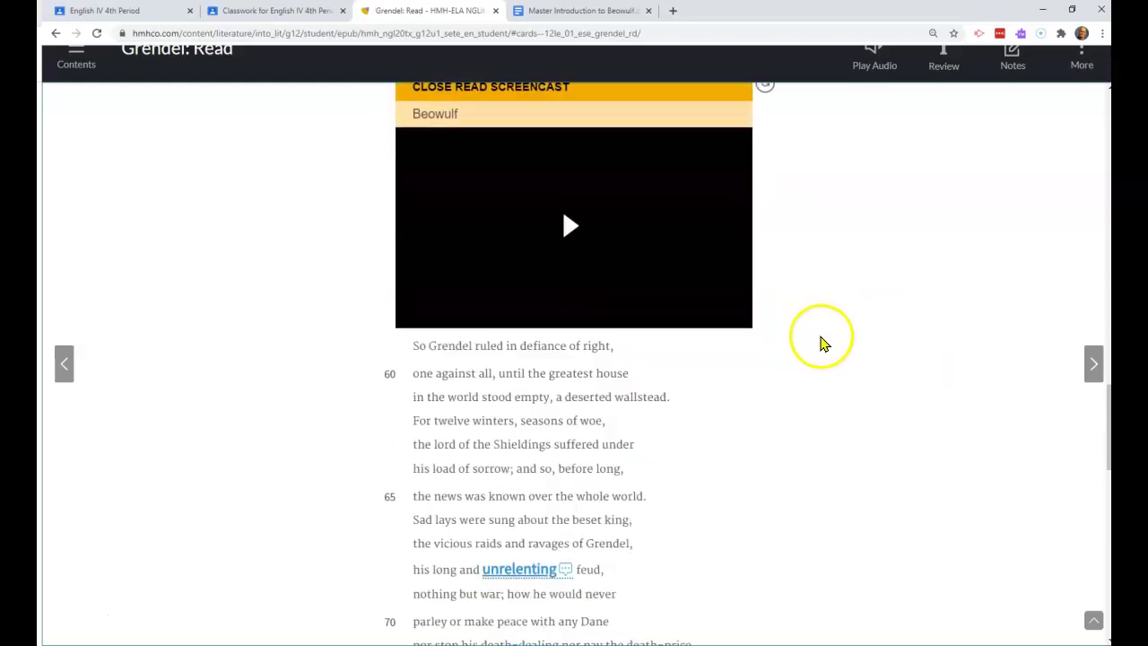
pyautogui.scroll(-2, 835, 344)
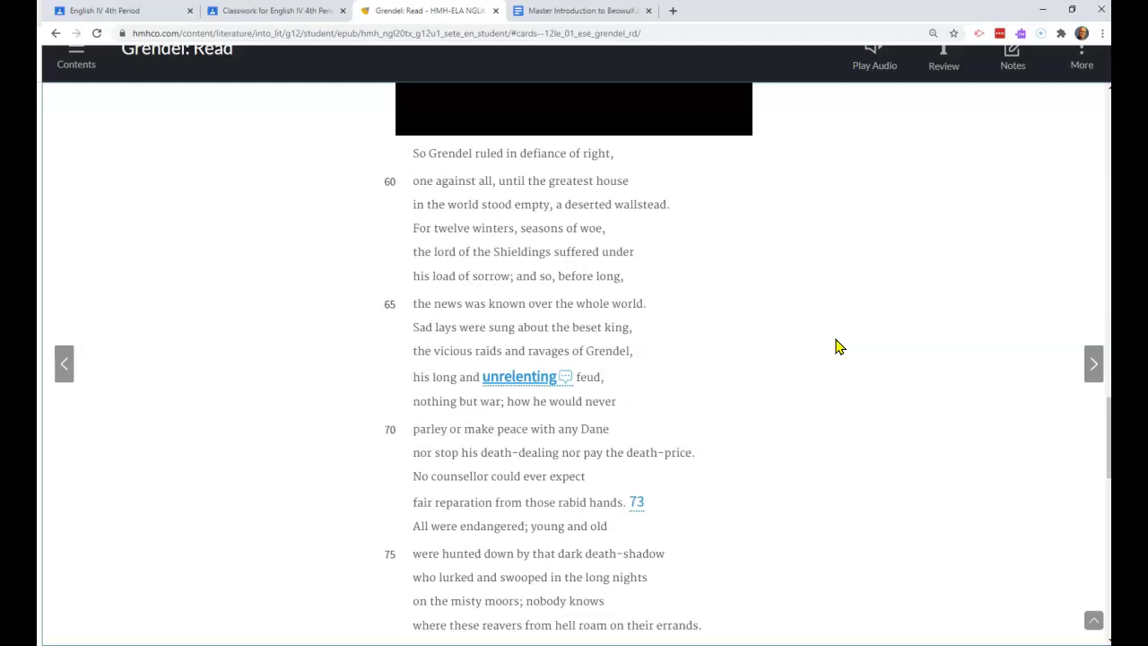
pyautogui.click(873, 81)
pyautogui.scroll(-1, 695, 346)
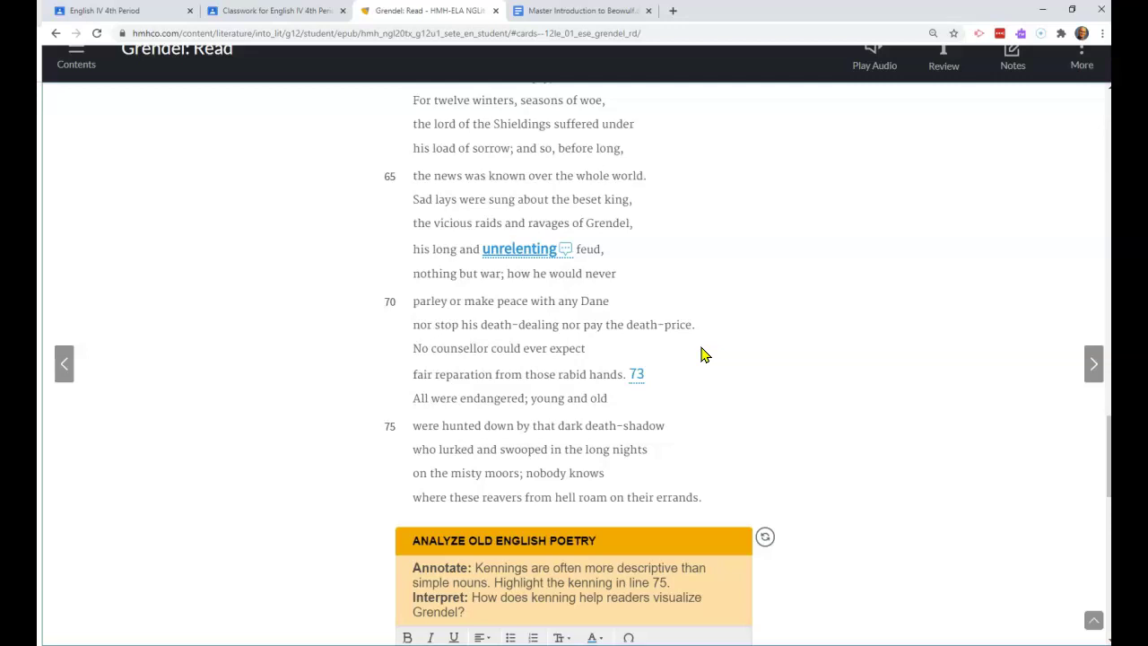
# Highlight "twelve winters," in pink and save the note "twelve winters" on it.
pyautogui.scroll(1, 708, 353)
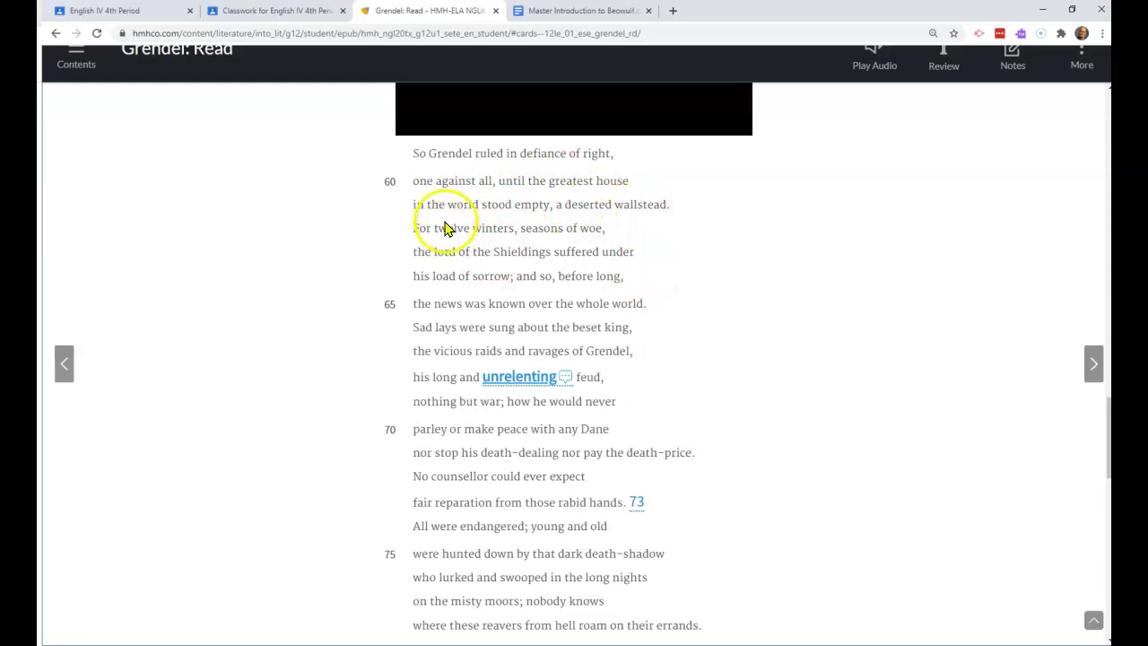
pyautogui.moveTo(435, 227); pyautogui.dragTo(516, 227)
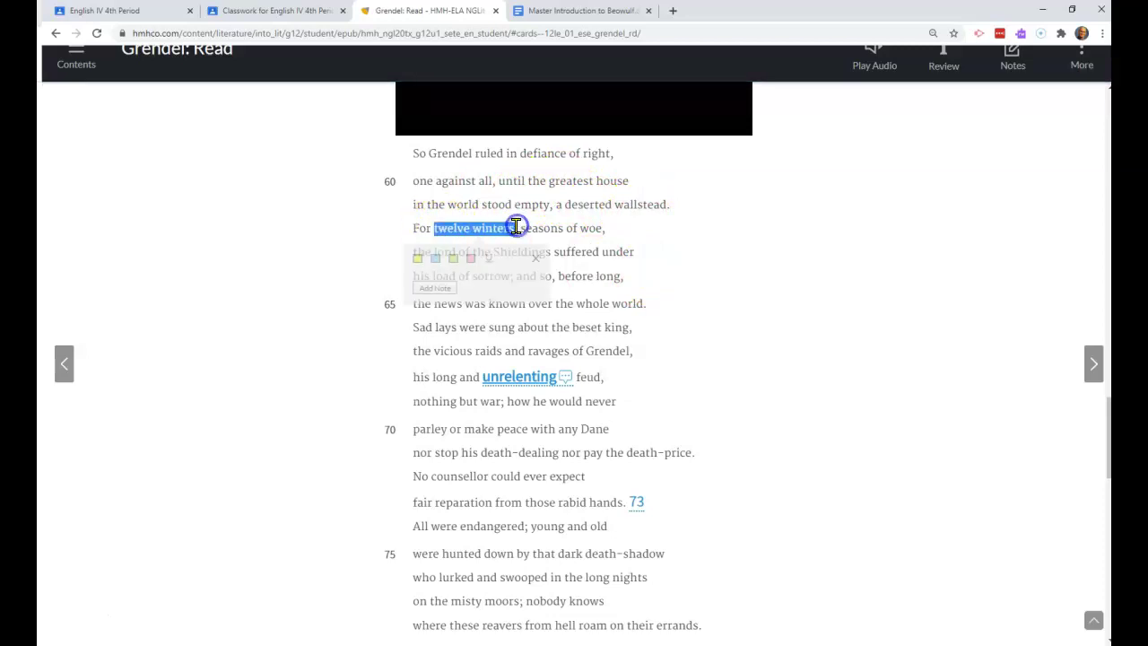
pyautogui.click(471, 259)
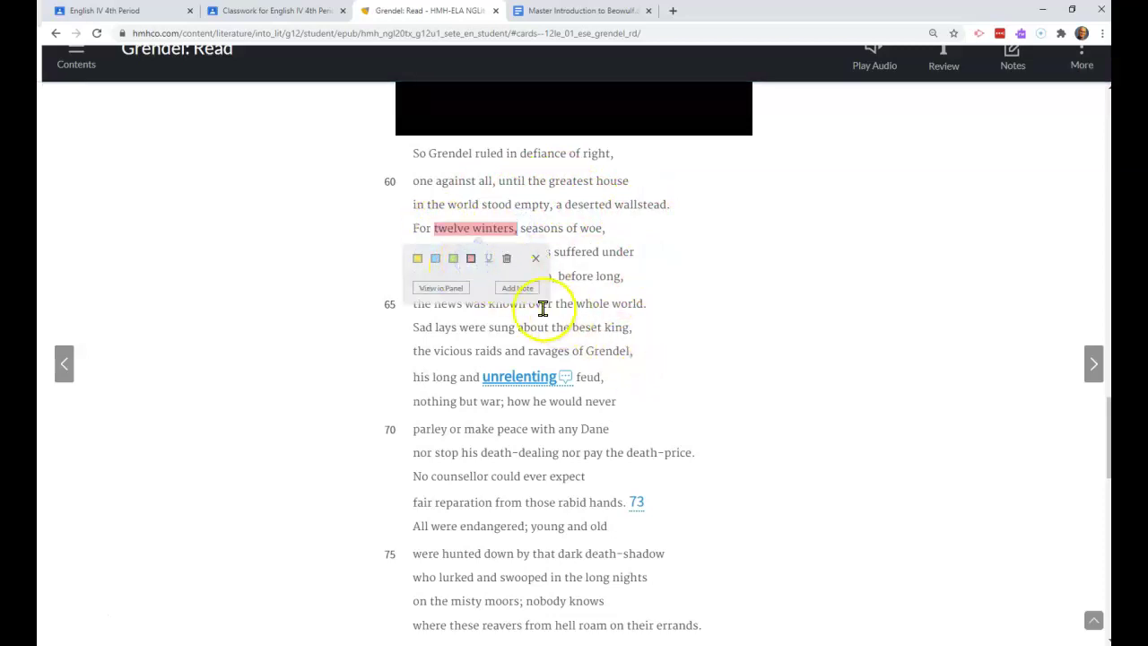
pyautogui.click(517, 288)
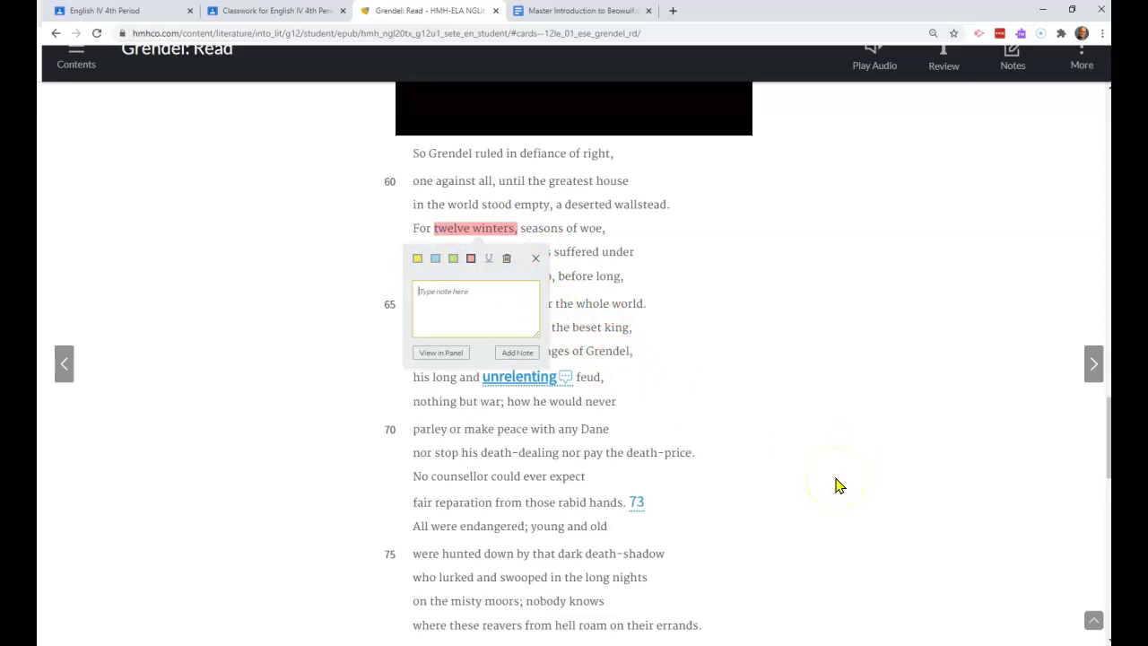
pyautogui.write('twelve winters')
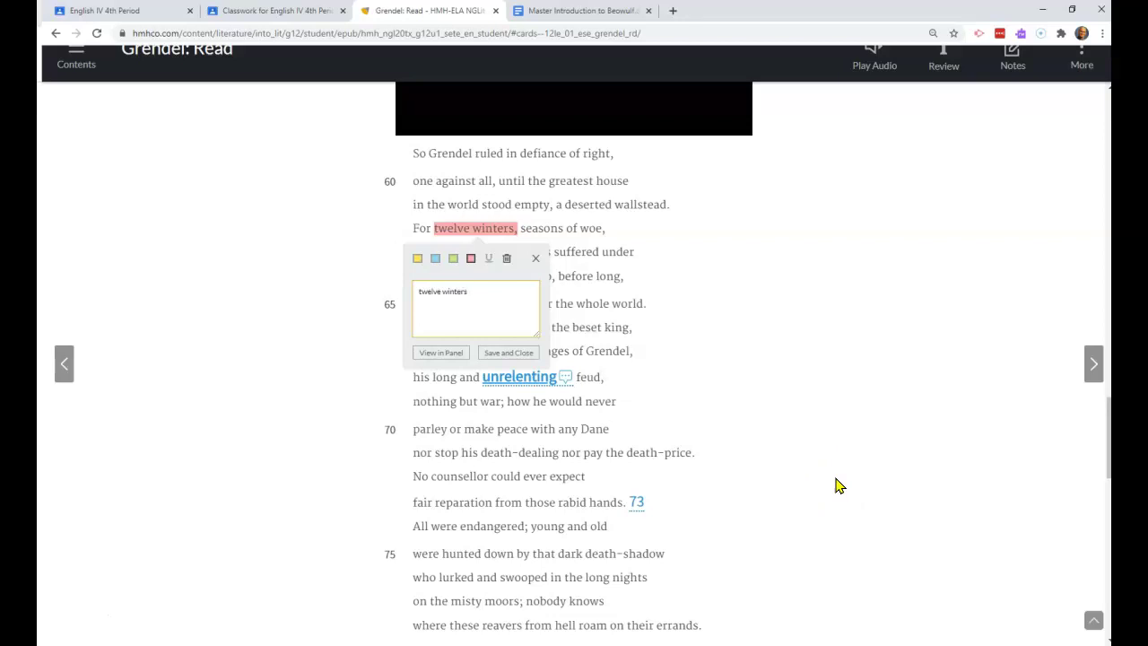
pyautogui.click(519, 353)
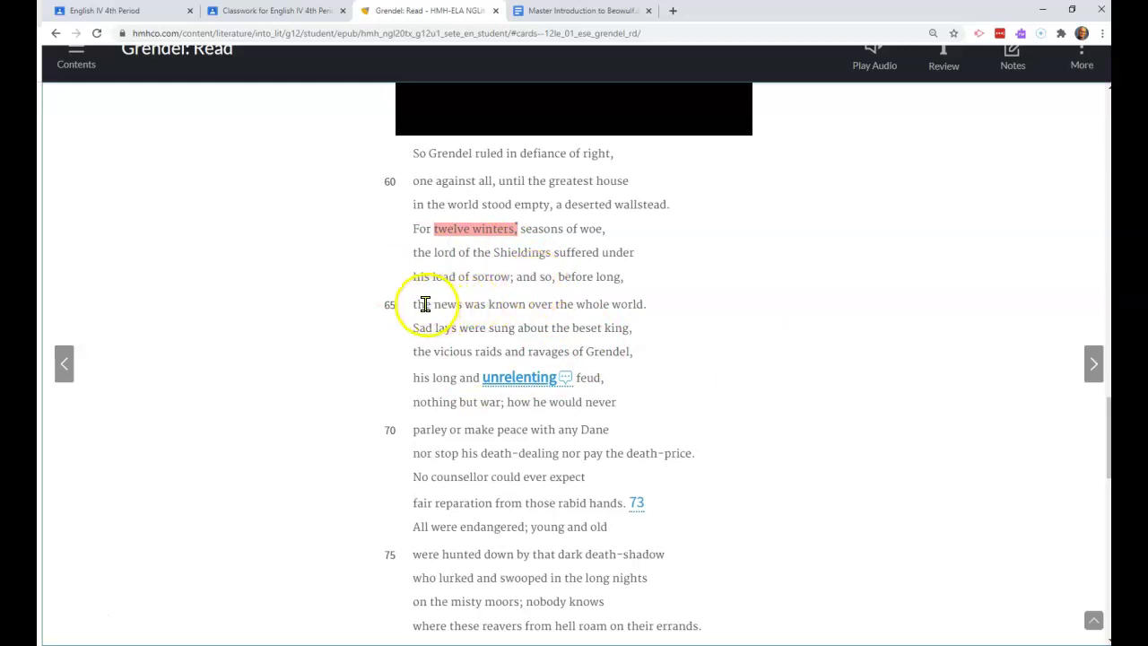
pyautogui.moveTo(428, 304); pyautogui.dragTo(642, 304)
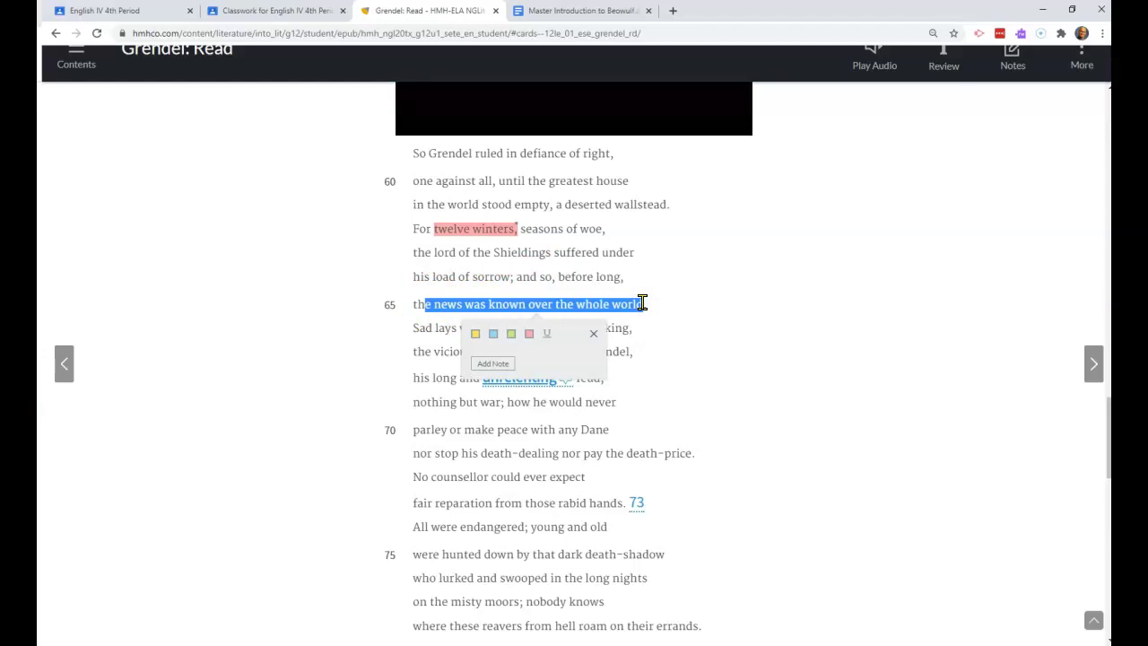
pyautogui.click(727, 374)
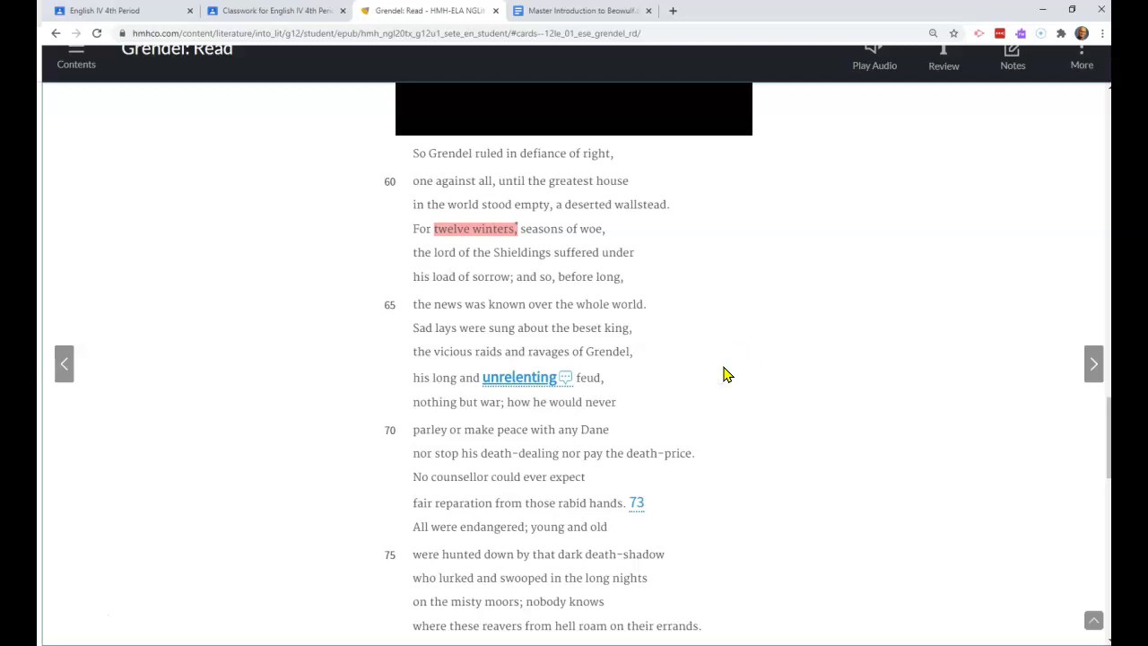
pyautogui.scroll(-1, 727, 374)
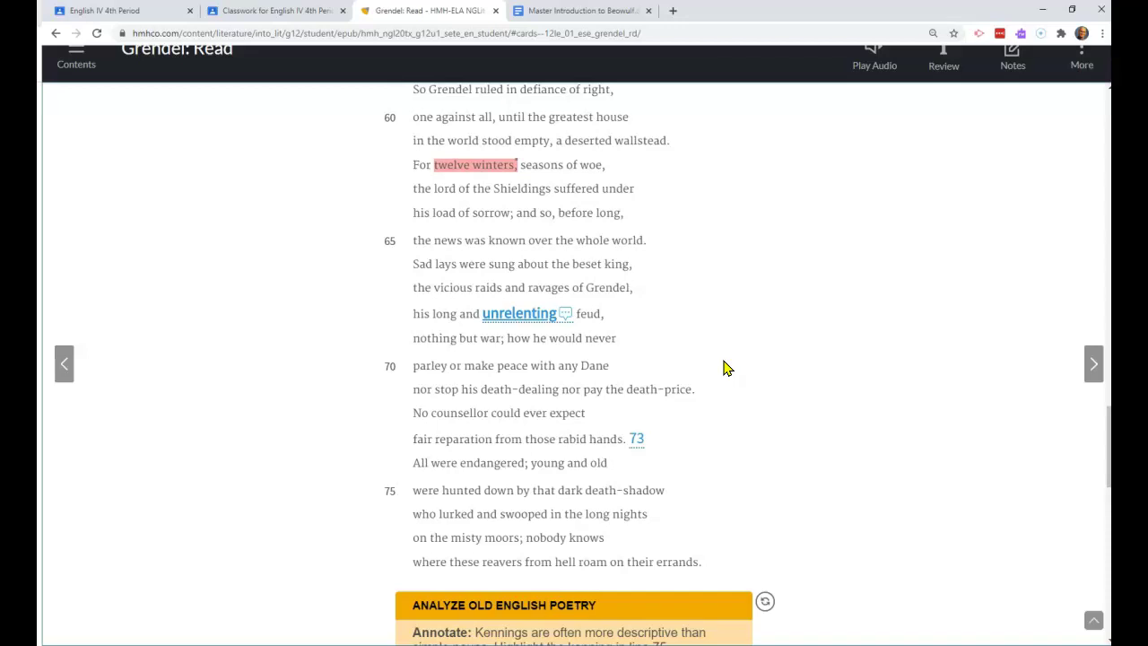
# Look over the beginning of the Master Introduction to Beowulf document and return to the Grendel text.
pyautogui.click(563, 15)
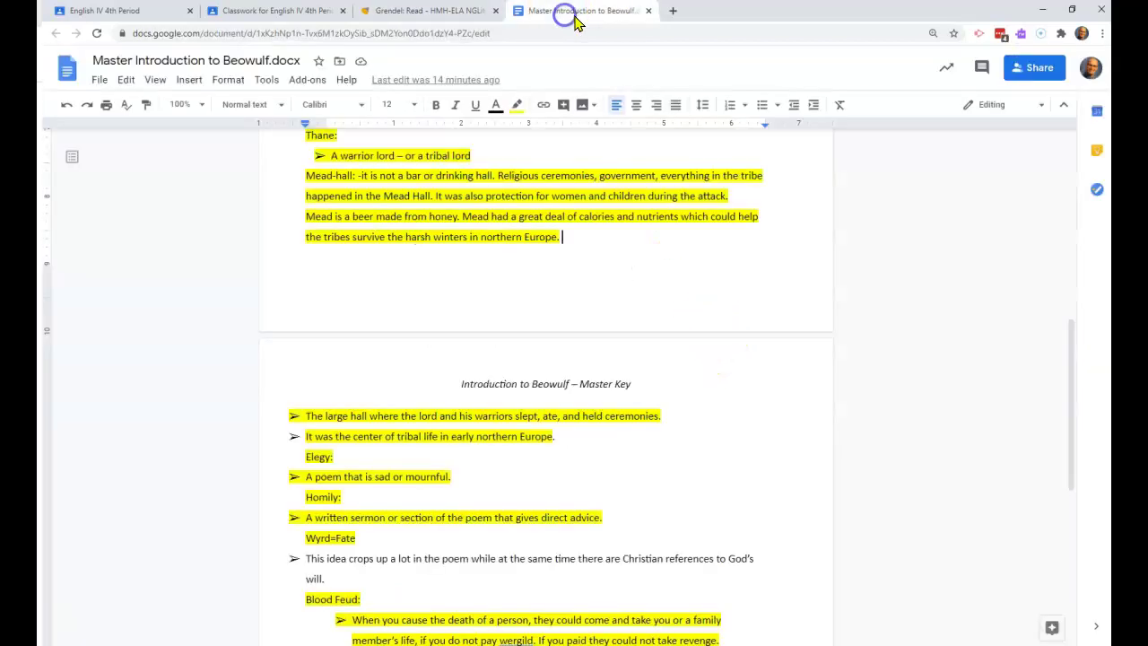
pyautogui.scroll(6, 646, 332)
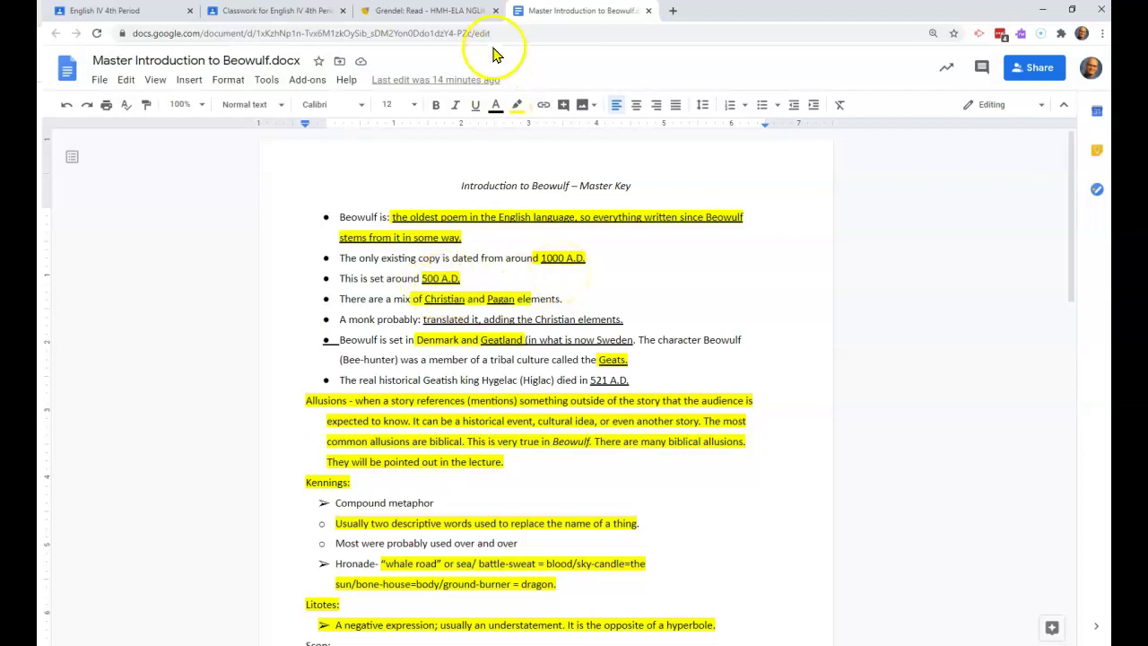
pyautogui.click(467, 12)
# Highlight "feud" after "unrelenting" in green and save the note "Blood feud." on it.
pyautogui.scroll(-3, 682, 269)
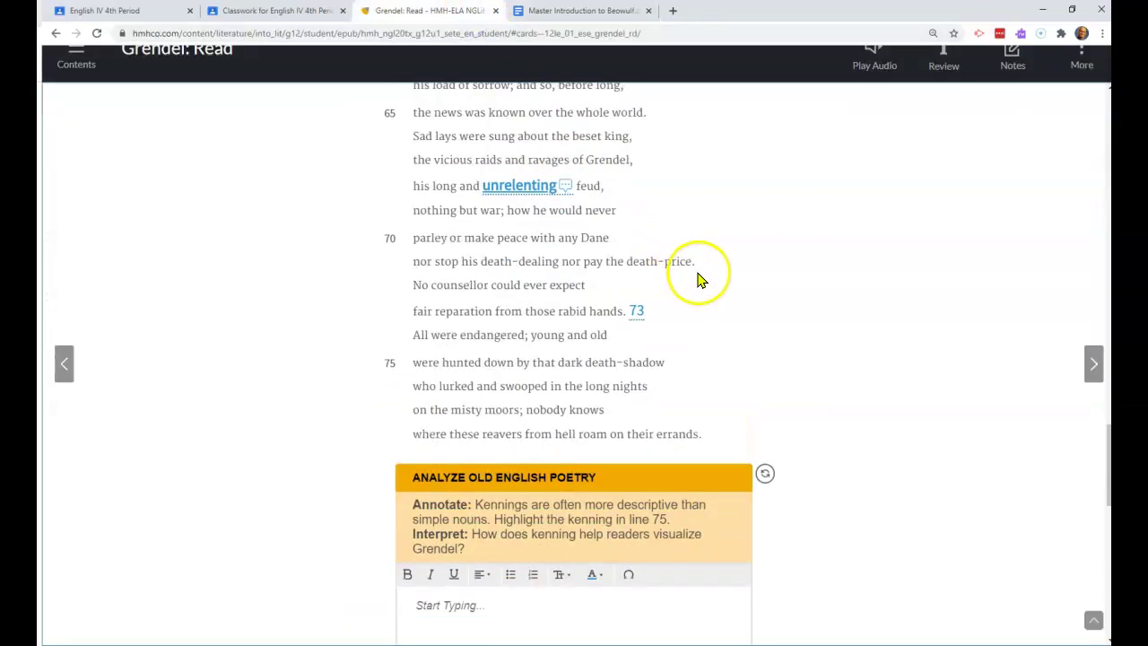
pyautogui.scroll(1, 703, 279)
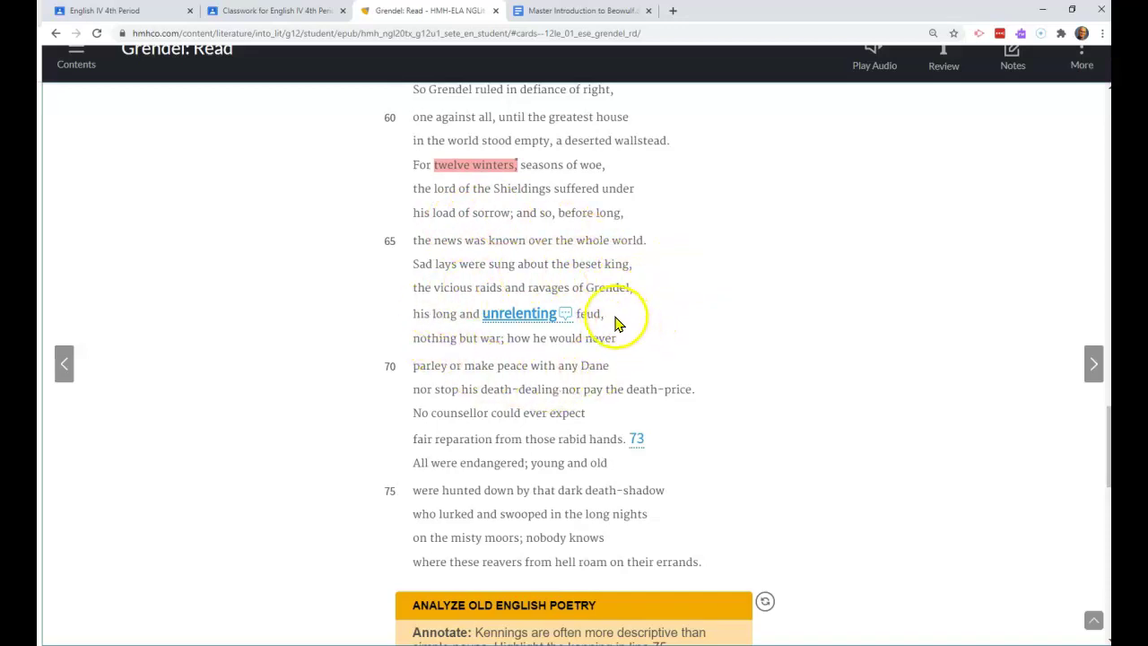
pyautogui.click(580, 313)
pyautogui.moveTo(580, 313); pyautogui.dragTo(599, 316)
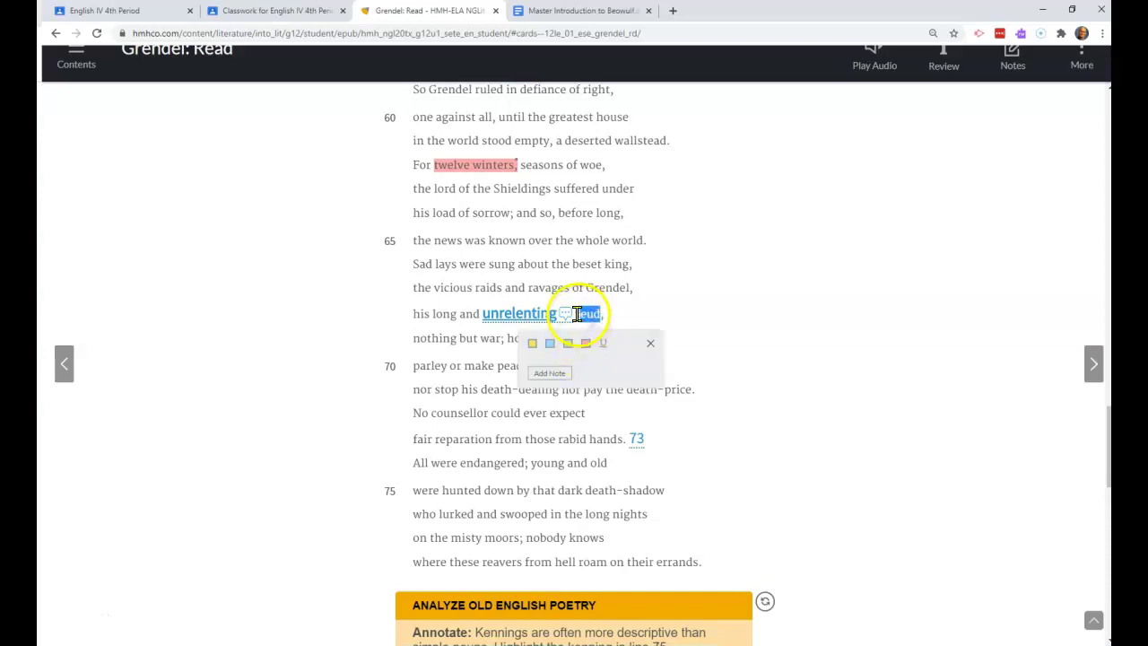
pyautogui.click(604, 318)
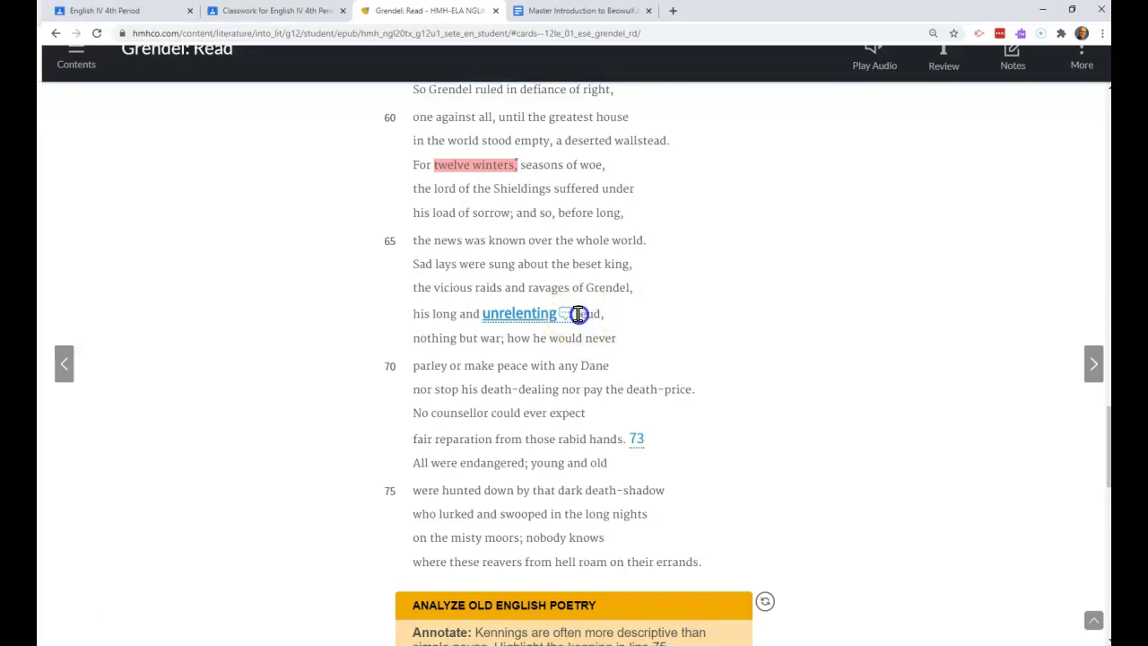
pyautogui.doubleClick(590, 314)
pyautogui.click(560, 353)
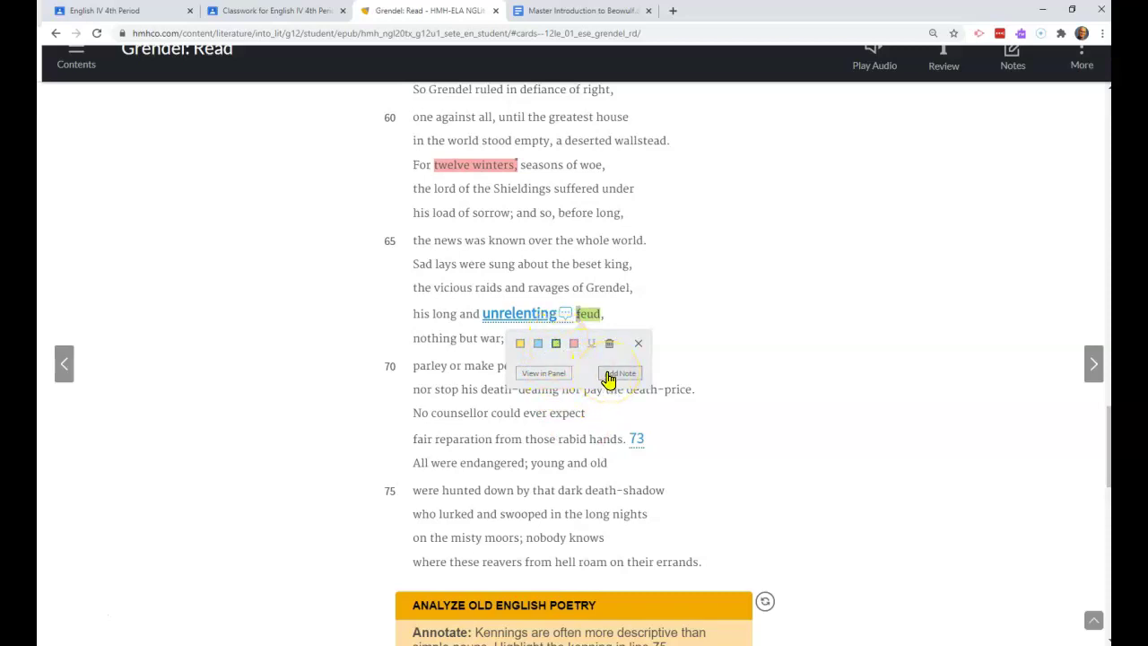
pyautogui.click(610, 375)
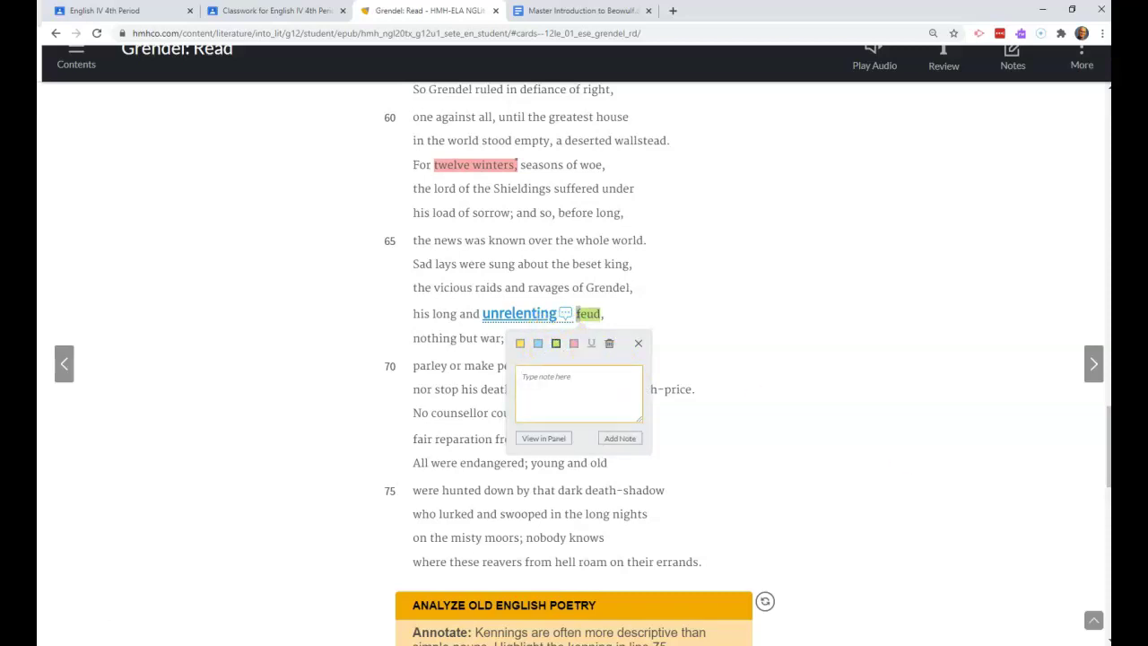
pyautogui.write('Blood feud.')
pyautogui.click(619, 439)
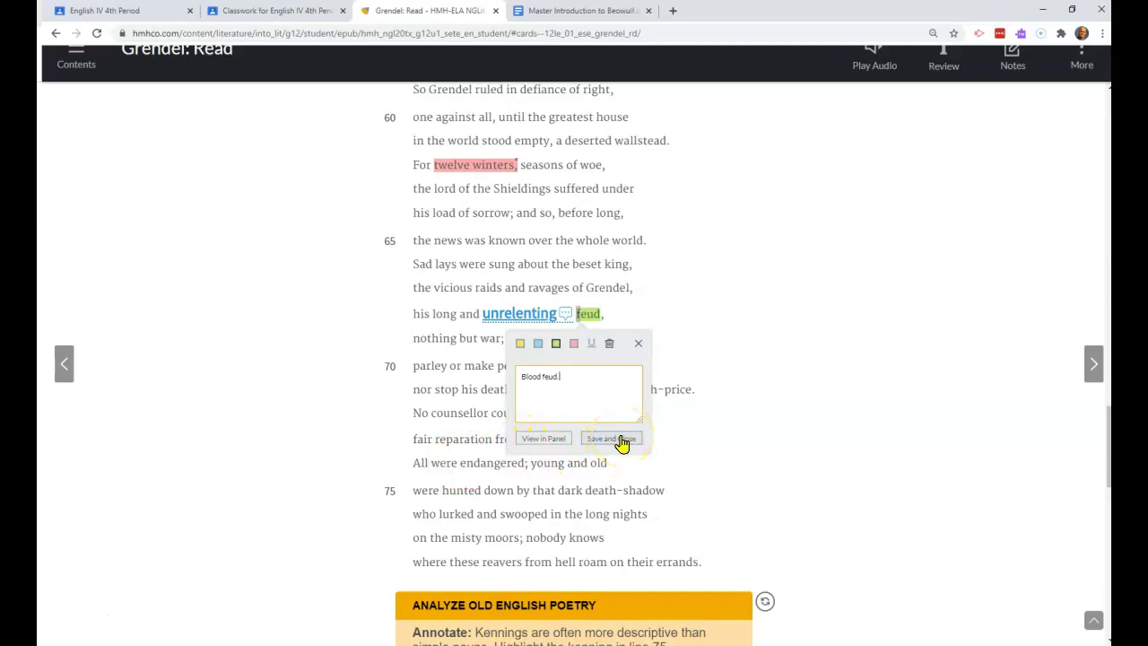
pyautogui.click(622, 440)
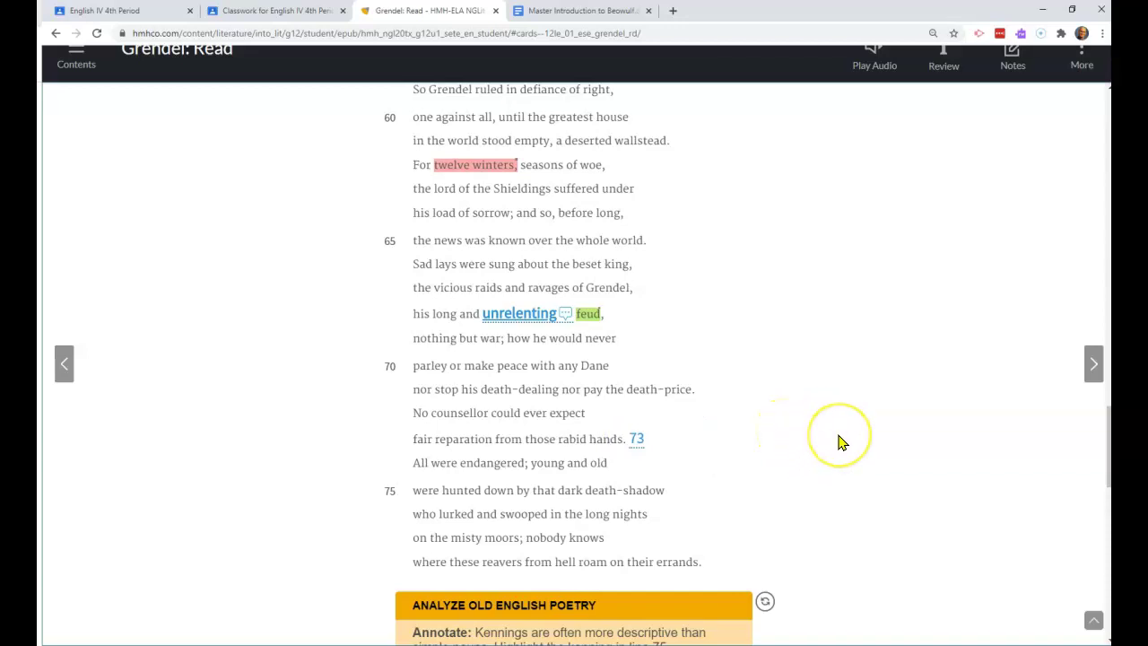
# Switch to the Master Introduction to Beowulf document and find the Blood Feud and Wergild definitions.
pyautogui.click(585, 11)
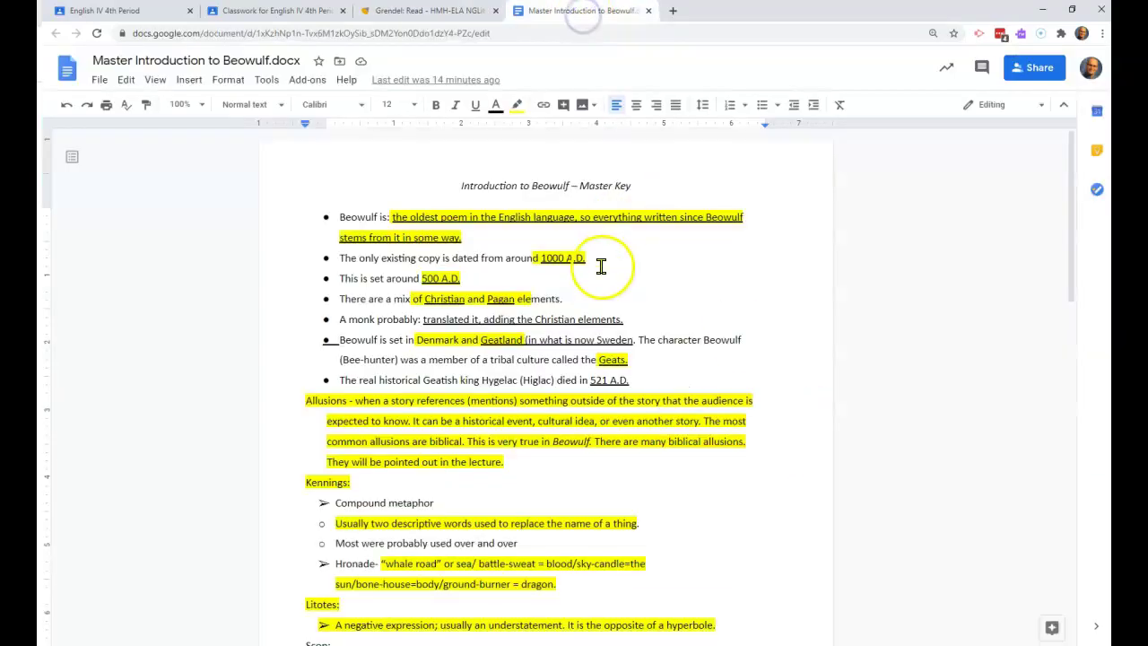
pyautogui.scroll(-4, 602, 267)
pyautogui.scroll(1, 609, 274)
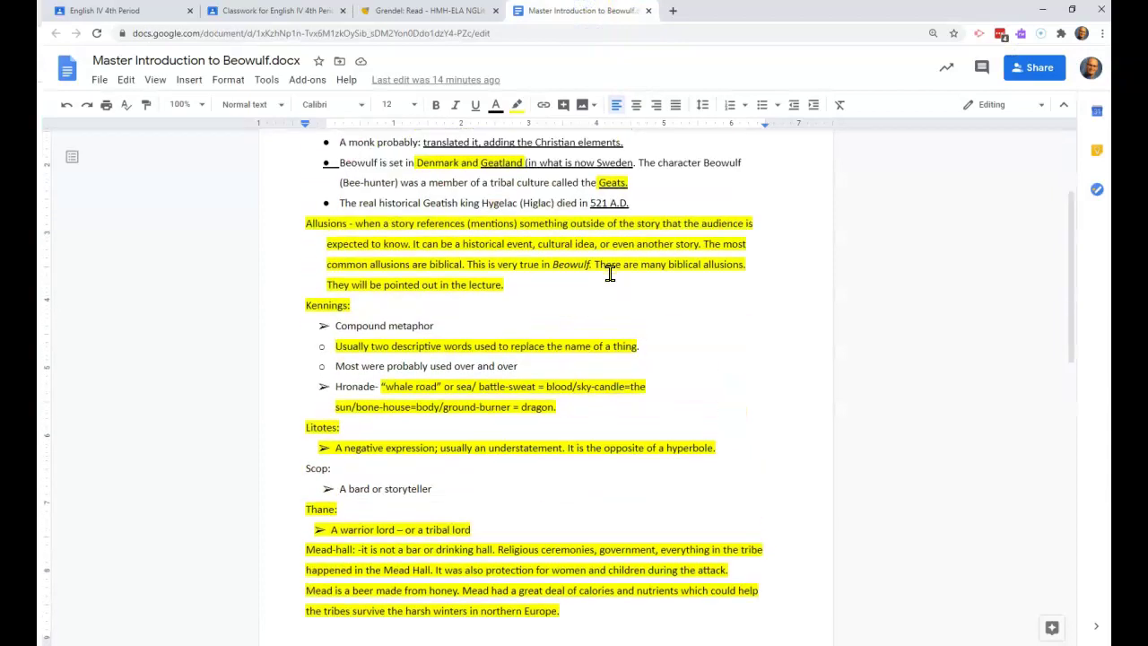
pyautogui.scroll(-2, 610, 274)
pyautogui.scroll(-4, 610, 273)
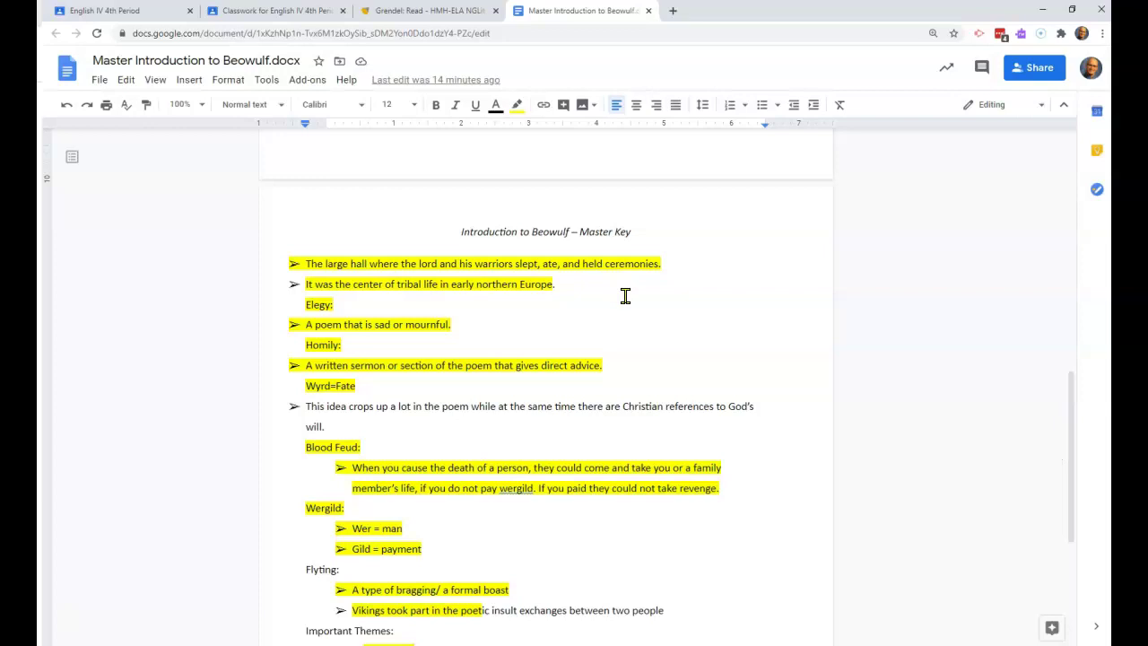
# Return from the introduction document to the Grendel text, highlight "death-price." in pink and save the note "Wergild" on it.
pyautogui.scroll(-2, 625, 296)
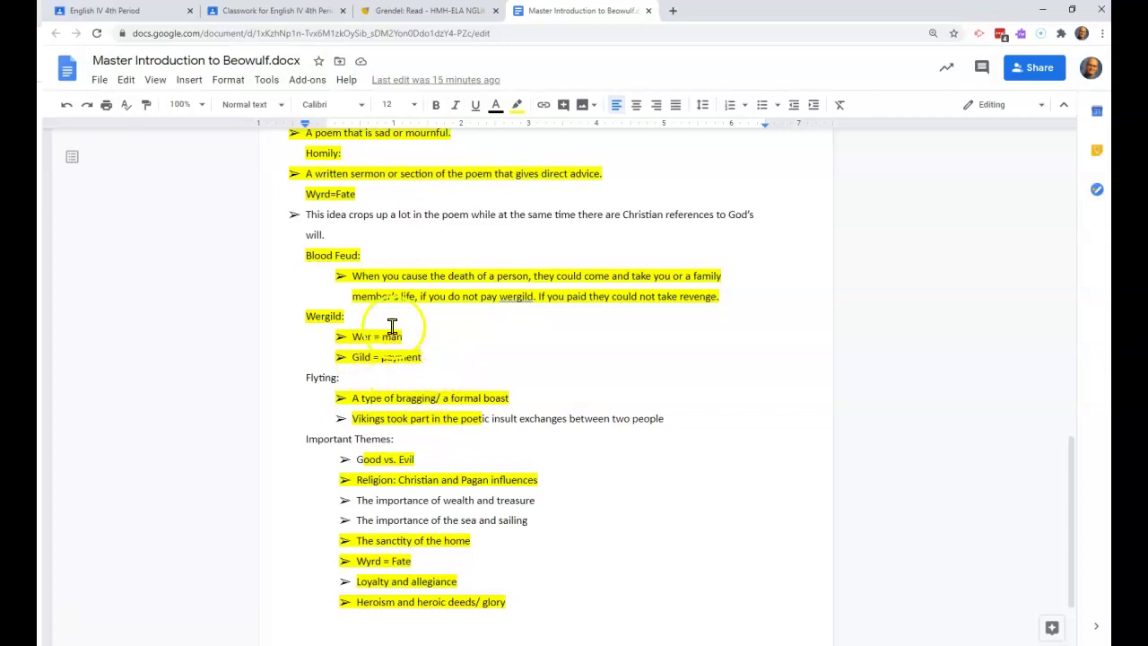
pyautogui.click(421, 11)
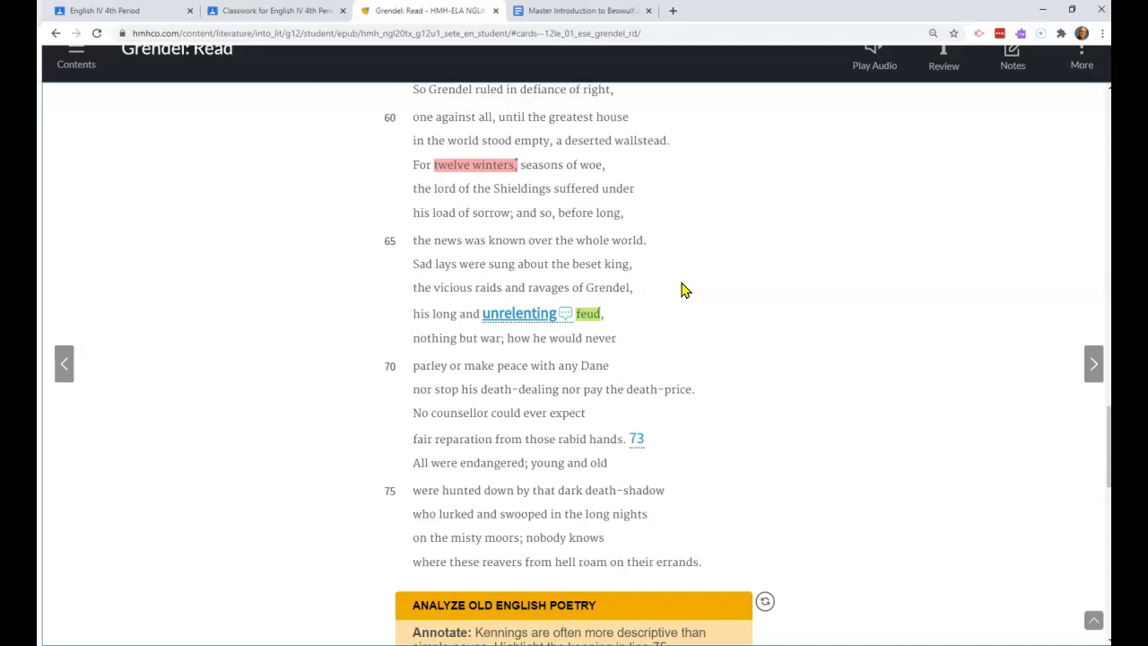
pyautogui.moveTo(627, 390); pyautogui.dragTo(698, 390)
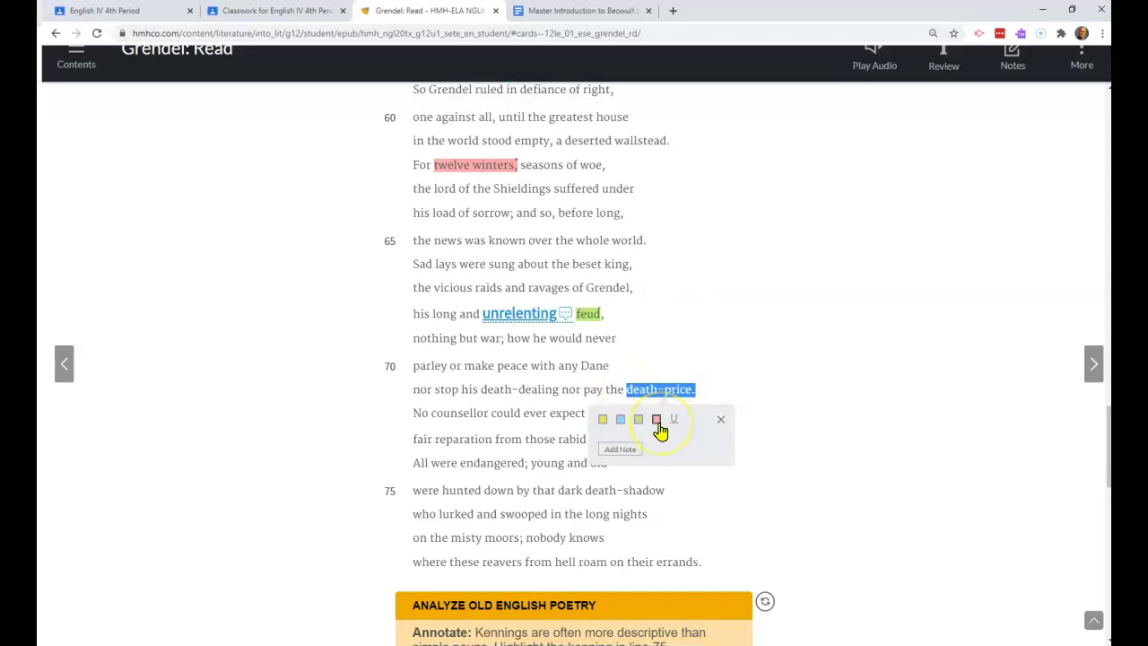
pyautogui.click(657, 421)
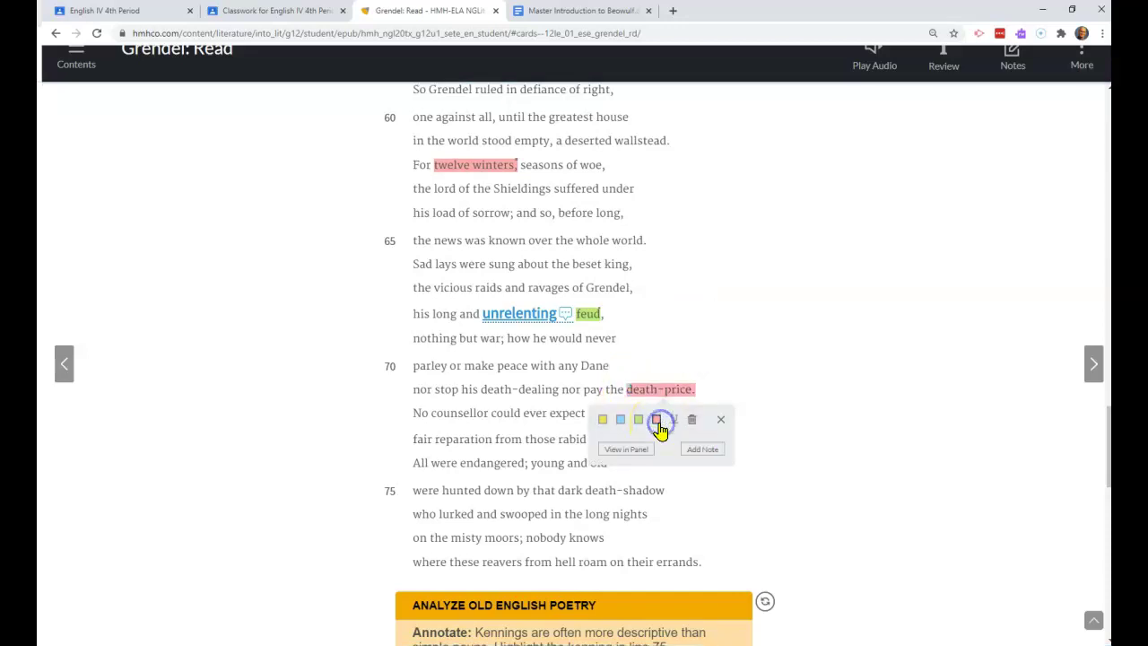
pyautogui.click(703, 449)
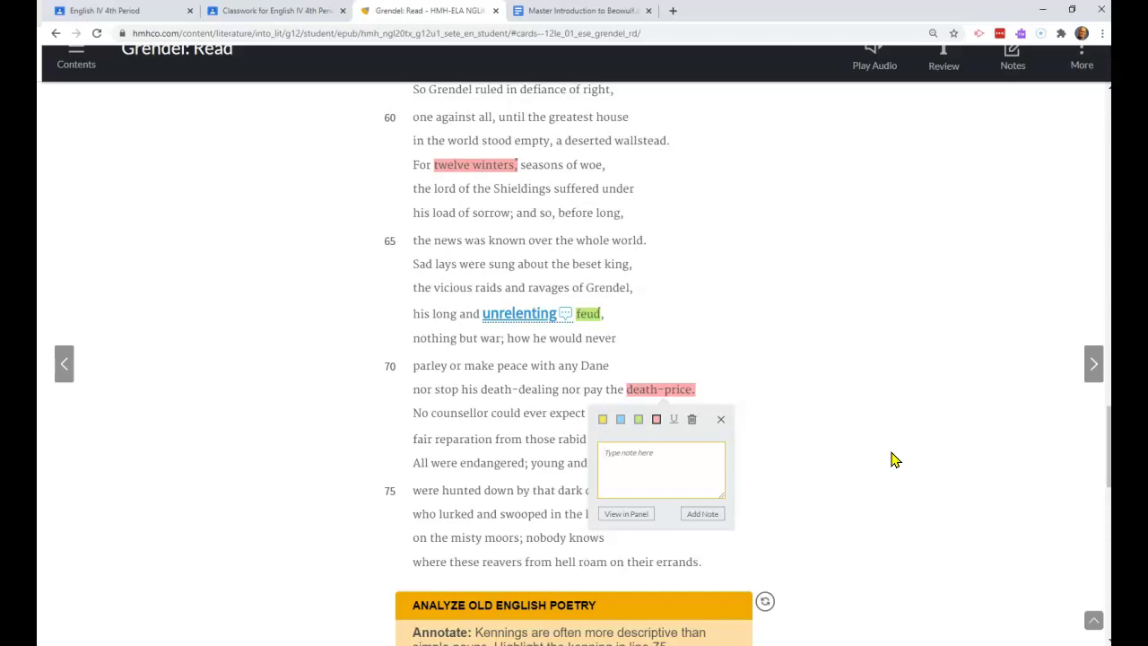
pyautogui.write('Wergild,')
pyautogui.click(691, 513)
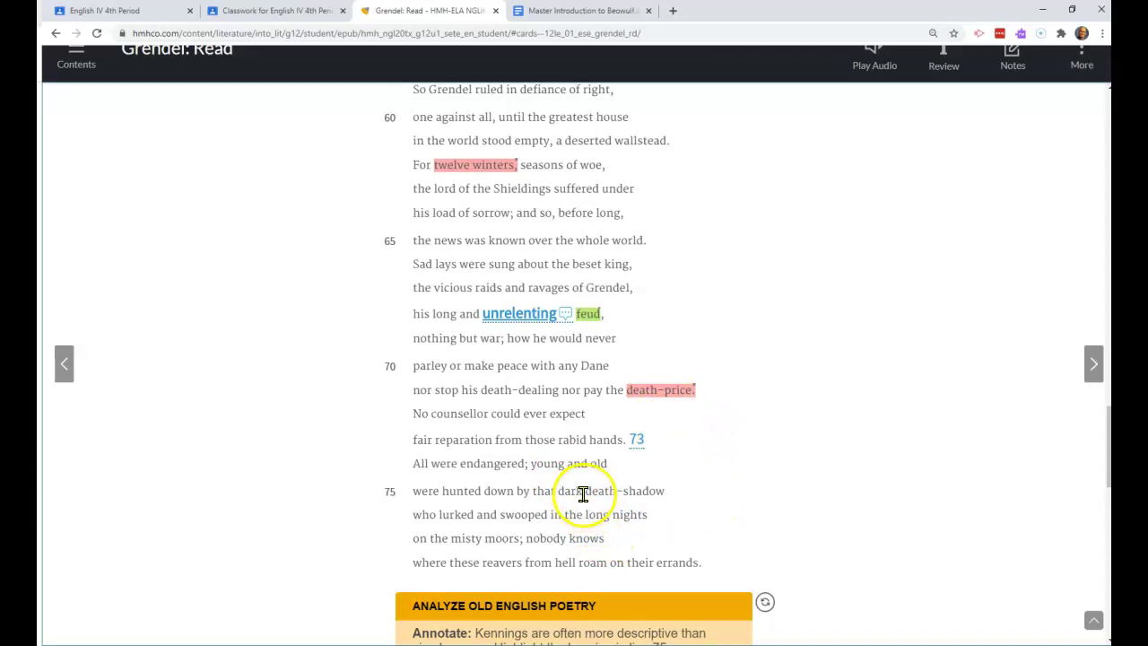
# Highlight the kenning "death-shadow" in line 75 in blue and save the note "Grendel." on it.
pyautogui.moveTo(585, 491); pyautogui.dragTo(668, 492)
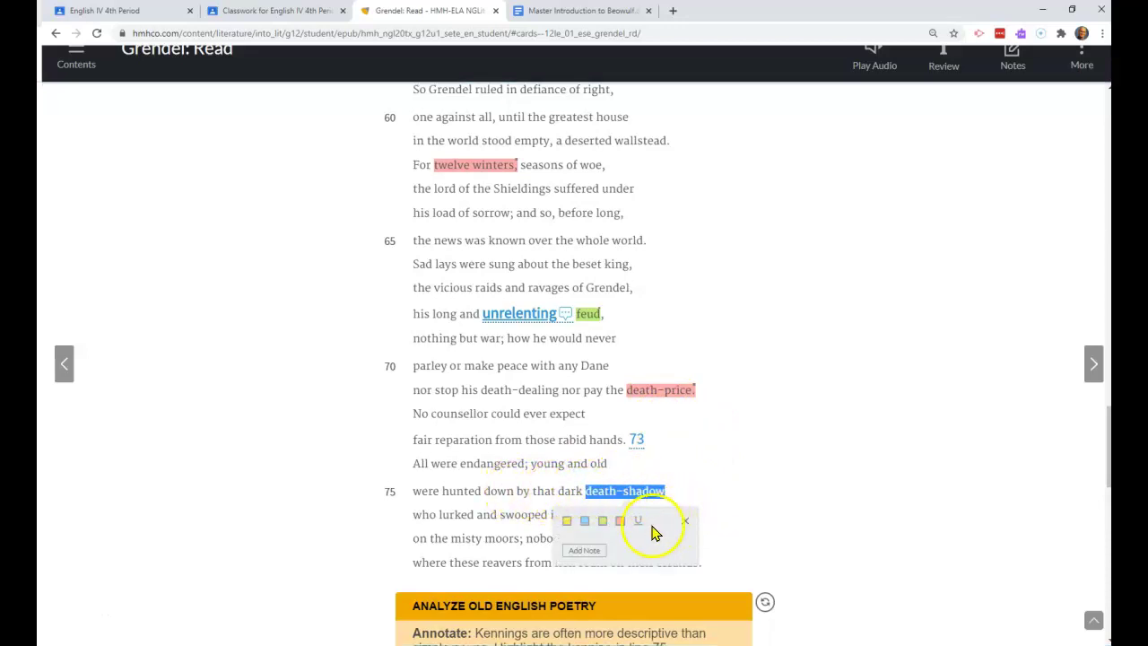
pyautogui.click(734, 528)
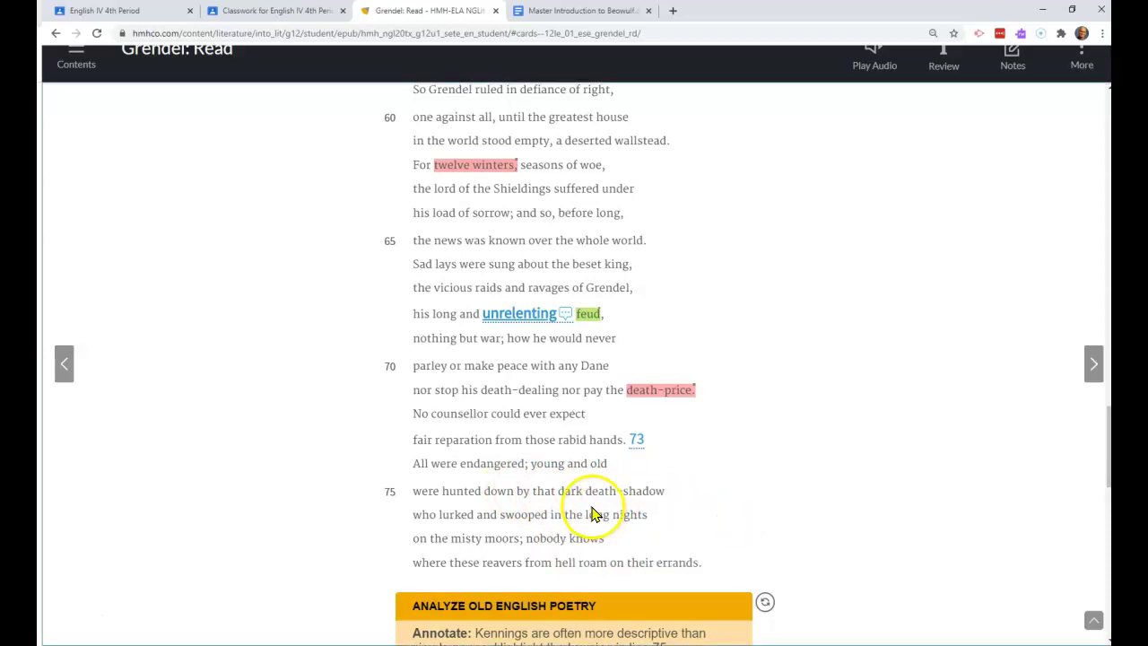
pyautogui.moveTo(585, 490); pyautogui.dragTo(669, 491)
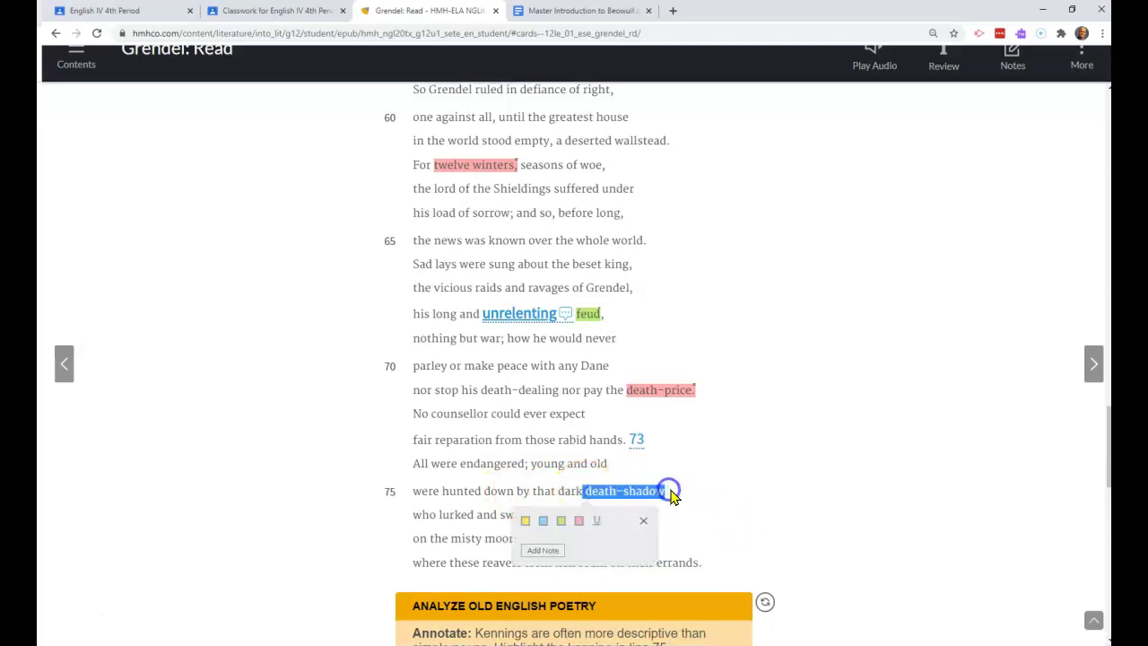
pyautogui.click(543, 522)
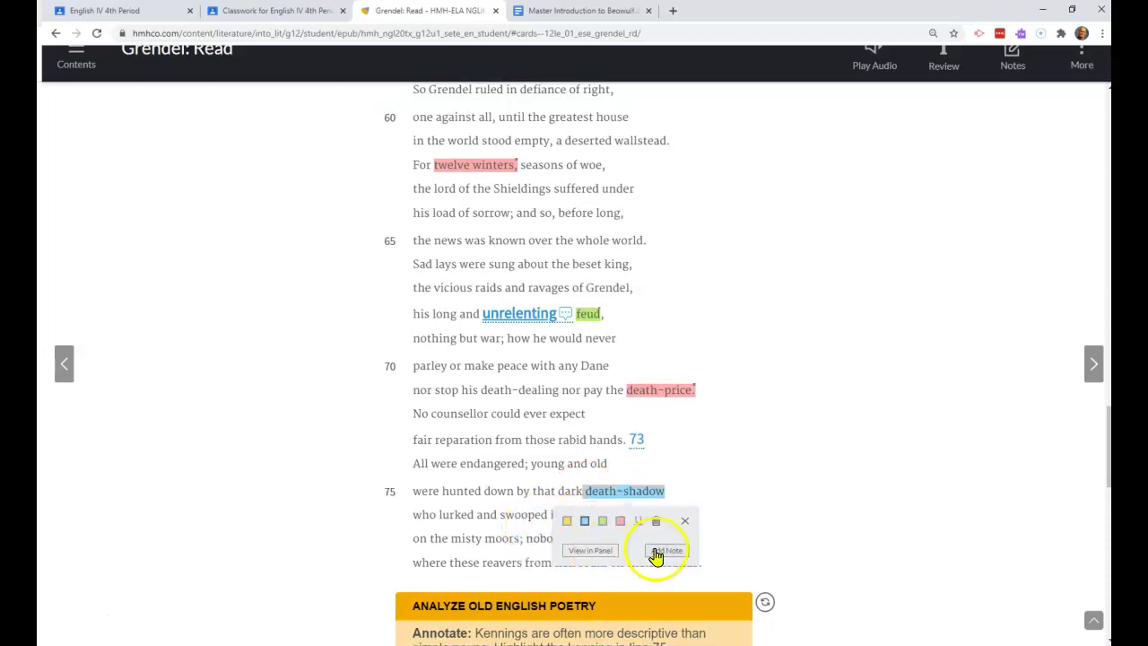
pyautogui.click(655, 551)
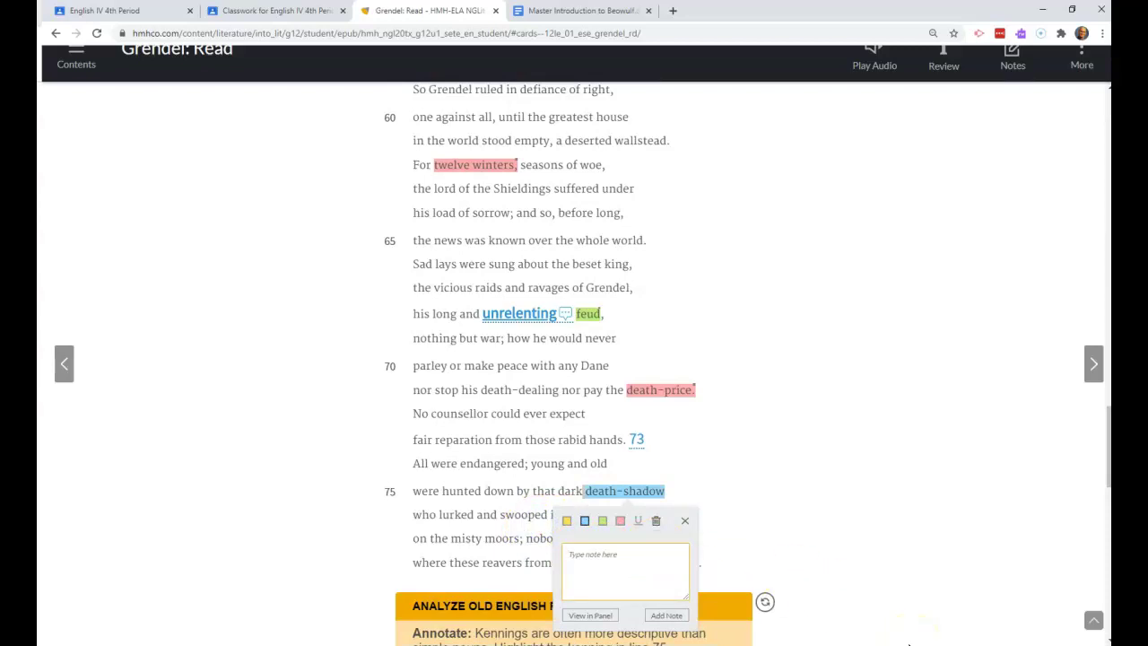
pyautogui.write('Grendel,')
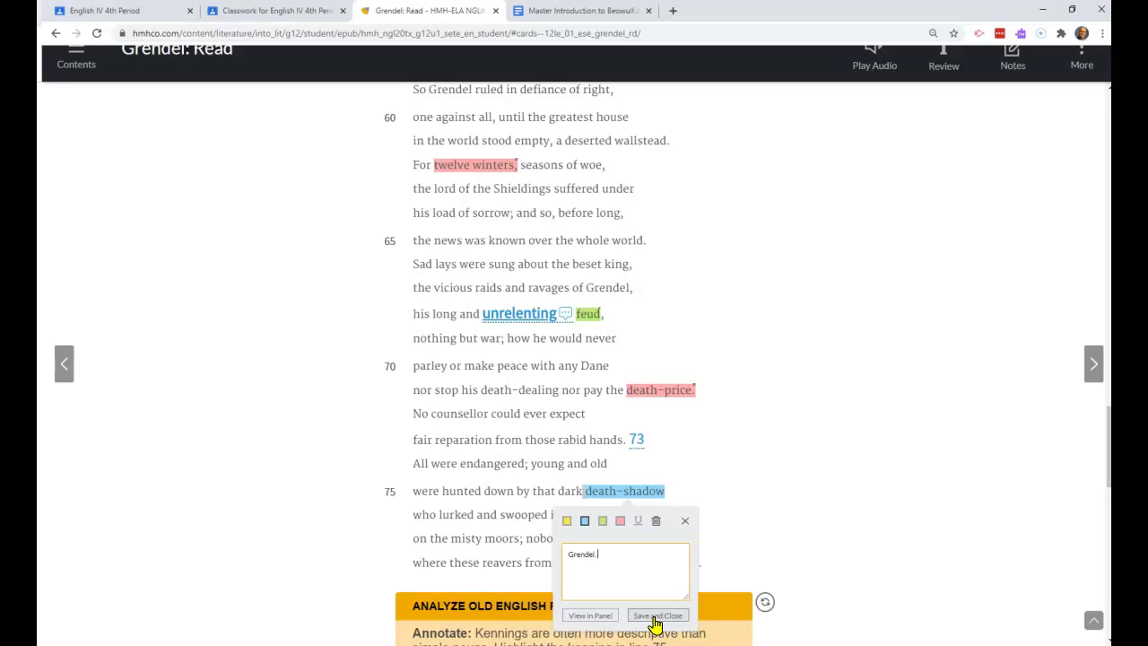
pyautogui.click(655, 616)
# Read the Analyze Old English Poetry prompt about kennings and the poem lines that follow it.
pyautogui.scroll(-2, 795, 545)
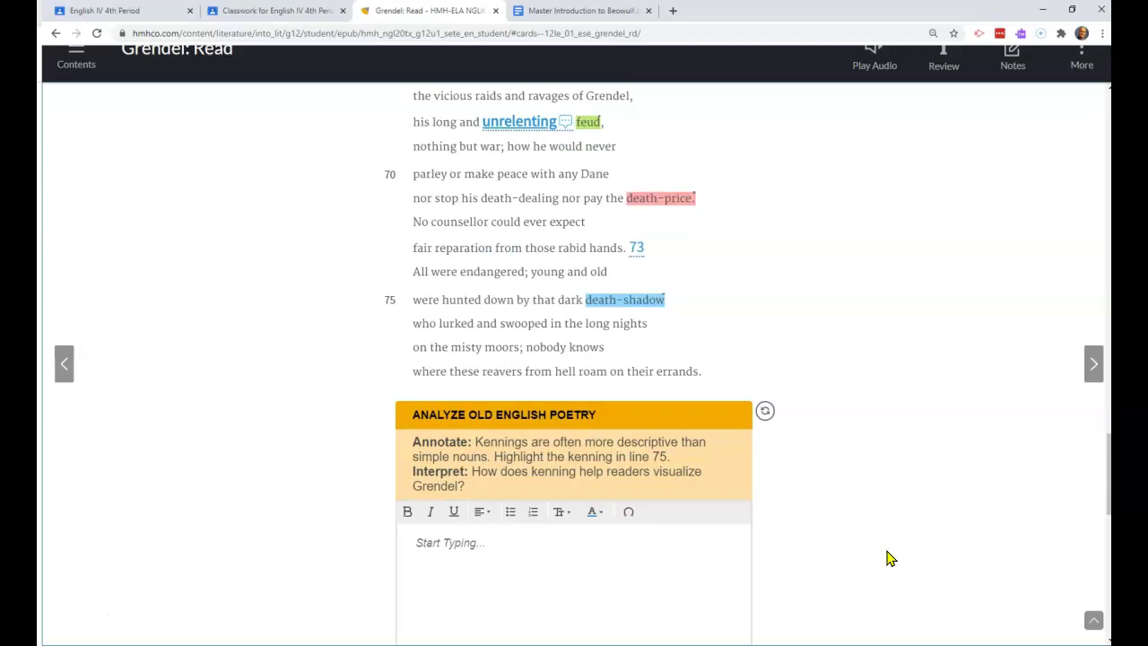
pyautogui.click(899, 547)
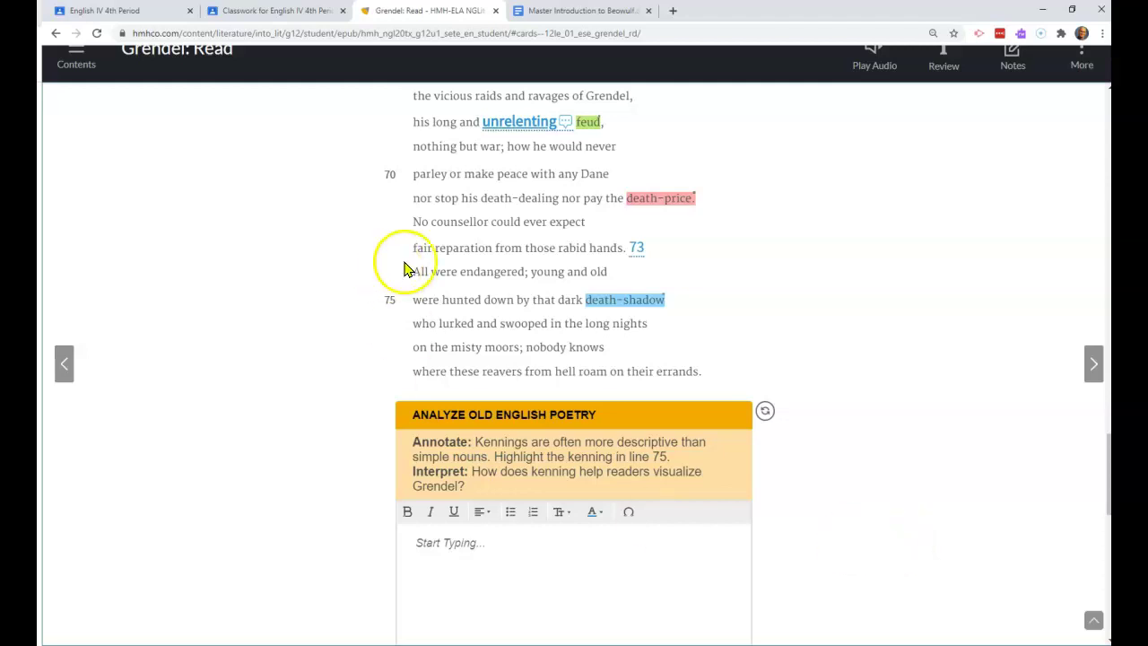
pyautogui.scroll(-2, 950, 377)
pyautogui.scroll(-3, 947, 376)
pyautogui.scroll(3, 947, 377)
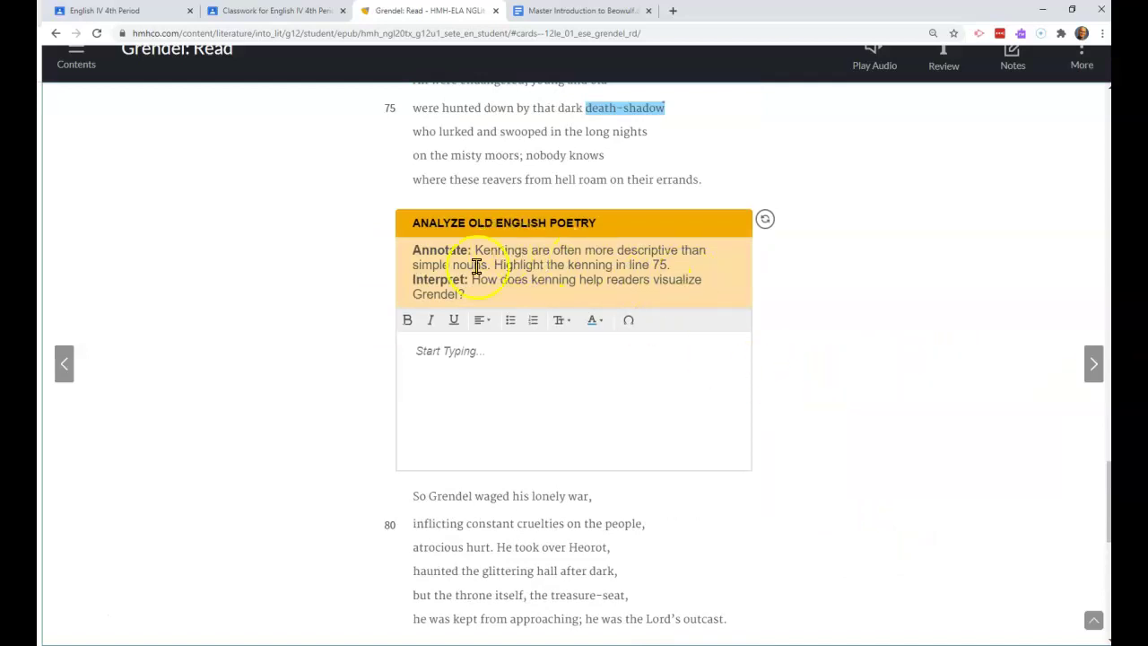
pyautogui.scroll(-2, 945, 384)
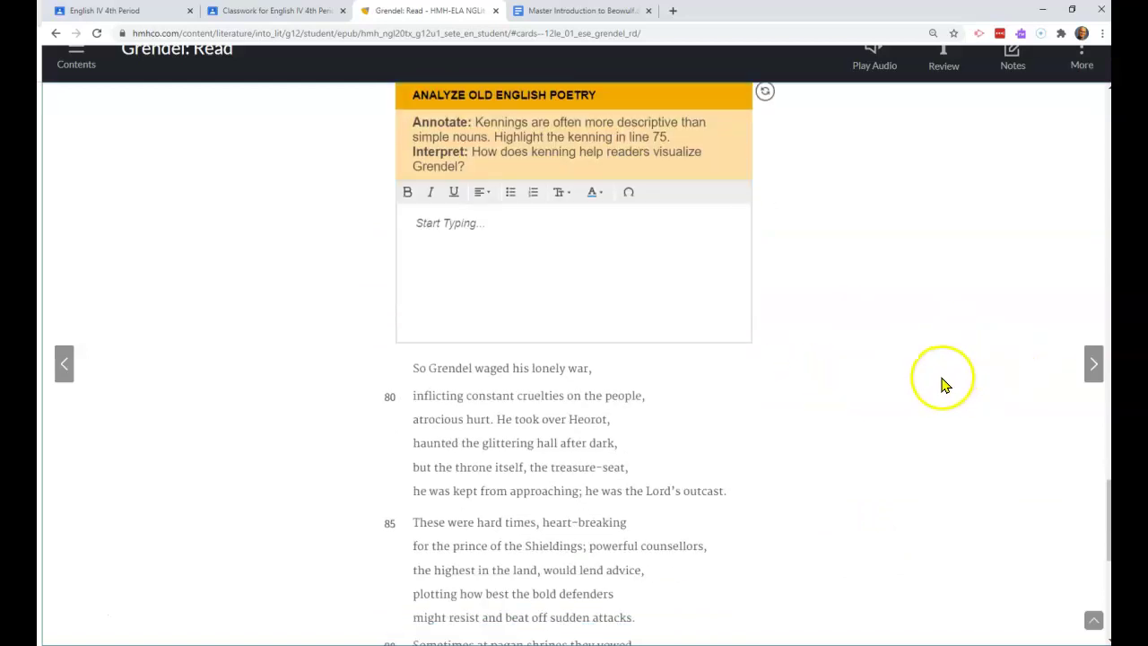
pyautogui.scroll(-2, 944, 384)
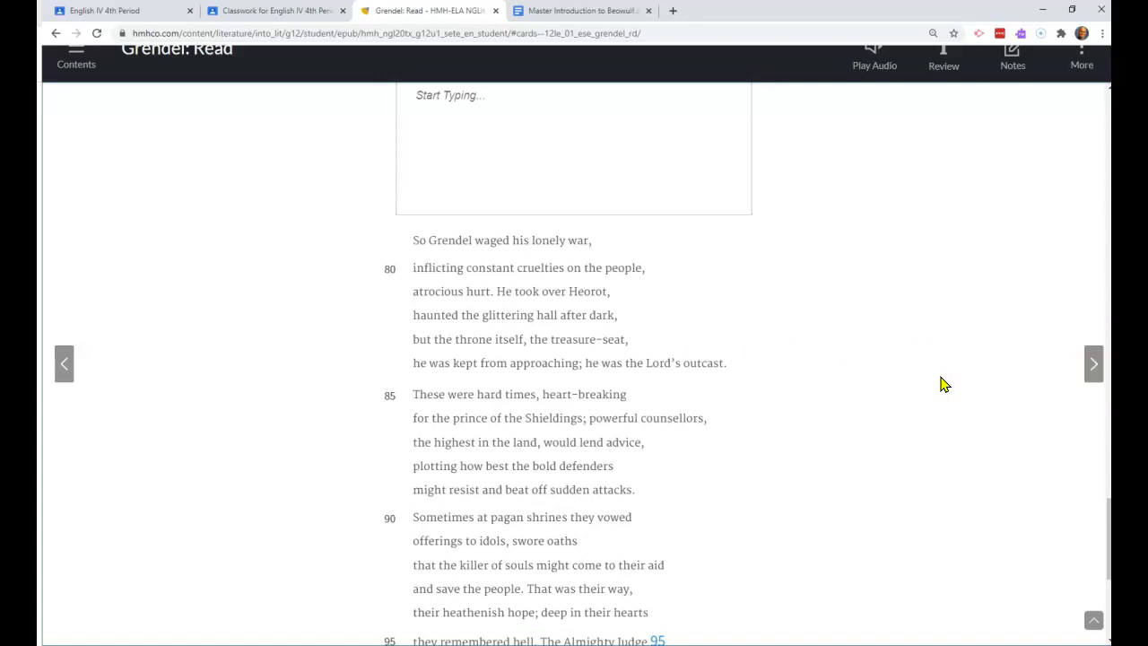
pyautogui.scroll(4, 944, 384)
pyautogui.scroll(-6, 945, 384)
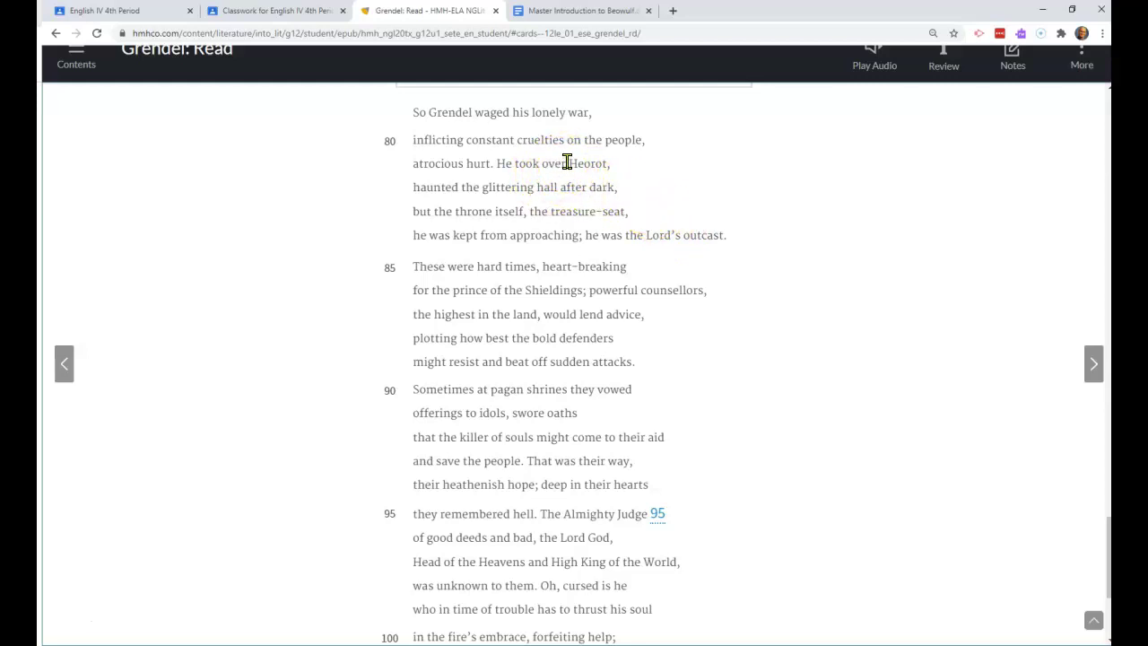
# Highlight "Heorot," in yellow and save the note "Name of the Mead Hall." on it.
pyautogui.moveTo(567, 164); pyautogui.dragTo(633, 162)
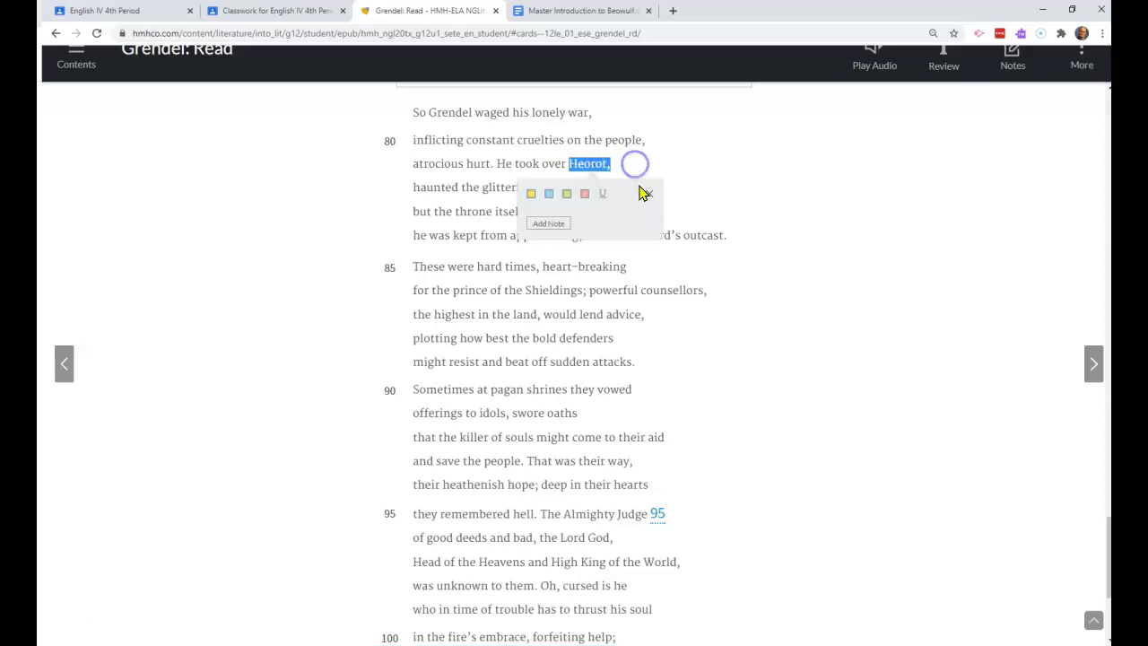
pyautogui.click(531, 194)
pyautogui.click(633, 223)
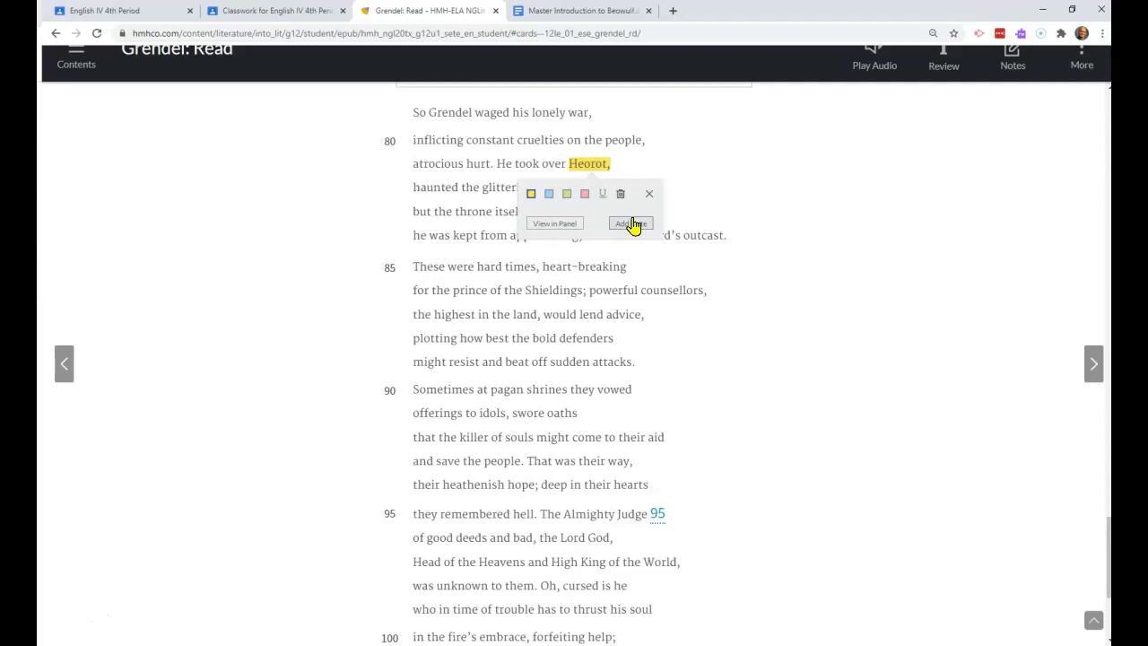
pyautogui.click(633, 223)
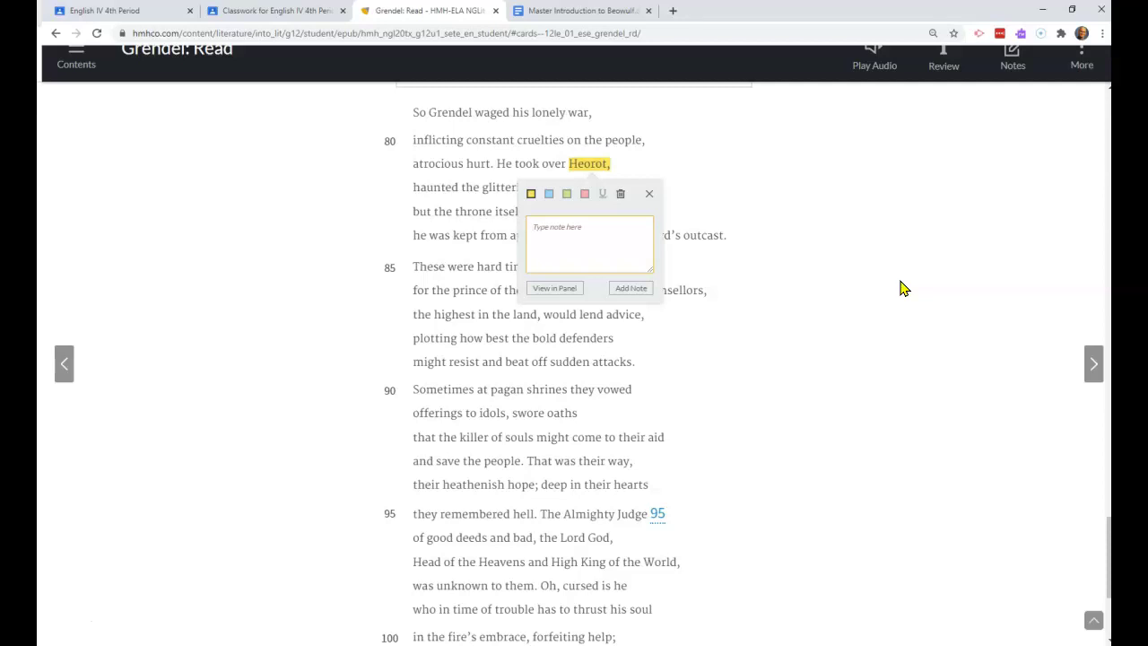
pyautogui.write('Name of the Mead Hall.')
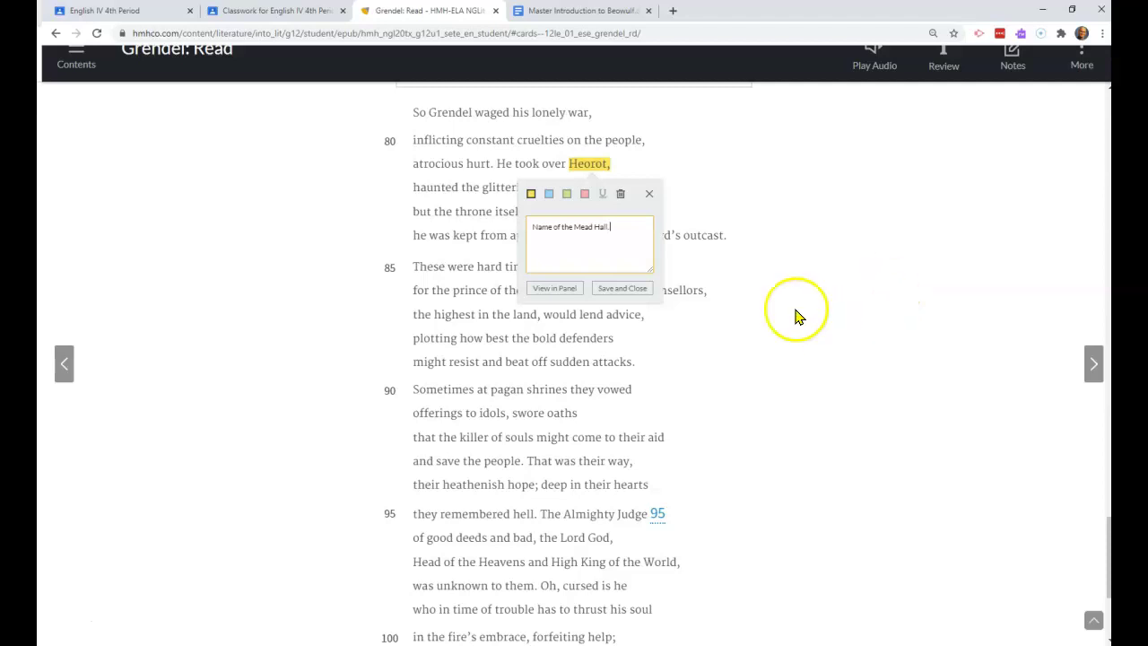
pyautogui.click(639, 287)
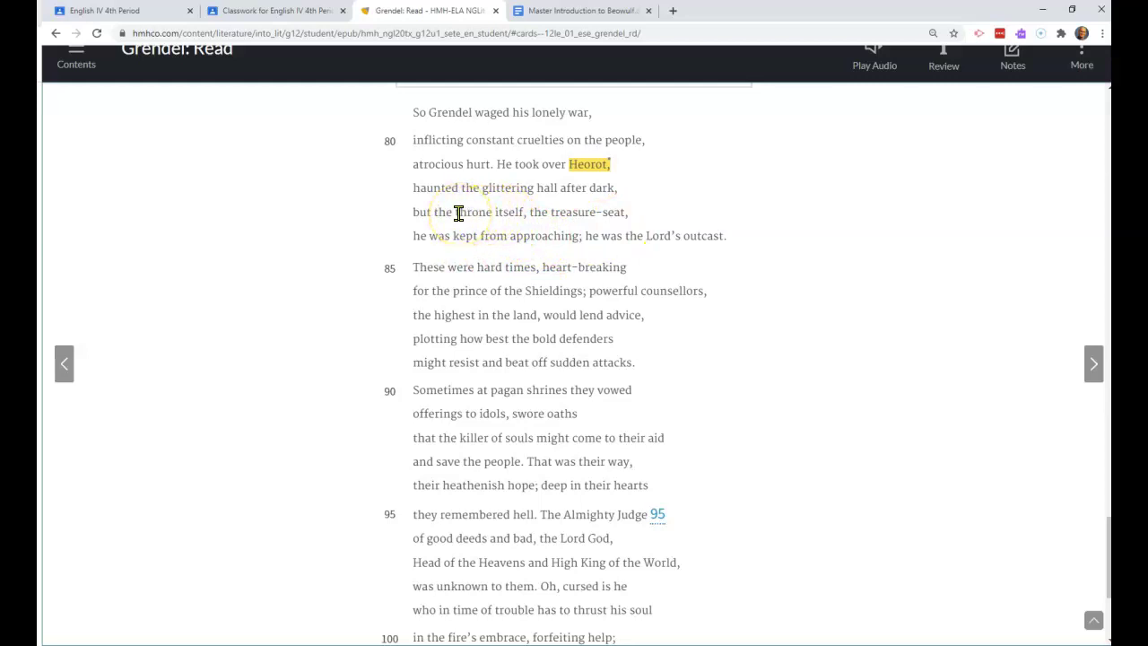
# Highlight from "throne itself, the treasure-seat," through "the Lord's outcast." in pink and start a note reading "Theme of good versus evil.".
pyautogui.moveTo(459, 213); pyautogui.dragTo(768, 228)
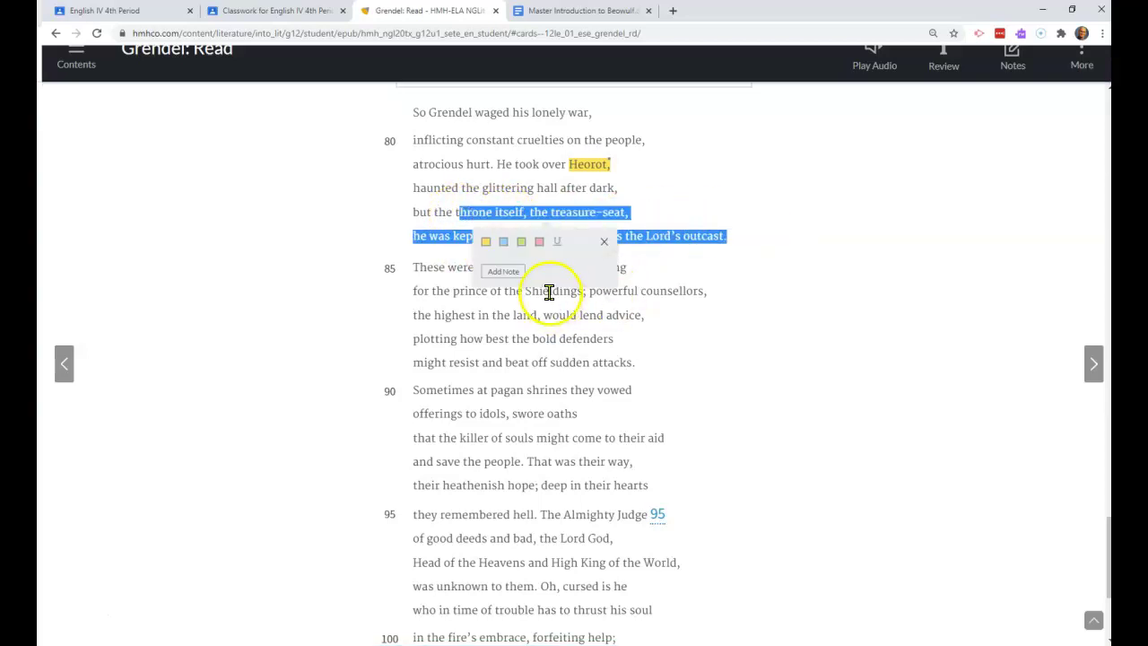
pyautogui.click(539, 241)
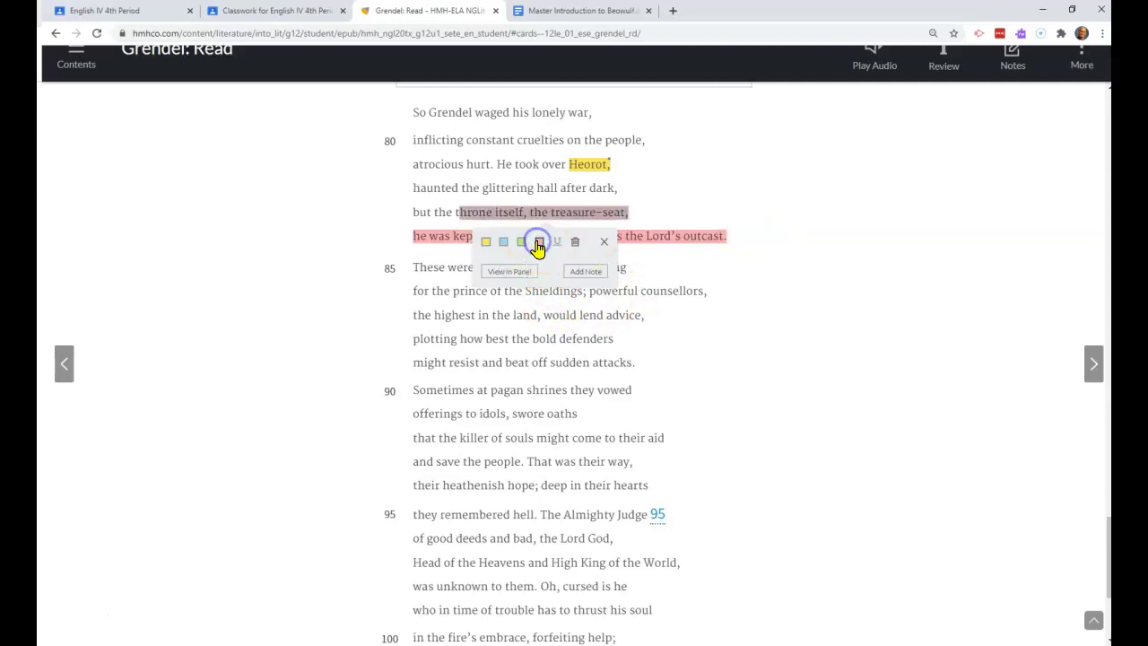
pyautogui.click(586, 272)
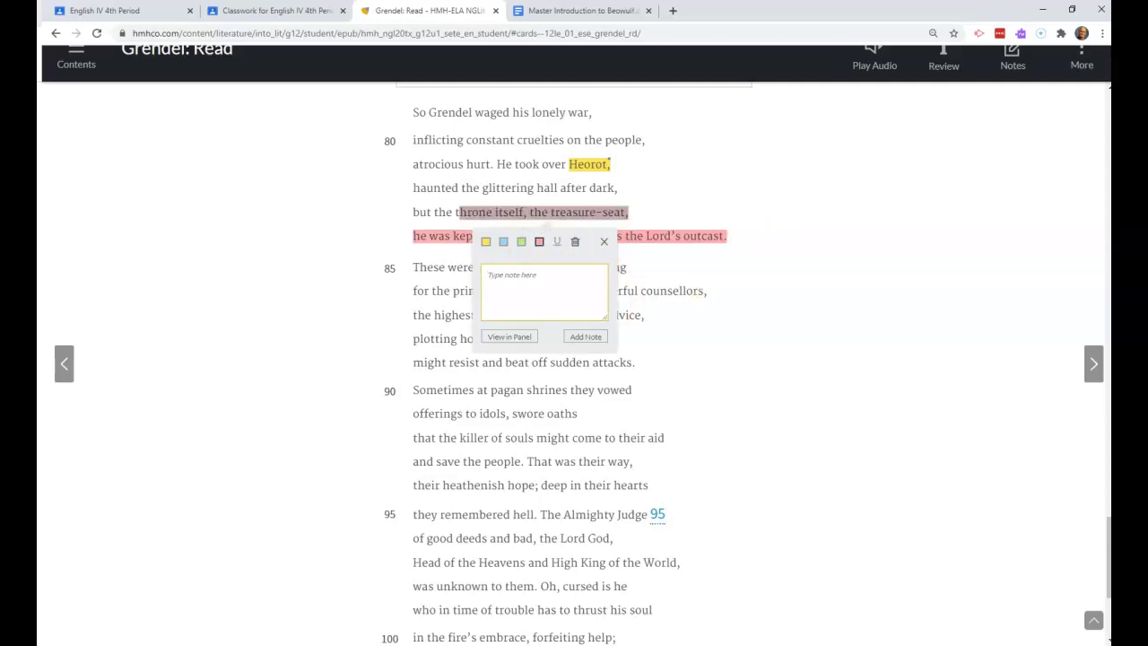
pyautogui.write('Theme')
pyautogui.write(' of good v')
pyautogui.write('s.')
pyautogui.write(' ev')
pyautogui.write('il,')
pyautogui.click(541, 277)
pyautogui.write('ersu')
pyautogui.click(573, 307)
pyautogui.press('BackSpace')
pyautogui.press('BackSpace')
pyautogui.press('BackSpace')
pyautogui.press('BackSpace')
pyautogui.press('BackSpace')
pyautogui.write('evil.')
# Add the line "The Danish King represents good." to the note, correcting the spelling of "represents".
pyautogui.write('The')
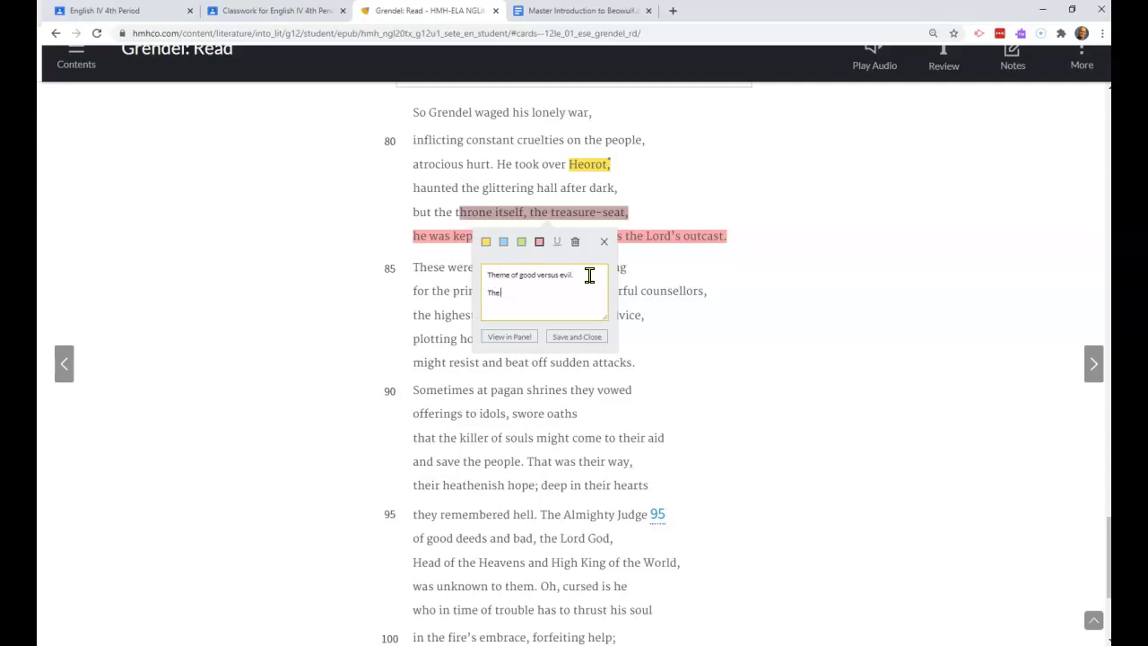
pyautogui.write(' Danish')
pyautogui.write('King')
pyautogui.write('.')
pyautogui.write(' respre')
pyautogui.write('sents goo')
pyautogui.write('d.')
pyautogui.rightClick(564, 292)
pyautogui.click(579, 301)
# Add "This also reflects the Christian tradition of kings ruling by Divine Right." to the note and save it.
pyautogui.write('This also reflects the Chr')
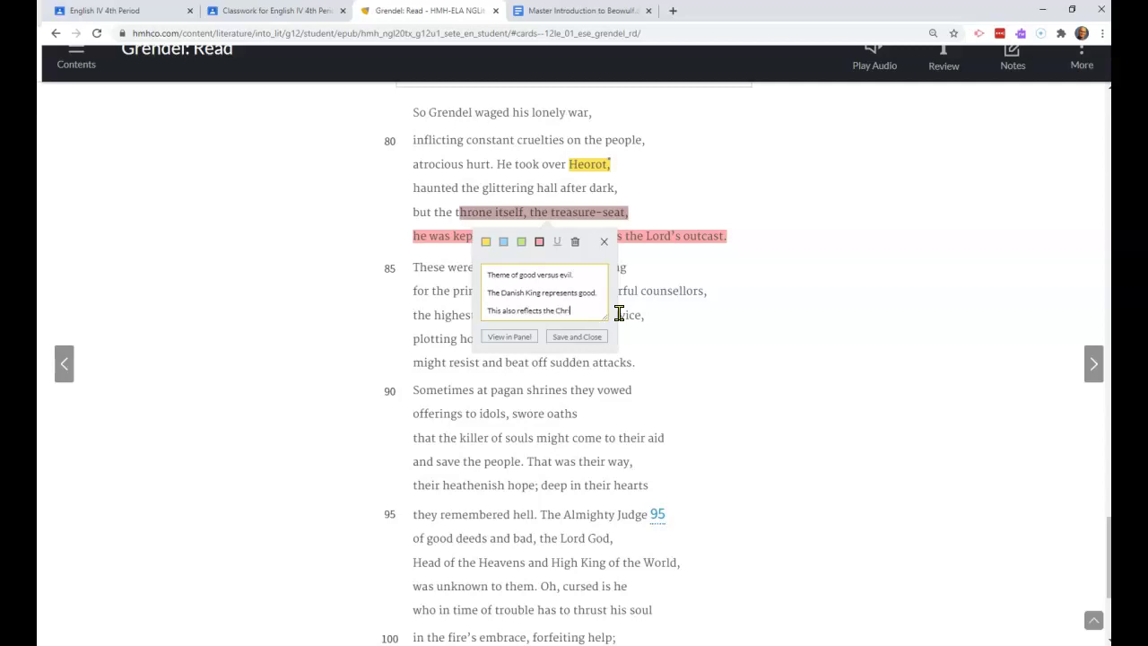
pyautogui.write('istian tradition of')
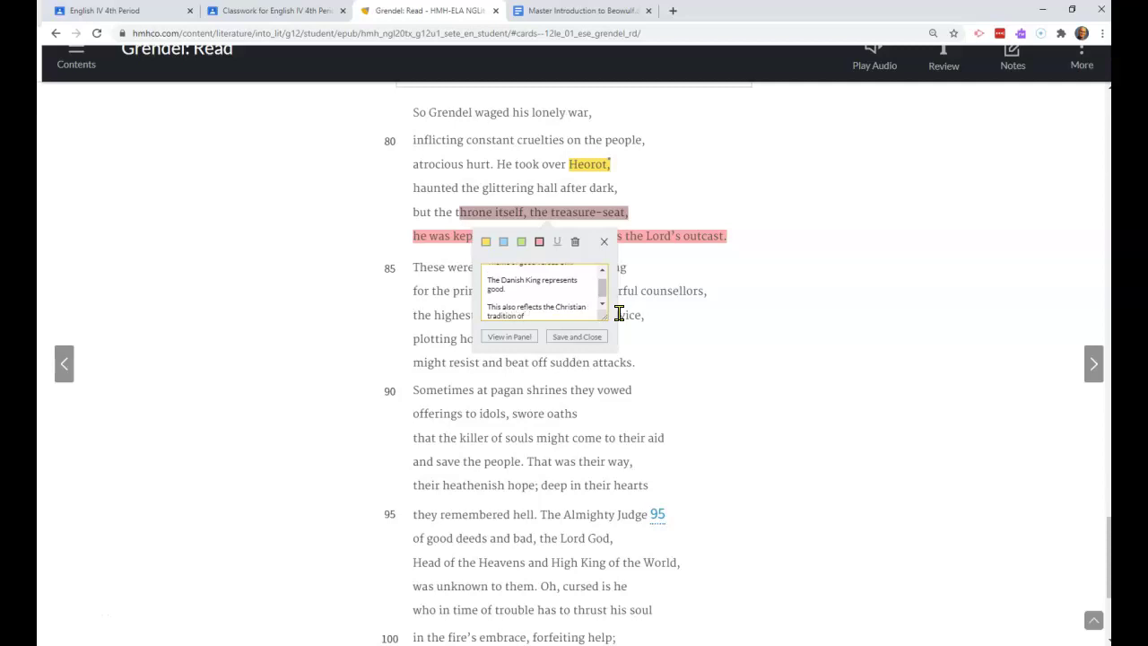
pyautogui.write(' kings ruling by Divine Right.')
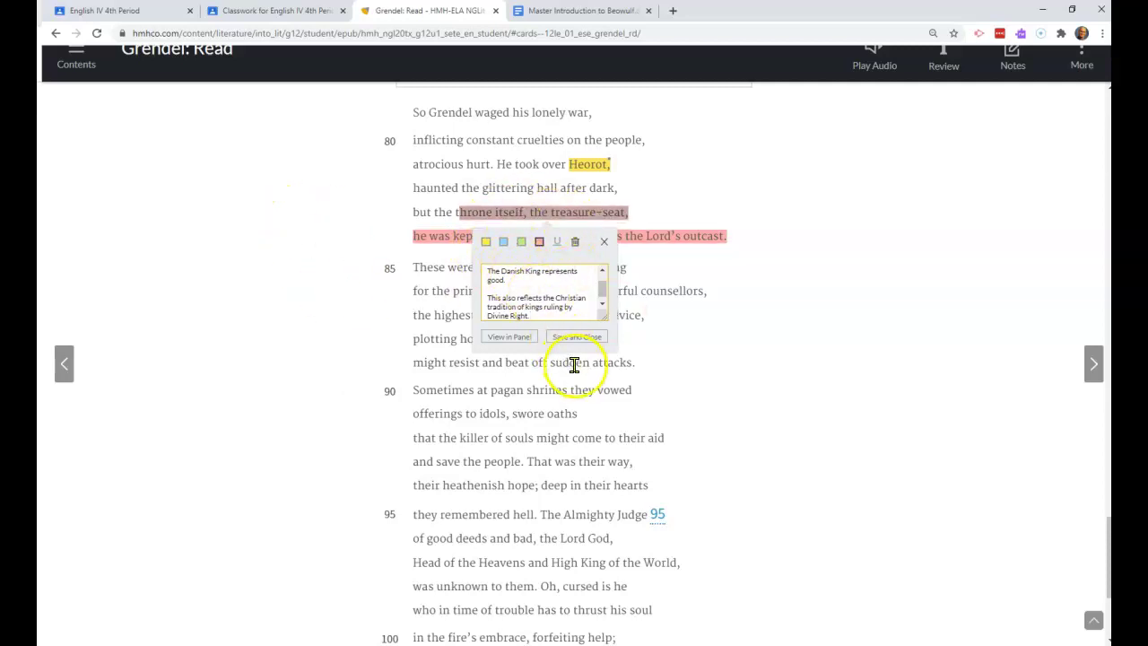
pyautogui.click(579, 337)
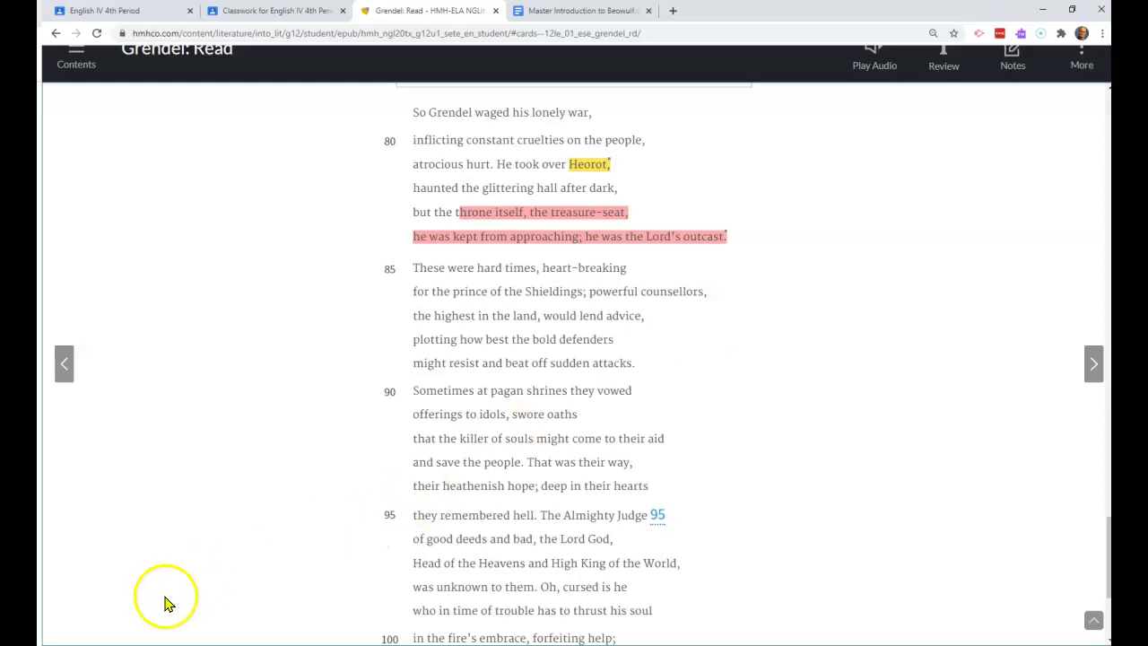
# Read the Grendel text from line 85 to the end of the passage.
pyautogui.click(56, 621)
pyautogui.click(128, 382)
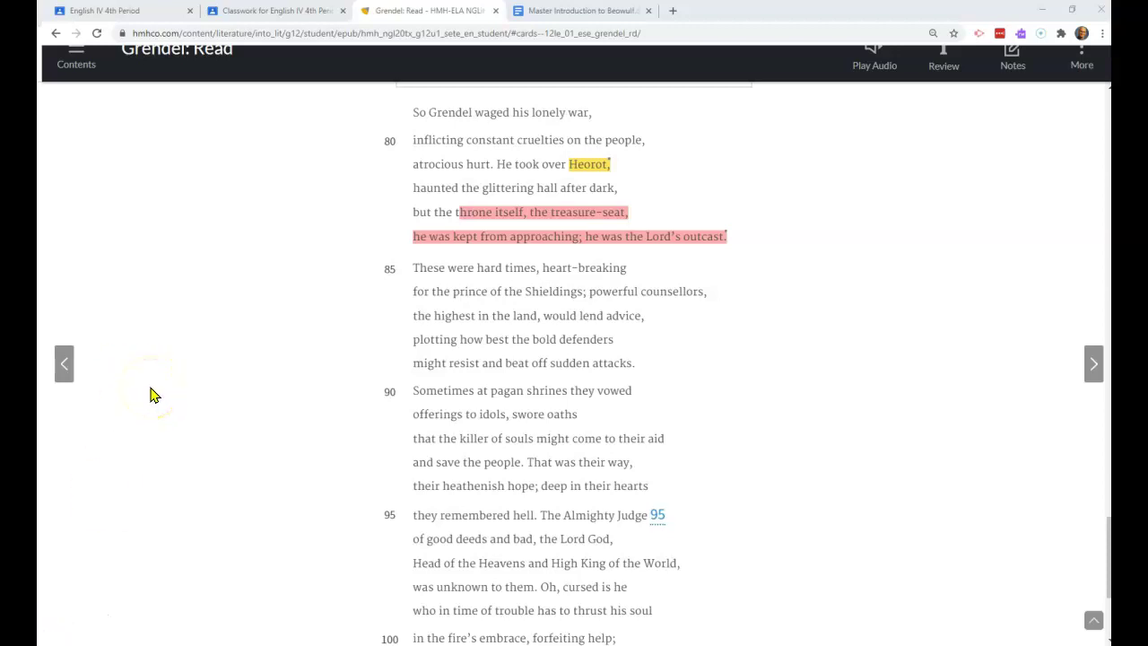
pyautogui.click(166, 393)
pyautogui.scroll(-2, 170, 396)
pyautogui.scroll(1, 178, 398)
pyautogui.scroll(-2, 184, 399)
pyautogui.click(206, 402)
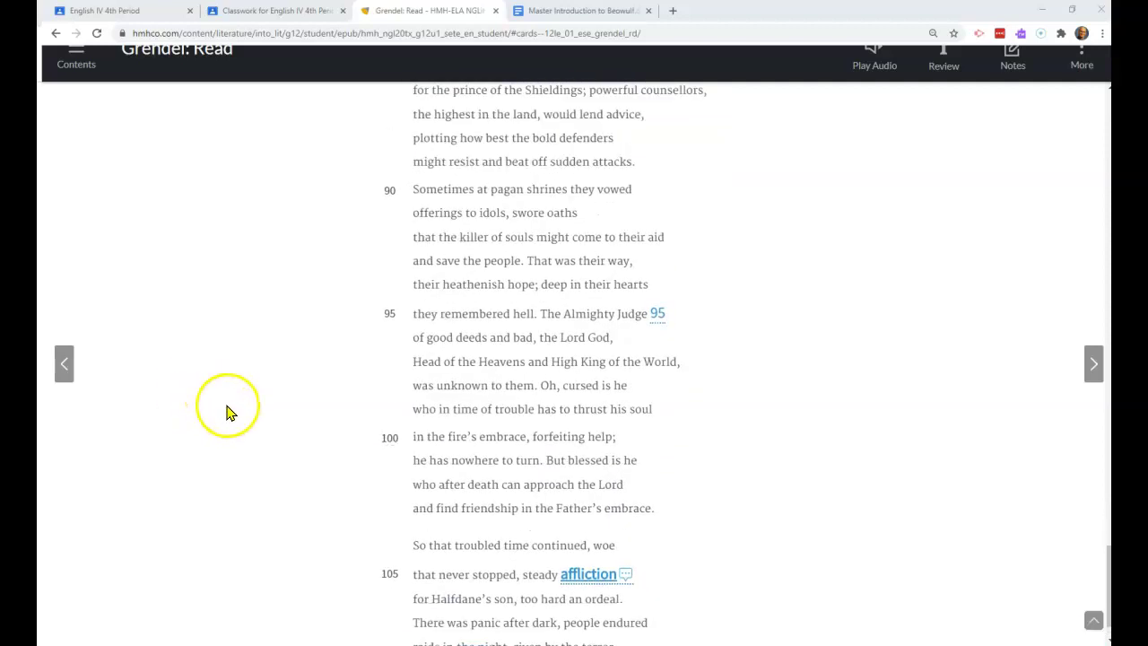
pyautogui.scroll(1, 227, 412)
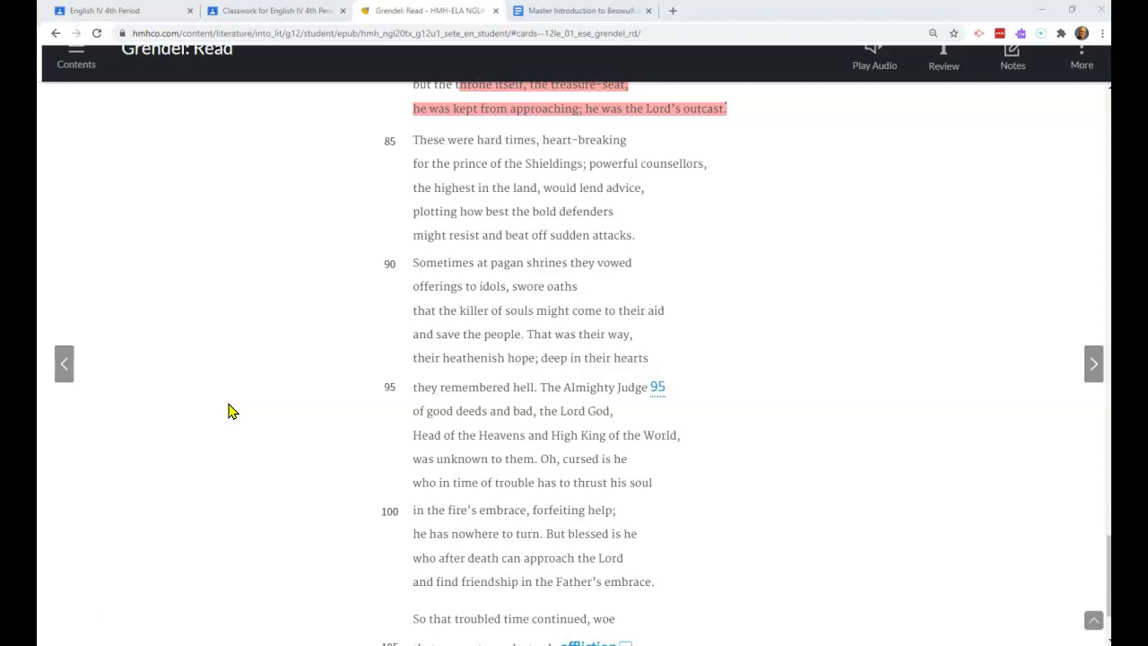
pyautogui.scroll(-2, 242, 430)
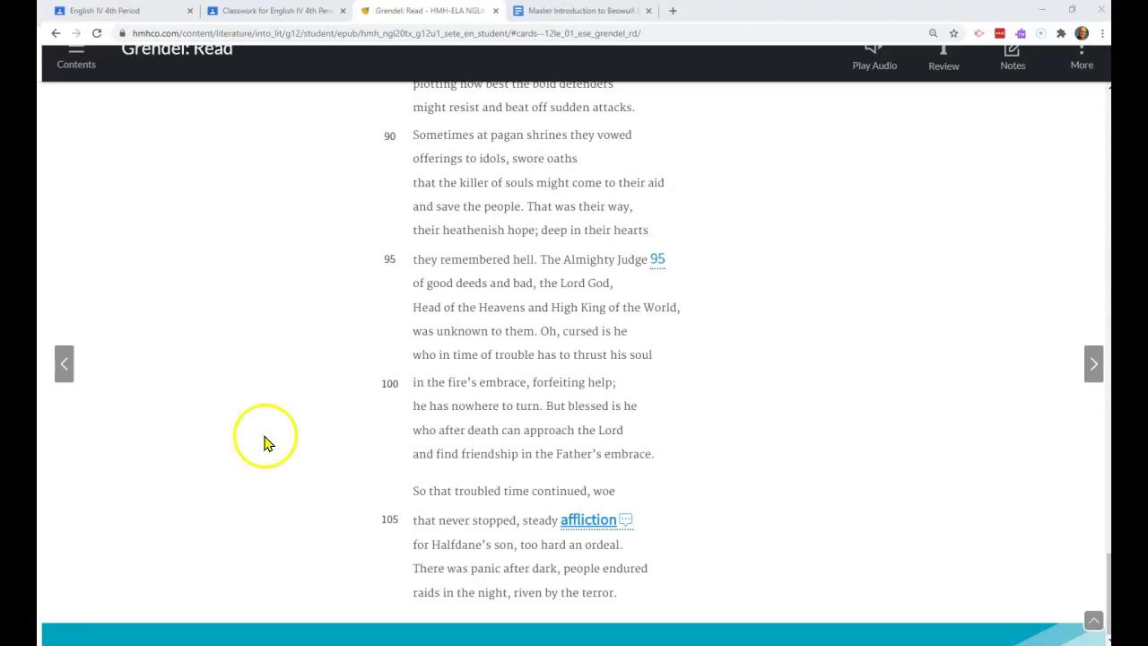
# Highlight "pagan shrines they vowed offerings to idols," at line 90 of the Grendel text in pink.
pyautogui.scroll(2, 274, 449)
pyautogui.scroll(2, 274, 449)
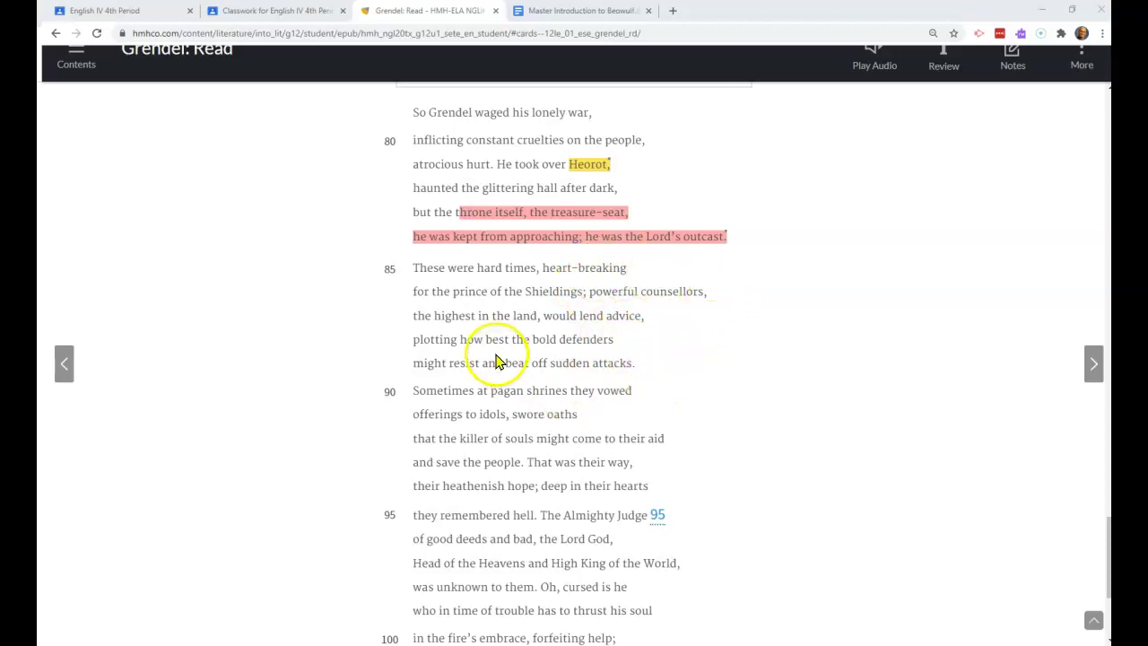
pyautogui.scroll(-3, 597, 362)
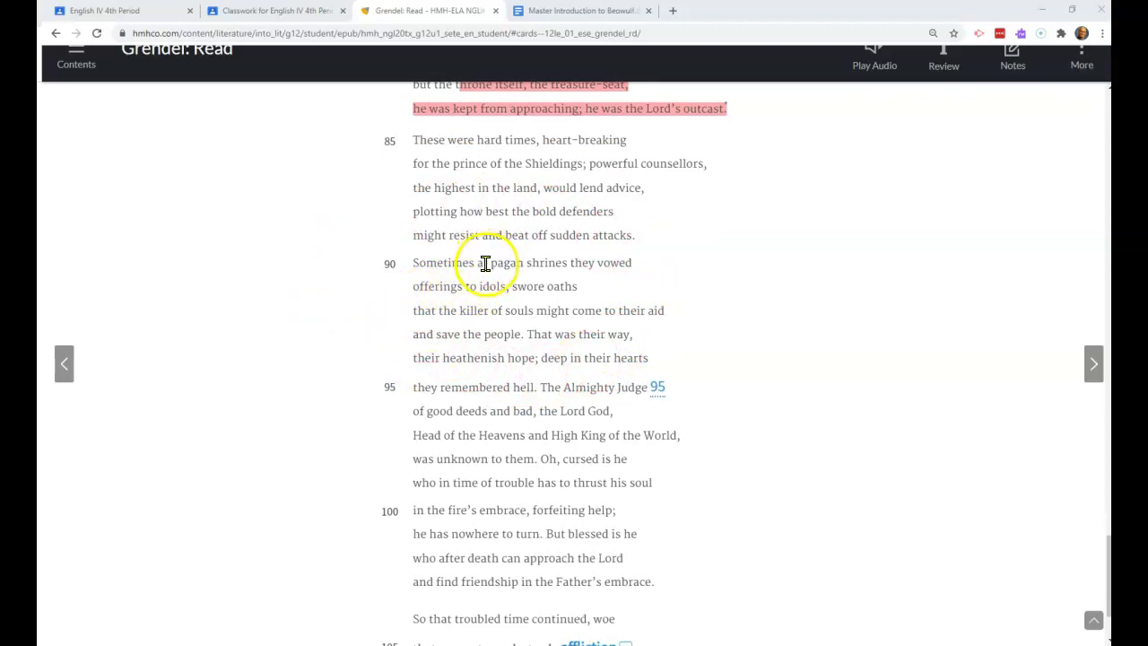
pyautogui.moveTo(487, 261); pyautogui.dragTo(514, 291)
pyautogui.click(556, 294)
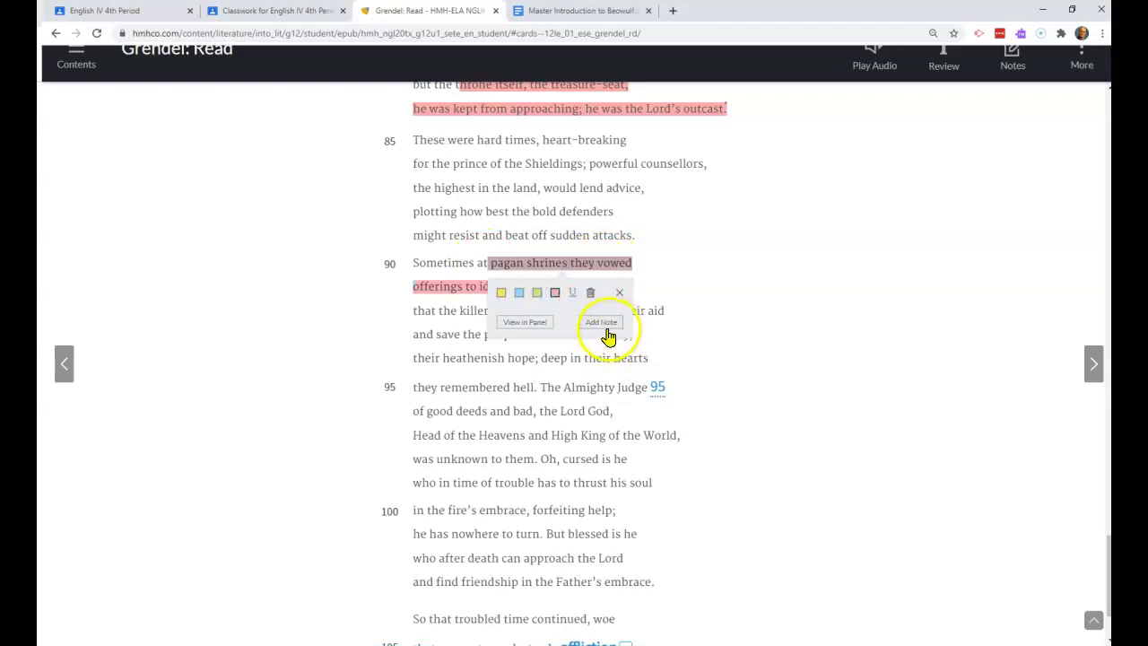
# Add the note "Pagan traditions." to the pagan shrines highlight and save it.
pyautogui.click(602, 321)
pyautogui.write('pagan')
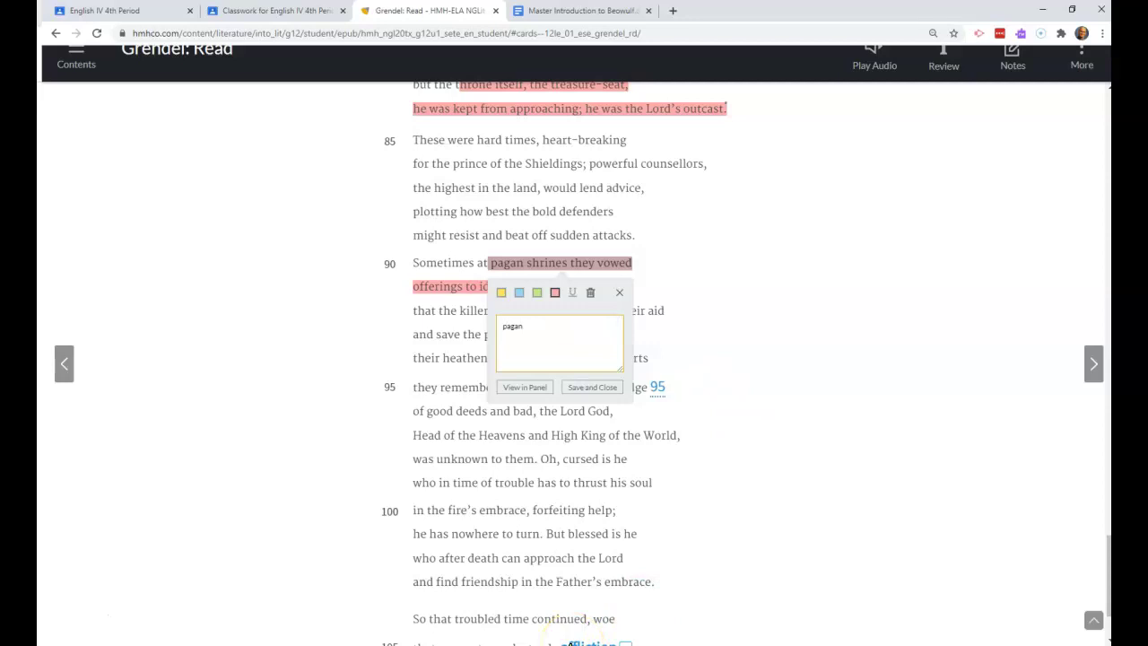
pyautogui.press('BackSpace')
pyautogui.press('BackSpace')
pyautogui.press('BackSpace')
pyautogui.press('BackSpace')
pyautogui.press('BackSpace')
pyautogui.write('Pagan traditions.')
pyautogui.click(597, 387)
pyautogui.click(601, 389)
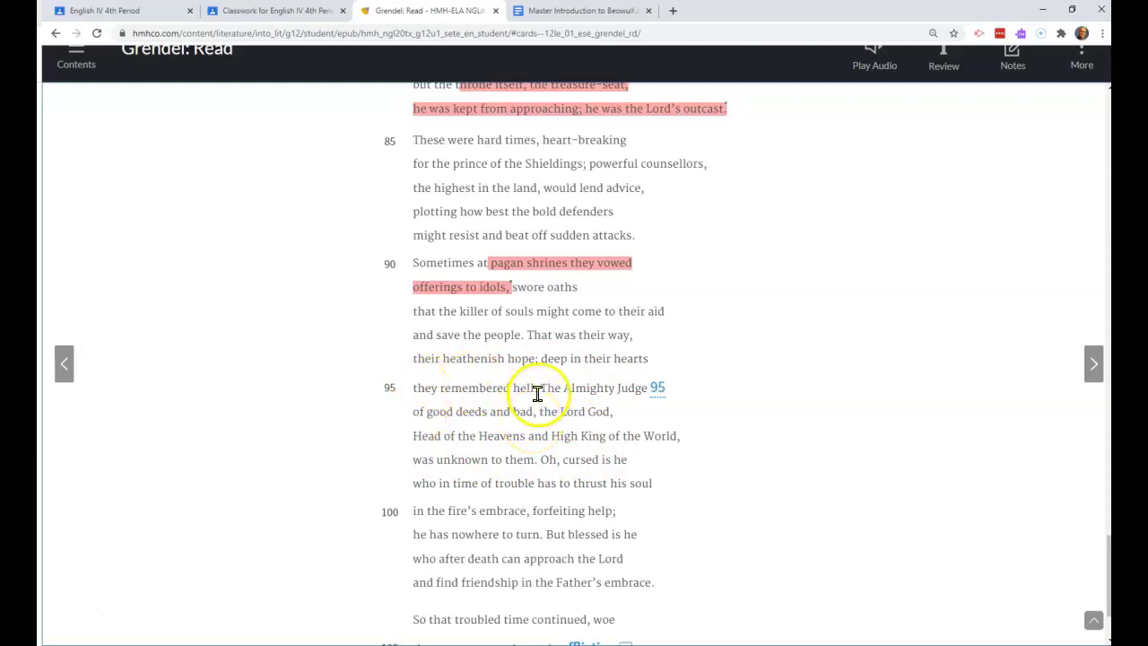
# Highlight from "The Almighty Judge" through "was unknown to them." in green and open an empty note for it.
pyautogui.moveTo(540, 387); pyautogui.dragTo(542, 460)
pyautogui.click(572, 417)
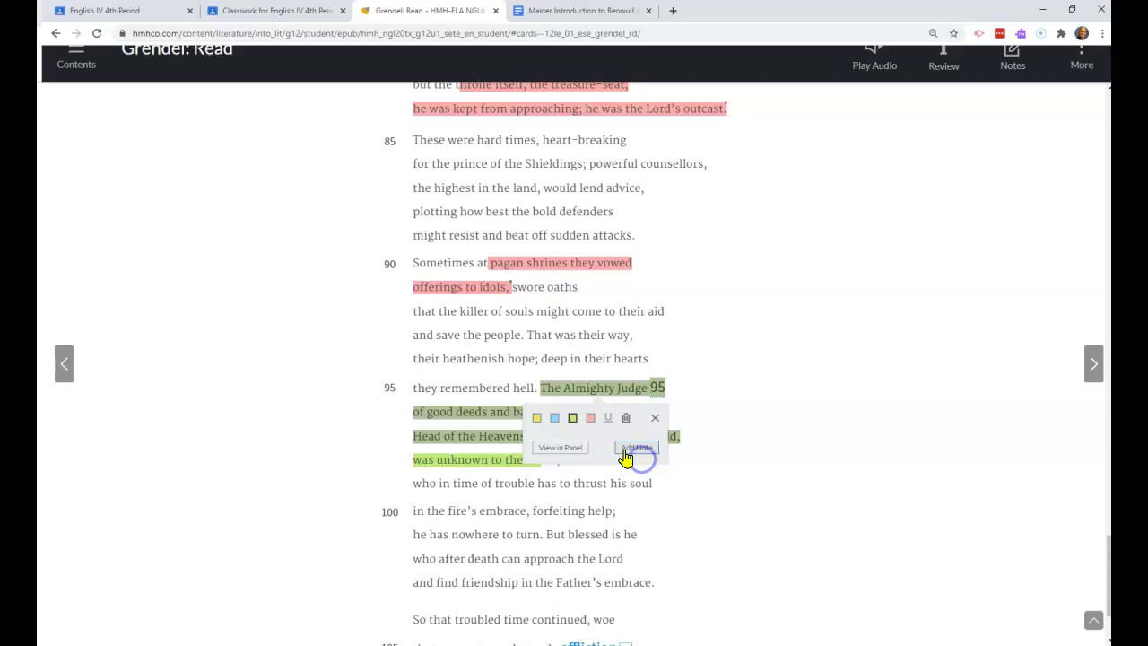
pyautogui.click(636, 451)
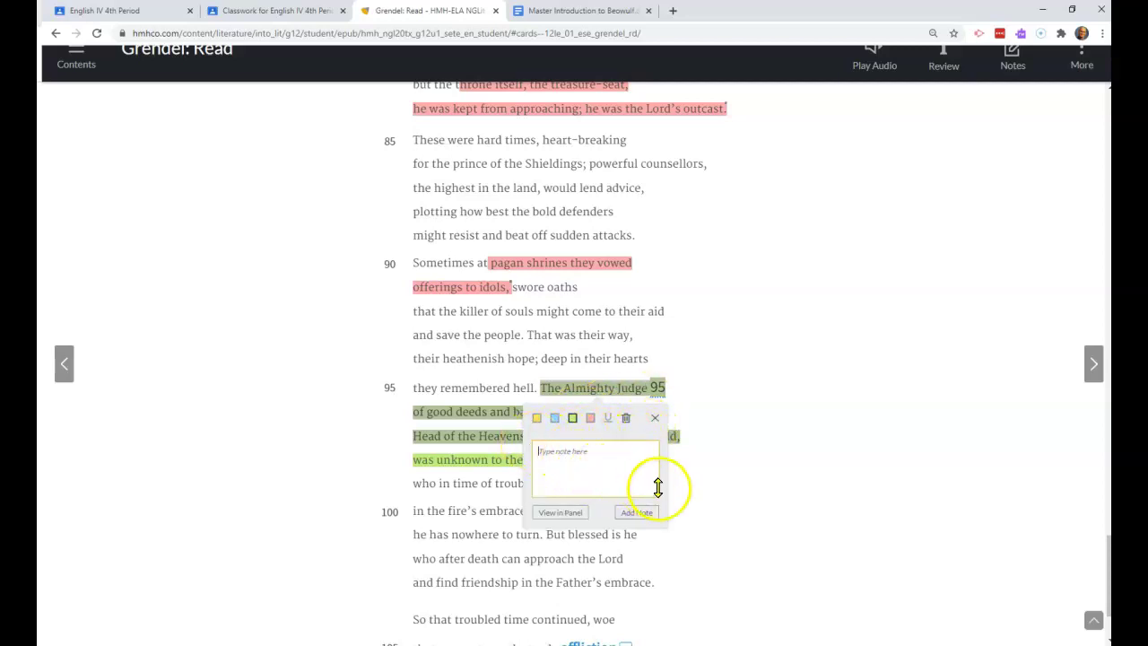
# Apply a yellow highlight from "The Almighty Judge" through "High King of the World," and close its empty note.
pyautogui.click(719, 513)
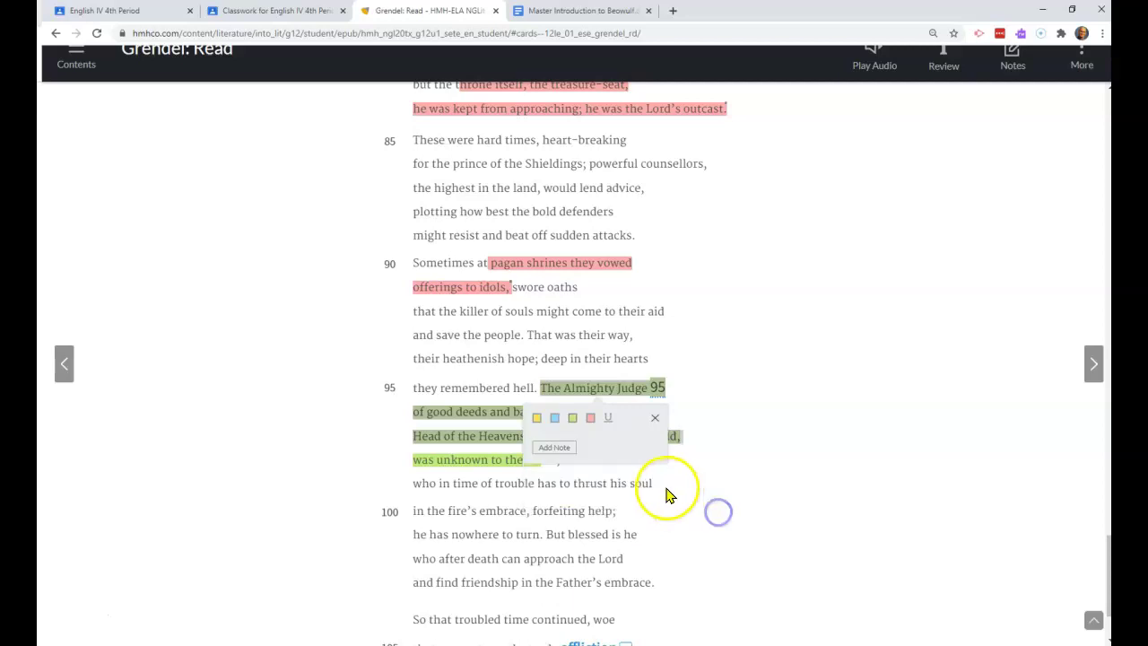
pyautogui.click(556, 448)
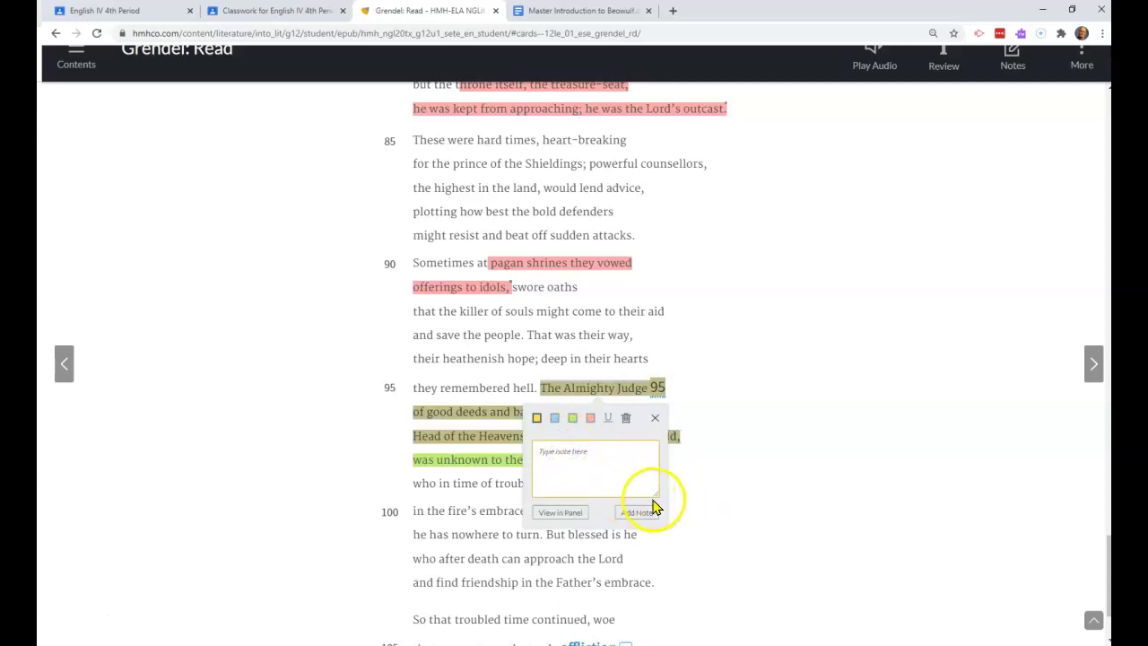
pyautogui.click(696, 513)
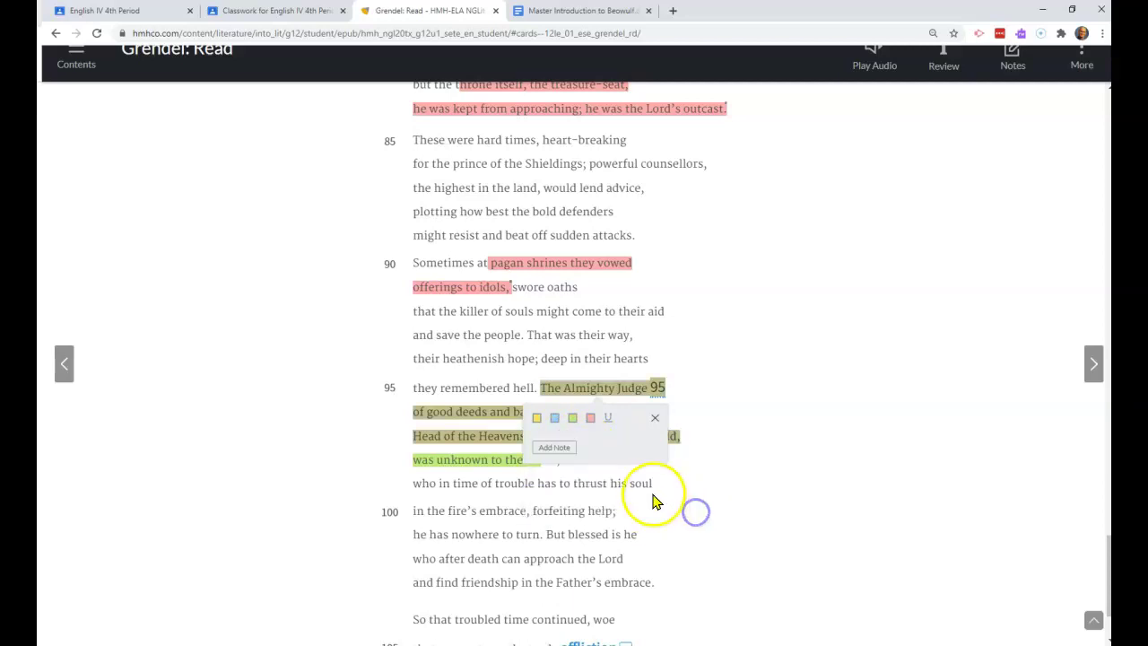
pyautogui.click(556, 448)
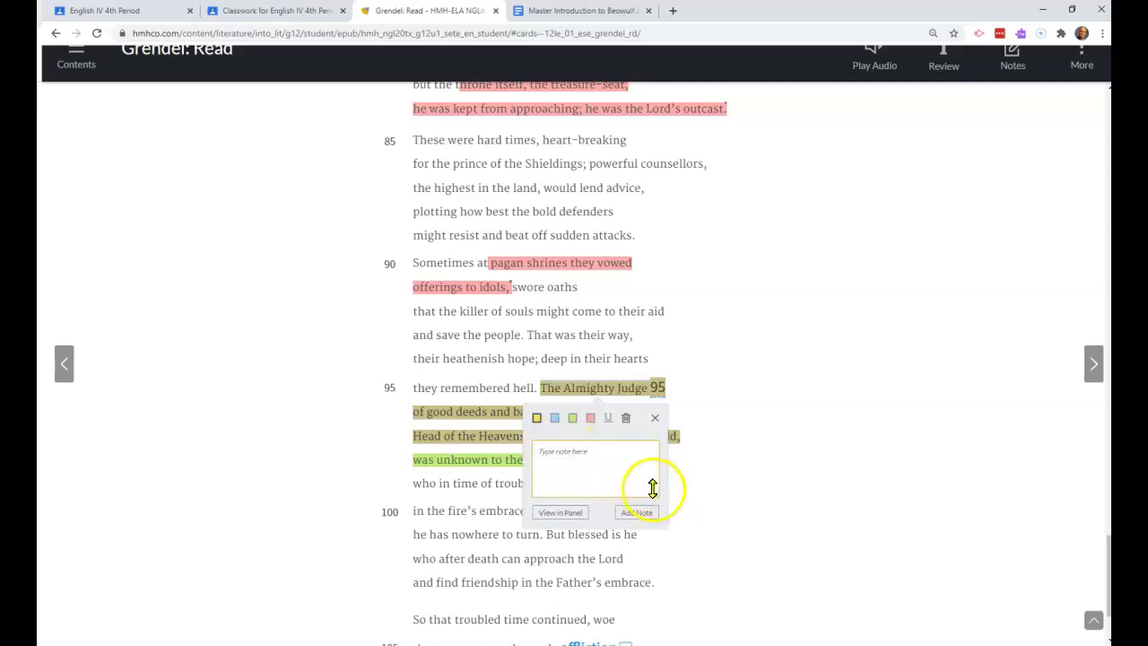
pyautogui.click(659, 539)
pyautogui.click(545, 441)
pyautogui.click(656, 418)
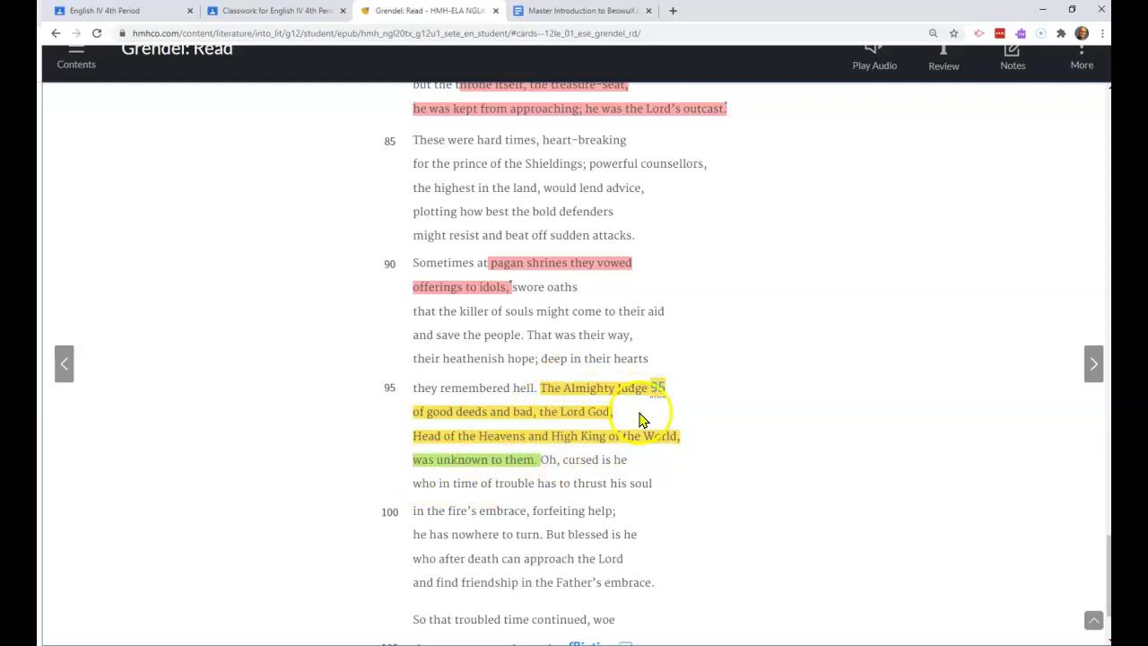
# Start a note on the yellow Almighty Judge highlight reading "Textual conflict. The contradicts itself.".
pyautogui.click(574, 438)
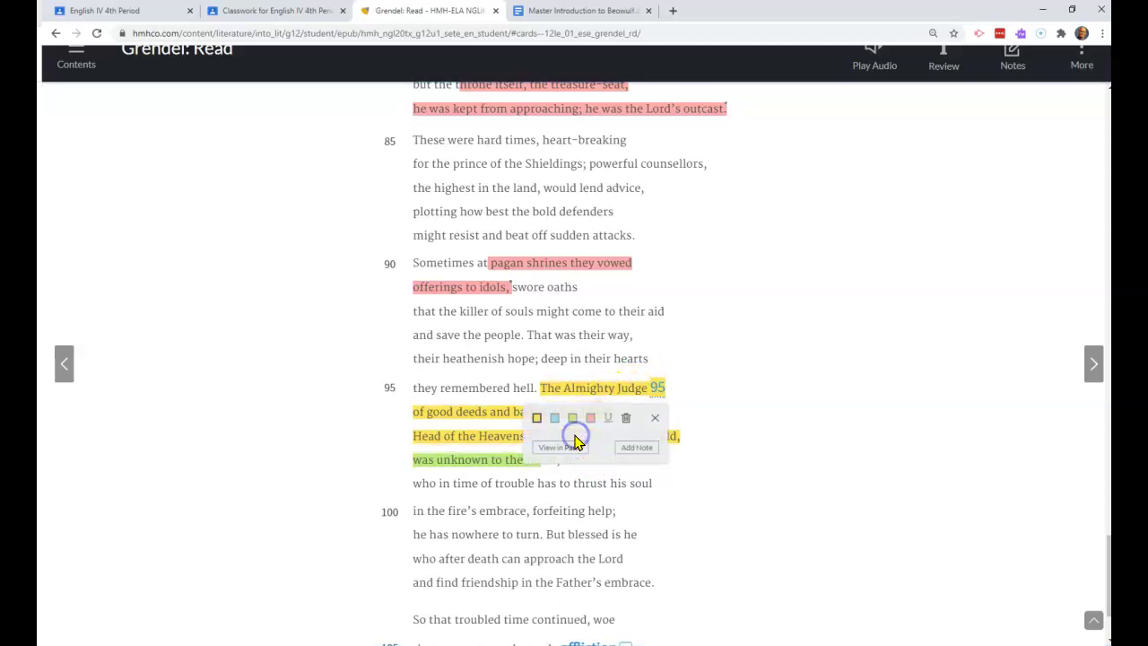
pyautogui.click(638, 445)
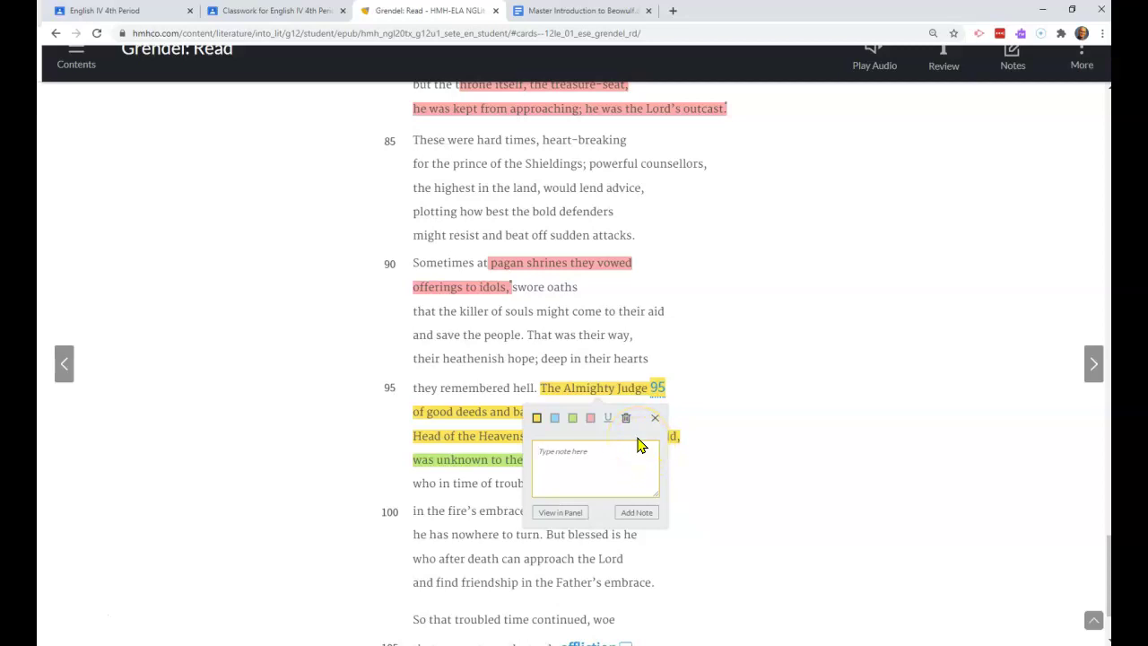
pyautogui.write('Textua')
pyautogui.write('l conflict. The contradict')
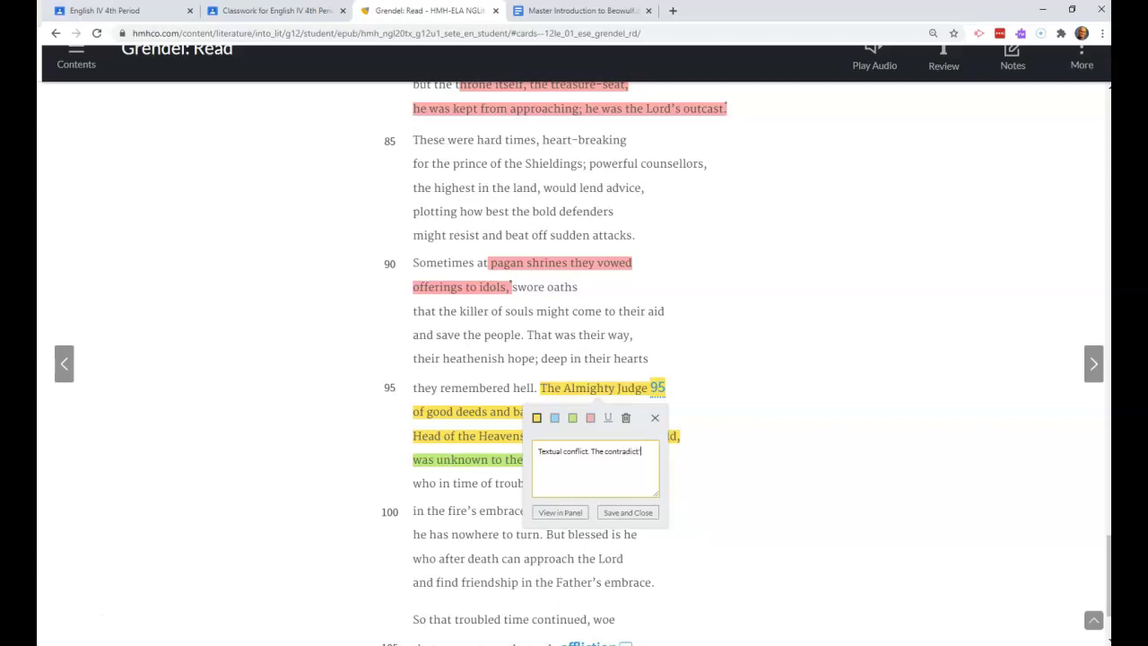
pyautogui.write('s itsel')
pyautogui.write('f. The atta')
# Complete the note with "The attacks started because of the party and the songs of the Christian creation tradition." and save it.
pyautogui.write('ck start')
pyautogui.write(' sta')
pyautogui.write('ed because of')
pyautogui.write(' the')
pyautogui.write(' party and th')
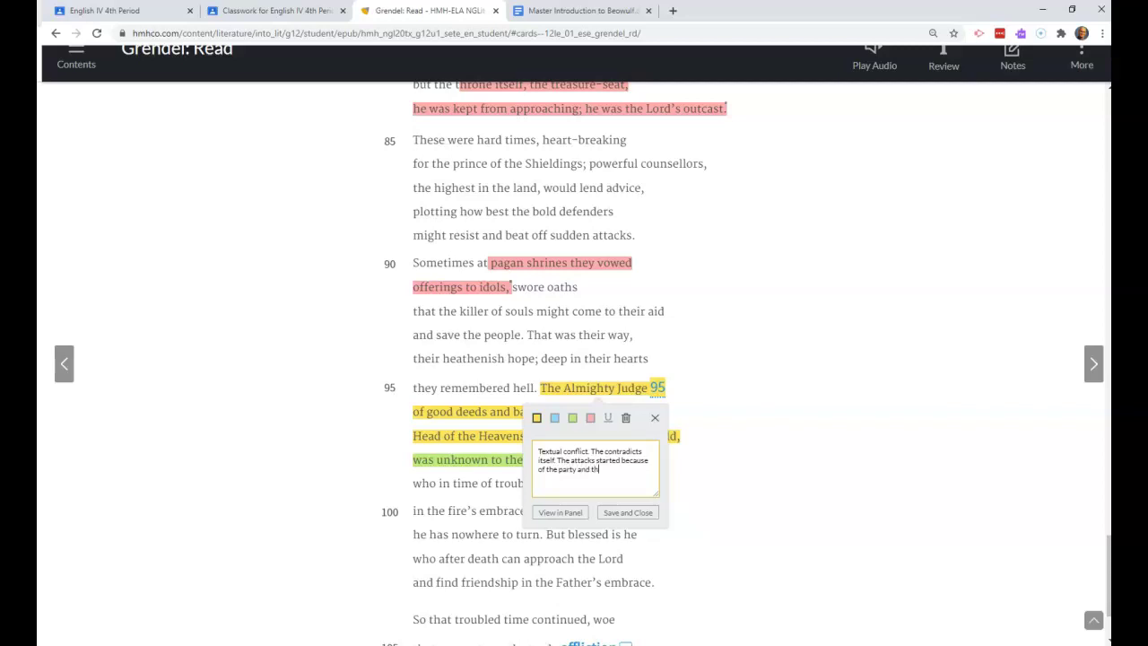
pyautogui.write('e songs of the Christian creation tradition.')
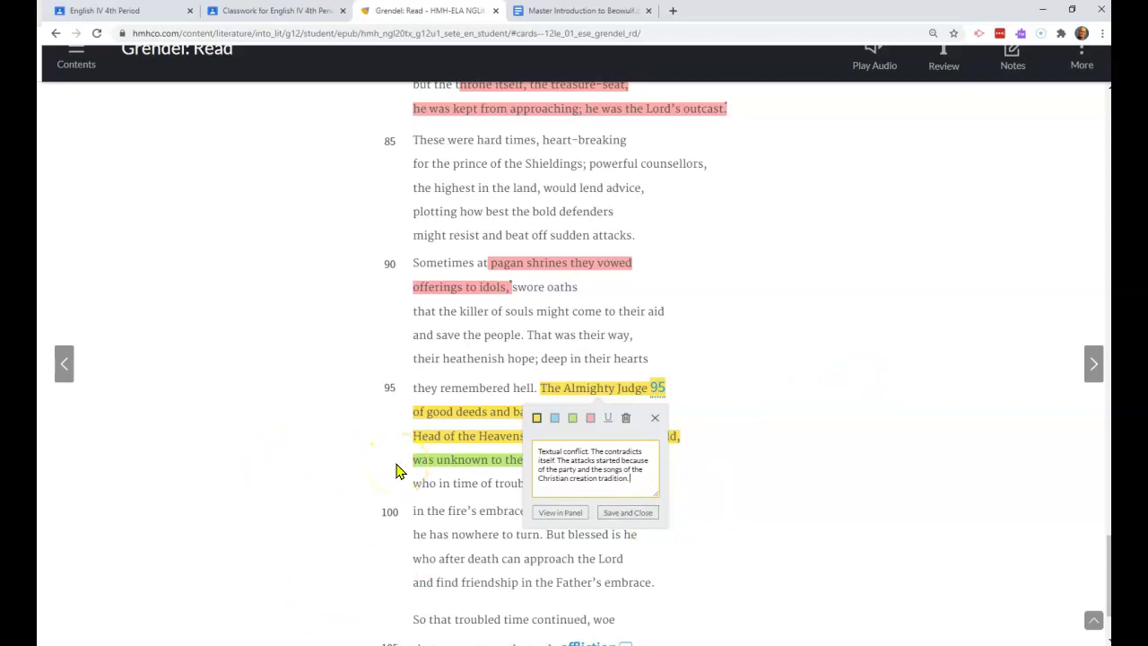
pyautogui.click(617, 520)
pyautogui.click(617, 520)
pyautogui.click(824, 453)
# Switch to the Master Introduction to Beowulf document and find the Homily definition.
pyautogui.scroll(-3, 823, 455)
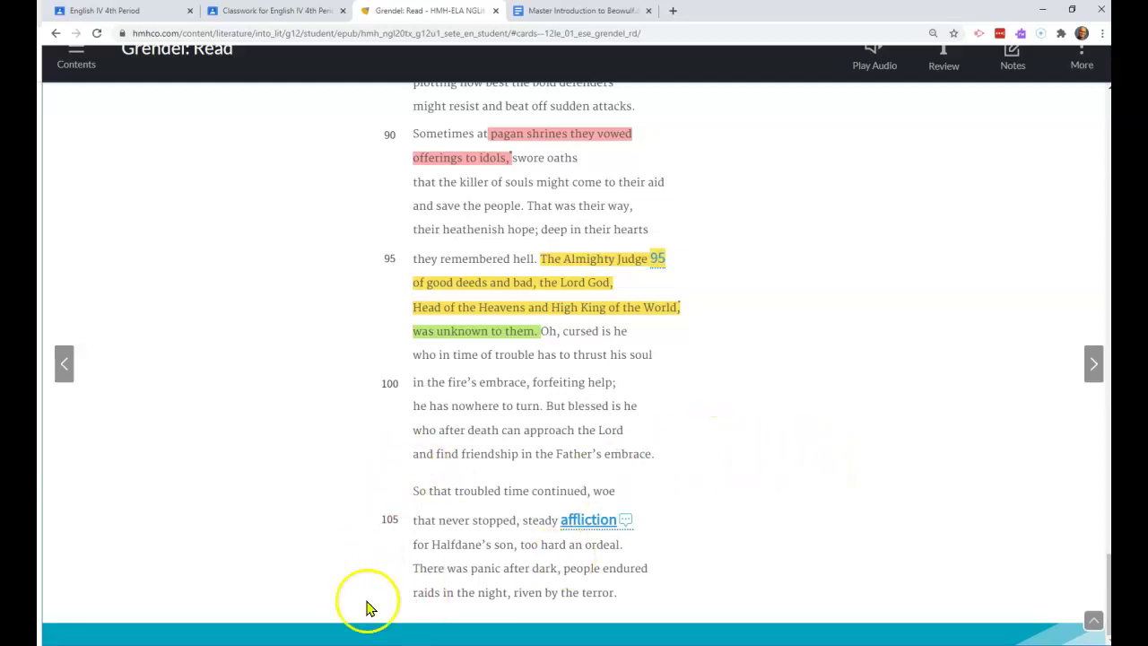
pyautogui.click(55, 618)
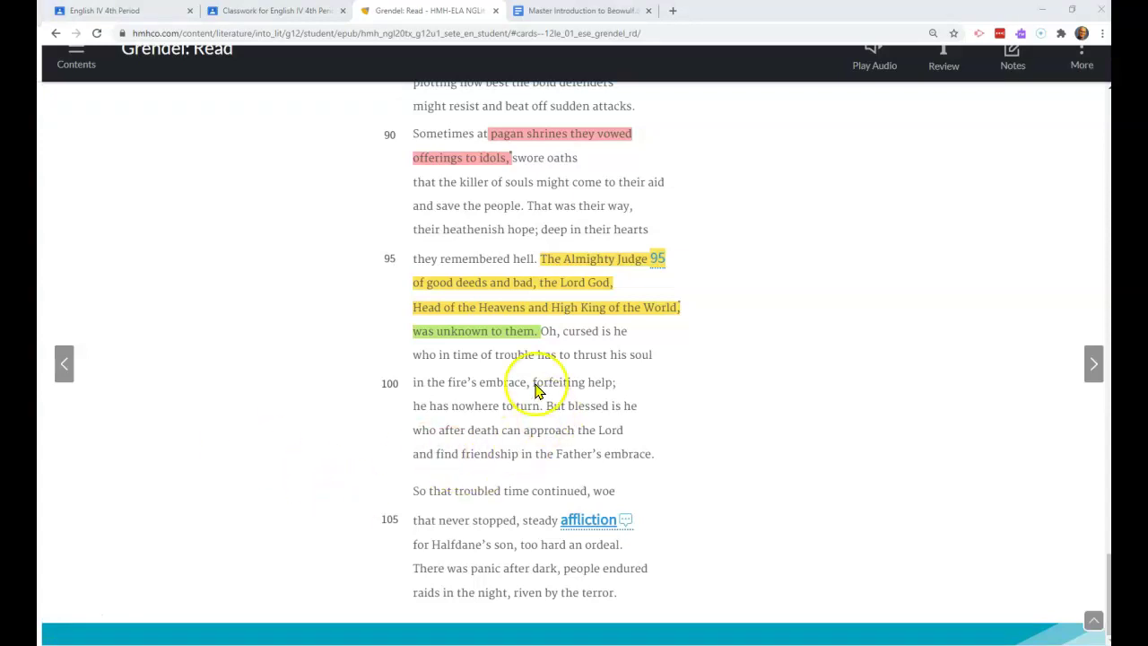
pyautogui.click(594, 11)
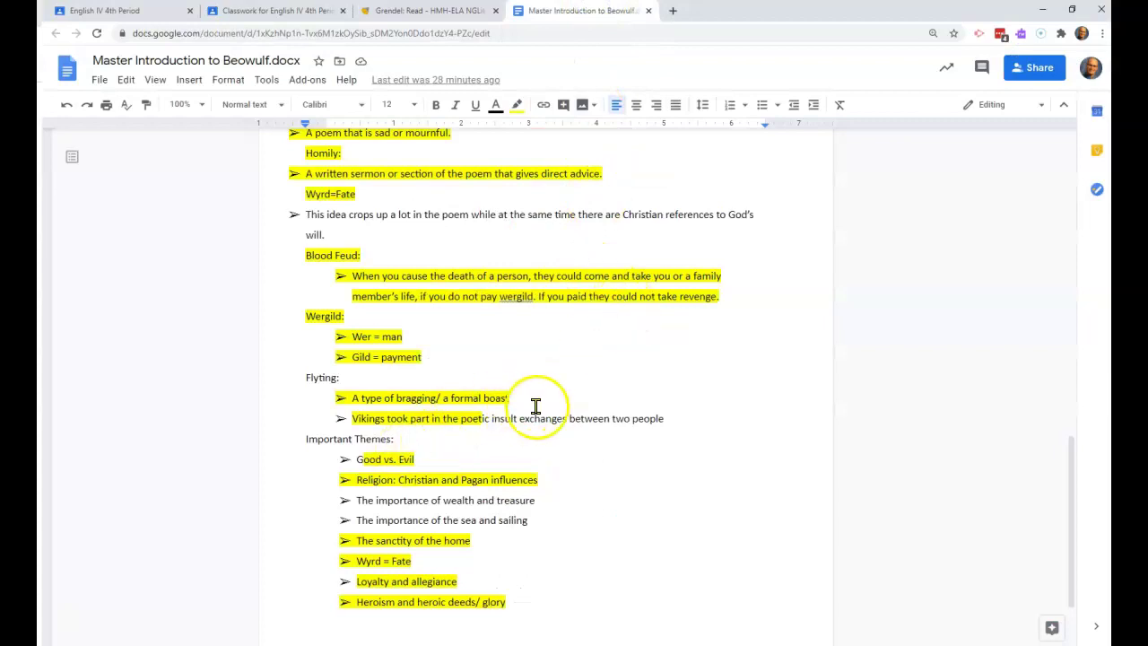
pyautogui.scroll(1, 586, 412)
pyautogui.scroll(3, 585, 412)
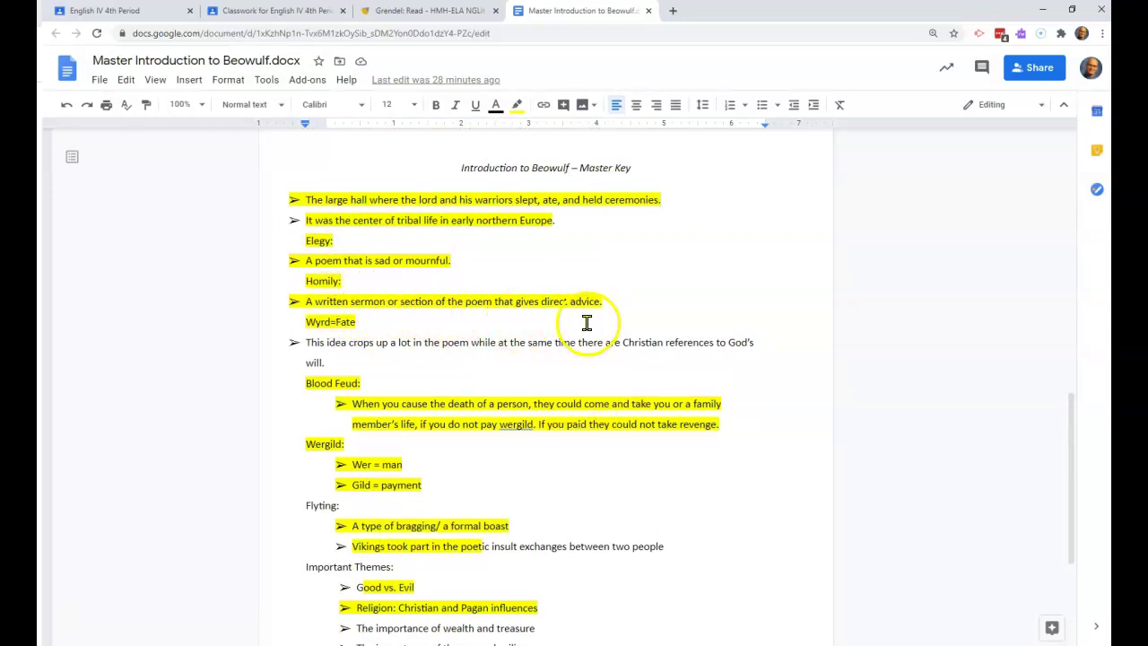
# Extend the Homily definition after "direct advice" with "about how people should think, believe and behave".
pyautogui.click(611, 300)
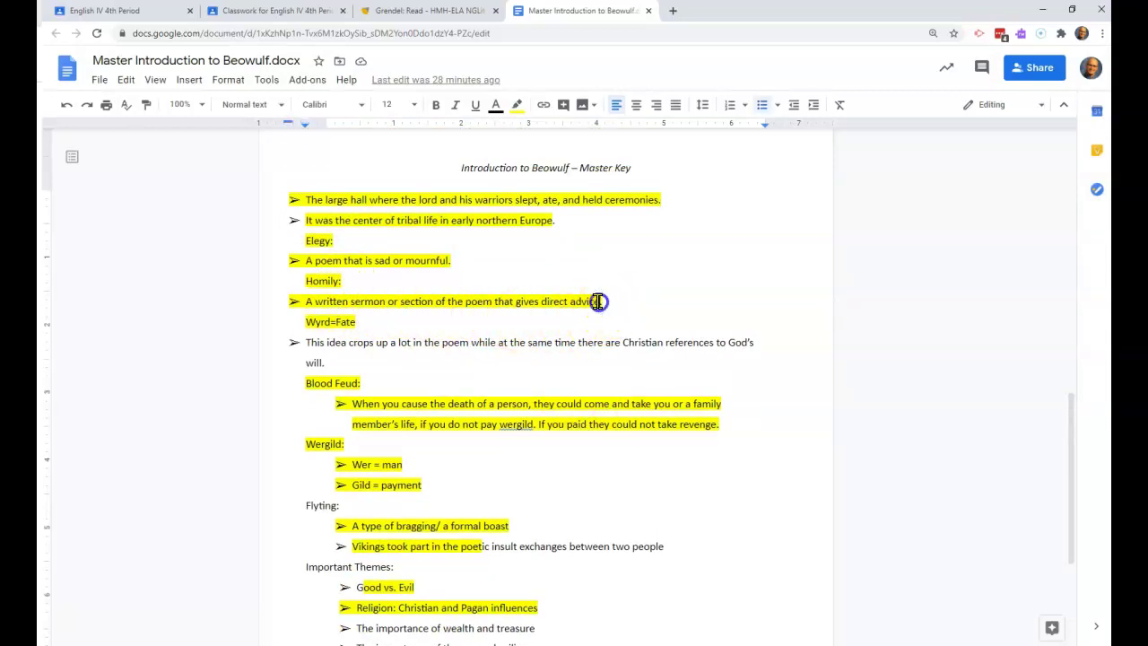
pyautogui.press('BackSpace')
pyautogui.write('about h')
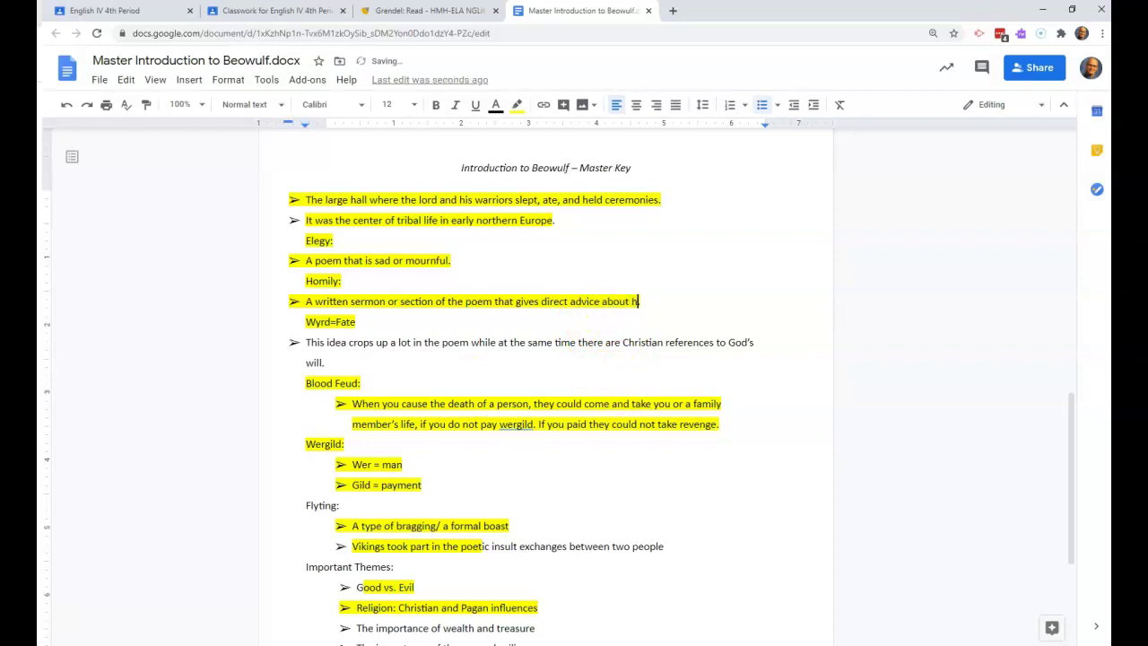
pyautogui.write('ow people')
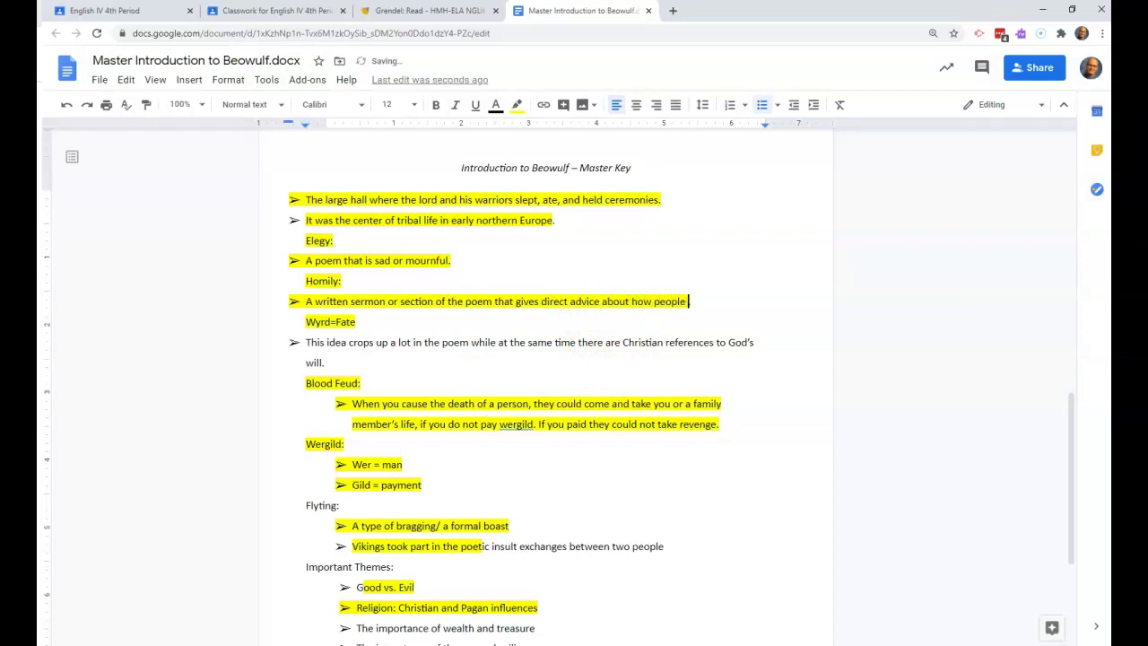
pyautogui.write(' should think')
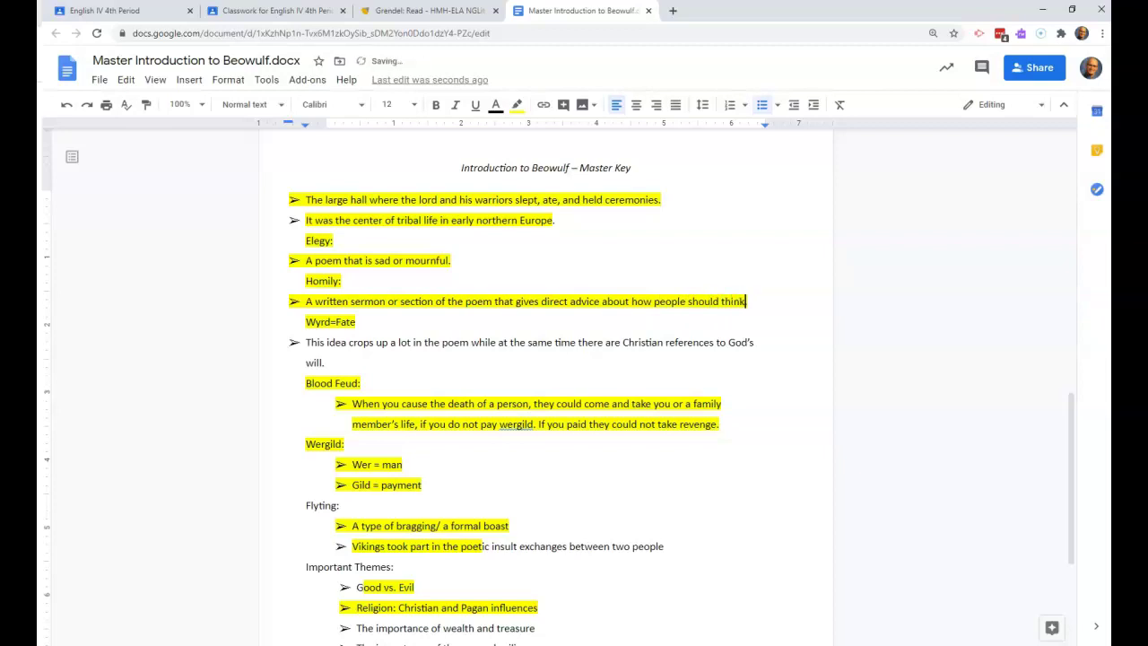
pyautogui.write(', bel')
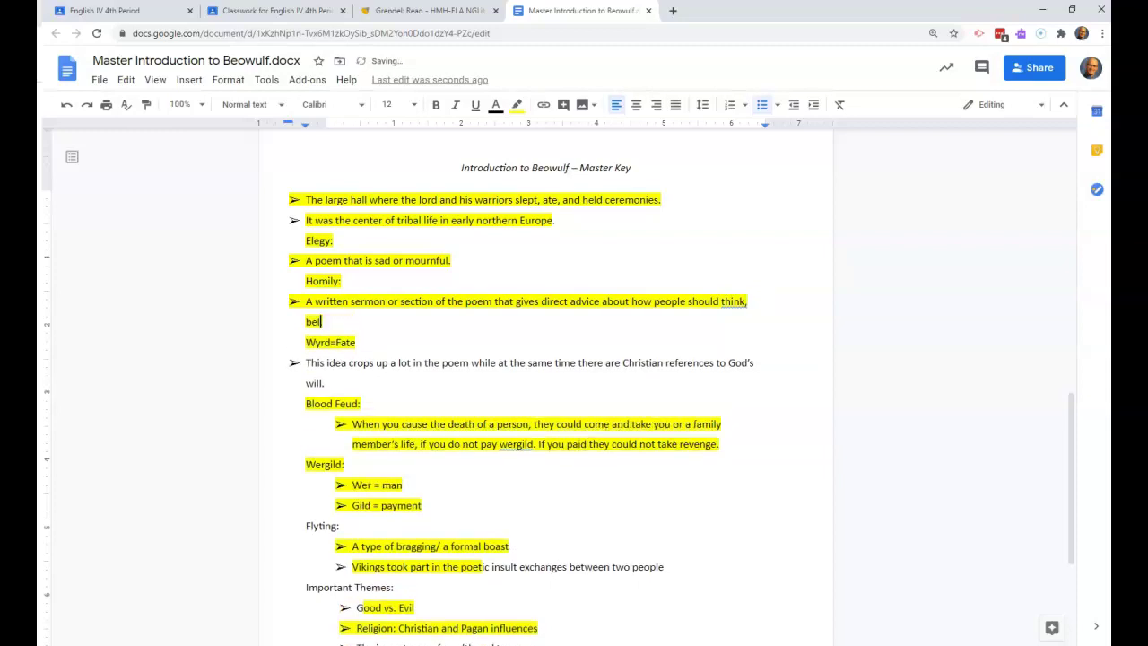
pyautogui.write('ieve')
pyautogui.press('BackSpace')
pyautogui.press('BackSpace')
pyautogui.write('eve and behave')
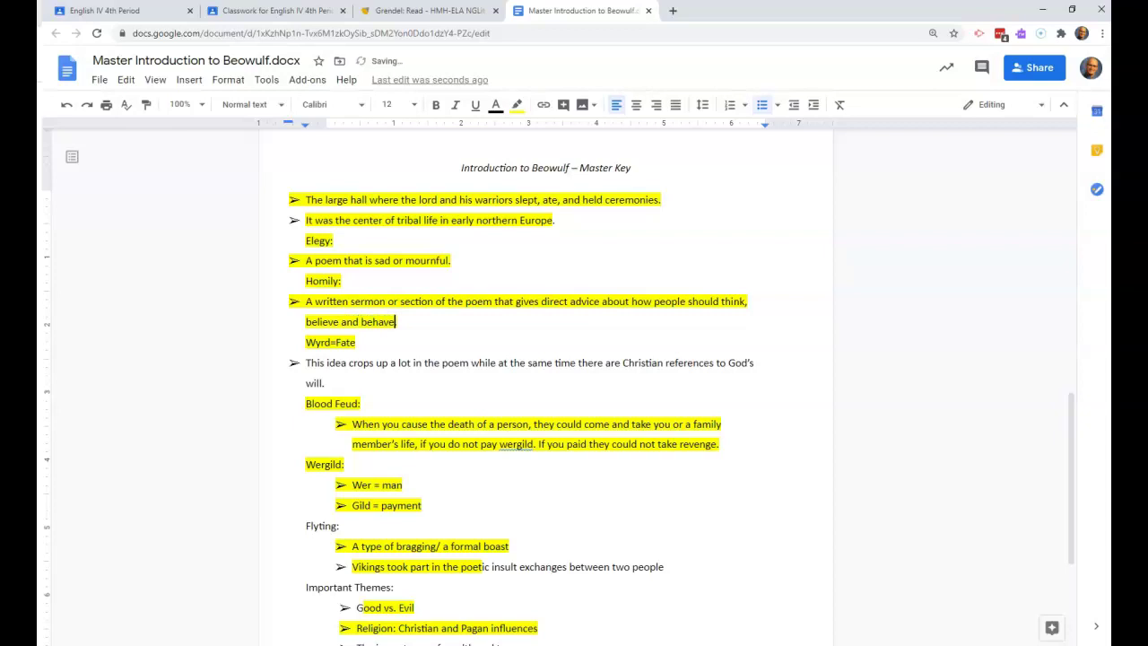
pyautogui.click(364, 327)
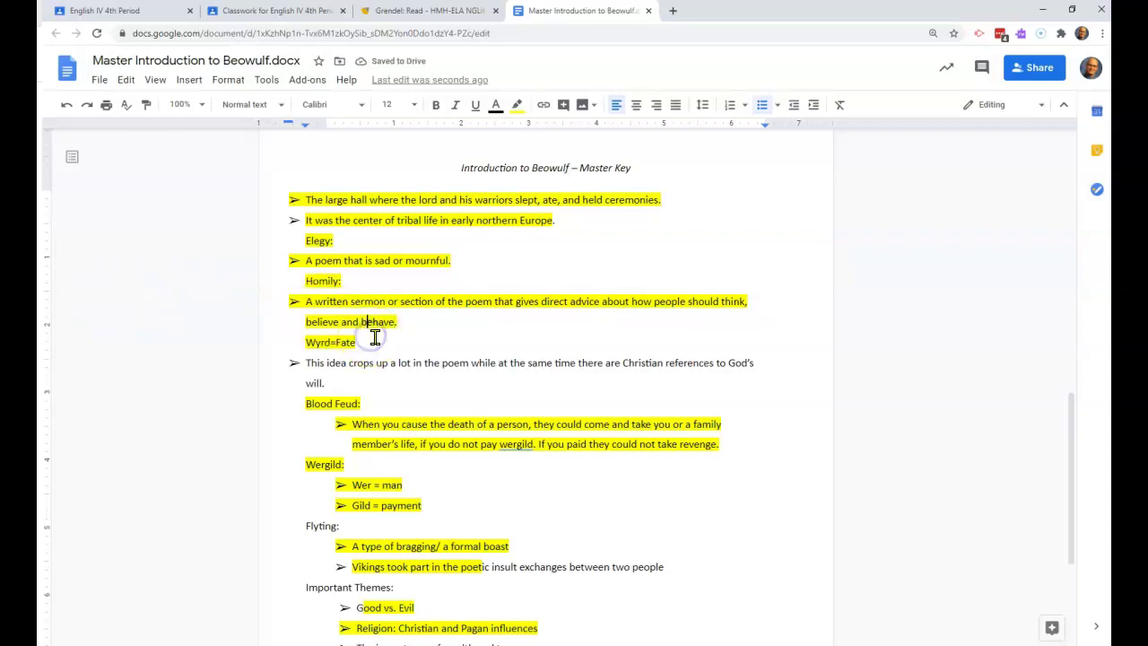
# Back in the Grendel text, highlight from "Oh, cursed is he" through "the Father's embrace." in pink and save the note "Homily." on it.
pyautogui.click(409, 10)
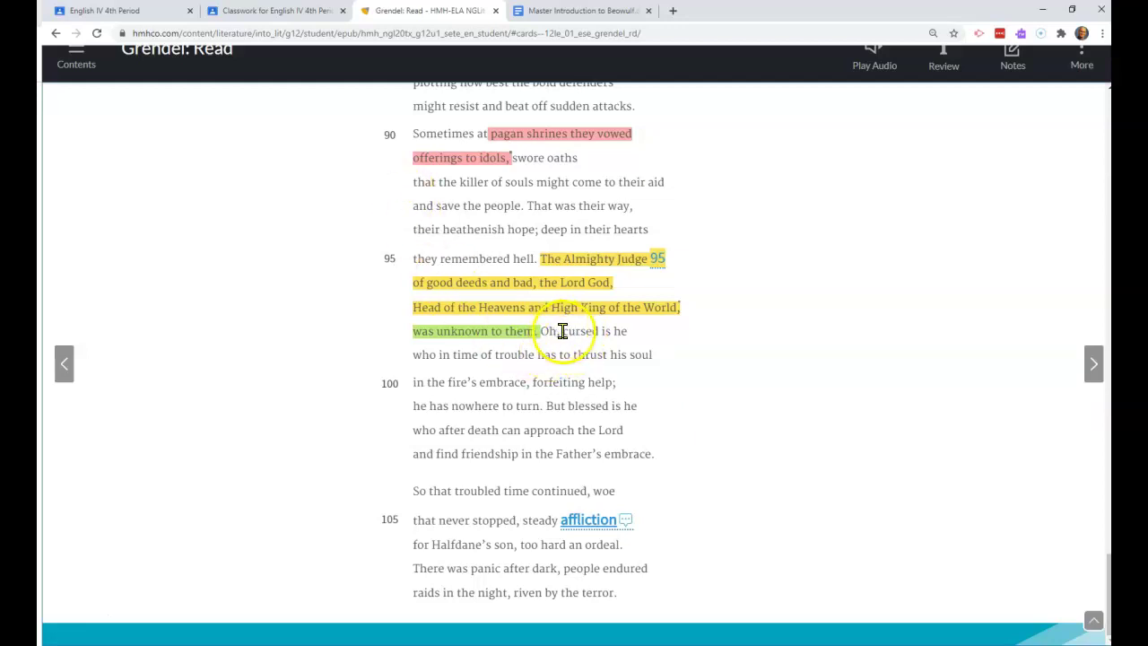
pyautogui.moveTo(563, 334); pyautogui.dragTo(669, 458)
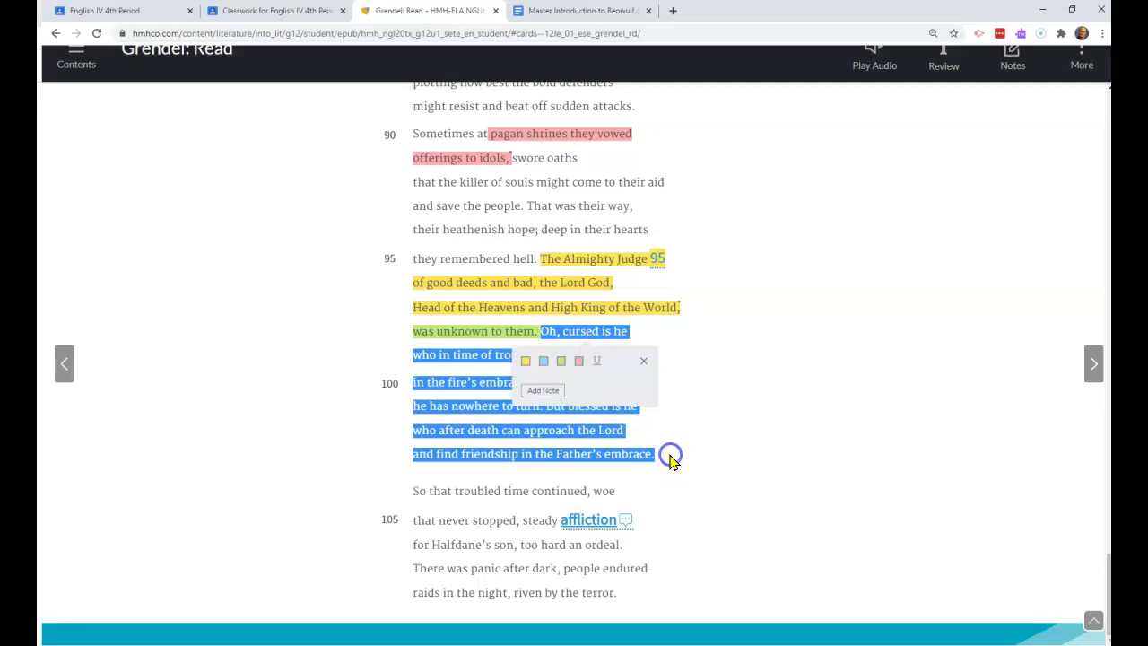
pyautogui.click(578, 363)
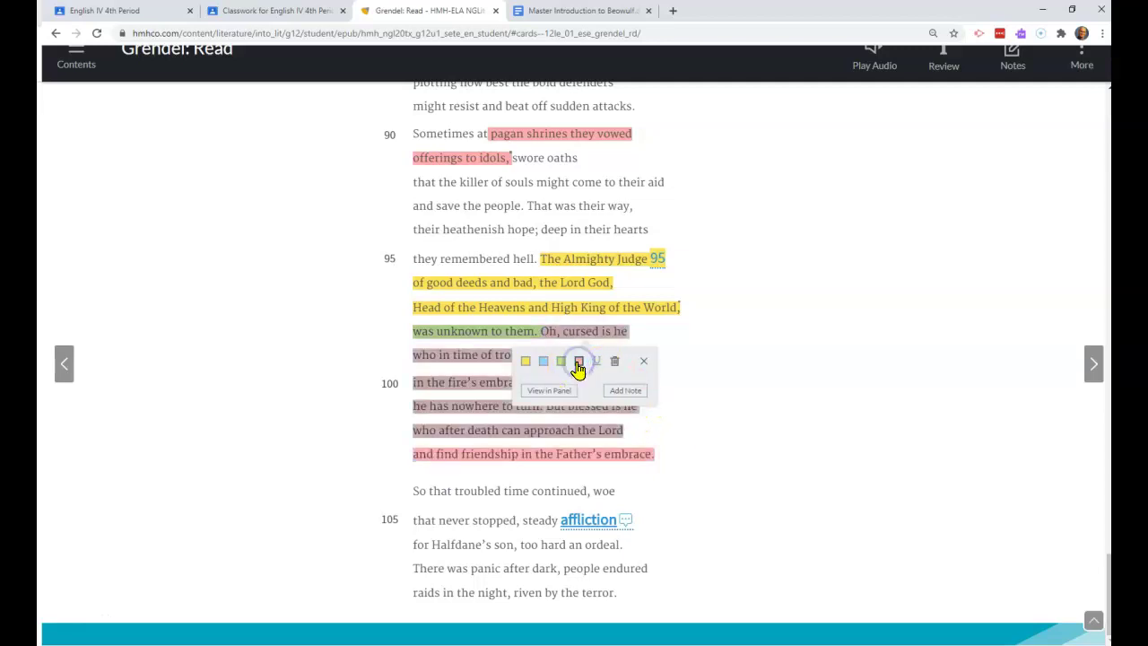
pyautogui.click(623, 391)
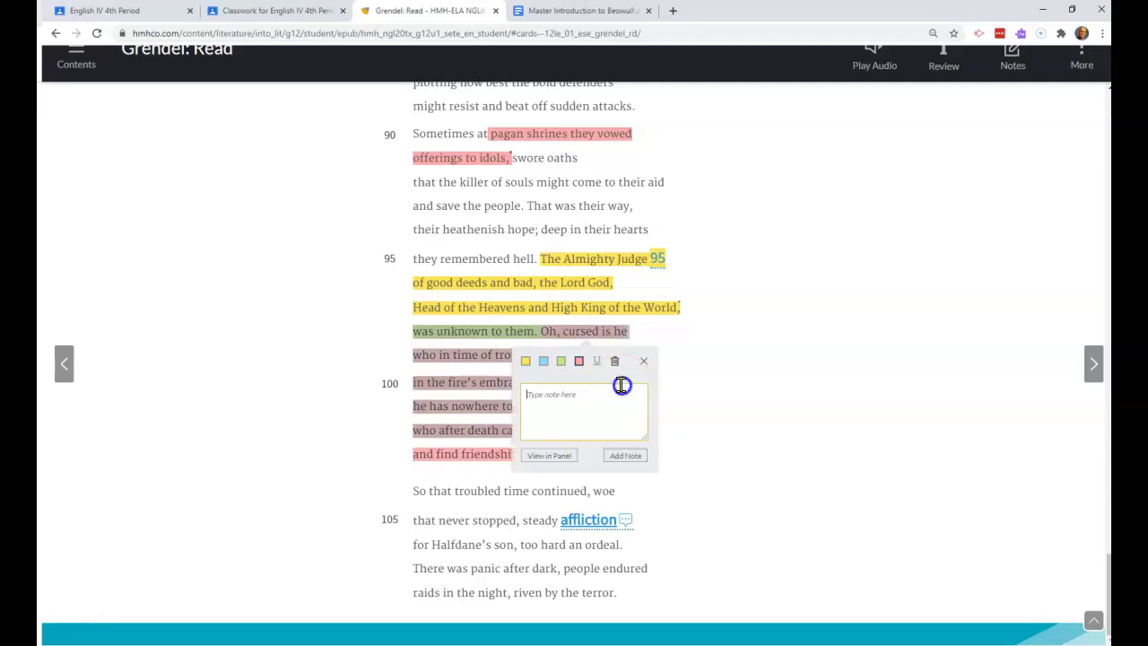
pyautogui.write('Homily.')
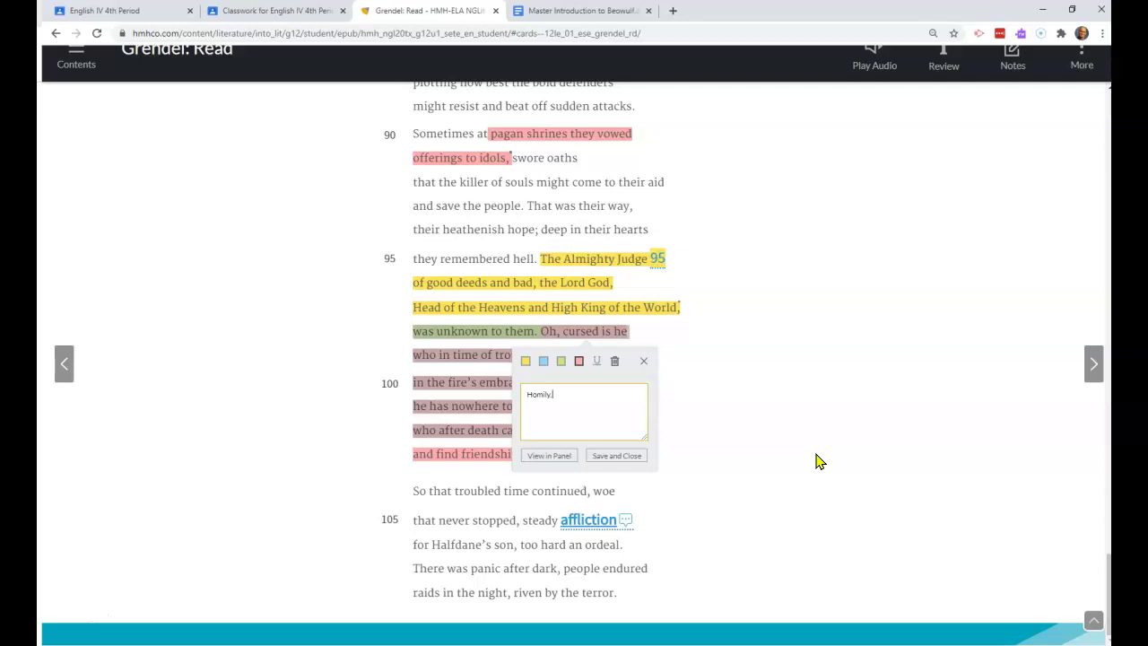
pyautogui.click(598, 455)
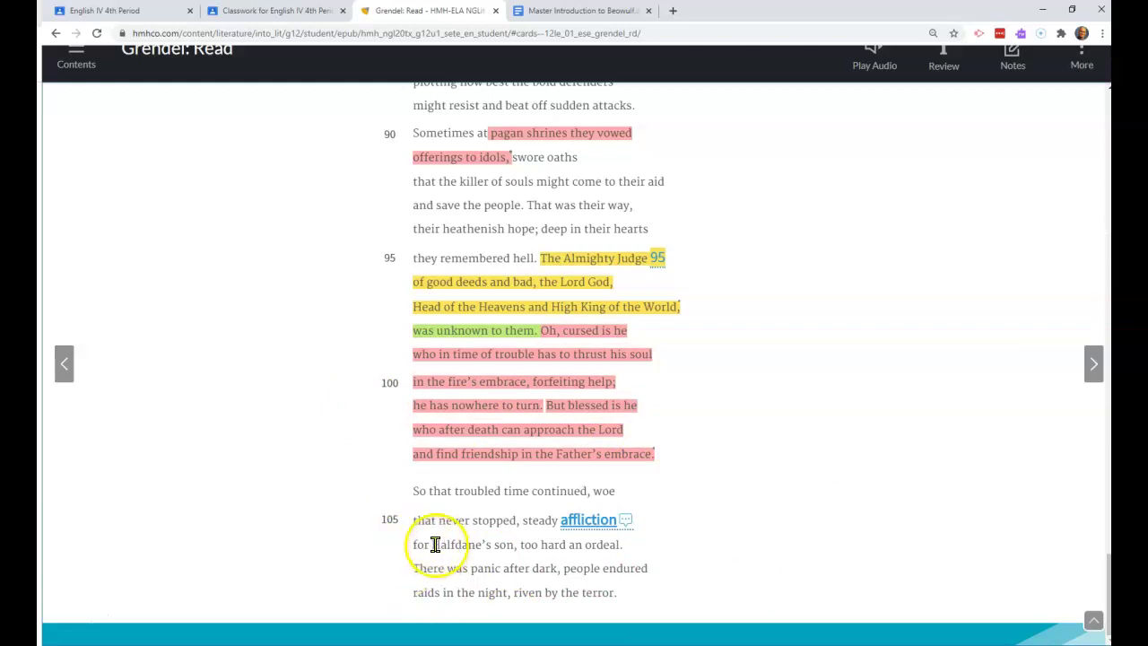
# Highlight "Halfdane's son," in line 106 in green and save the note "Danish king Hrothgar." on it.
pyautogui.moveTo(432, 544); pyautogui.dragTo(518, 546)
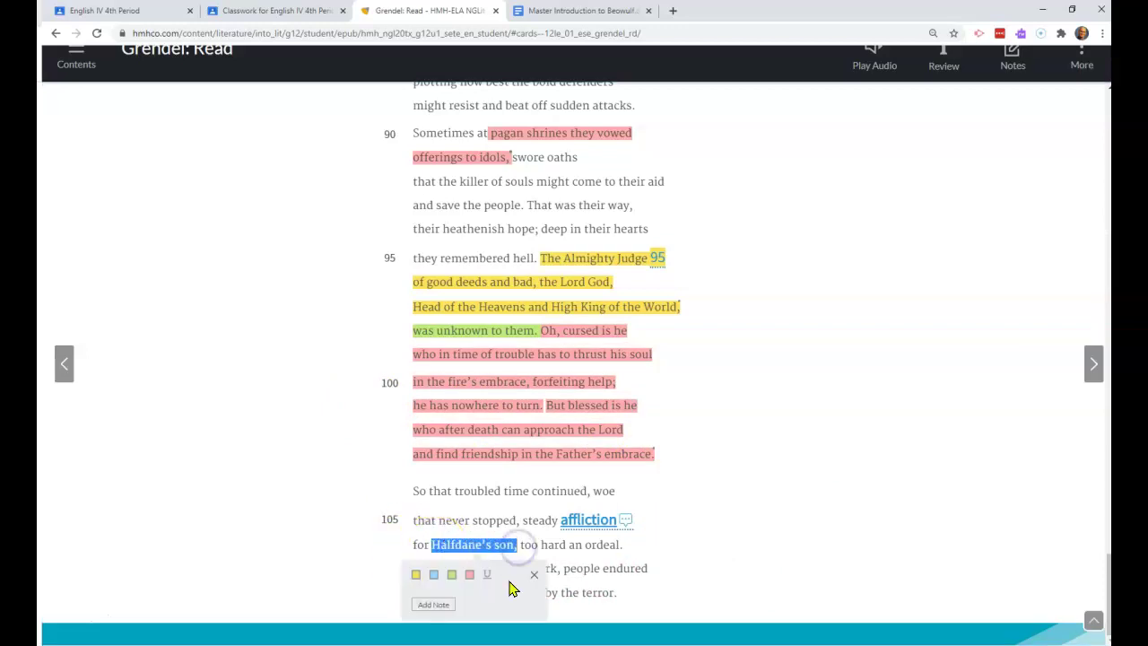
pyautogui.click(452, 577)
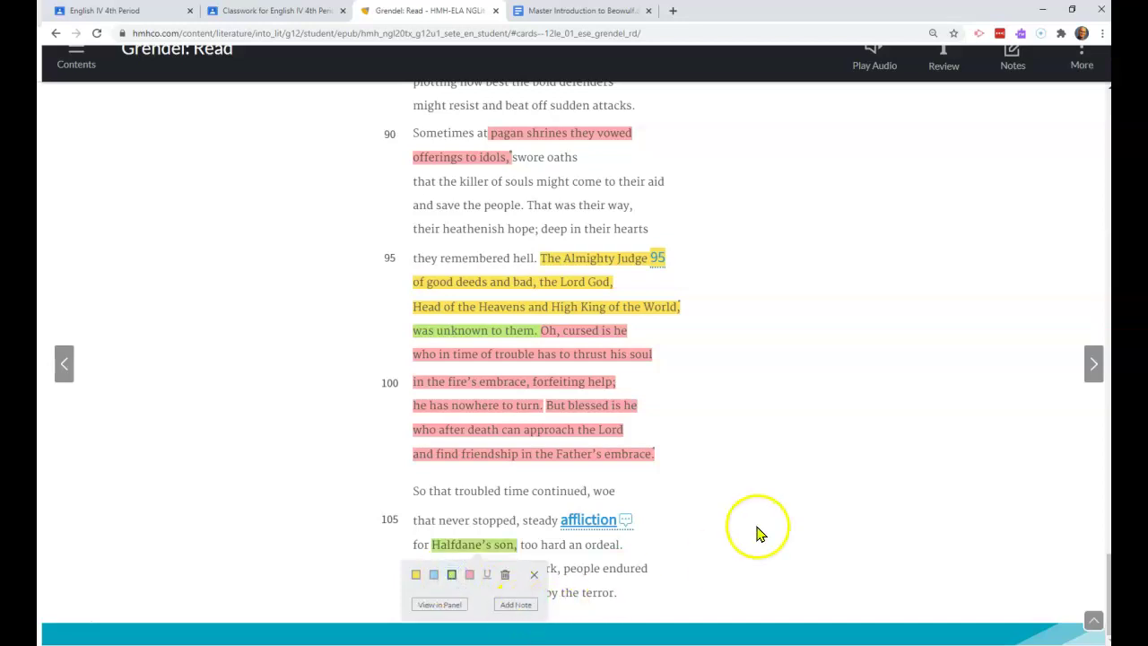
pyautogui.click(517, 604)
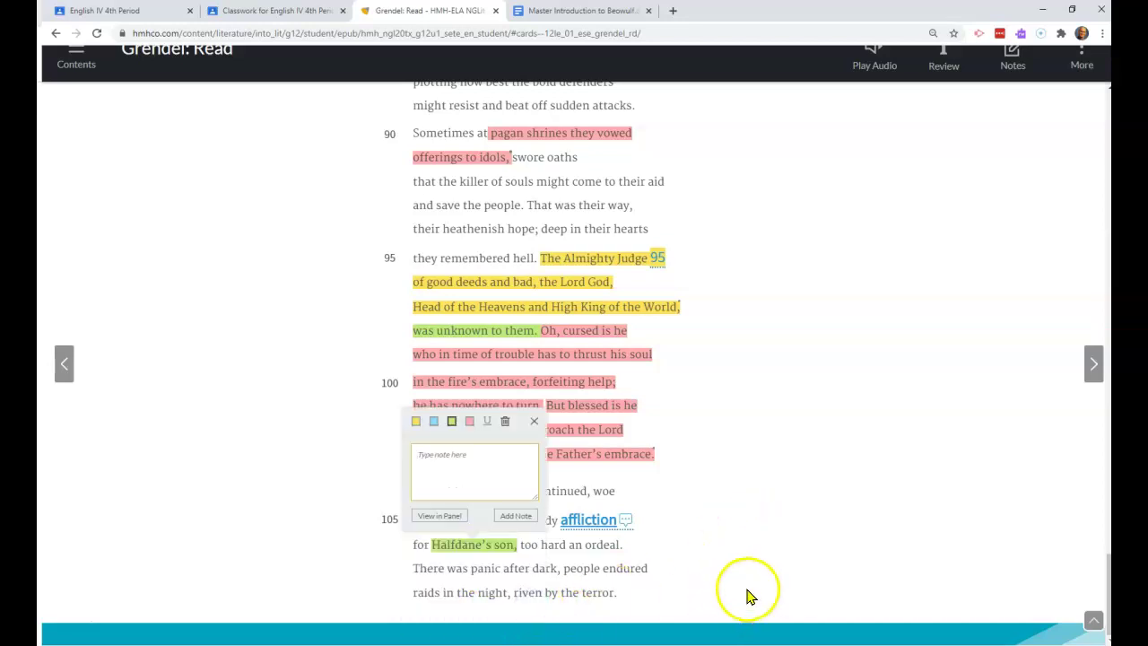
pyautogui.write('King')
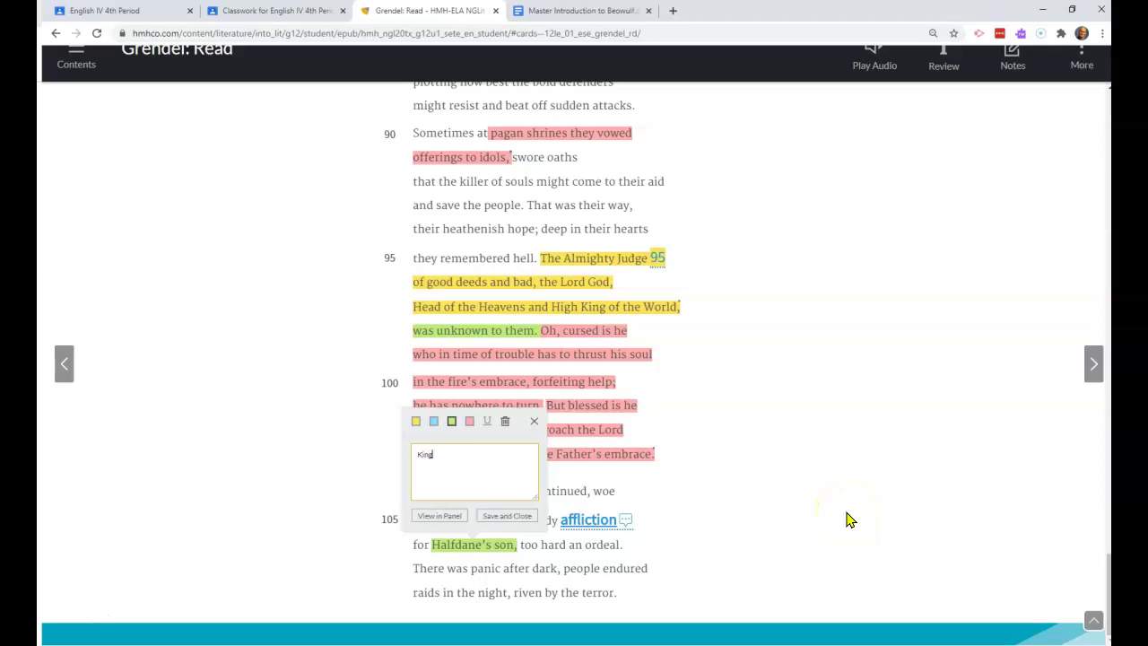
pyautogui.press('BackSpace')
pyautogui.press('BackSpace')
pyautogui.press('BackSpace')
pyautogui.press('BackSpace')
pyautogui.write('Danish King')
pyautogui.press('BackSpace')
pyautogui.press('BackSpace')
pyautogui.press('BackSpace')
pyautogui.press('BackSpace')
pyautogui.press('BackSpace')
pyautogui.write('king Hrothgar.')
pyautogui.click(489, 516)
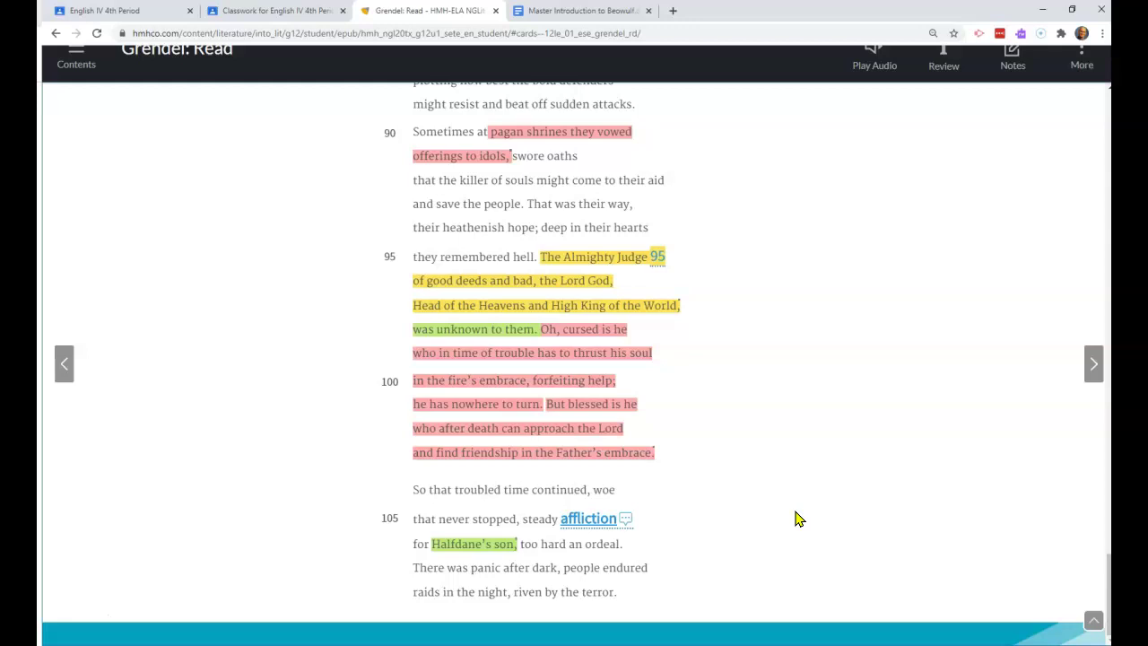
# Review the highlighted passages of the Grendel text, from the closing lines back to the title and through the opening sections.
pyautogui.scroll(20, 808, 503)
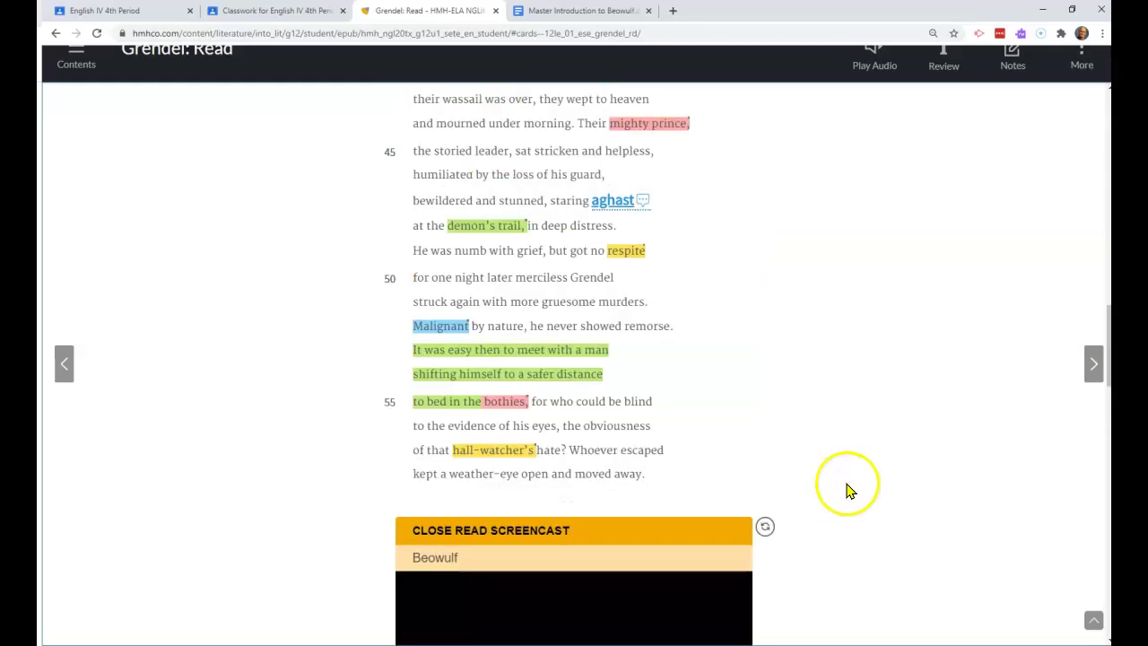
pyautogui.scroll(8, 855, 489)
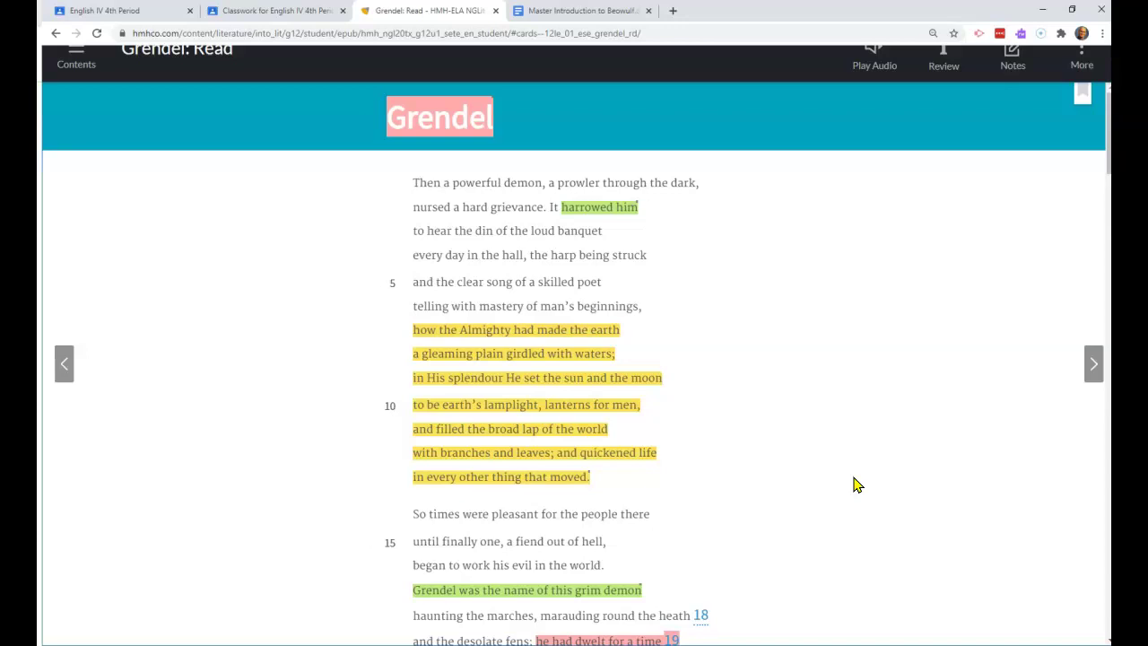
pyautogui.scroll(-4, 859, 484)
pyautogui.scroll(-7, 891, 498)
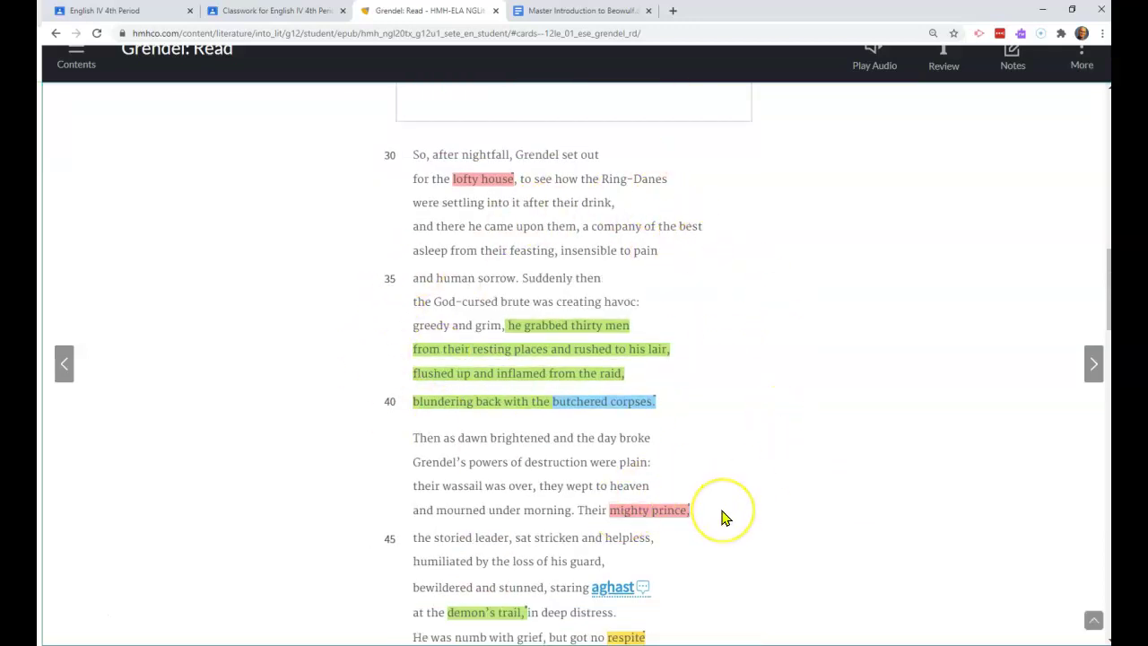
pyautogui.scroll(-3, 731, 509)
pyautogui.scroll(-2, 727, 522)
pyautogui.scroll(7, 725, 500)
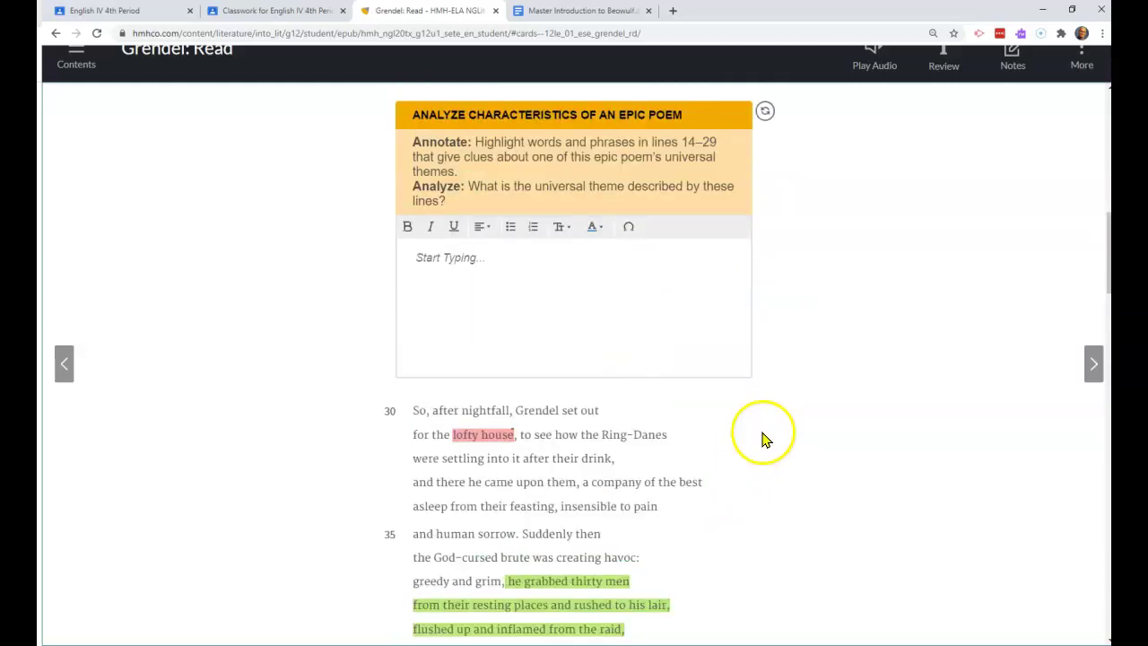
pyautogui.scroll(3, 833, 328)
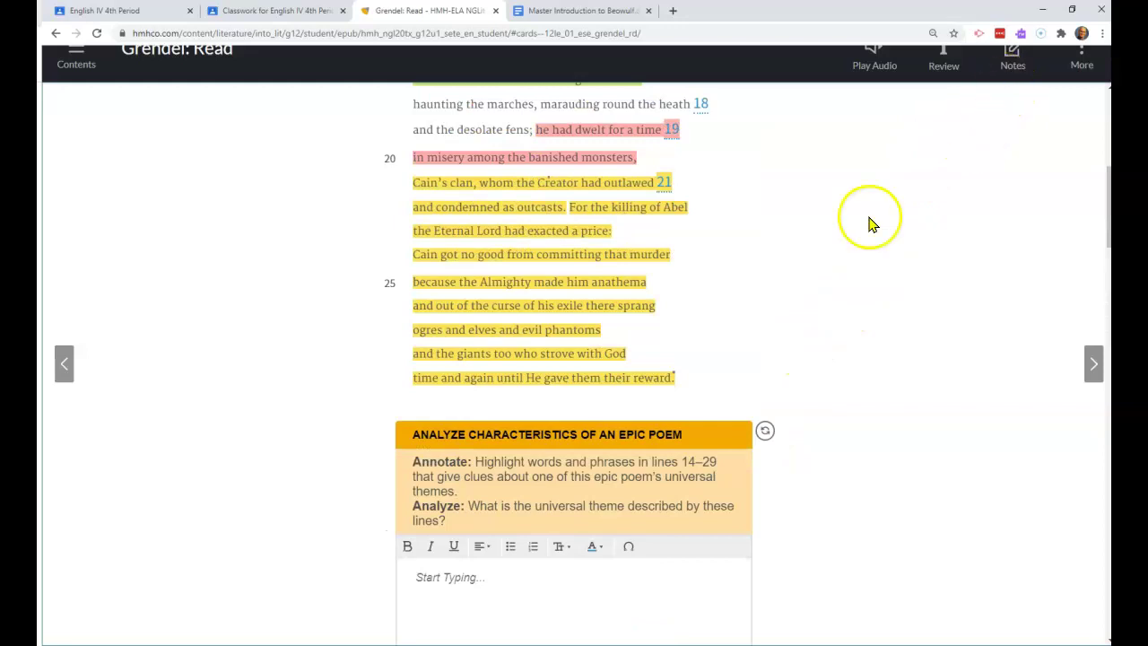
pyautogui.scroll(5, 889, 323)
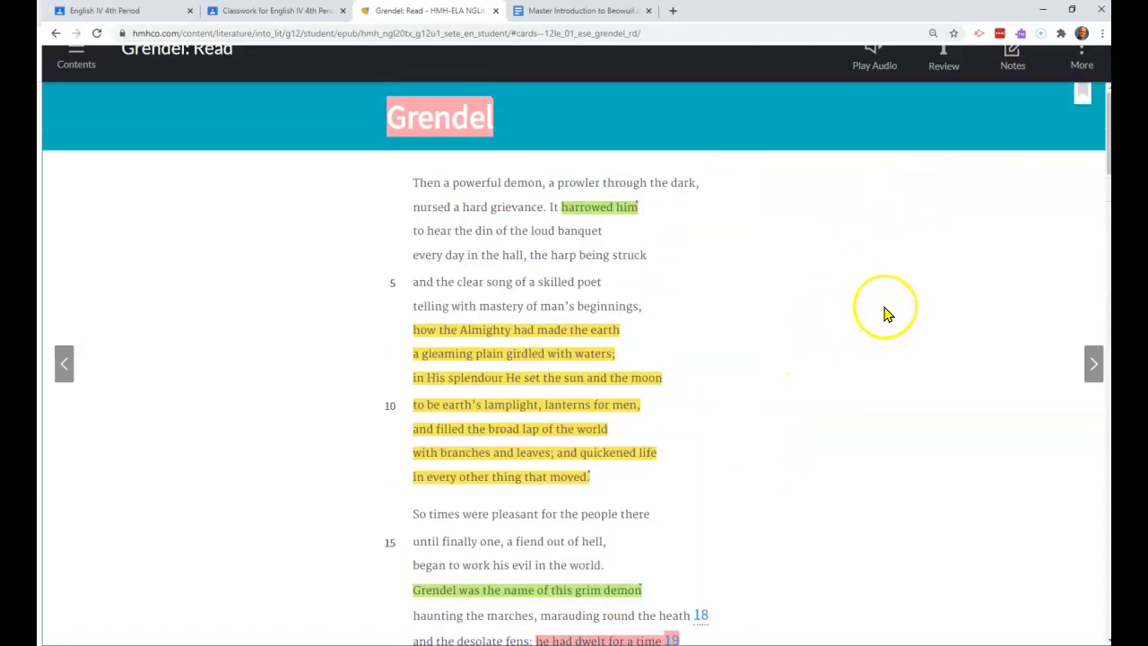